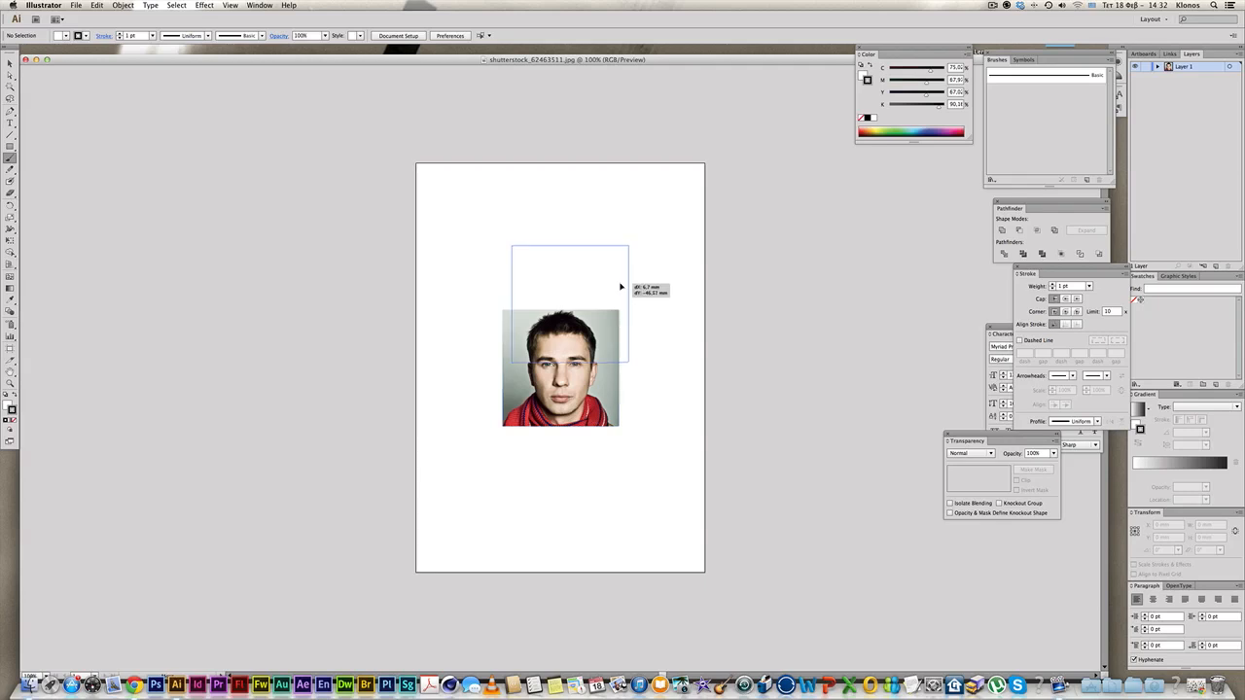
# - Enlarge the portrait photo proportionally to about 165 mm square and centre it on the artboard
pyautogui.click(9, 241)
pyautogui.moveTo(619, 362); pyautogui.dragTo(731, 474)
pyautogui.moveTo(657, 425); pyautogui.dragTo(614, 419)
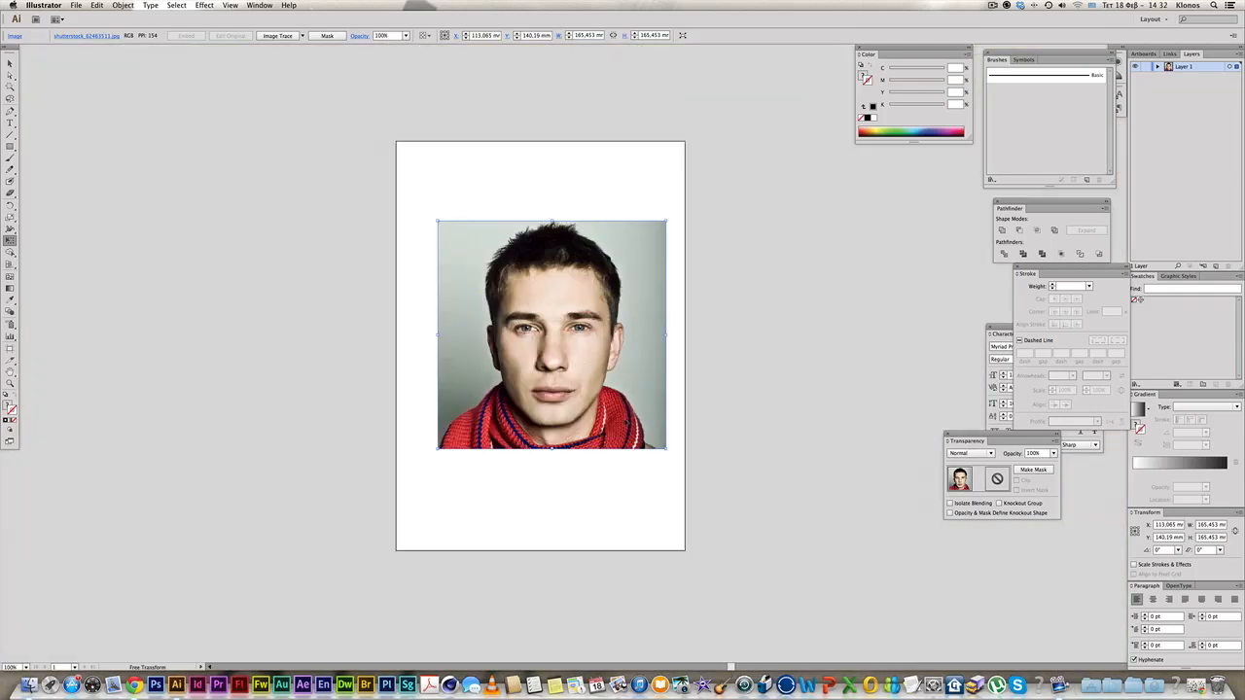
# - Rename the photo's layer as "picture"
pyautogui.press('super+equal')
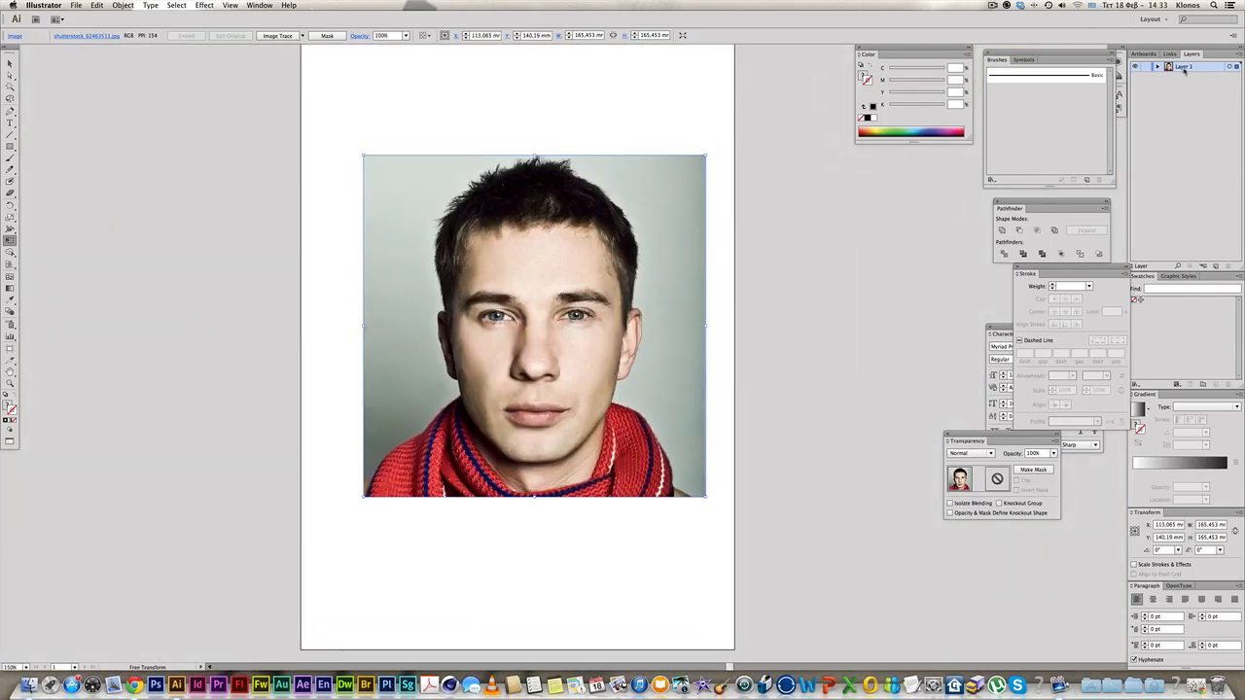
pyautogui.doubleClick(1184, 68)
pyautogui.write('H')
pyautogui.press('Return')
# - Fade the photo to 30% opacity and lock its layer
pyautogui.click(1053, 454)
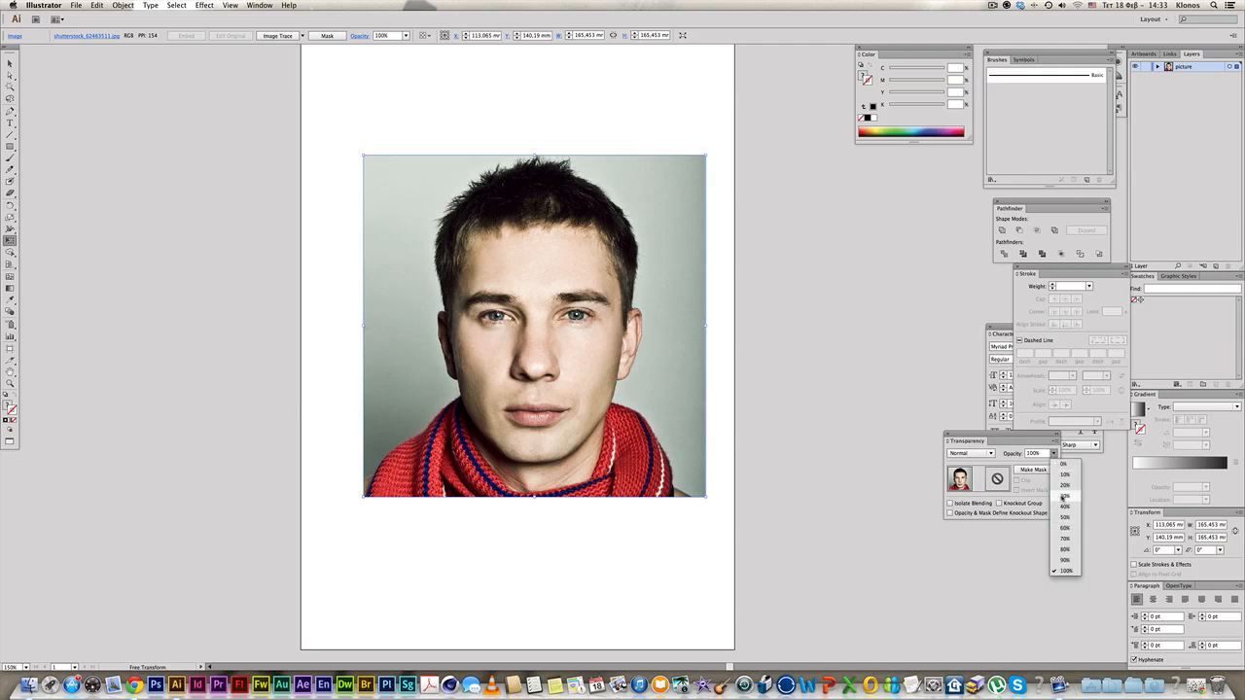
pyautogui.click(1062, 498)
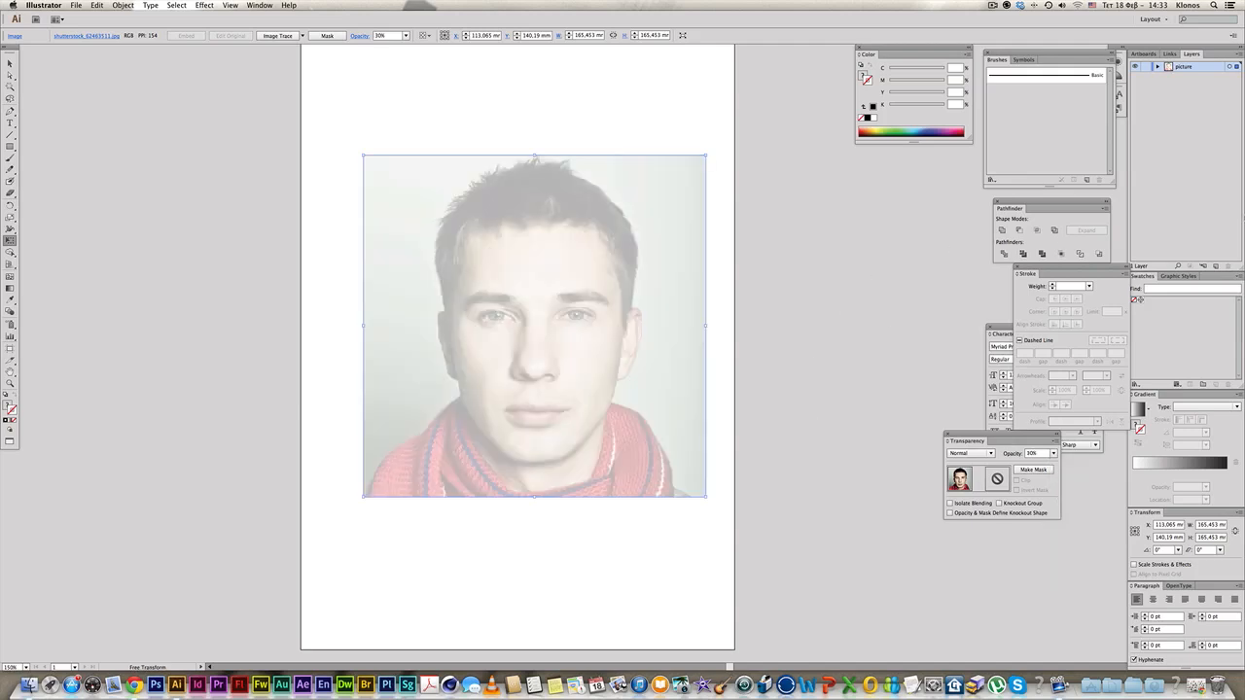
pyautogui.click(1146, 66)
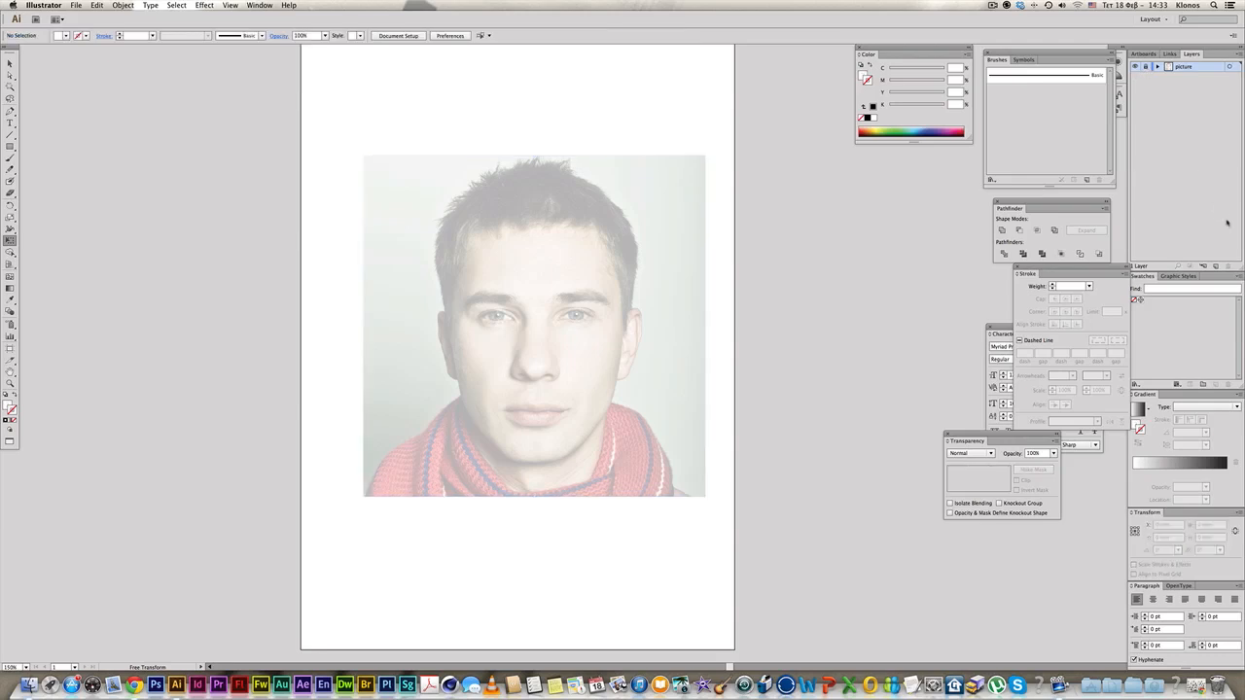
# - Create a new layer above the photo's layer and name it "lines"
pyautogui.click(1215, 266)
pyautogui.doubleClick(1183, 68)
pyautogui.write('lines')
pyautogui.press('Return')
# - Activate the Paintbrush tool and open the Artistic_ChalkCharcoalPencil brush library
pyautogui.click(260, 4)
pyautogui.click(113, 120)
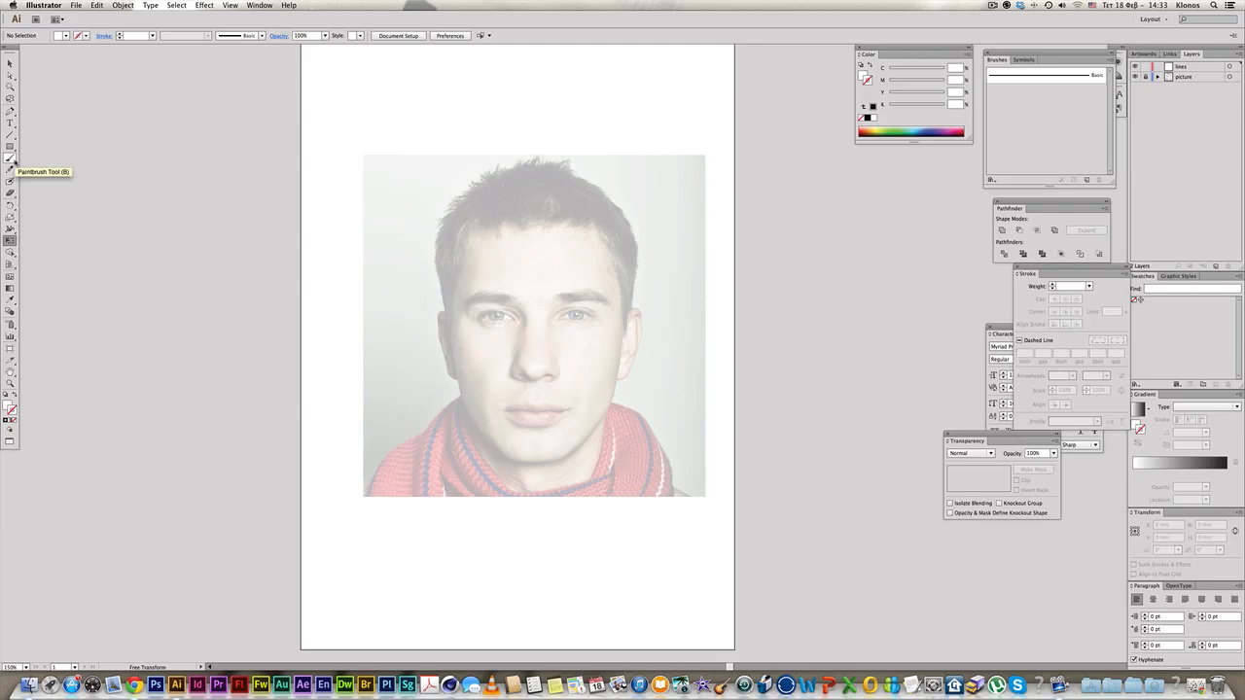
pyautogui.click(12, 159)
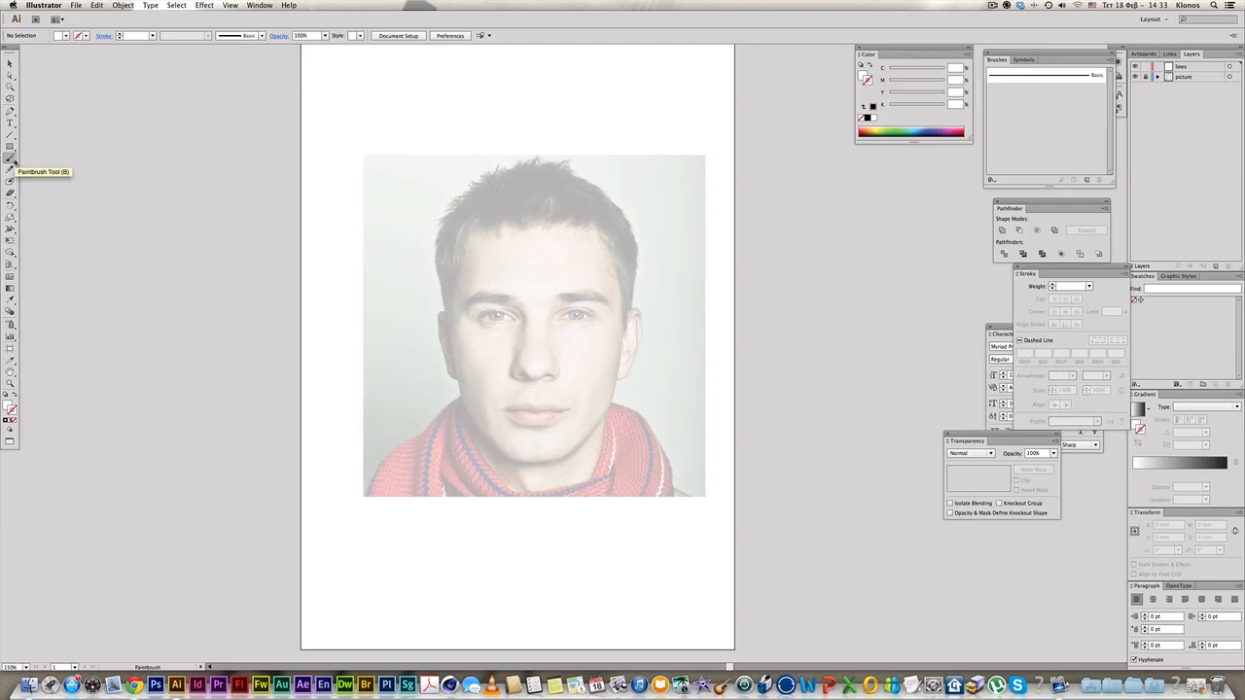
pyautogui.click(259, 5)
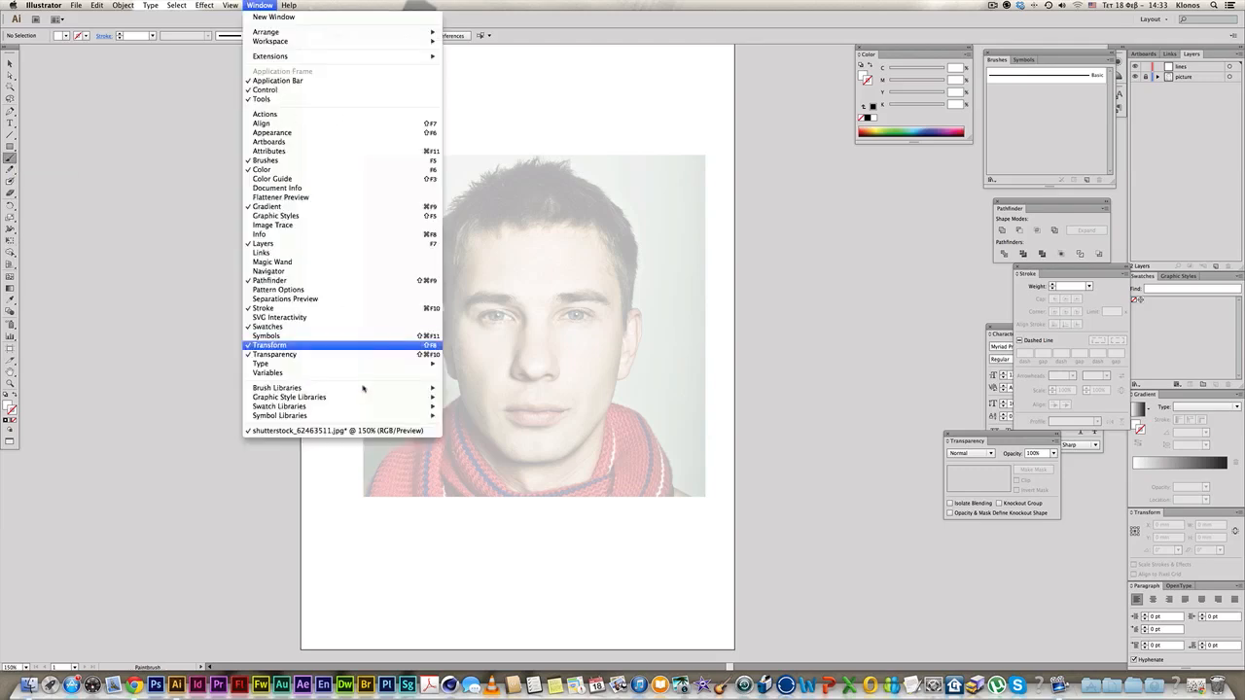
pyautogui.moveTo(368, 414)
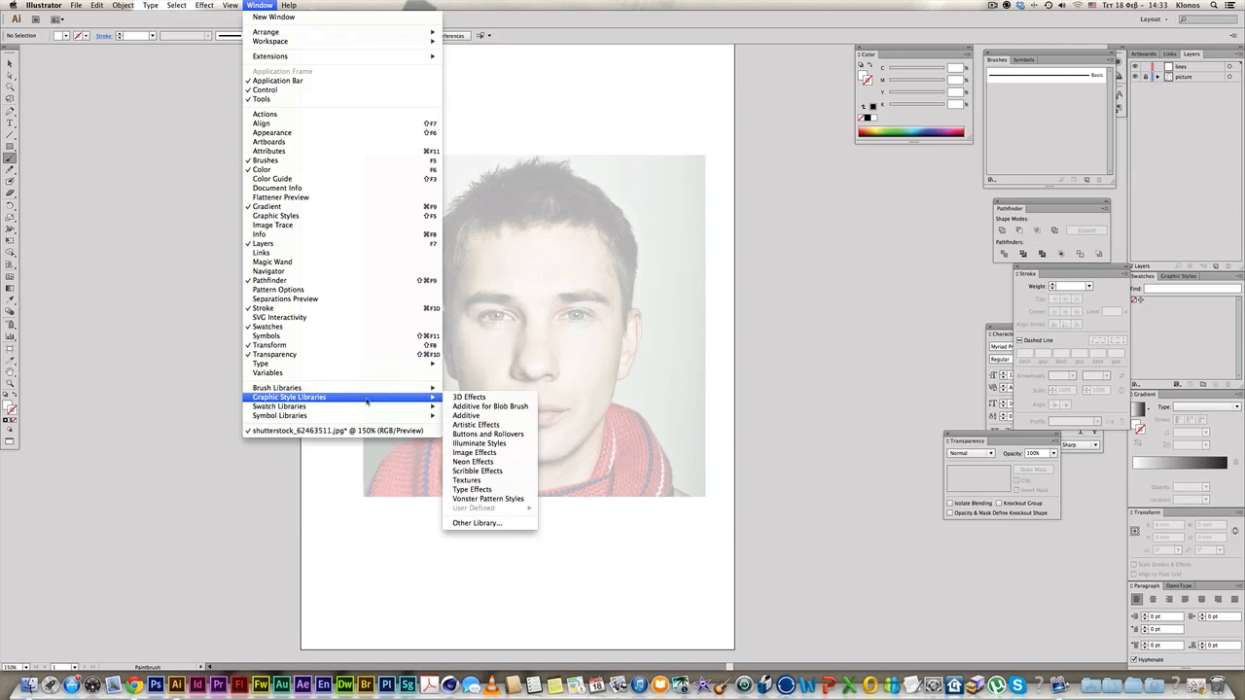
pyautogui.moveTo(379, 388)
pyautogui.moveTo(505, 397)
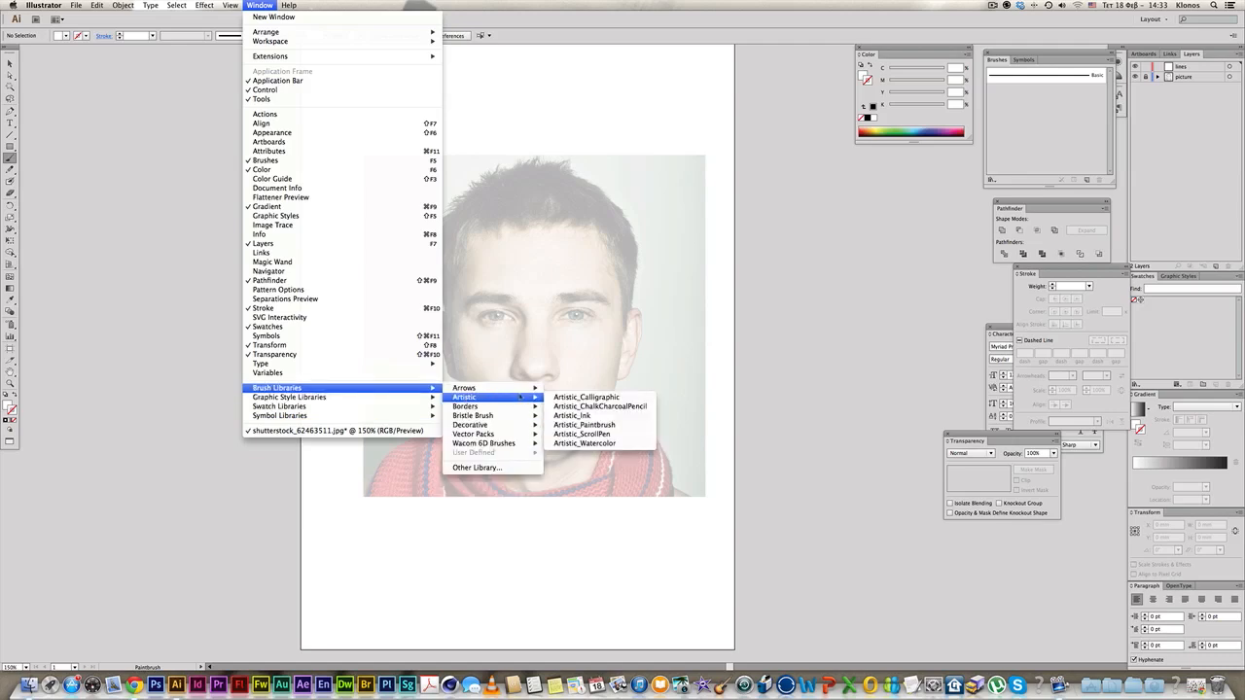
pyautogui.click(623, 407)
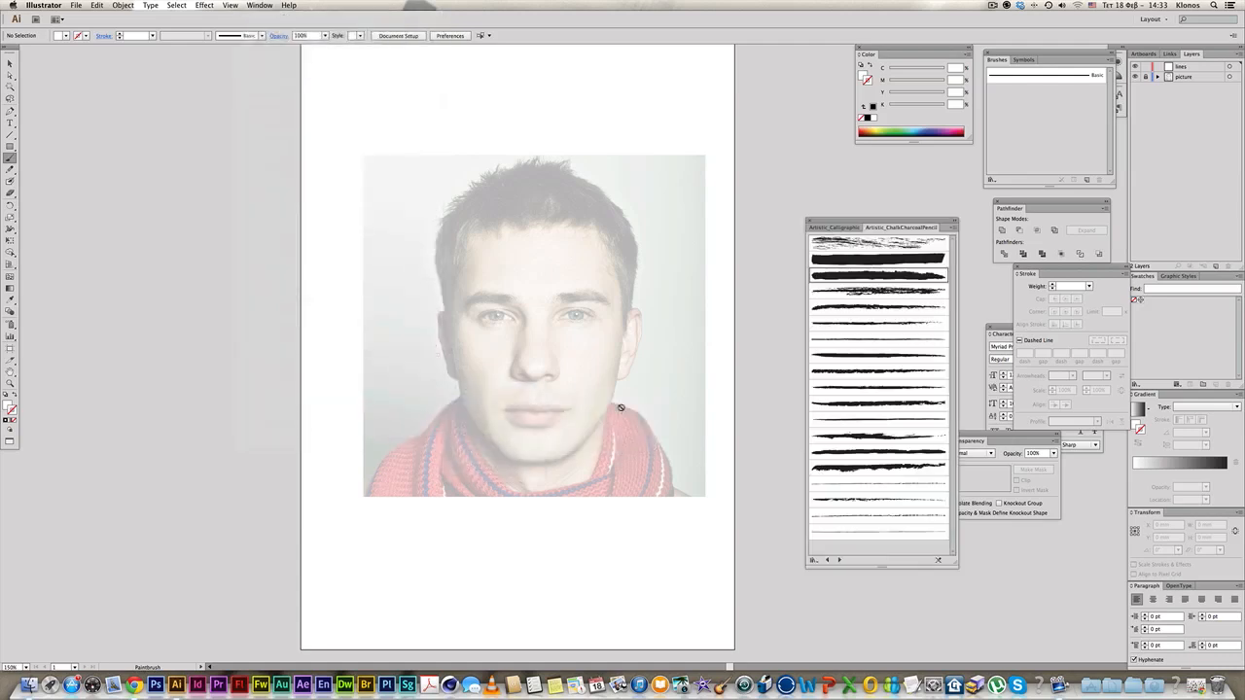
# - Choose a rough charcoal brush, try it with strokes over the hair, and set the stroke colour to black
pyautogui.click(879, 310)
pyautogui.moveTo(604, 237); pyautogui.dragTo(610, 298)
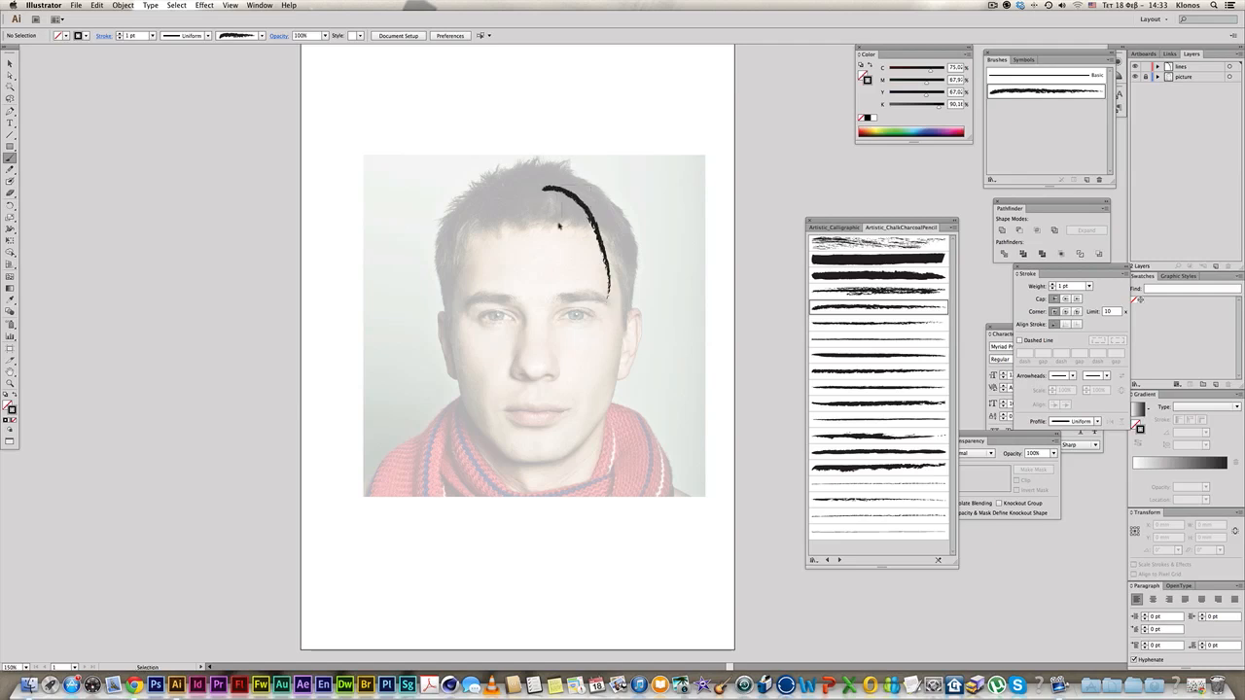
pyautogui.press('super+z')
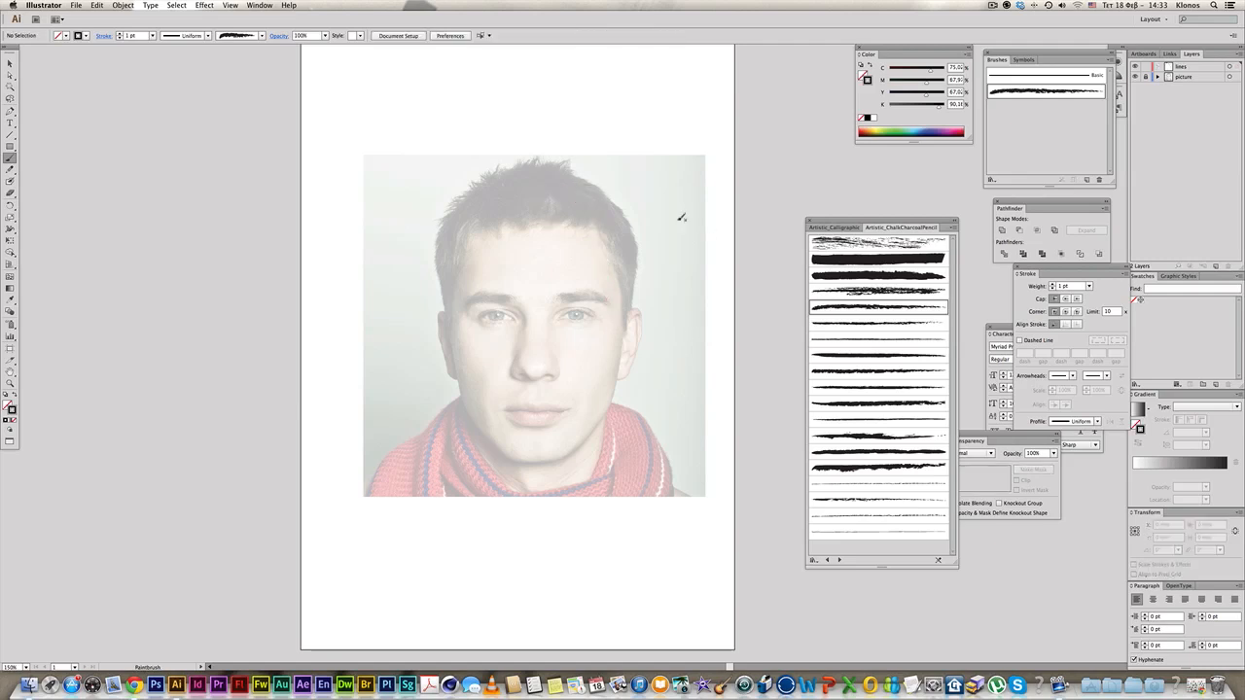
pyautogui.moveTo(625, 344); pyautogui.dragTo(622, 350)
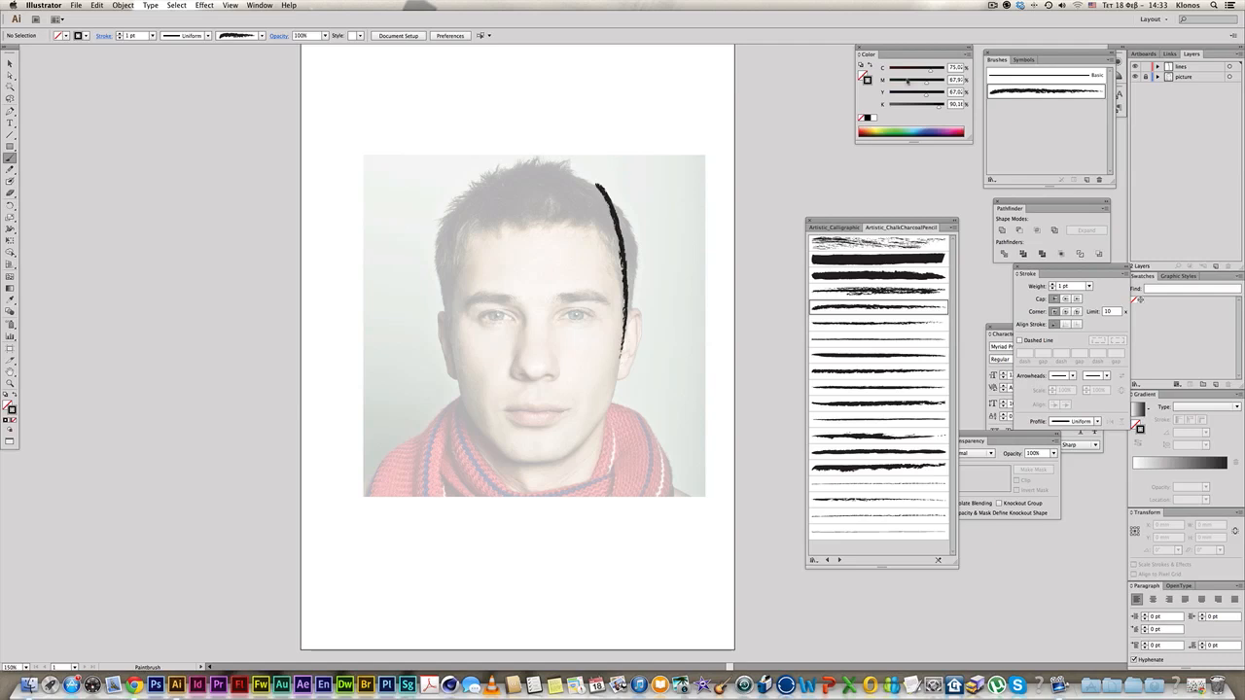
pyautogui.click(871, 118)
# - Try a stroke at 0.3 pt weight beside the face and delete both test strokes
pyautogui.click(1034, 281)
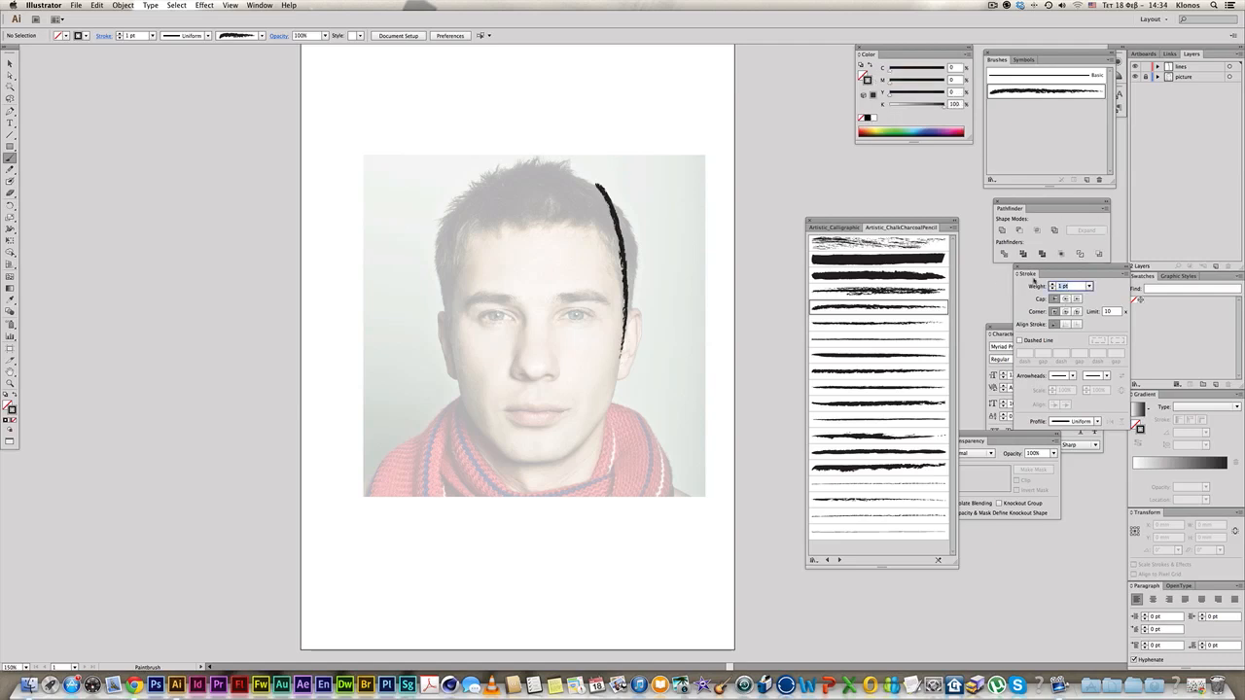
pyautogui.write('0.3')
pyautogui.press('Return')
pyautogui.moveTo(656, 204)
pyautogui.mouseDown()
pyautogui.moveTo(662, 370)
pyautogui.moveTo(660, 358)
pyautogui.mouseUp()
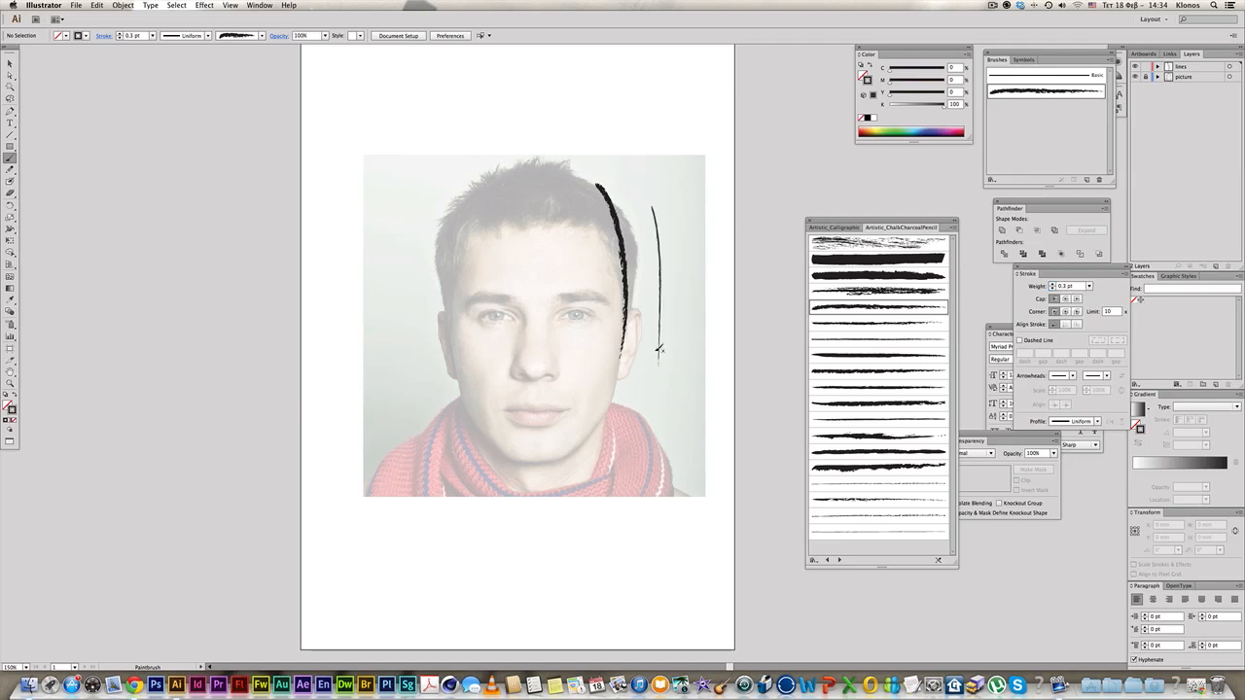
pyautogui.moveTo(591, 194); pyautogui.dragTo(690, 325)
pyautogui.press('Delete')
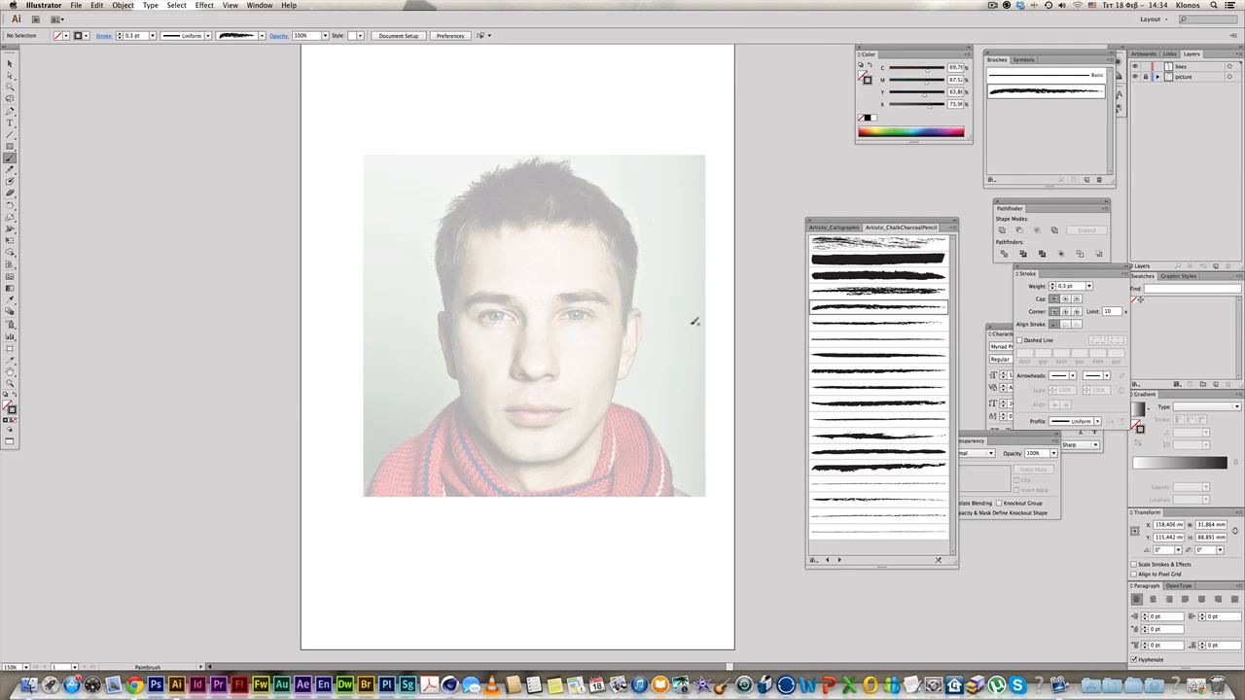
# - Set the stroke weight to 0.5 pt
pyautogui.click(1080, 287)
pyautogui.write('0.5')
pyautogui.press('Return')
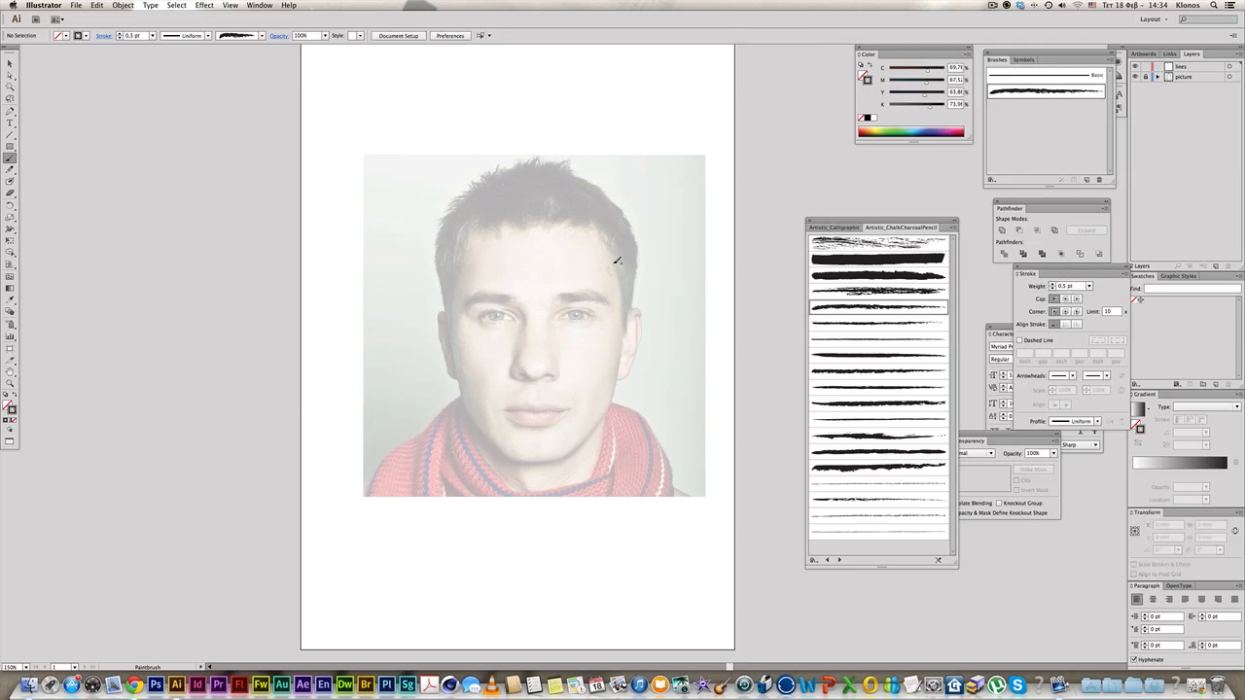
# - Trace the outer contour of the hair and the hairline across the forehead with the charcoal brush
pyautogui.press('super+space')
pyautogui.moveTo(334, 120); pyautogui.dragTo(759, 560)
pyautogui.moveTo(704, 349); pyautogui.dragTo(594, 333)
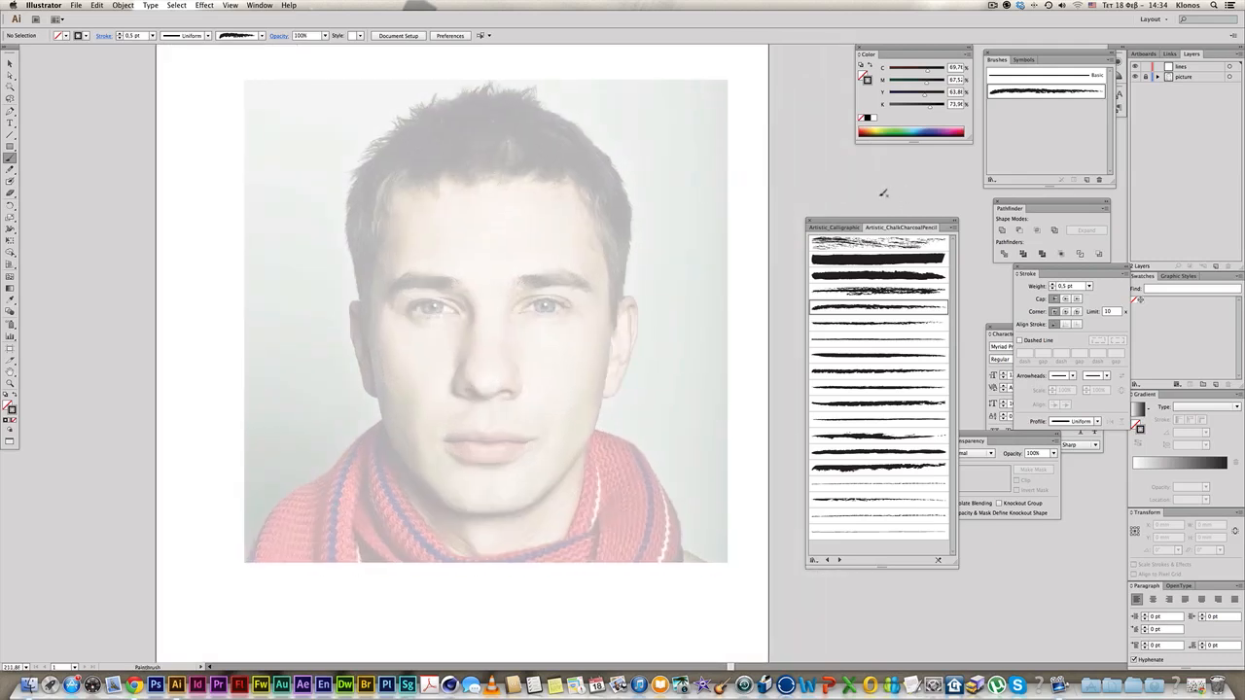
pyautogui.moveTo(545, 107)
pyautogui.mouseDown()
pyautogui.moveTo(574, 118)
pyautogui.moveTo(622, 176)
pyautogui.moveTo(632, 239)
pyautogui.moveTo(616, 327)
pyautogui.mouseUp()
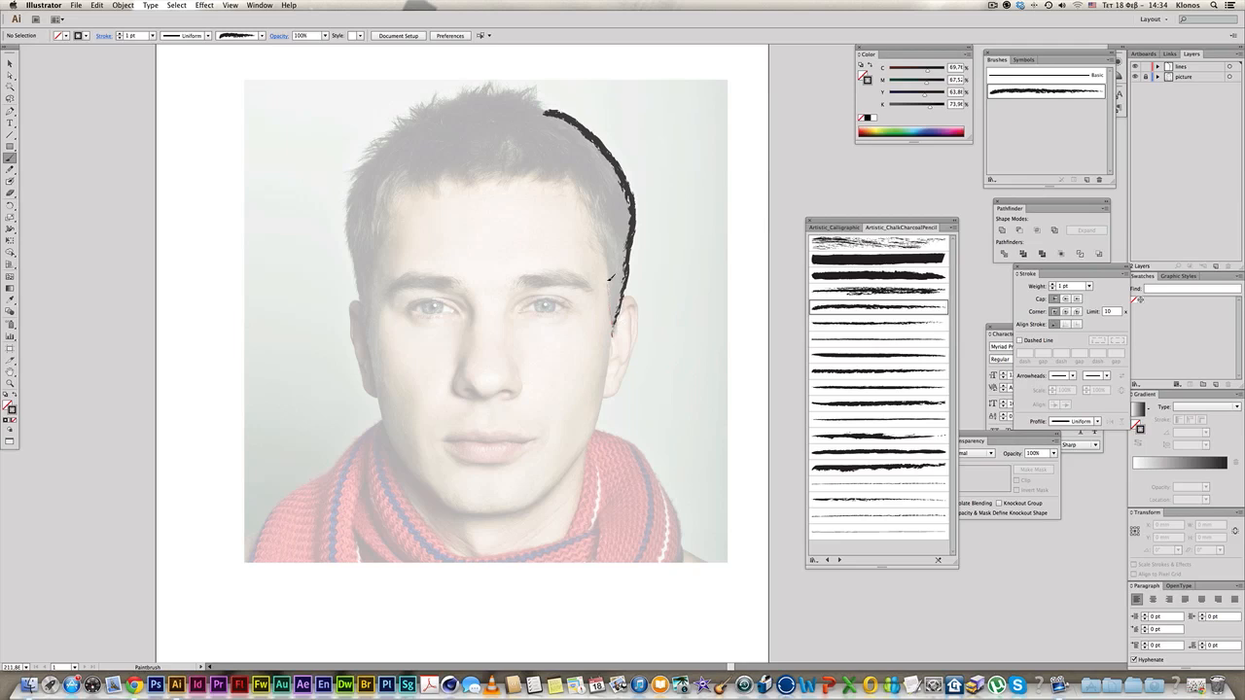
pyautogui.moveTo(520, 168)
pyautogui.mouseDown()
pyautogui.moveTo(418, 181)
pyautogui.moveTo(390, 198)
pyautogui.moveTo(386, 236)
pyautogui.mouseUp()
pyautogui.moveTo(368, 311); pyautogui.dragTo(367, 312)
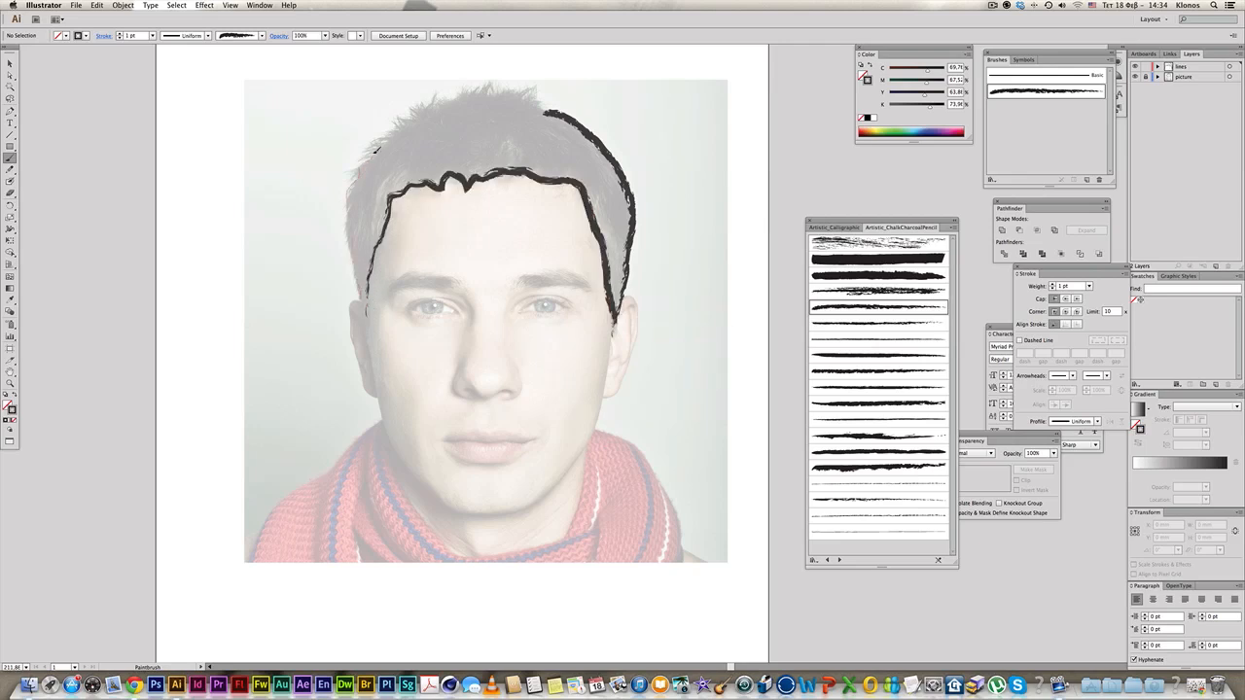
pyautogui.moveTo(441, 98); pyautogui.dragTo(536, 98)
# - Trace both ears and the jawline from one ear around the chin to the other
pyautogui.moveTo(364, 308); pyautogui.dragTo(353, 303)
pyautogui.moveTo(360, 363); pyautogui.dragTo(372, 397)
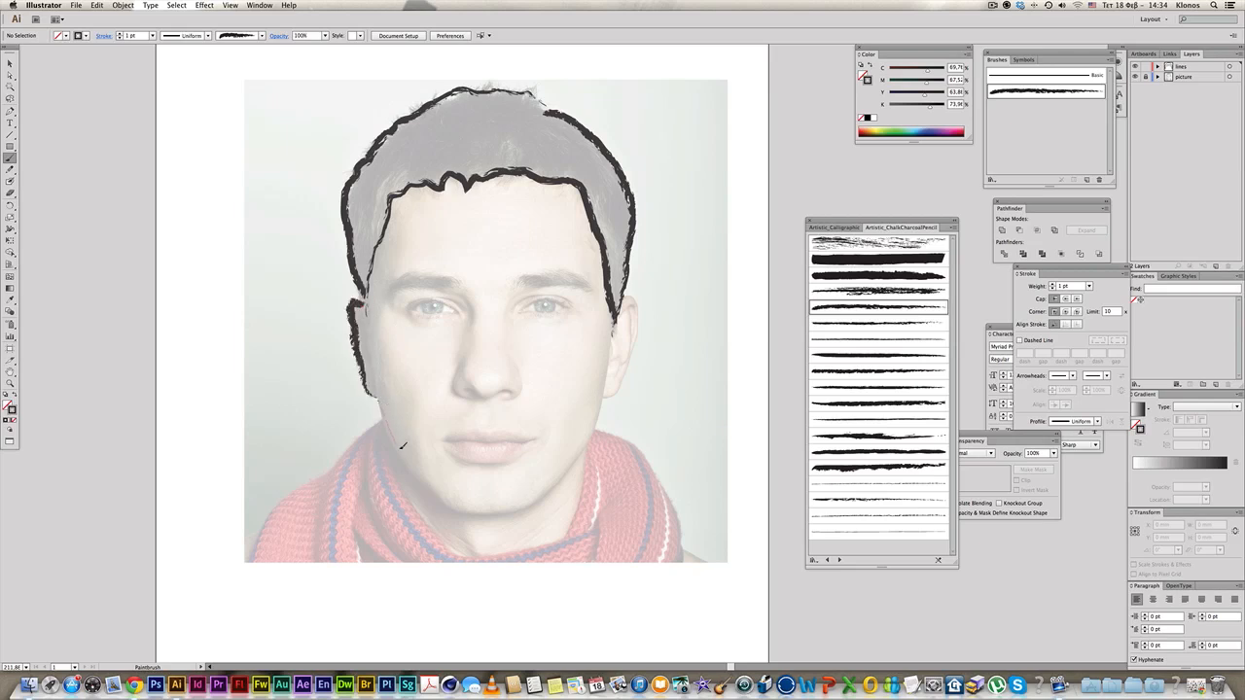
pyautogui.moveTo(428, 479); pyautogui.dragTo(441, 491)
pyautogui.moveTo(613, 357); pyautogui.dragTo(617, 337)
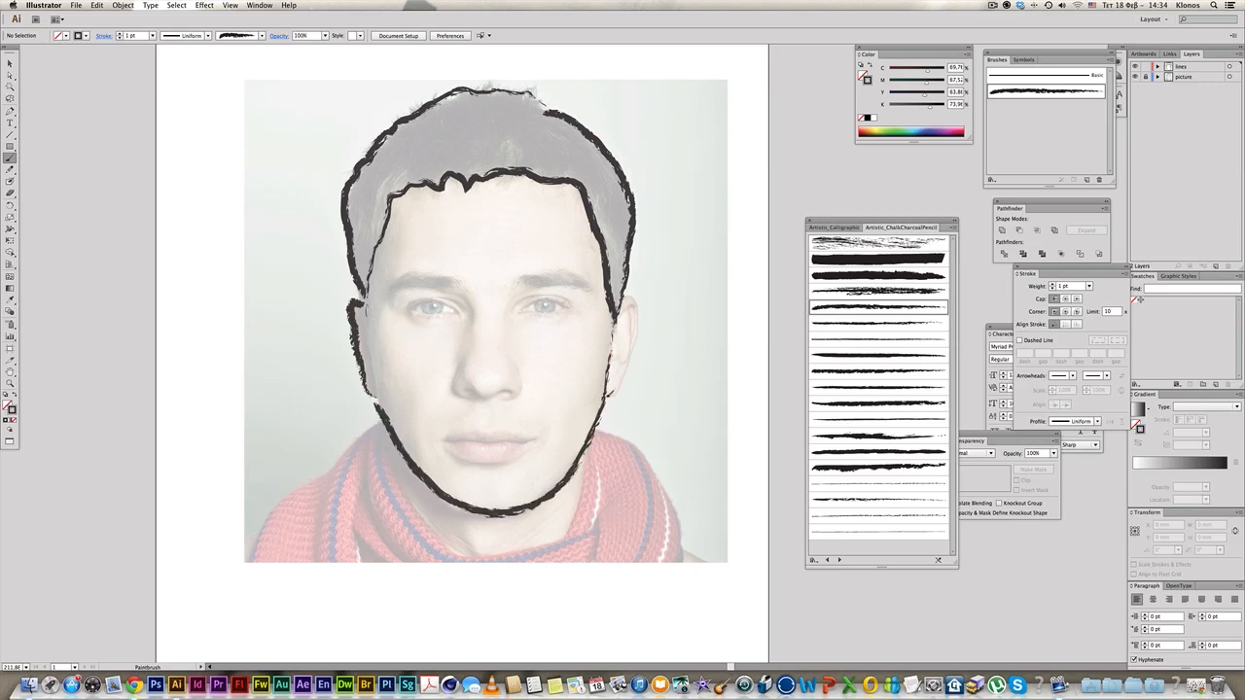
pyautogui.moveTo(621, 387)
pyautogui.mouseDown()
pyautogui.moveTo(642, 326)
pyautogui.moveTo(629, 296)
pyautogui.moveTo(630, 342)
pyautogui.moveTo(612, 358)
pyautogui.mouseUp()
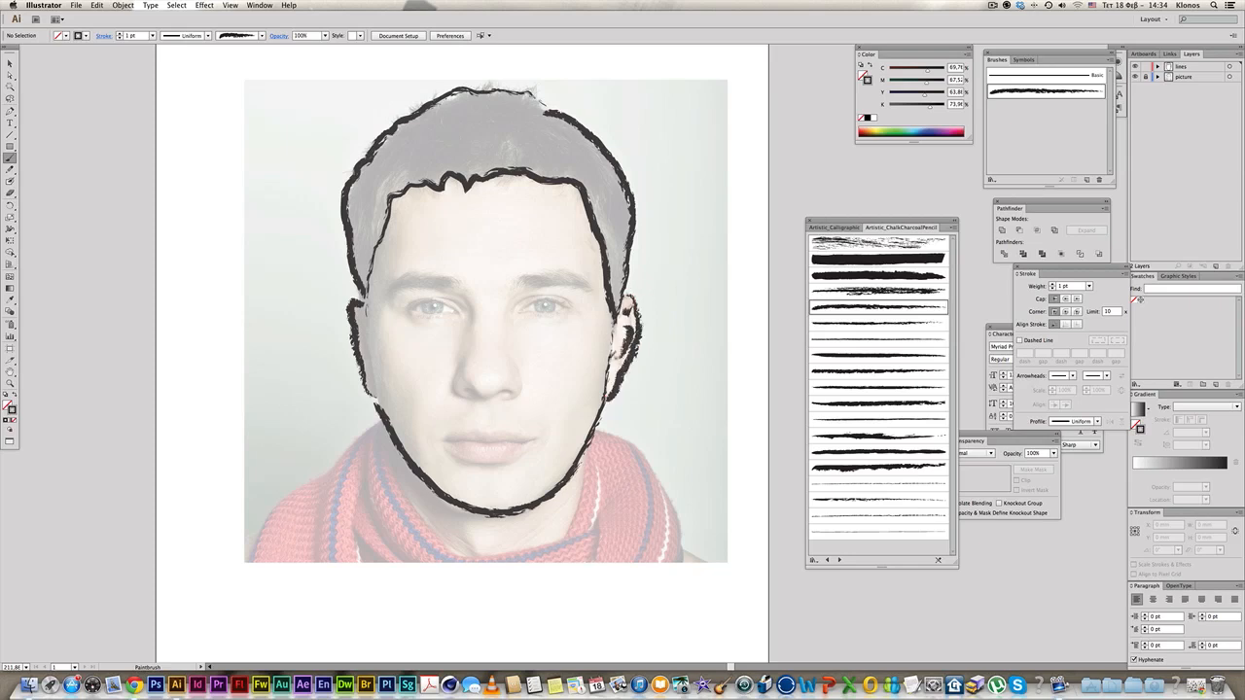
# - Select all traced outlines, set their stroke weight to 0.3 pt, and deselect them
pyautogui.hscroll(4, 675, 281)
pyautogui.hotkey('ctrl', 'a')
pyautogui.click(1027, 285)
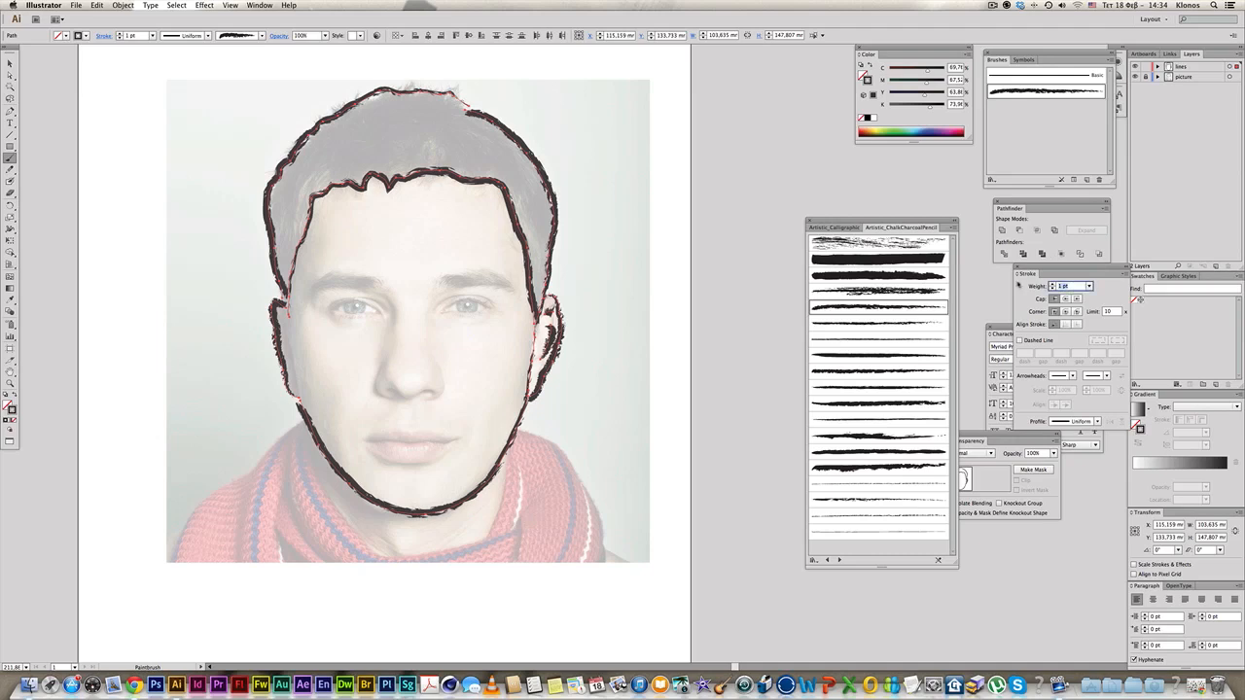
pyautogui.write('0.3')
pyautogui.press('Return')
pyautogui.keyDown('super'); pyautogui.click(725, 244); pyautogui.keyUp('super')
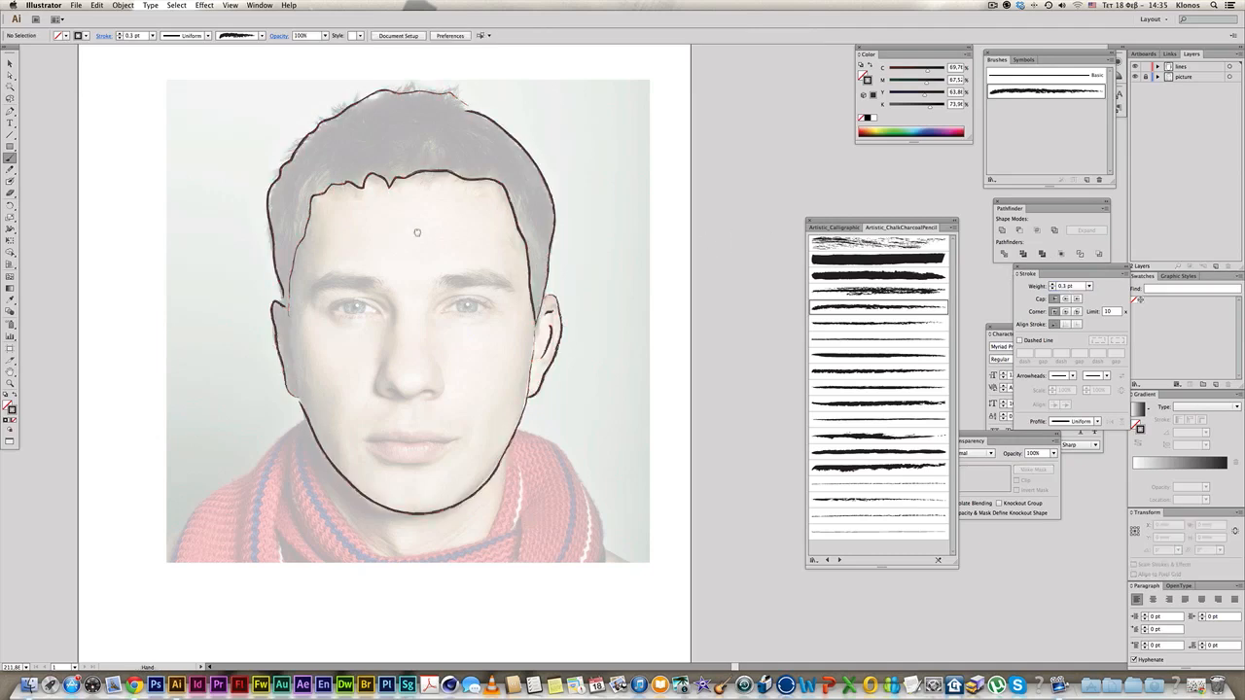
# - Draw the inner edge of the ear beside the cheek and trace both eyes with their irises
pyautogui.moveTo(402, 231); pyautogui.dragTo(457, 231)
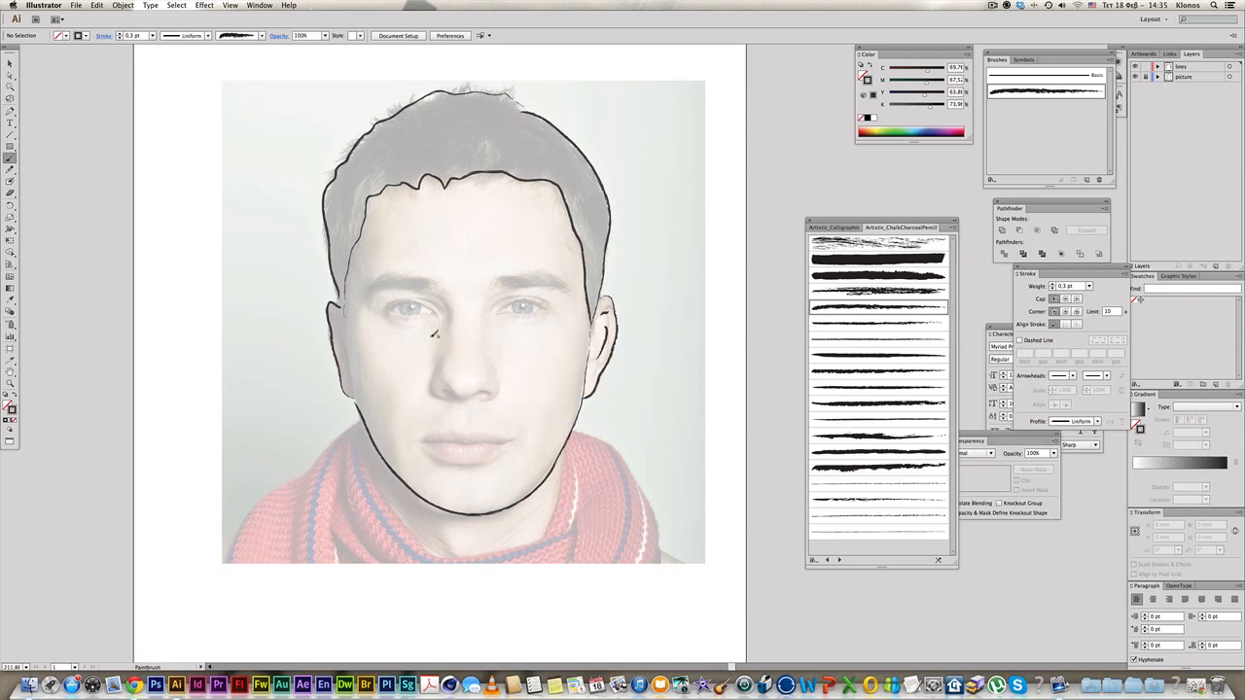
pyautogui.moveTo(357, 391); pyautogui.dragTo(355, 391)
pyautogui.moveTo(440, 311)
pyautogui.mouseDown()
pyautogui.moveTo(414, 297)
pyautogui.moveTo(392, 309)
pyautogui.moveTo(404, 300)
pyautogui.mouseUp()
pyautogui.moveTo(504, 306)
pyautogui.mouseDown()
pyautogui.moveTo(539, 296)
pyautogui.moveTo(525, 303)
pyautogui.moveTo(533, 313)
pyautogui.mouseUp()
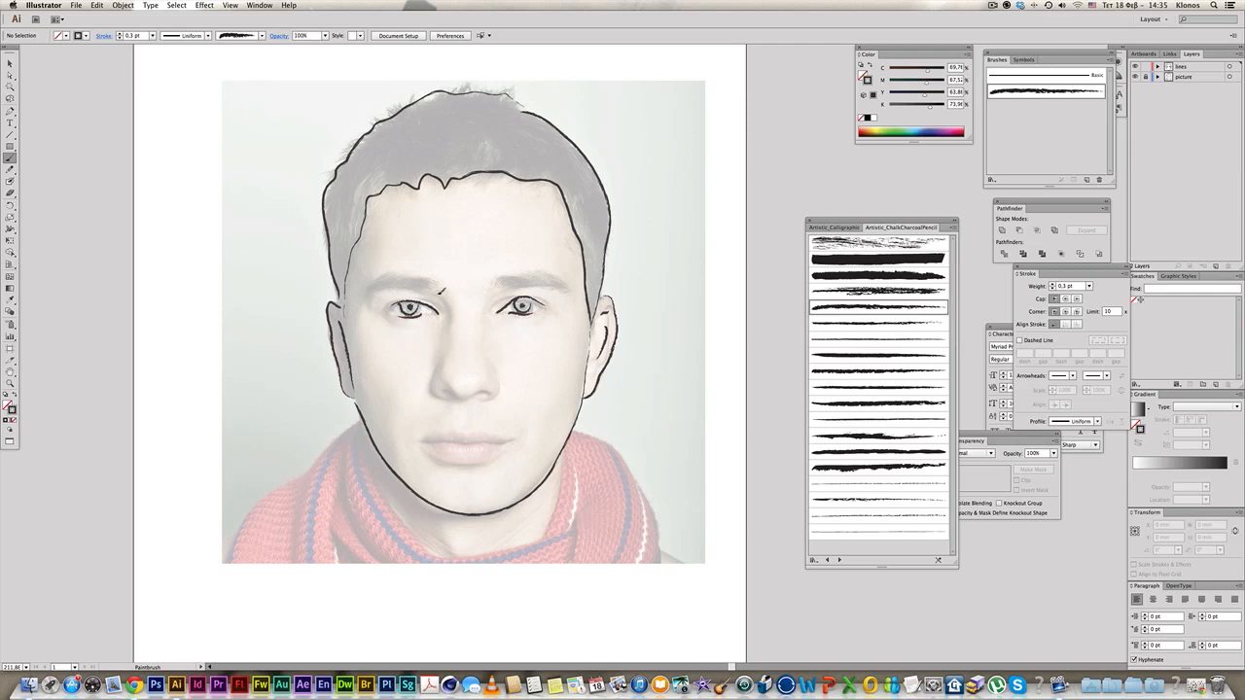
# - Trace one side and the base of the nose, plus the contours of the upper and lower lips
pyautogui.moveTo(450, 324)
pyautogui.mouseDown()
pyautogui.moveTo(440, 392)
pyautogui.moveTo(494, 396)
pyautogui.moveTo(500, 379)
pyautogui.mouseUp()
pyautogui.moveTo(504, 437)
pyautogui.mouseDown()
pyautogui.moveTo(440, 436)
pyautogui.moveTo(424, 446)
pyautogui.moveTo(434, 452)
pyautogui.mouseUp()
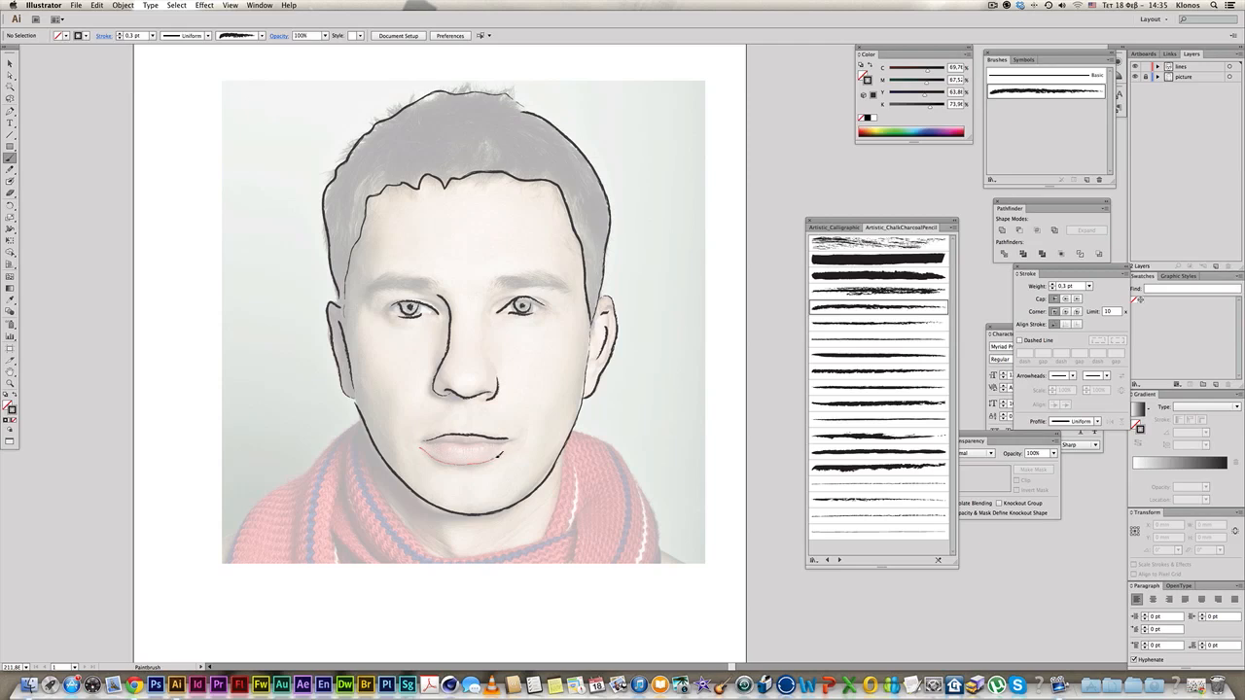
pyautogui.moveTo(515, 440)
pyautogui.mouseDown()
pyautogui.moveTo(420, 449)
pyautogui.moveTo(434, 444)
pyautogui.mouseUp()
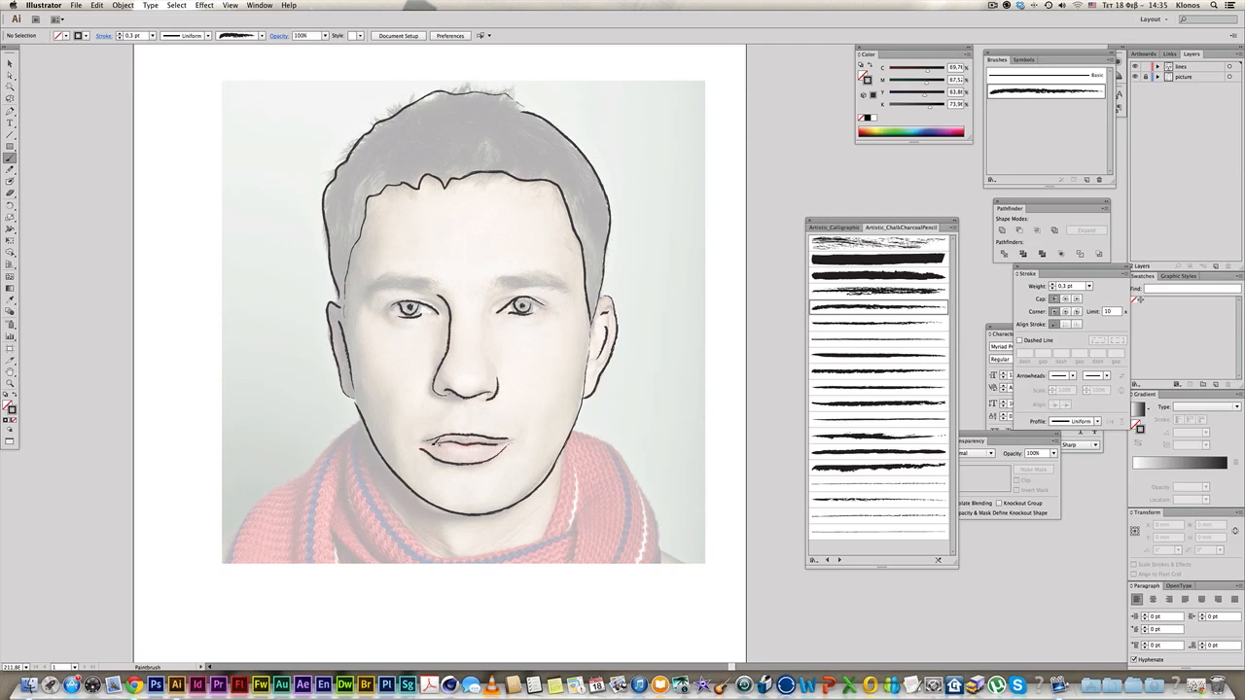
# - Check the Paintbrush tool's fidelity, smoothness and path-editing options
pyautogui.doubleClick(10, 159)
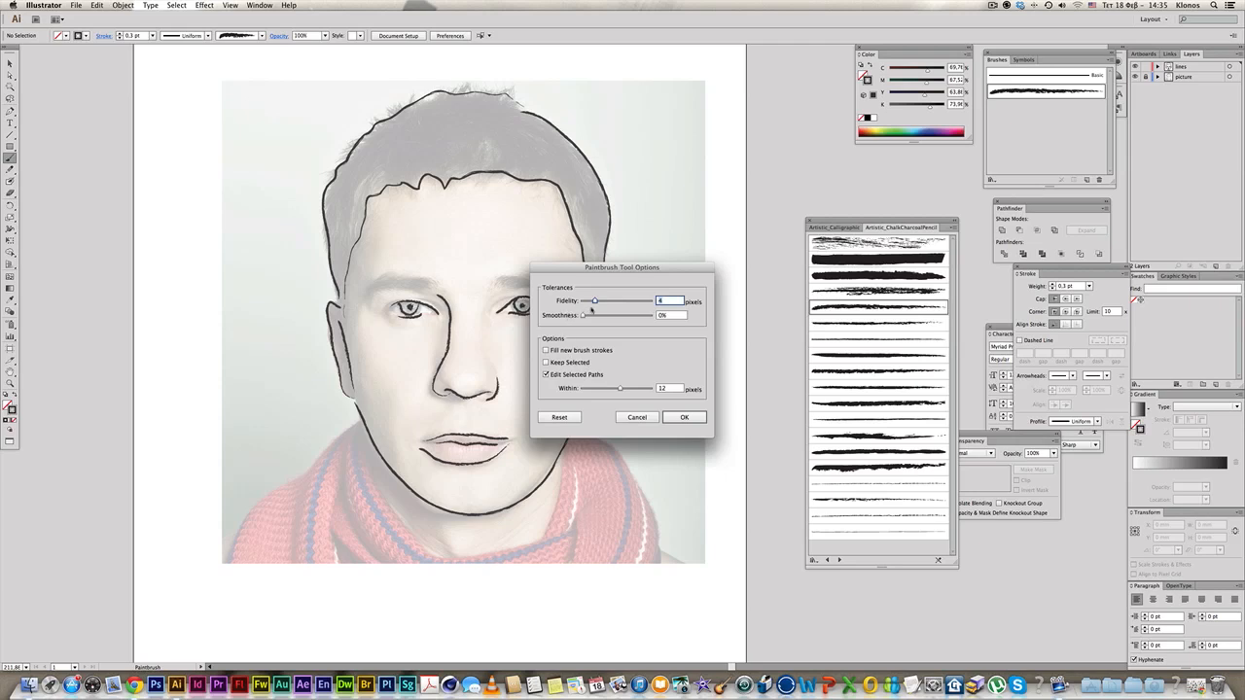
pyautogui.moveTo(611, 273); pyautogui.dragTo(602, 234)
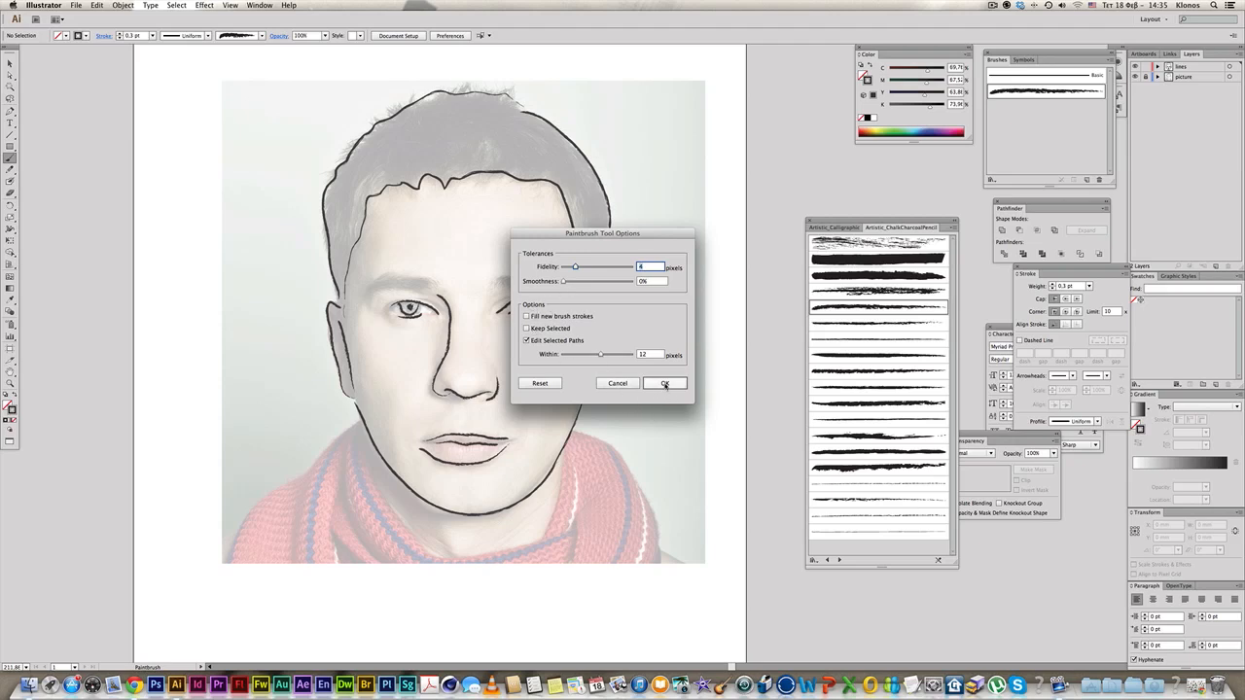
pyautogui.click(664, 384)
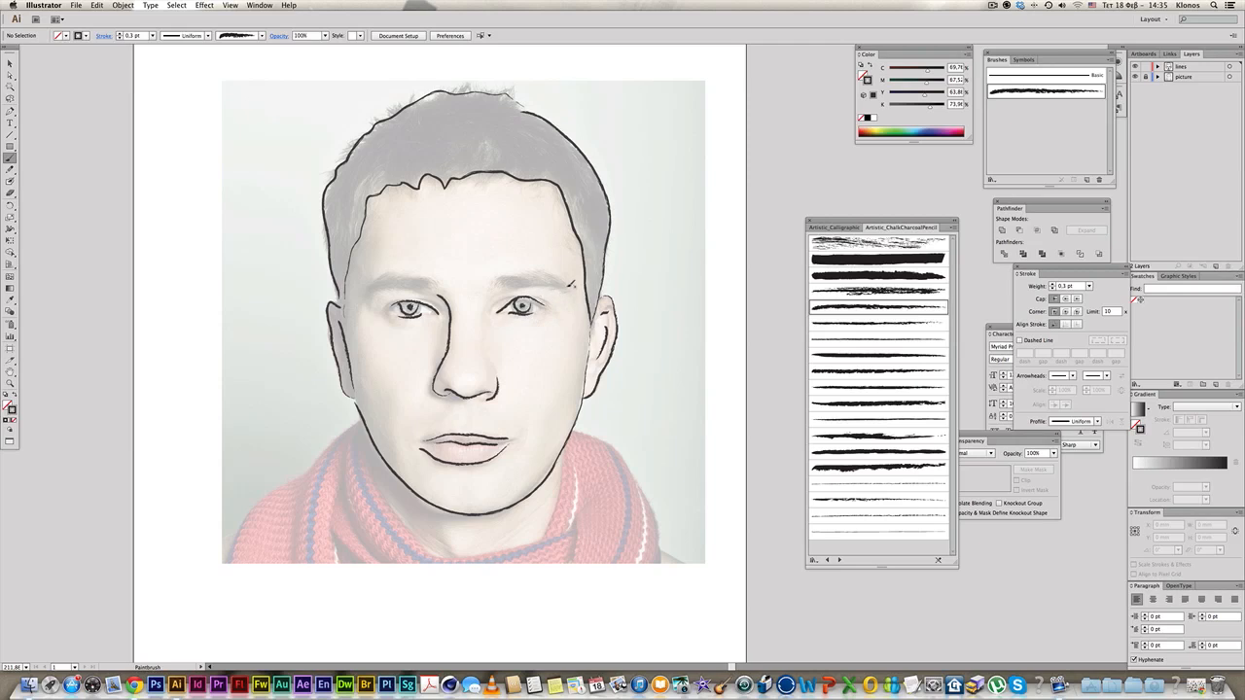
# - Trace both eyebrows with the charcoal brush
pyautogui.moveTo(565, 284)
pyautogui.mouseDown()
pyautogui.moveTo(498, 281)
pyautogui.moveTo(572, 285)
pyautogui.moveTo(396, 271)
pyautogui.moveTo(369, 290)
pyautogui.moveTo(434, 282)
pyautogui.mouseUp()
pyautogui.keyDown('alt'); pyautogui.keyDown('super'); pyautogui.click(584, 327); pyautogui.keyUp('super'); pyautogui.keyUp('alt')
pyautogui.keyDown('alt'); pyautogui.keyDown('super'); pyautogui.click(629, 342); pyautogui.keyUp('super'); pyautogui.keyUp('alt')
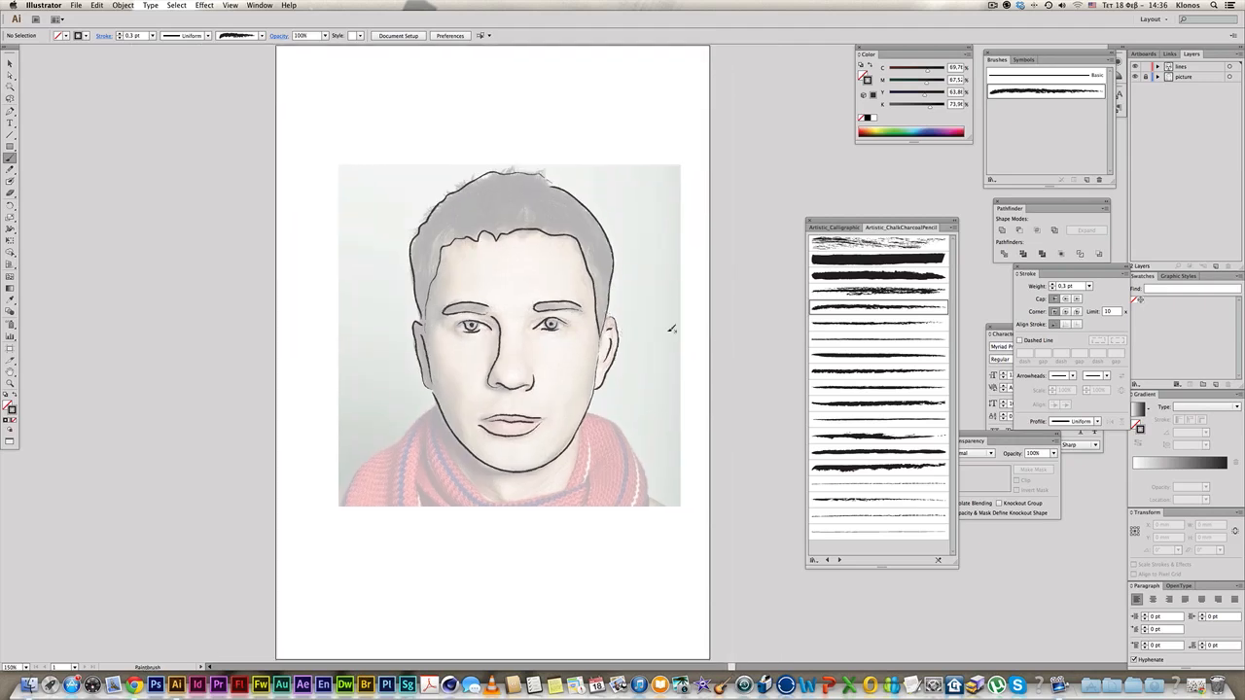
# - Lock the lines layer and add a new layer named base_colors between it and the picture layer
pyautogui.click(1146, 67)
pyautogui.click(1216, 266)
pyautogui.doubleClick(1183, 77)
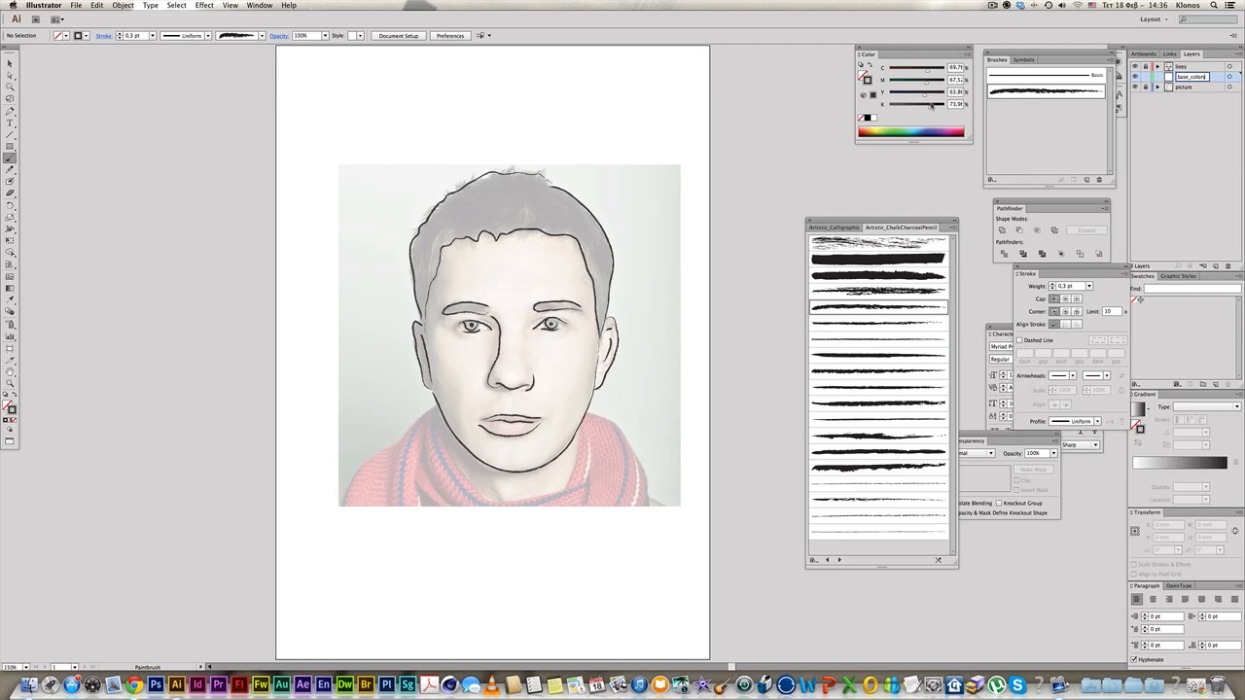
pyautogui.press('Return')
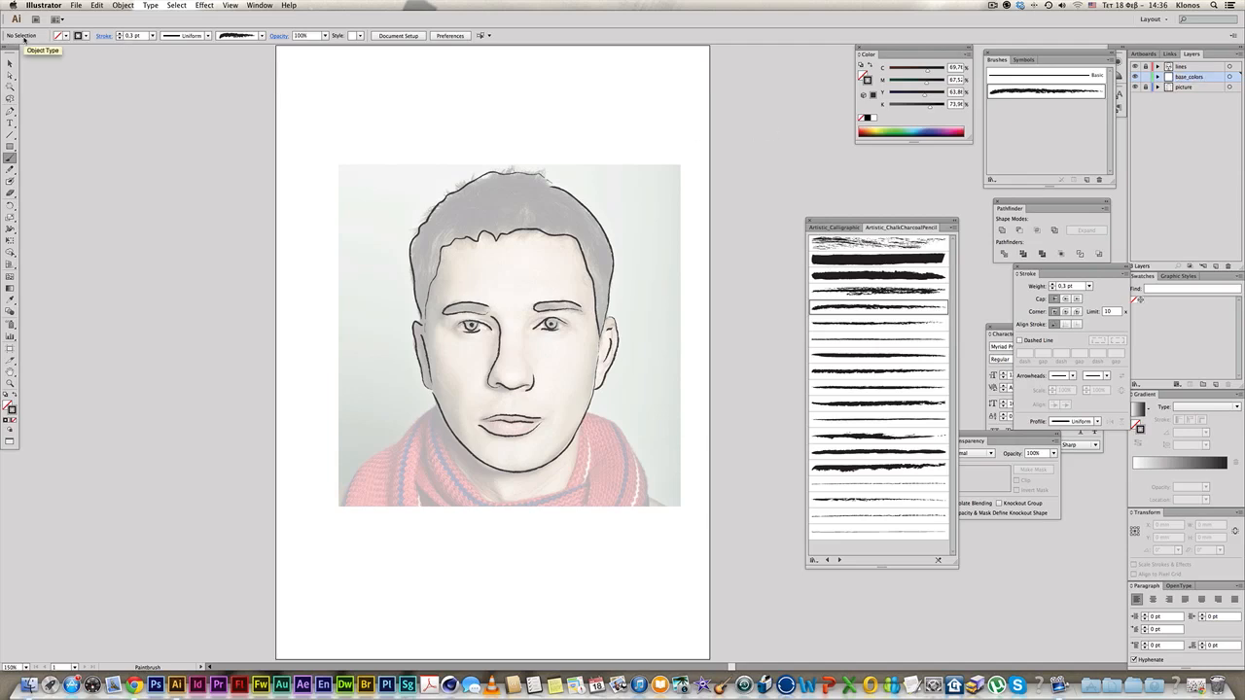
# - Trace the outer edge of the hair with the Pen tool, from one ear over the crown to the other ear
pyautogui.click(10, 110)
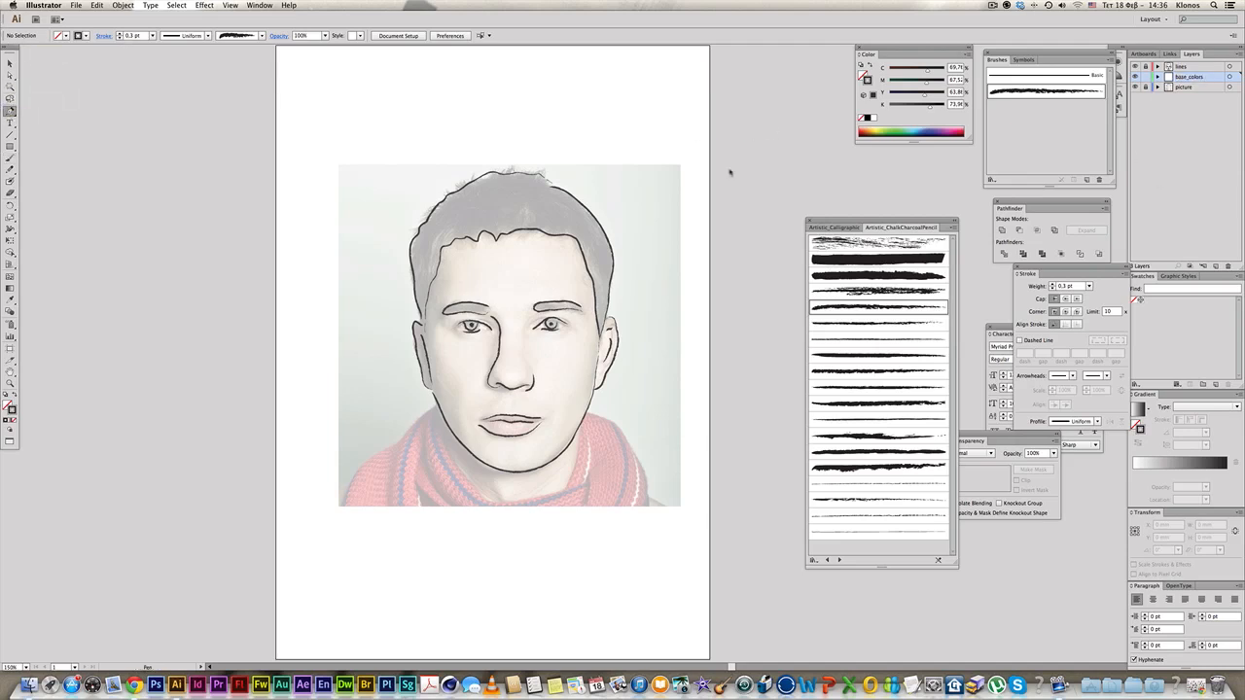
pyautogui.moveTo(284, 129); pyautogui.dragTo(796, 517)
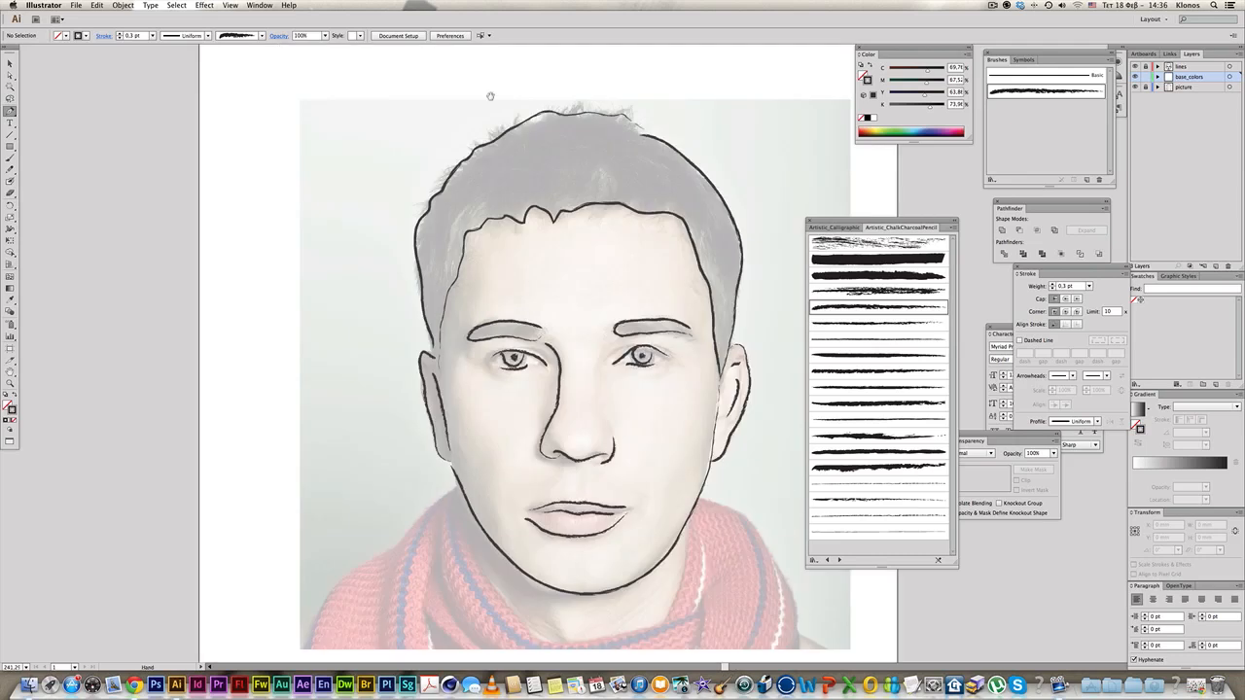
pyautogui.click(436, 360)
pyautogui.moveTo(422, 283); pyautogui.dragTo(485, 145)
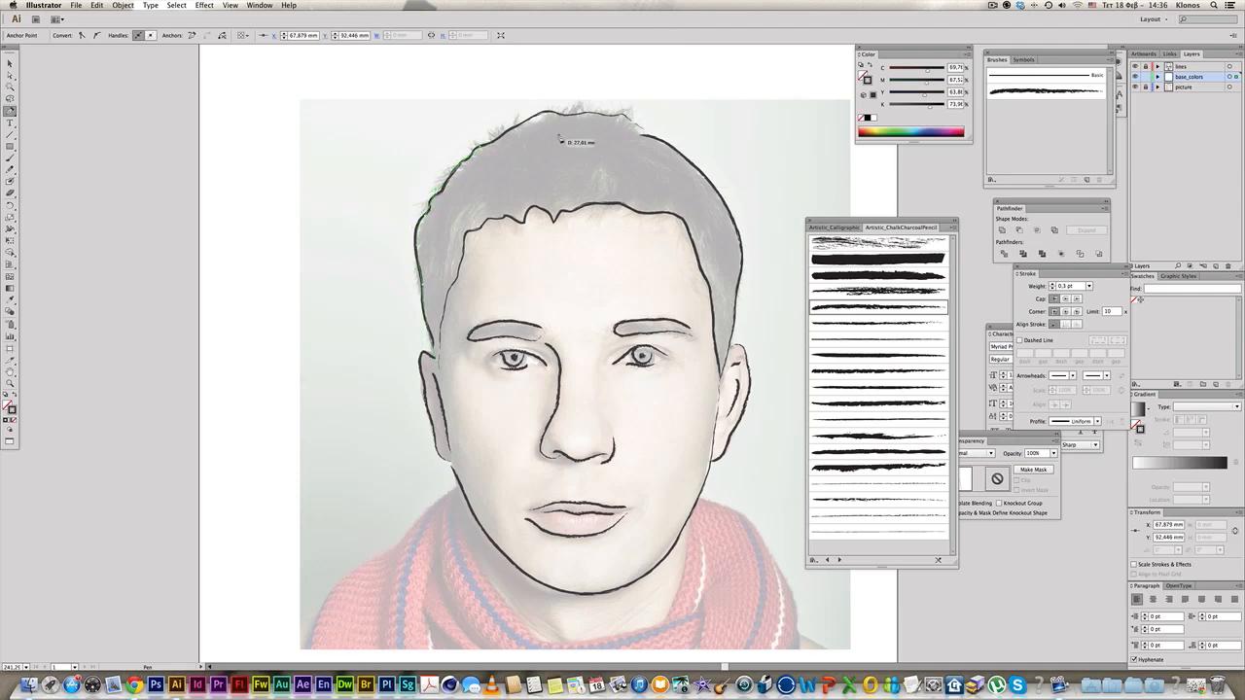
pyautogui.click(557, 115)
pyautogui.moveTo(589, 117); pyautogui.dragTo(640, 132)
pyautogui.moveTo(647, 134); pyautogui.dragTo(675, 151)
pyautogui.moveTo(741, 284); pyautogui.dragTo(725, 376)
pyautogui.click(720, 378)
# - Continue the hair path along the forehead hairline and close it at the starting ear
pyautogui.moveTo(711, 297); pyautogui.dragTo(703, 270)
pyautogui.click(702, 268)
pyautogui.moveTo(681, 217); pyautogui.dragTo(446, 316)
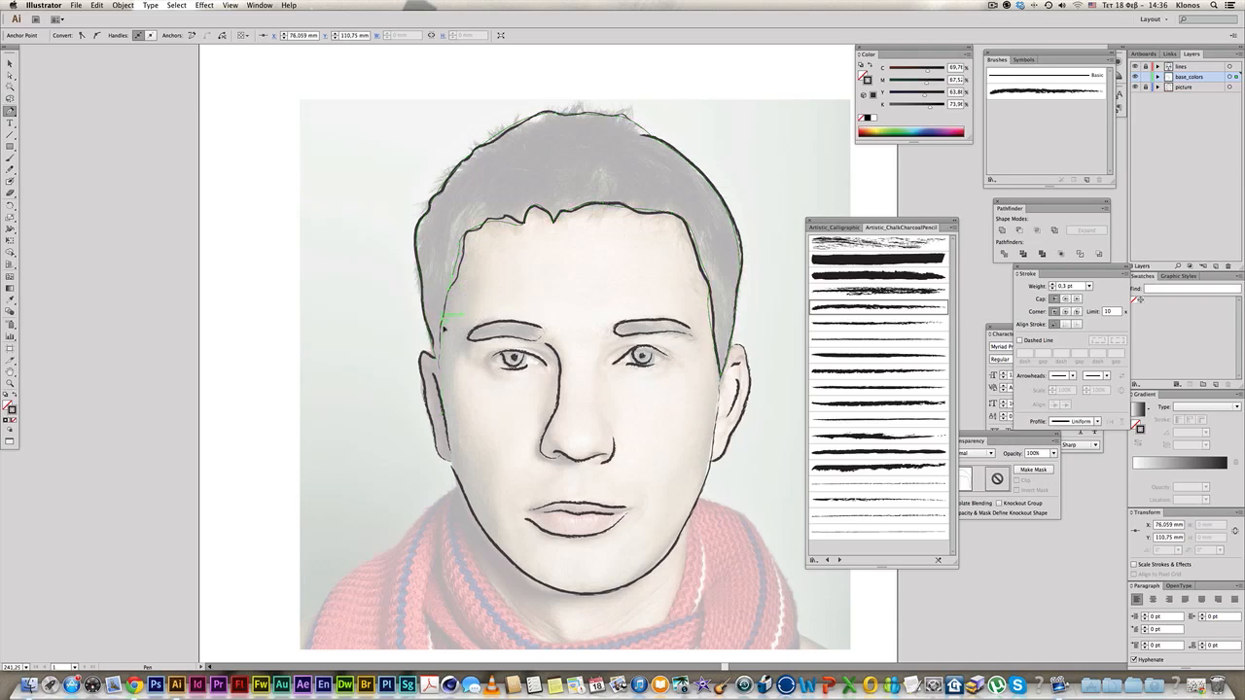
pyautogui.click(438, 368)
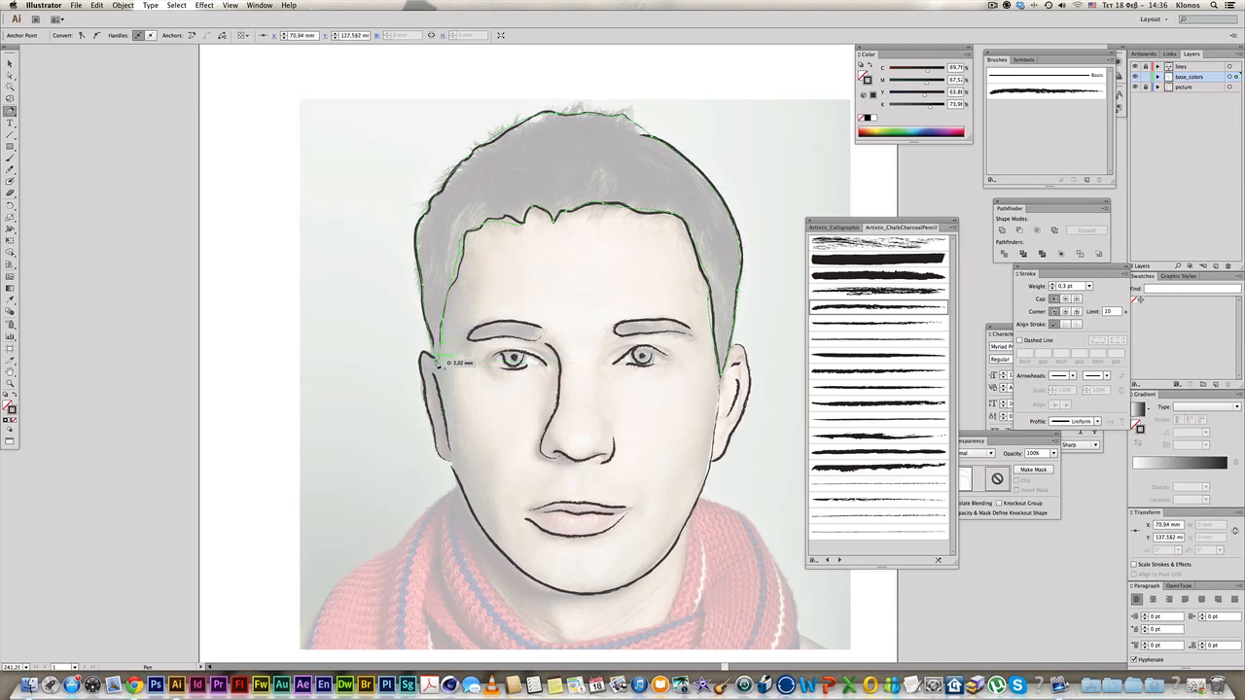
# - Outline each eyebrow as a separate closed Pen path on the base_colors layer
pyautogui.click(469, 338)
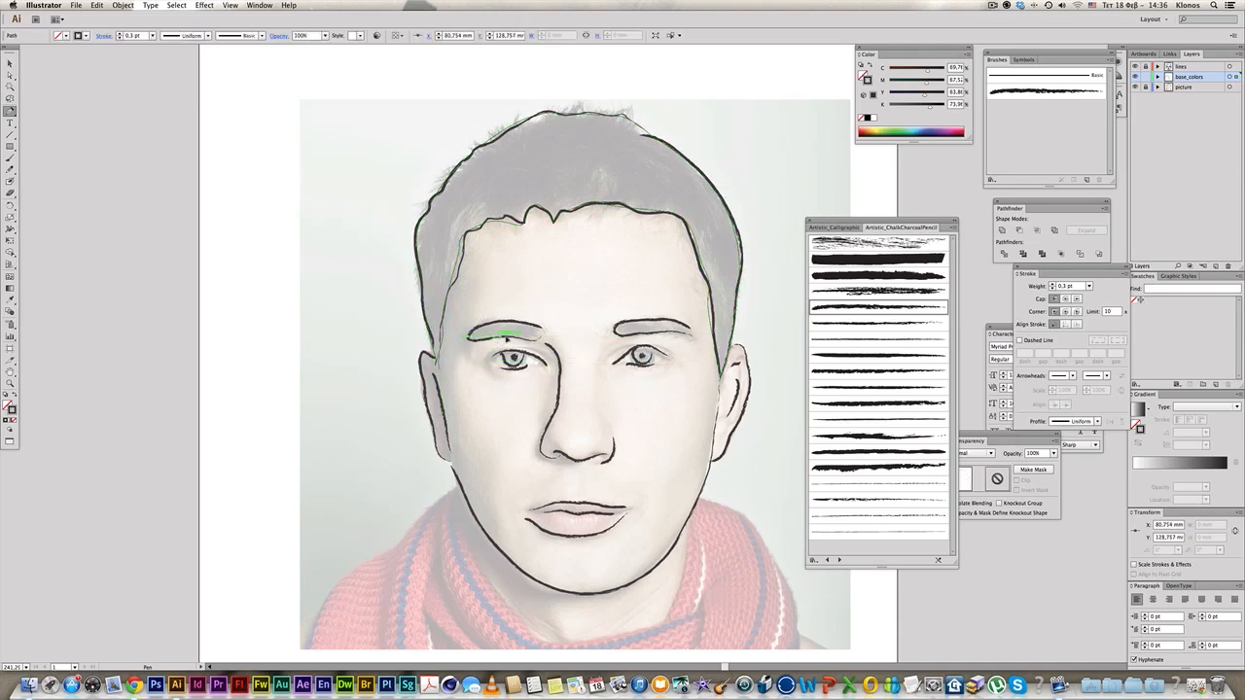
pyautogui.click(542, 337)
pyautogui.moveTo(479, 327)
pyautogui.mouseDown()
pyautogui.moveTo(470, 335)
pyautogui.moveTo(484, 347)
pyautogui.mouseUp()
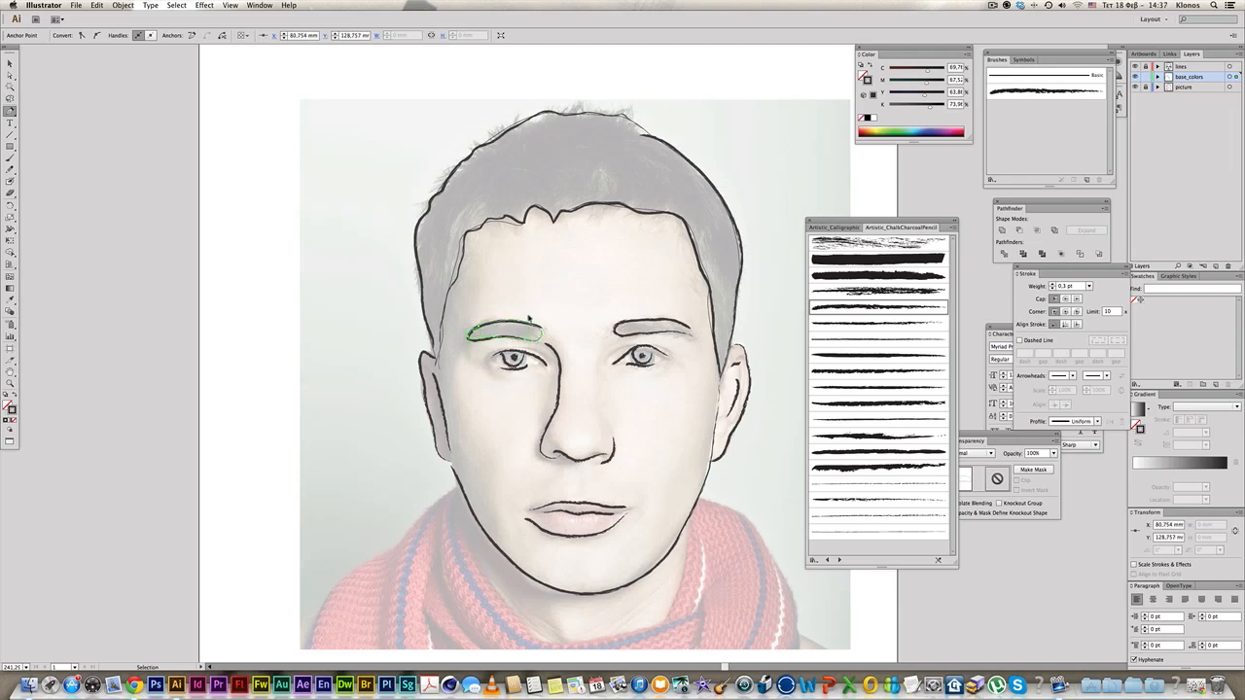
pyautogui.click(615, 329)
pyautogui.click(644, 337)
pyautogui.click(667, 337)
pyautogui.click(692, 337)
pyautogui.click(693, 337)
pyautogui.click(674, 322)
pyautogui.click(640, 321)
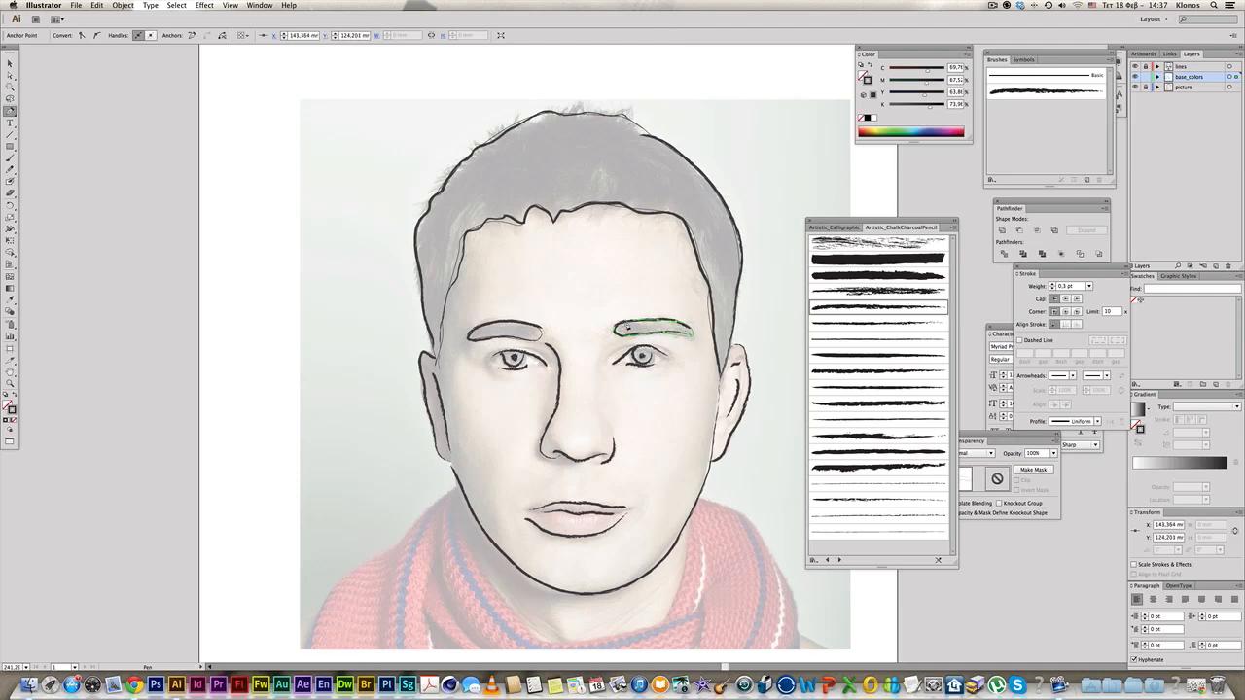
pyautogui.click(614, 331)
pyautogui.press('super+shift+a')
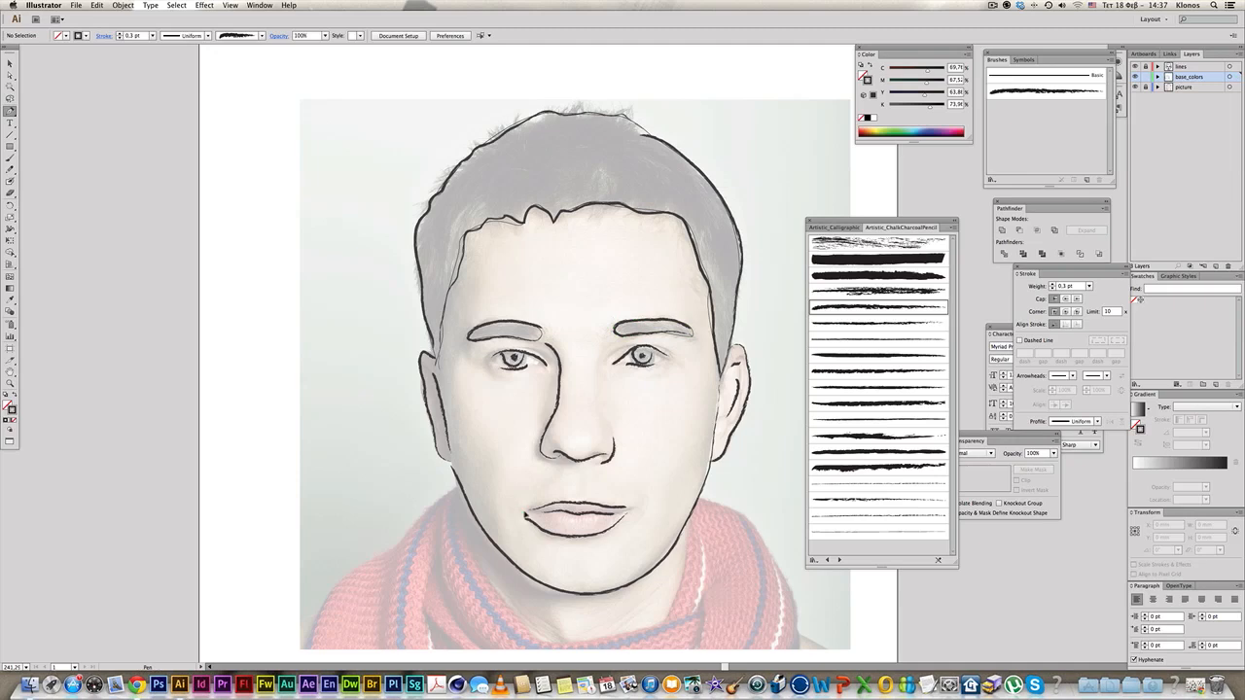
# - Draw a closed Pen path around the outer contour of both lips
pyautogui.click(525, 511)
pyautogui.click(580, 504)
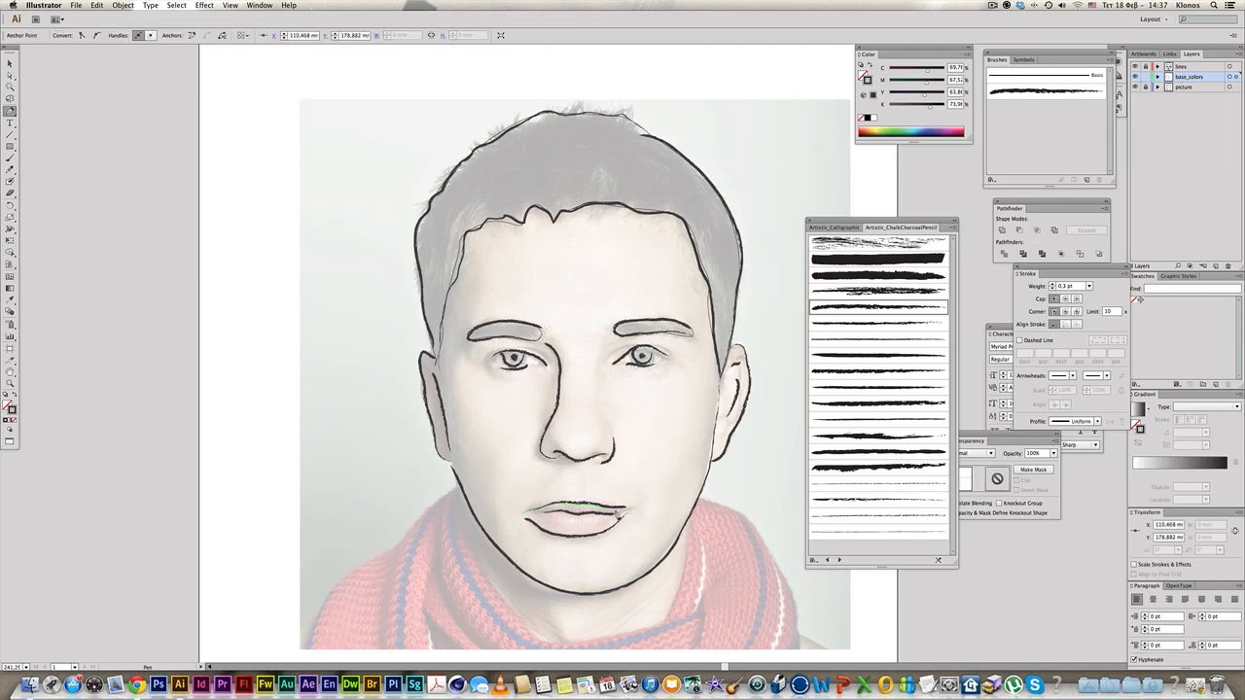
pyautogui.click(626, 509)
pyautogui.click(522, 520)
pyautogui.click(525, 514)
pyautogui.keyDown('super'); pyautogui.click(636, 441); pyautogui.keyUp('super')
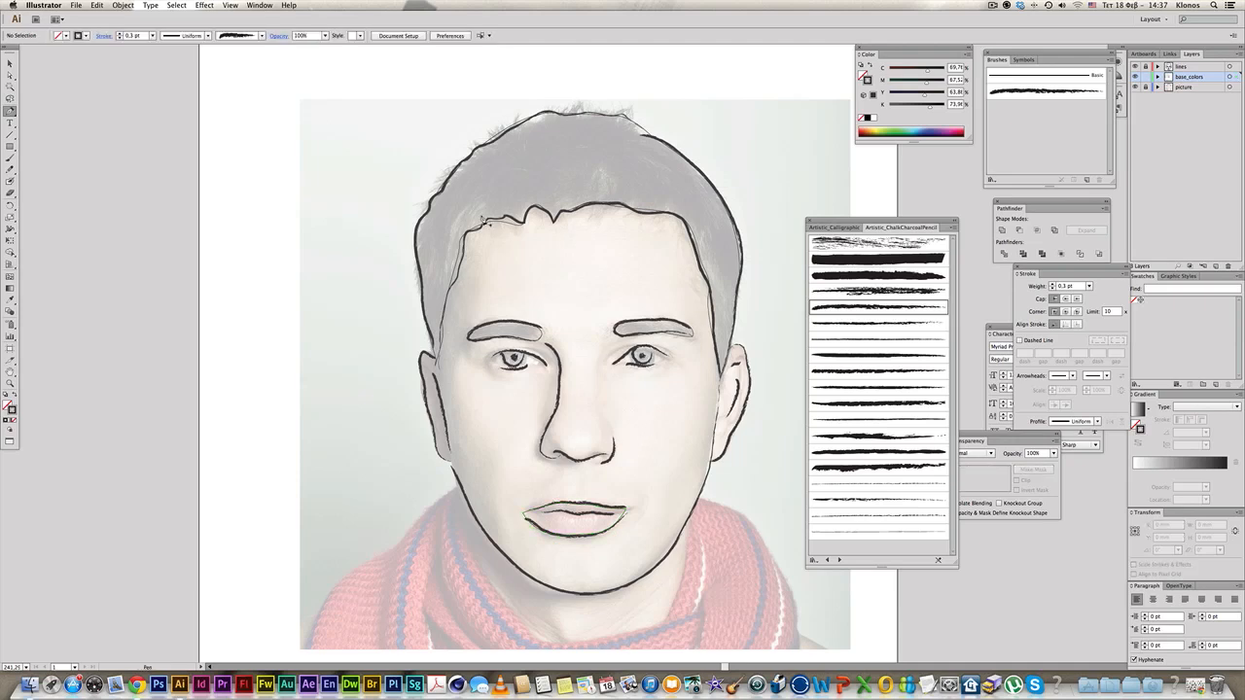
# - Outline the whole face as one closed Pen path along the hairline, ears, jaw and chin
pyautogui.click(457, 263)
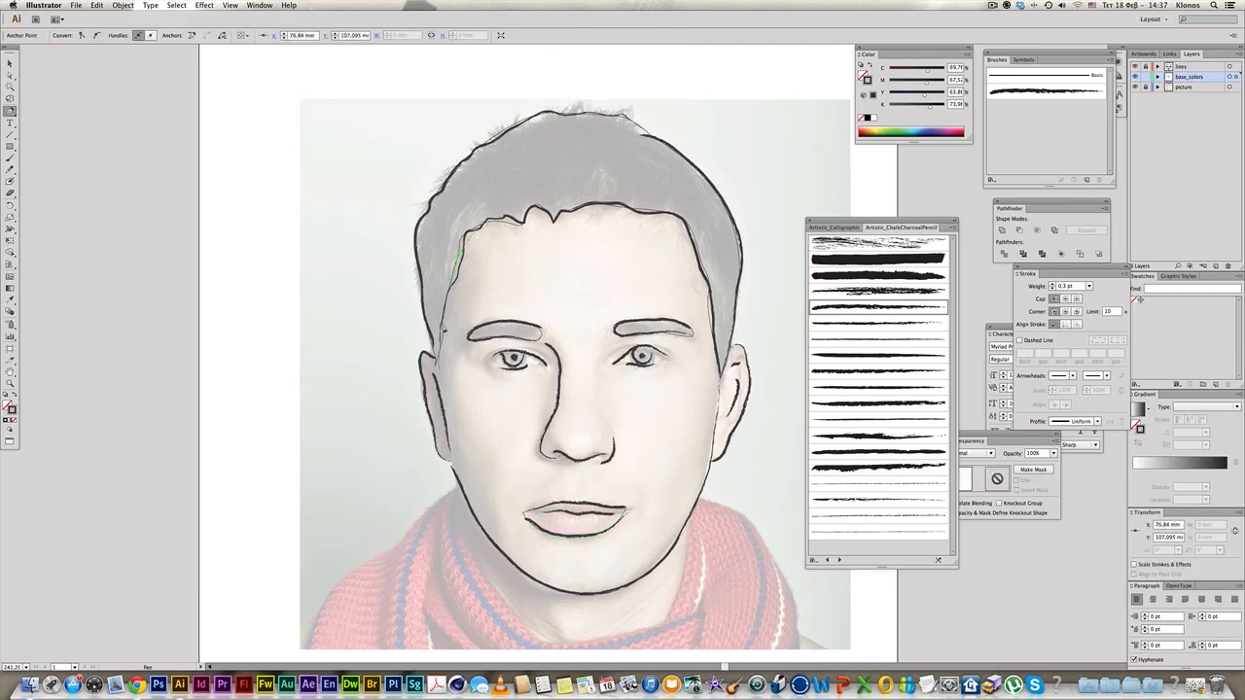
pyautogui.moveTo(425, 357); pyautogui.dragTo(463, 486)
pyautogui.moveTo(516, 562); pyautogui.dragTo(679, 547)
pyautogui.moveTo(707, 470); pyautogui.dragTo(734, 444)
pyautogui.moveTo(749, 393); pyautogui.dragTo(716, 309)
pyautogui.moveTo(674, 212); pyautogui.dragTo(494, 228)
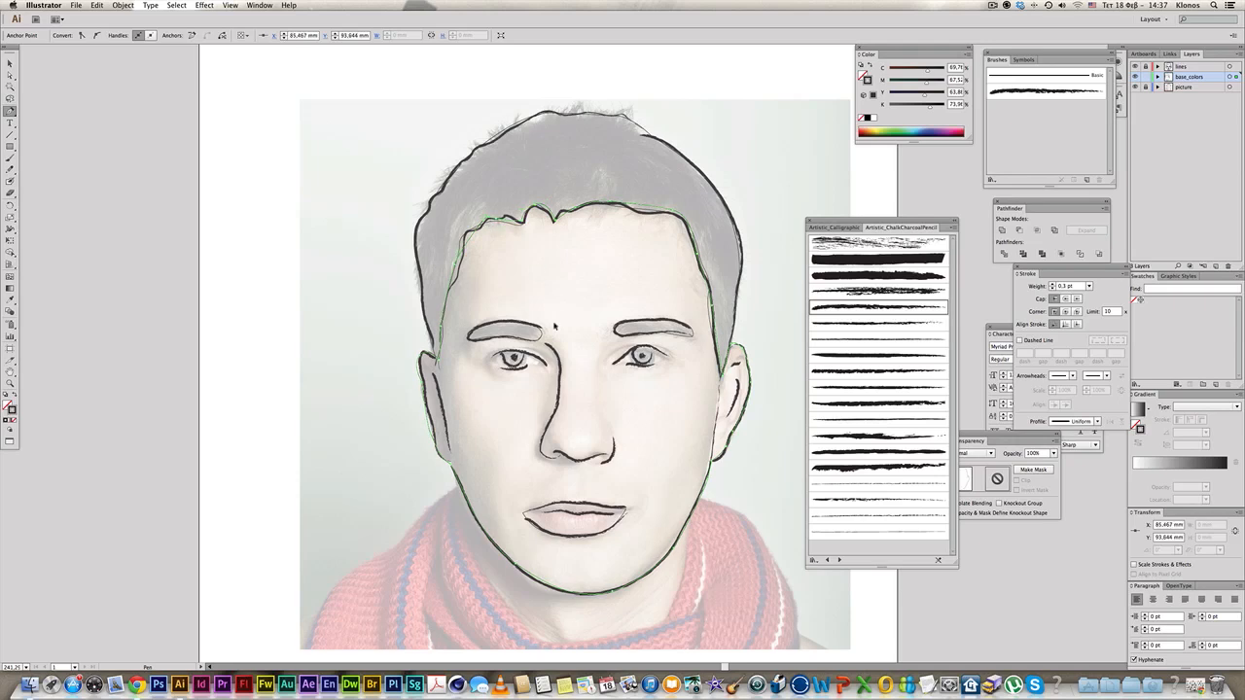
pyautogui.keyDown('super'); pyautogui.click(494, 367); pyautogui.keyUp('super')
# - Draw a closed Pen path around the outline of each eye
pyautogui.click(489, 363)
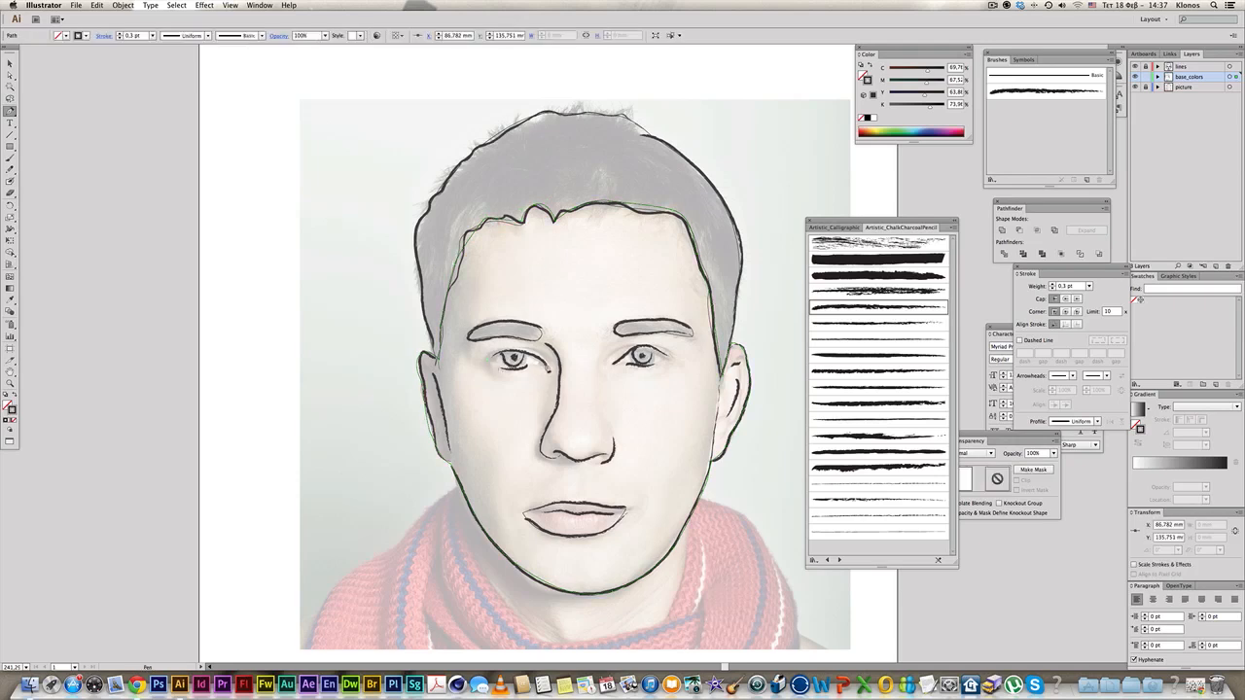
pyautogui.click(536, 364)
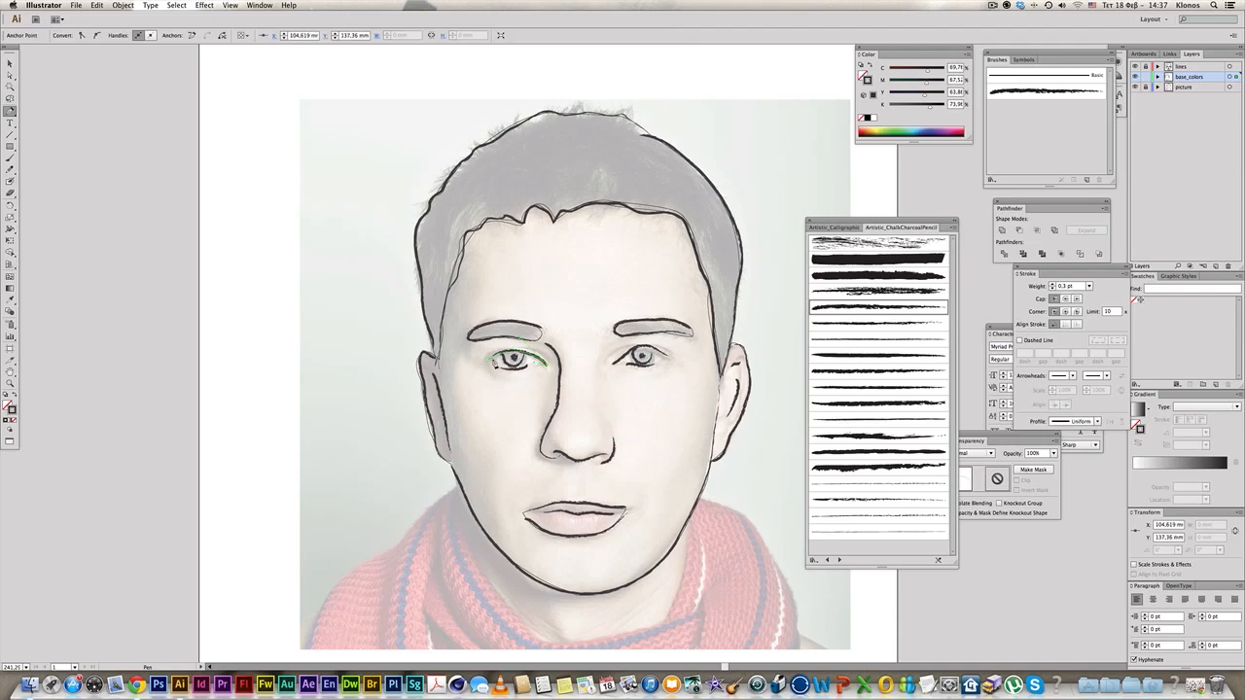
pyautogui.moveTo(479, 350); pyautogui.dragTo(478, 350)
pyautogui.keyDown('super'); pyautogui.click(608, 365); pyautogui.keyUp('super')
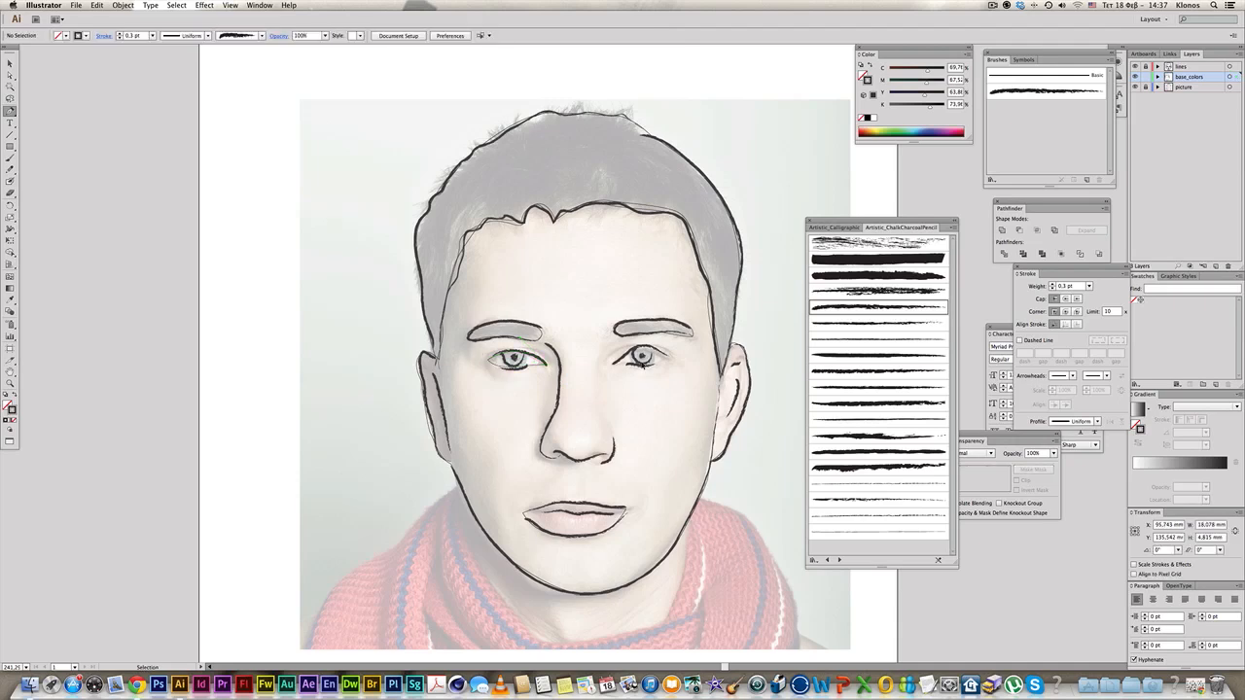
pyautogui.click(614, 364)
pyautogui.click(674, 365)
pyautogui.moveTo(707, 386); pyautogui.dragTo(681, 378)
pyautogui.click(614, 364)
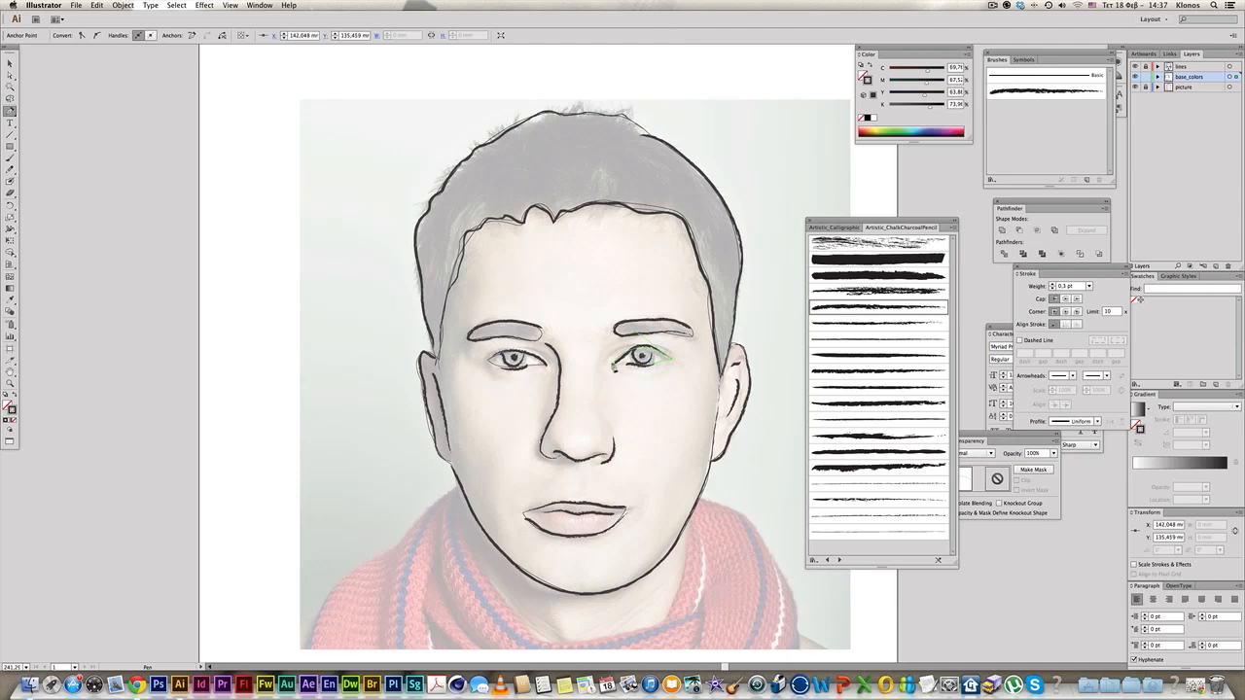
# - Check the traced shapes in Outline view and with the picture layer temporarily hidden
pyautogui.press('super+y')
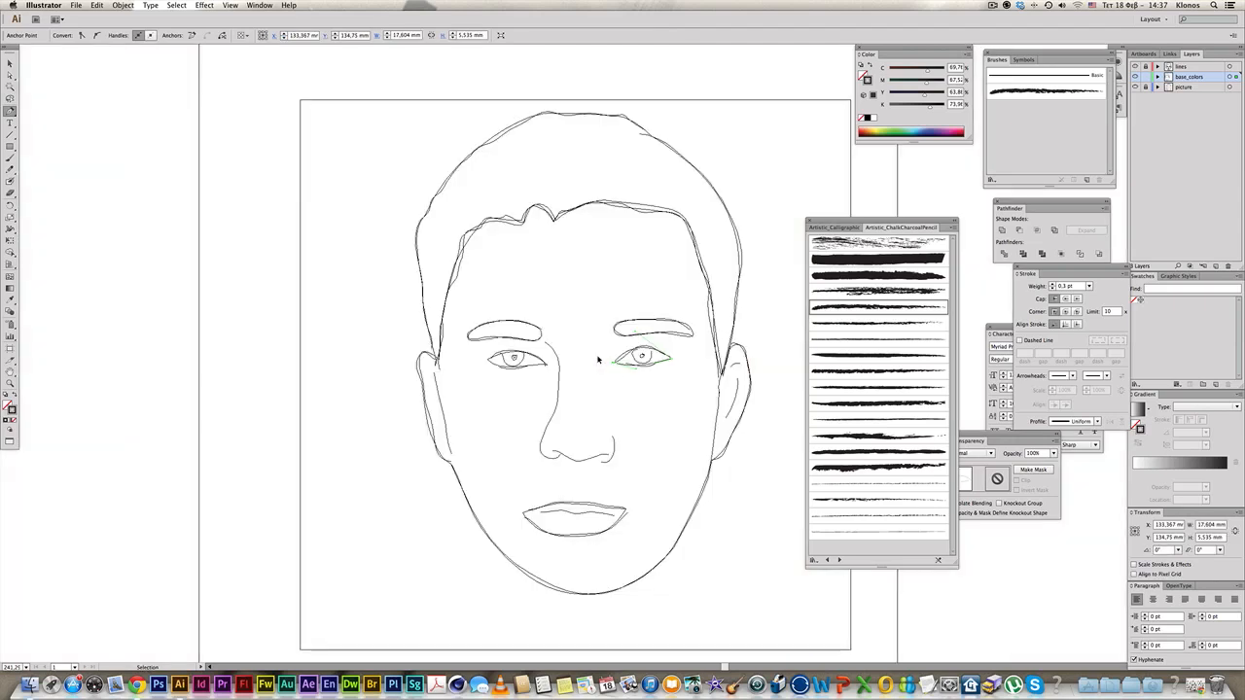
pyautogui.keyDown('alt'); pyautogui.keyDown('super'); pyautogui.click(633, 377); pyautogui.keyUp('super'); pyautogui.keyUp('alt')
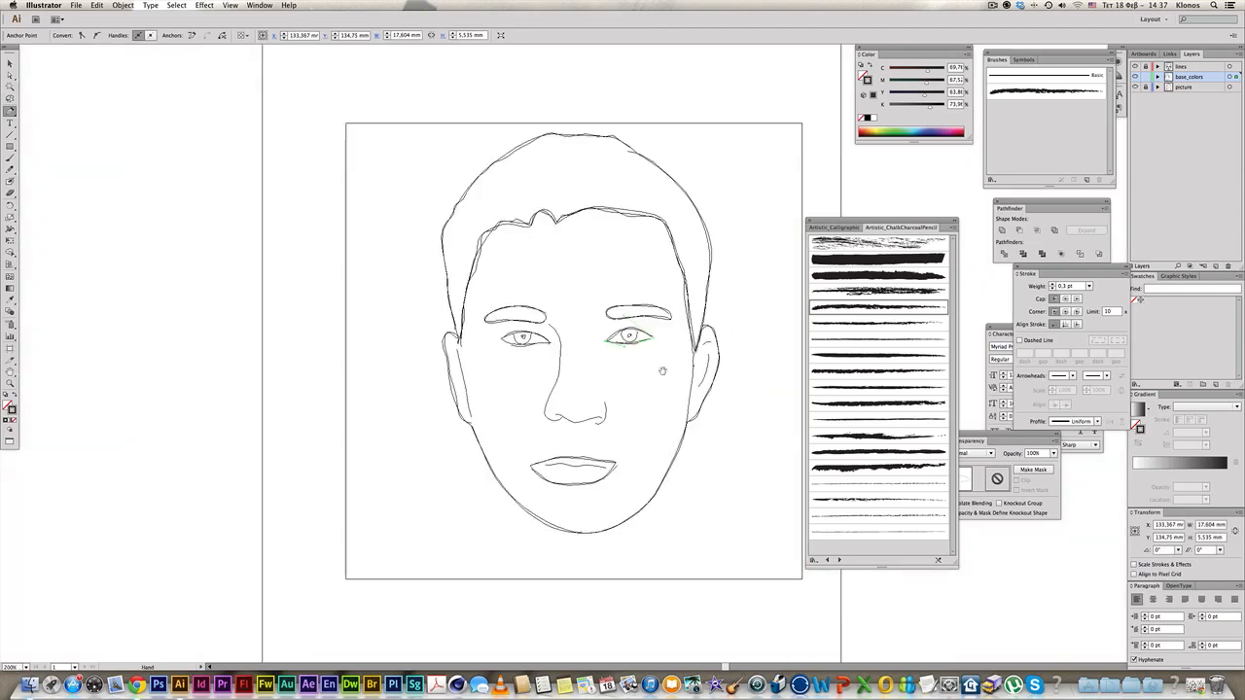
pyautogui.keyDown('super'); pyautogui.click(730, 483); pyautogui.keyUp('super')
pyautogui.press('super+y')
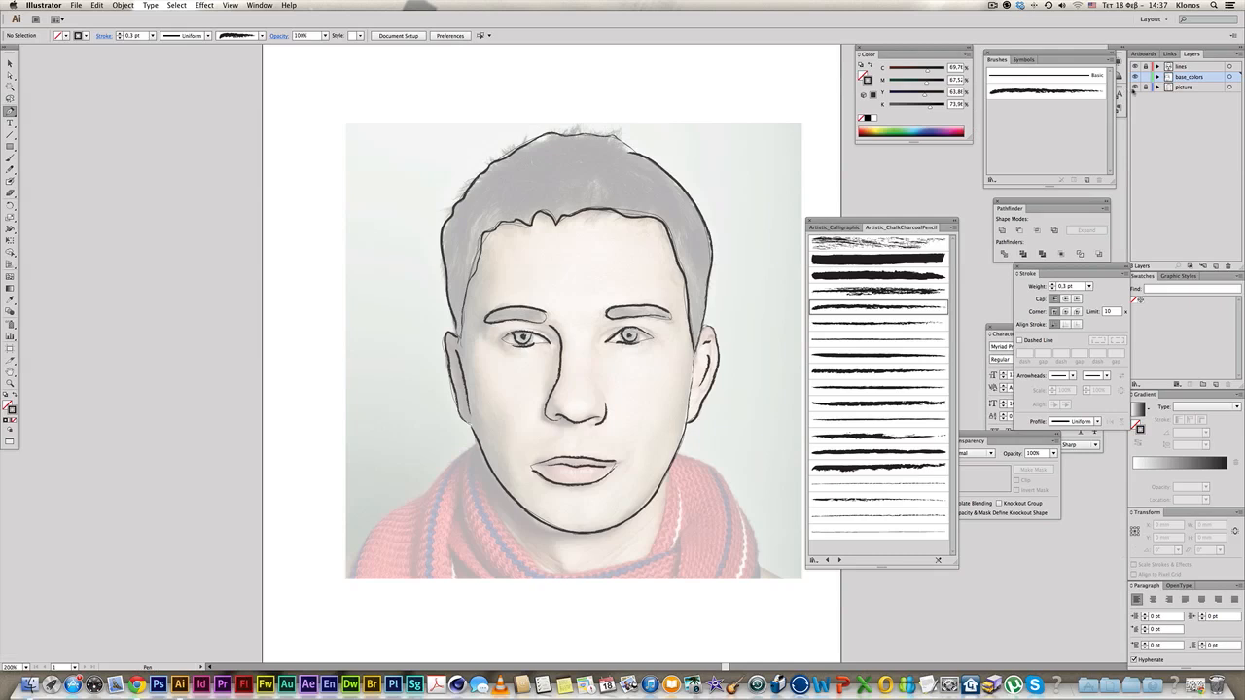
pyautogui.click(1134, 88)
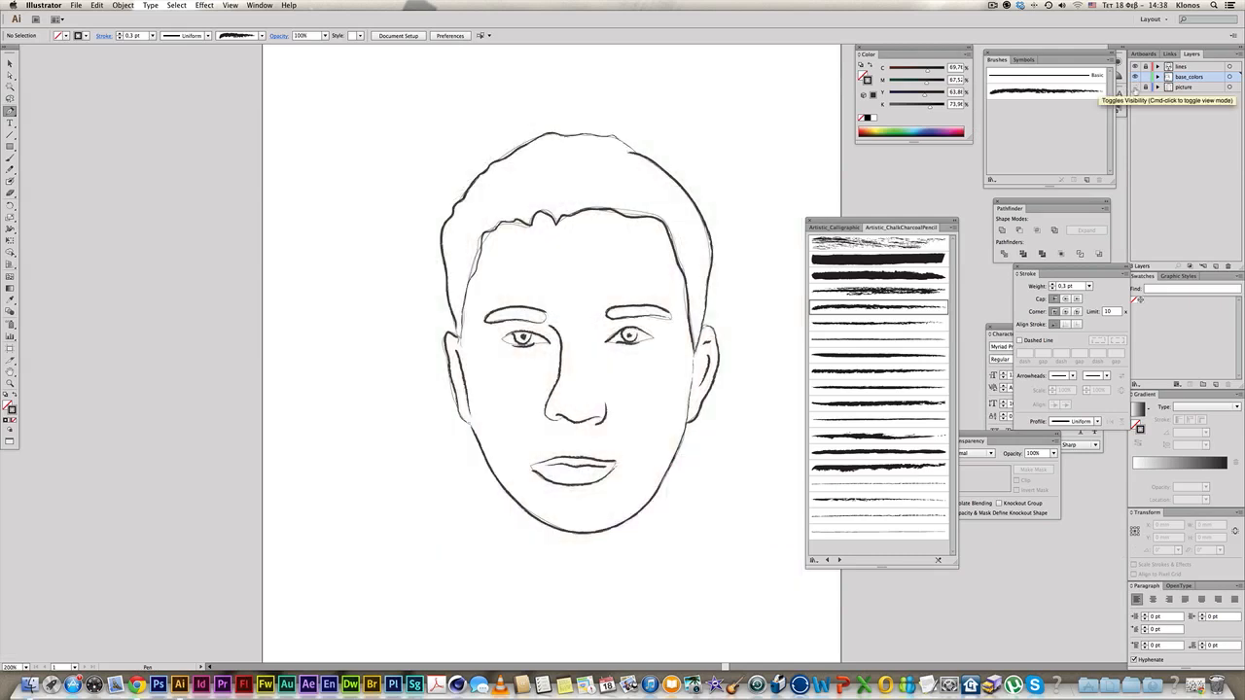
pyautogui.click(1135, 88)
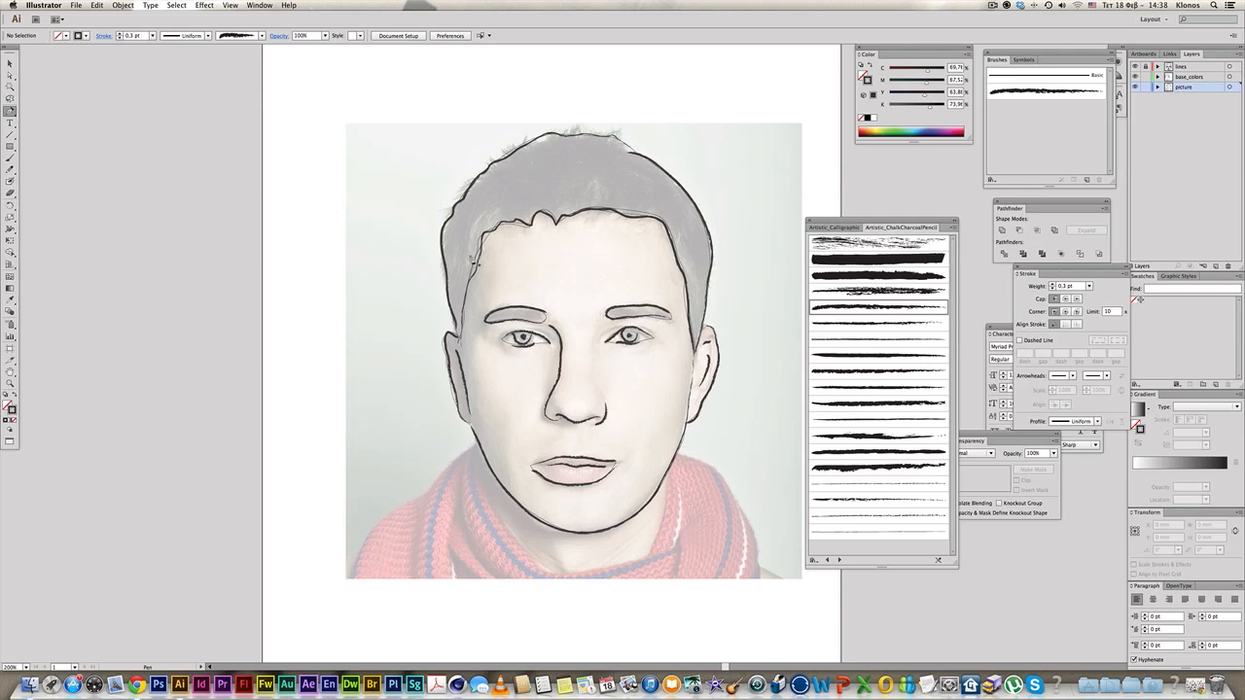
# - Place a copy of the photo beside the traced face and delete the original beneath the line art
pyautogui.keyDown('alt'); pyautogui.keyDown('super'); pyautogui.click(418, 265); pyautogui.keyUp('super'); pyautogui.keyUp('alt')
pyautogui.moveTo(603, 329); pyautogui.dragTo(219, 251)
pyautogui.press('super+z')
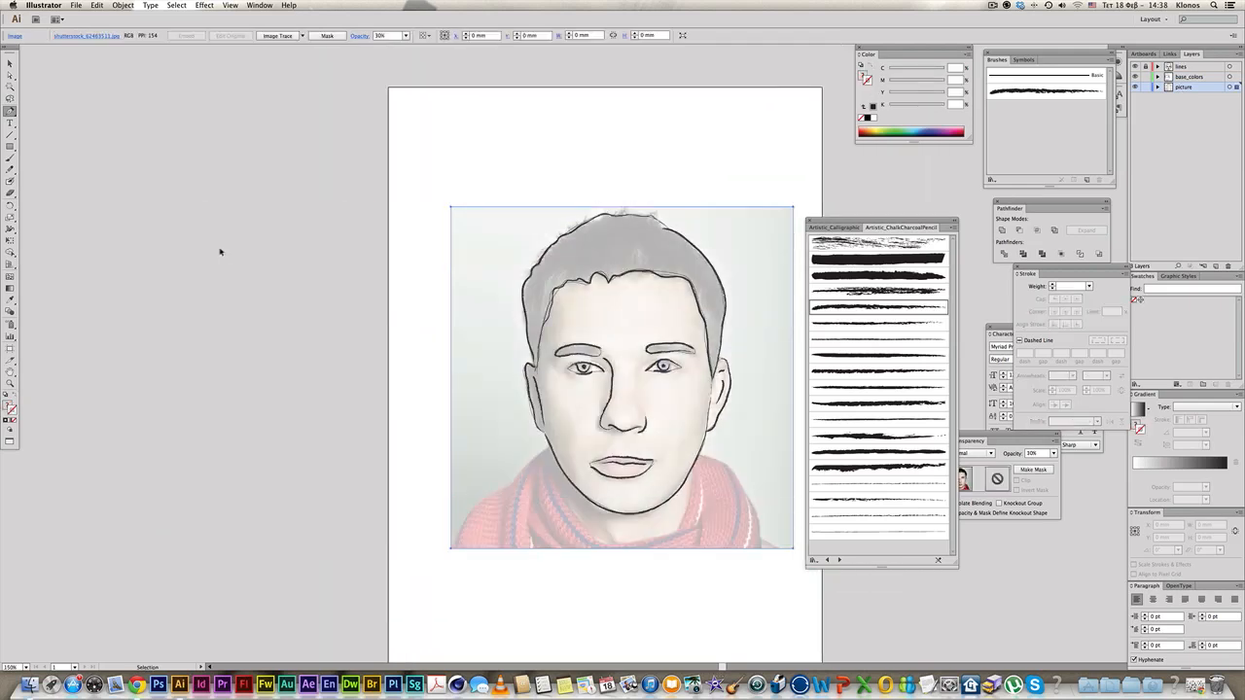
pyautogui.moveTo(494, 299); pyautogui.dragTo(123, 296)
pyautogui.click(468, 334)
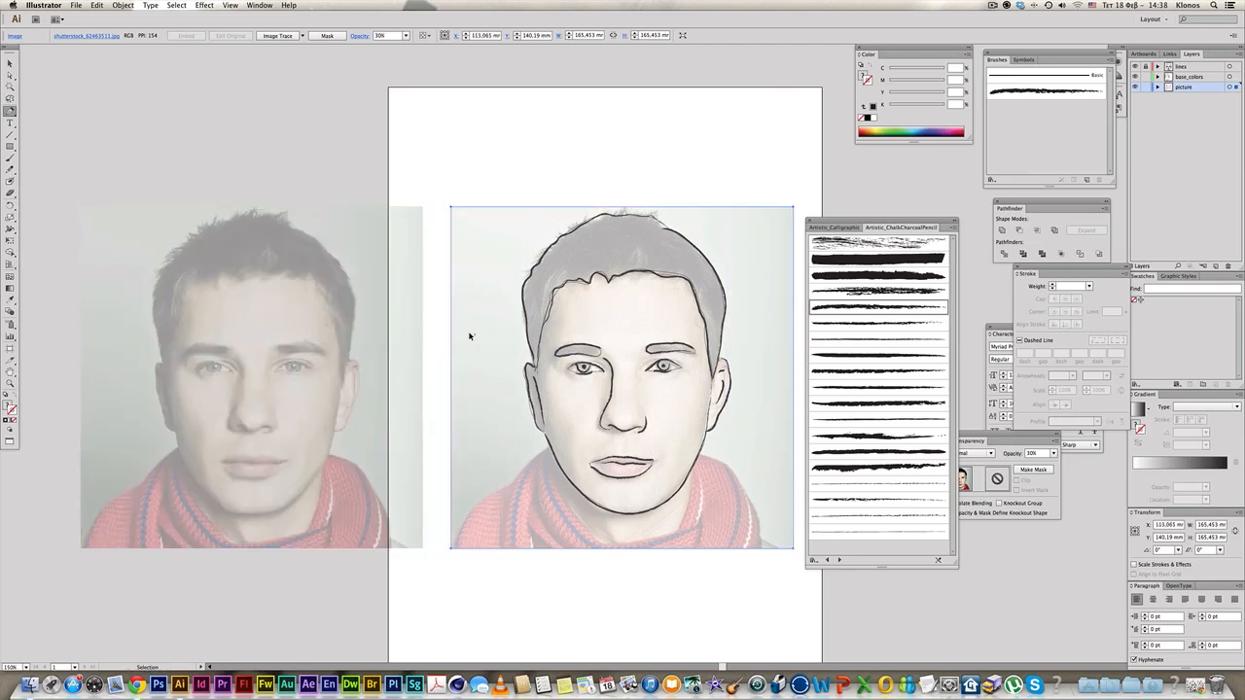
pyautogui.press('Delete')
pyautogui.moveTo(358, 343); pyautogui.dragTo(385, 343)
# - Set the copied photo's opacity to 100% and deselect it
pyautogui.click(1053, 453)
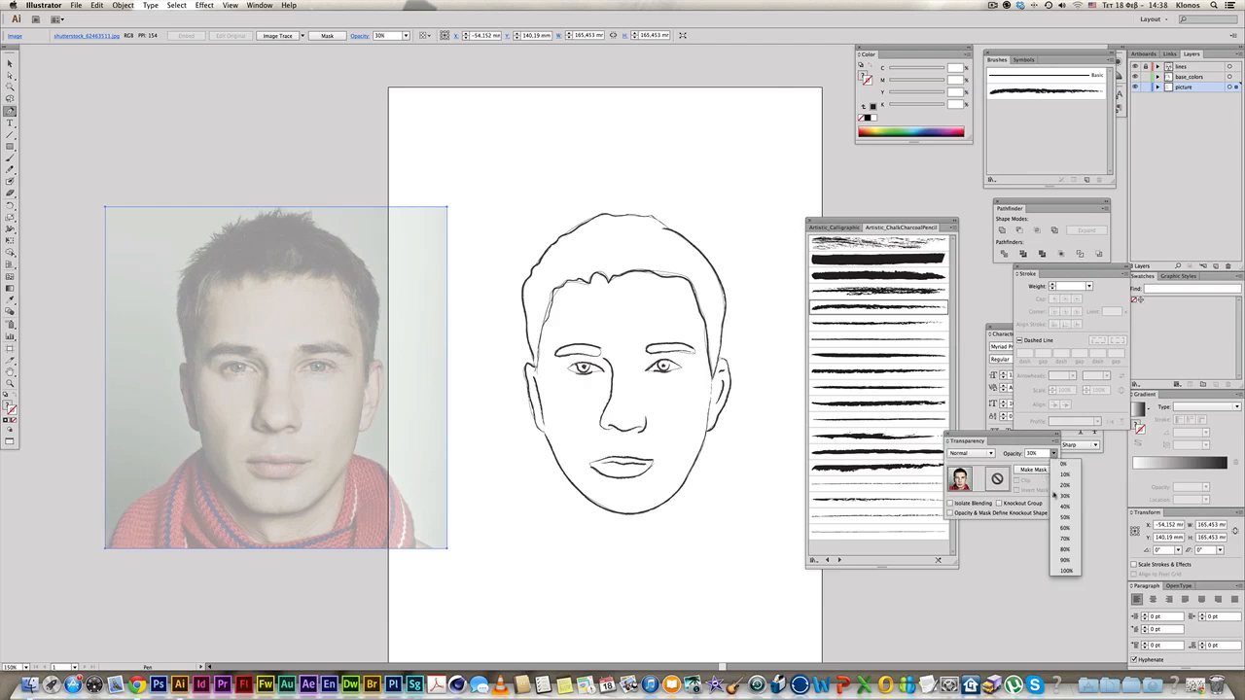
pyautogui.click(1068, 570)
pyautogui.click(510, 159)
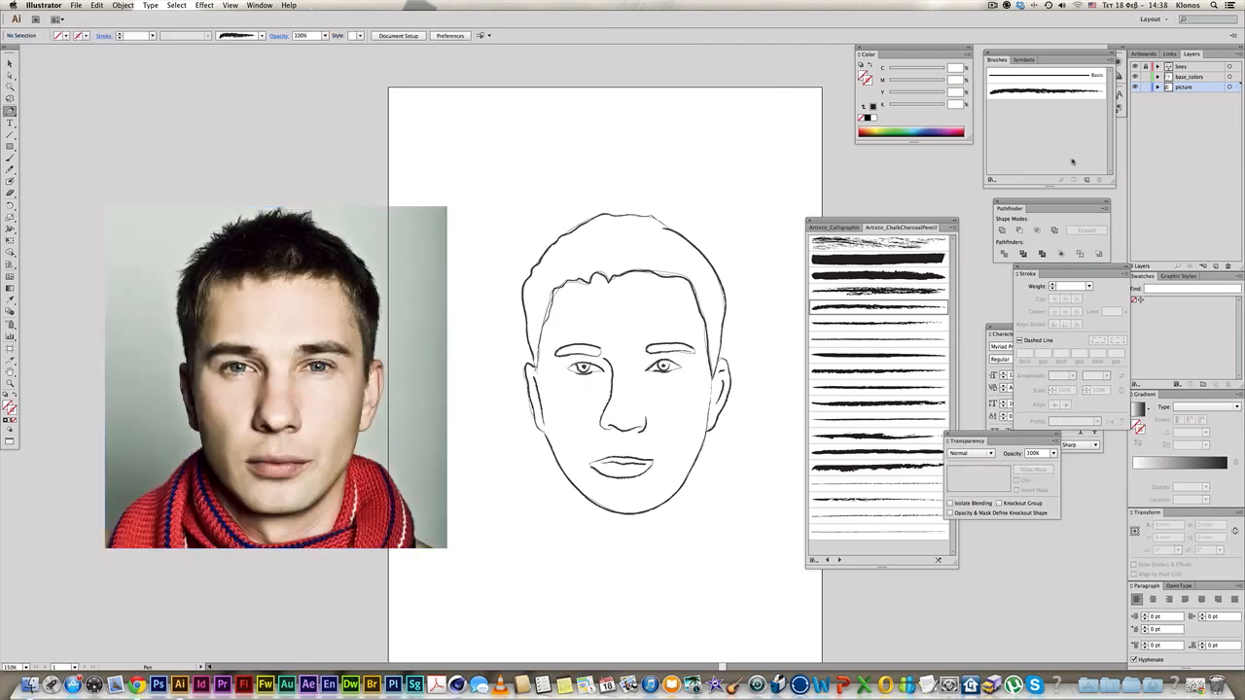
# - Fill the hair shape with a brown sampled from the hair in the photo using the Eyedropper tool
pyautogui.press('v')
pyautogui.click(663, 222)
pyautogui.press('p')
pyautogui.click(10, 298)
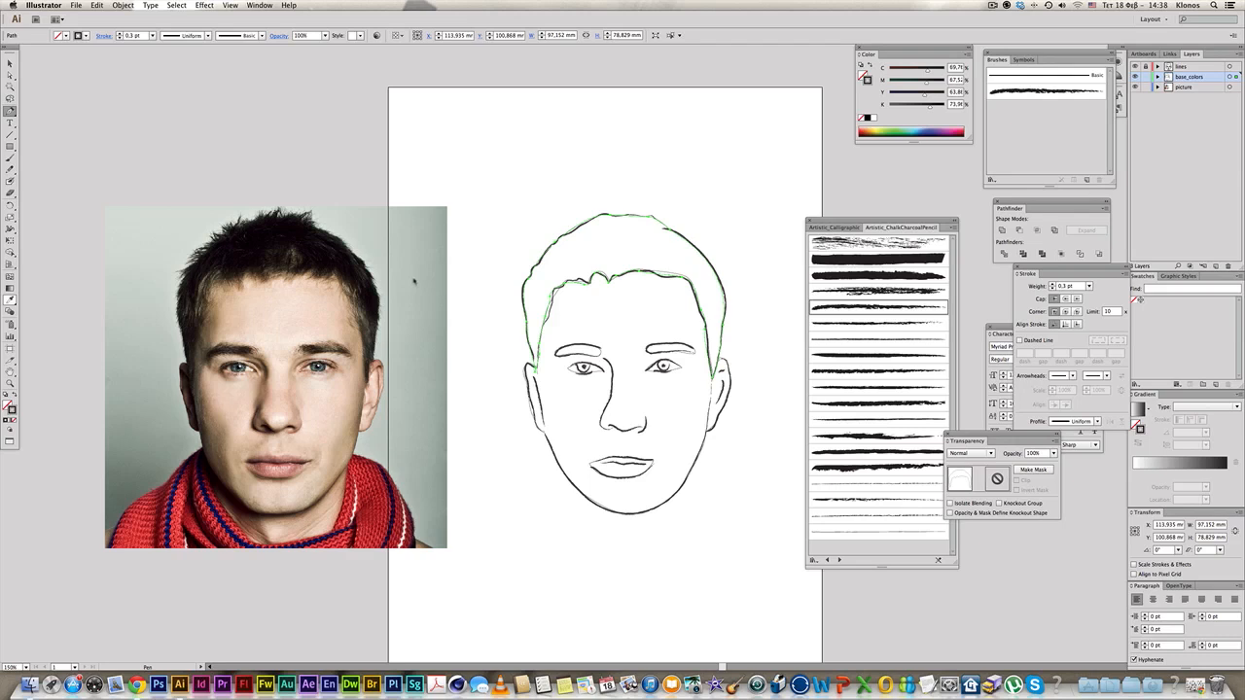
pyautogui.press('i')
pyautogui.click(284, 236)
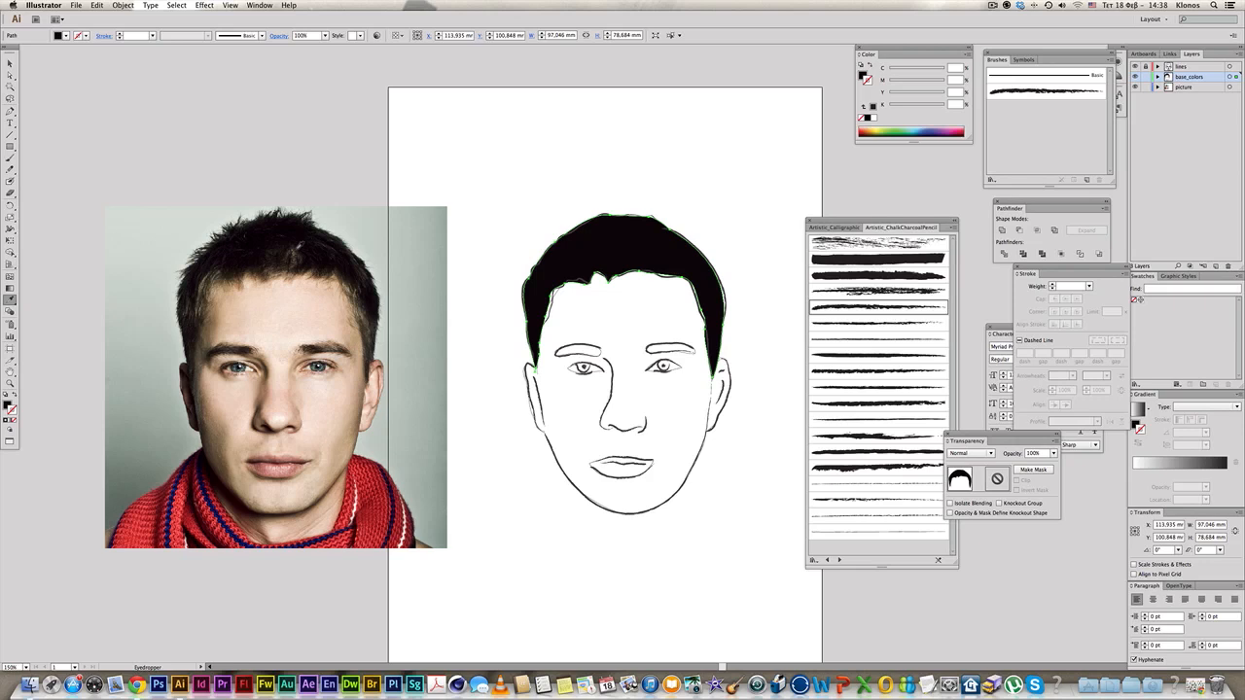
pyautogui.click(295, 257)
pyautogui.click(249, 267)
pyautogui.click(216, 276)
pyautogui.click(223, 279)
pyautogui.click(223, 280)
pyautogui.click(226, 283)
pyautogui.click(224, 280)
pyautogui.click(226, 282)
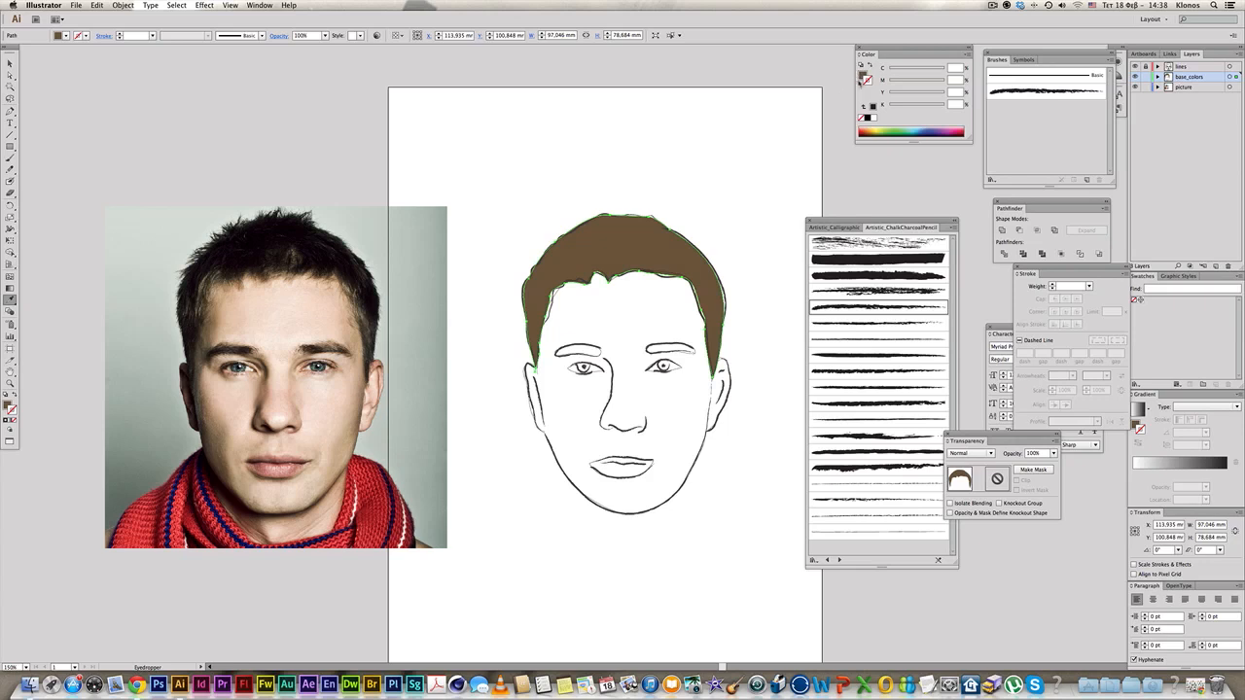
# - Adjust the hair fill to C 38, M 50, Y 100, K 0
pyautogui.click(863, 75)
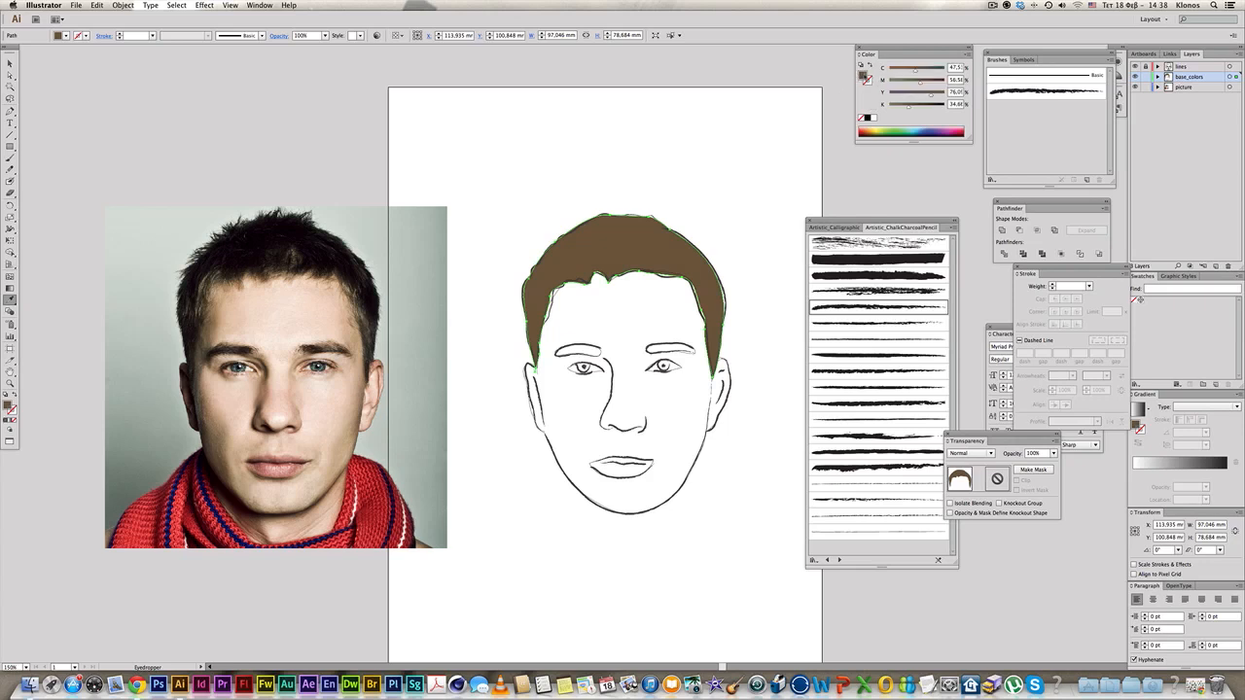
pyautogui.click(956, 104)
pyautogui.write('30')
pyautogui.click(958, 68)
pyautogui.write('50')
pyautogui.press('Tab')
pyautogui.write('5')
pyautogui.press('Tab')
pyautogui.write('100')
pyautogui.moveTo(908, 110); pyautogui.dragTo(893, 110)
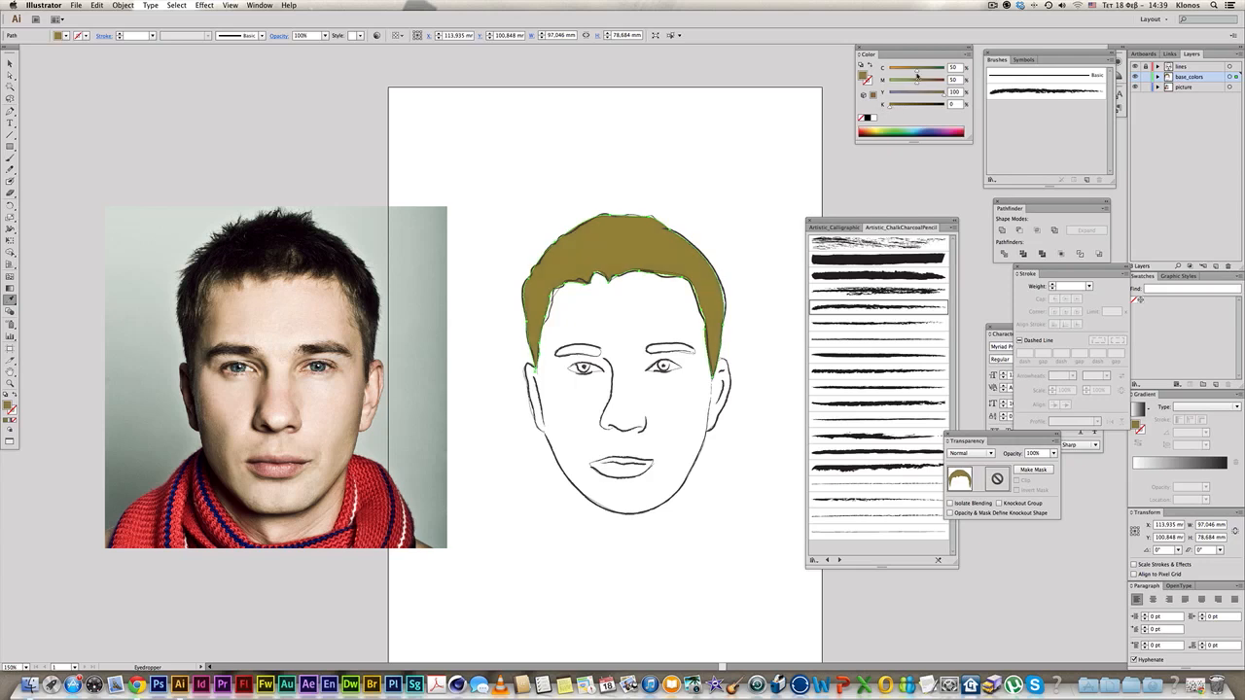
pyautogui.moveTo(914, 69); pyautogui.dragTo(911, 70)
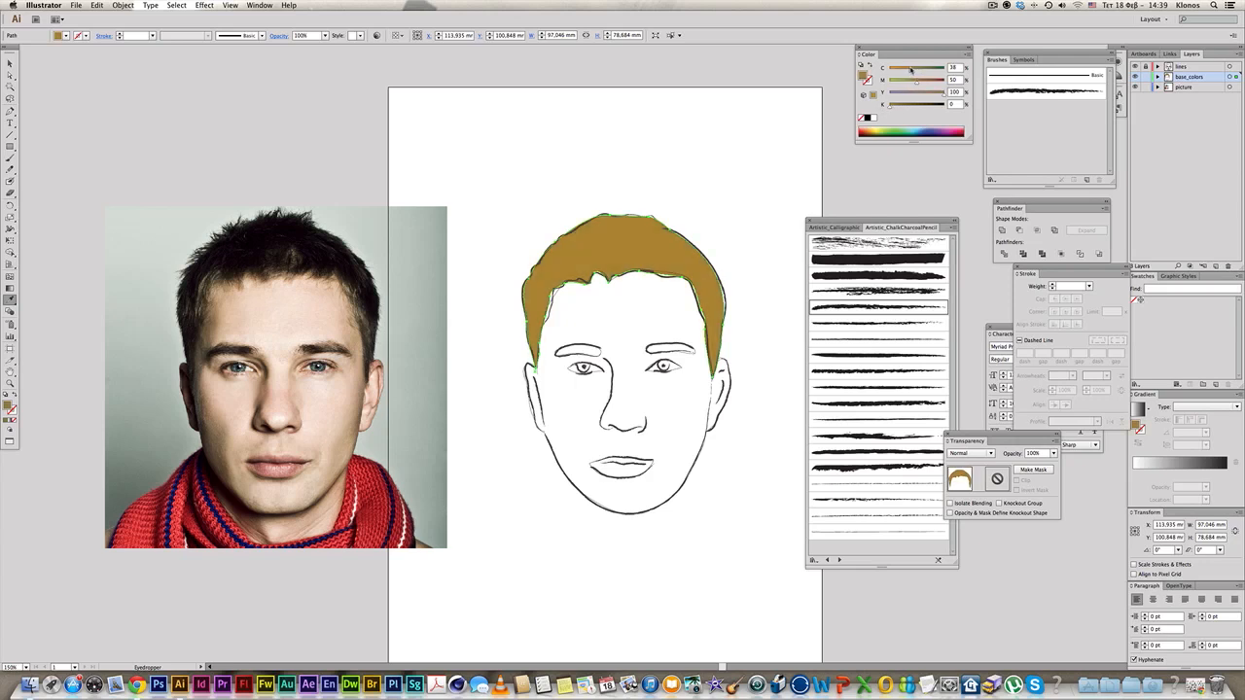
# - Fill both eyebrow shapes with the brown of the hair and deselect them
pyautogui.keyDown('super'); pyautogui.click(622, 298); pyautogui.keyUp('super')
pyautogui.keyDown('super'); pyautogui.click(684, 348); pyautogui.keyUp('super')
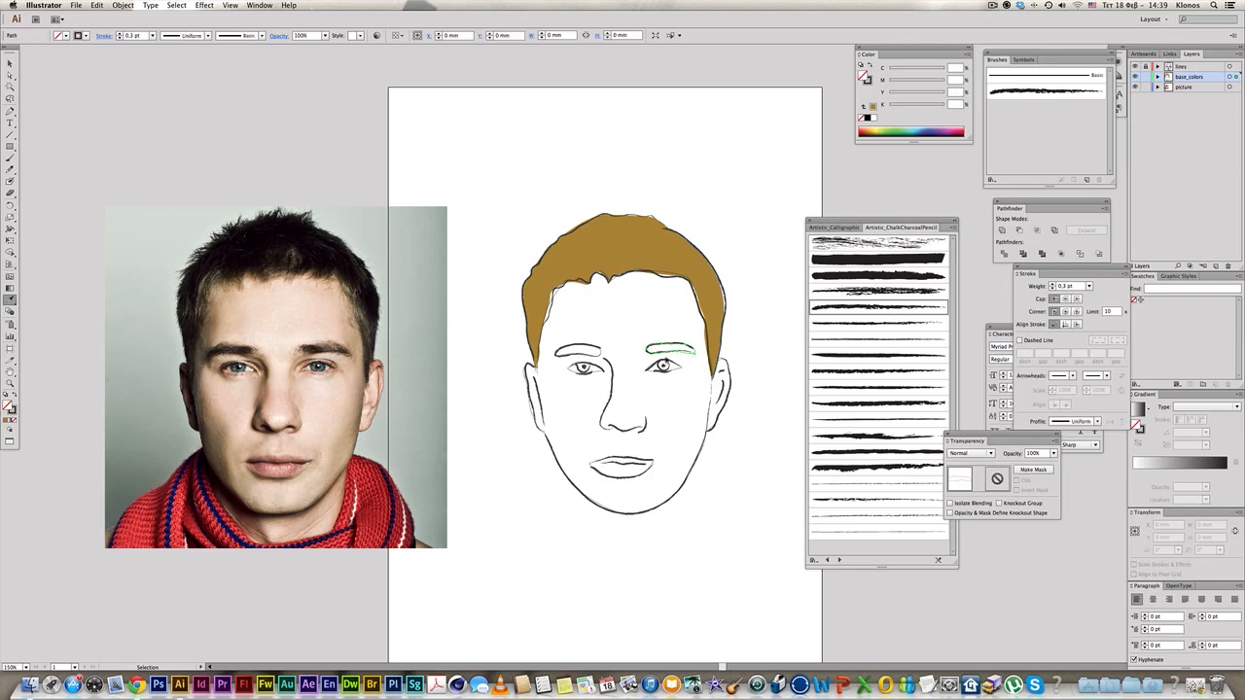
pyautogui.keyDown('shift'); pyautogui.keyDown('super'); pyautogui.click(581, 347); pyautogui.keyUp('super'); pyautogui.keyUp('shift')
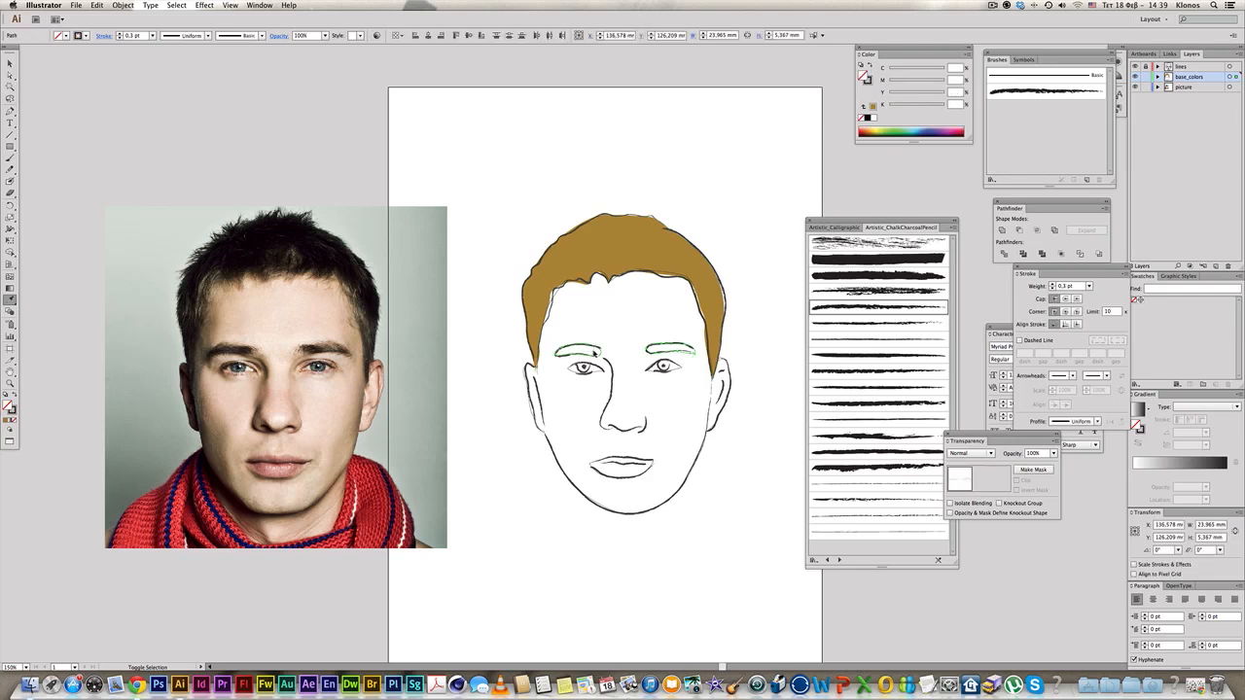
pyautogui.click(612, 260)
pyautogui.keyDown('super'); pyautogui.click(727, 534); pyautogui.keyUp('super')
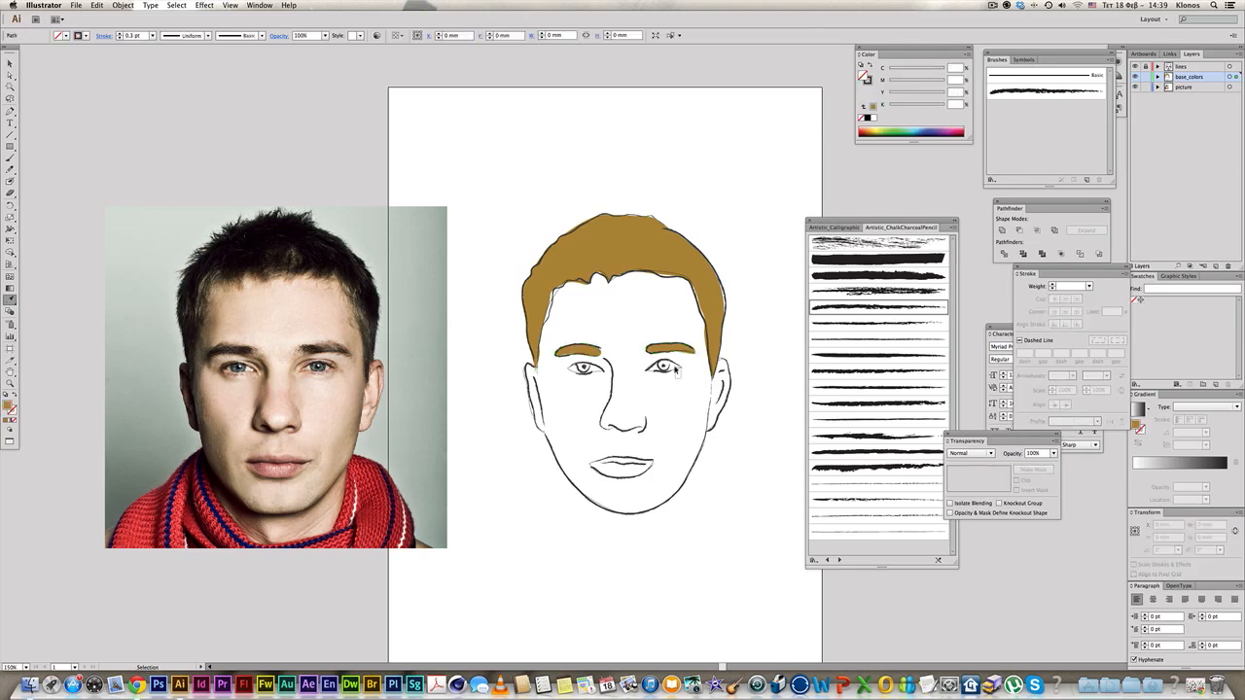
# - Fill both eye shapes with white and deselect them
pyautogui.keyDown('super'); pyautogui.click(673, 367); pyautogui.keyUp('super')
pyautogui.keyDown('shift'); pyautogui.keyDown('super'); pyautogui.click(597, 372); pyautogui.keyUp('super'); pyautogui.keyUp('shift')
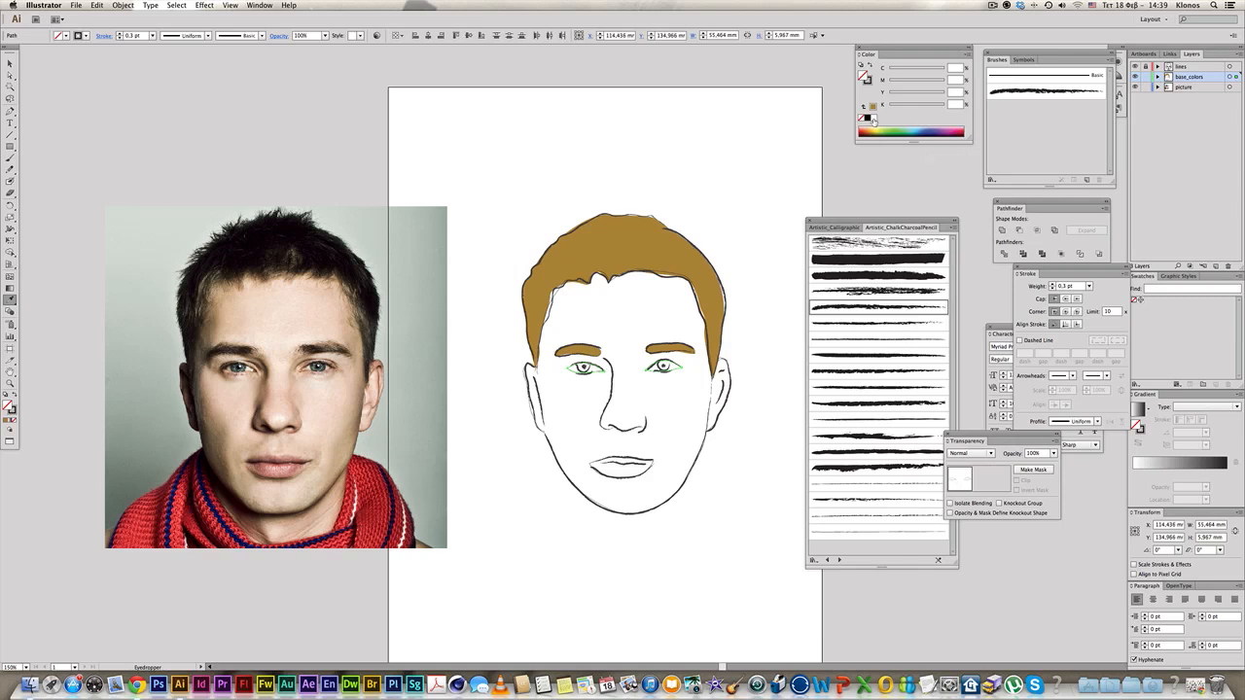
pyautogui.keyDown('super'); pyautogui.click(646, 513); pyautogui.keyUp('super')
# - Fill the lips shape with a pink sampled from the lips in the photo and deselect it
pyautogui.keyDown('super'); pyautogui.click(620, 469); pyautogui.keyUp('super')
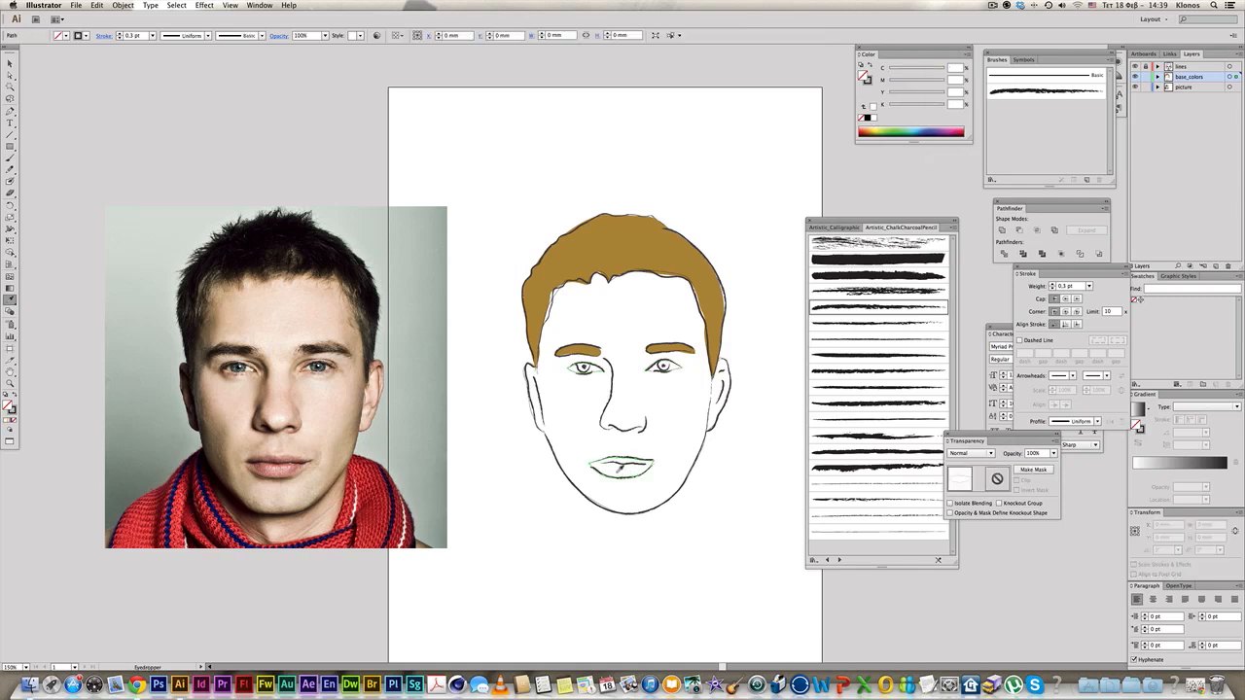
pyautogui.click(275, 467)
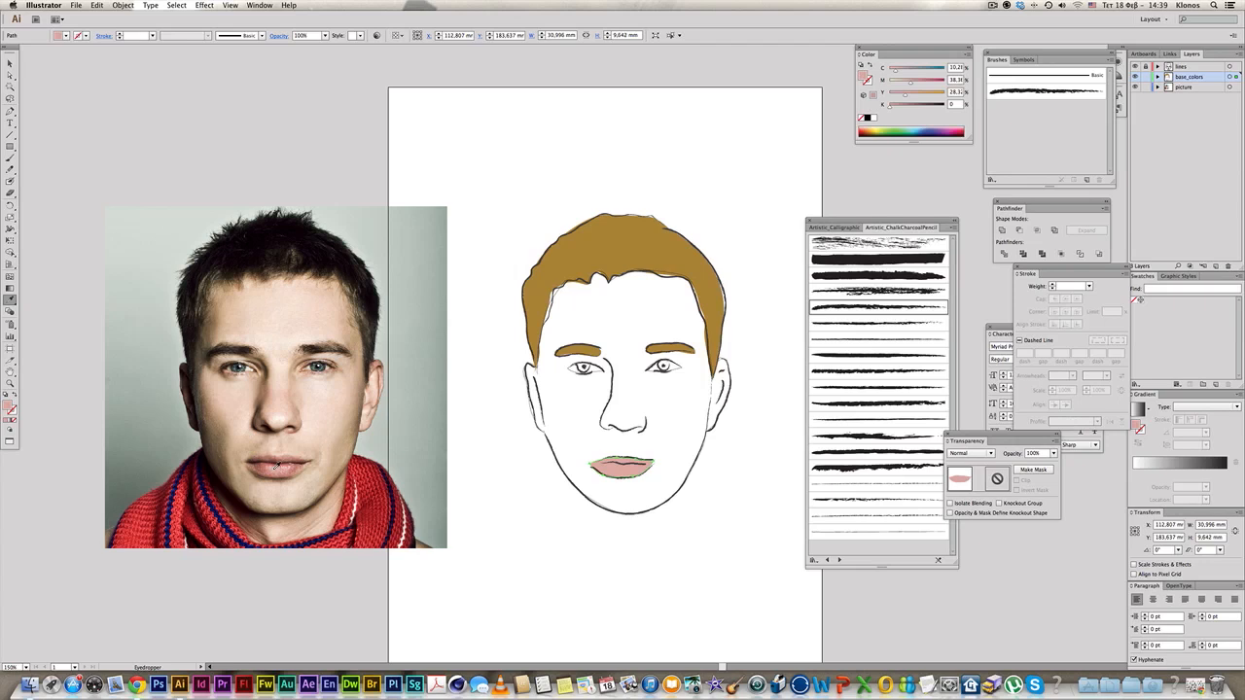
pyautogui.keyDown('super'); pyautogui.click(695, 532); pyautogui.keyUp('super')
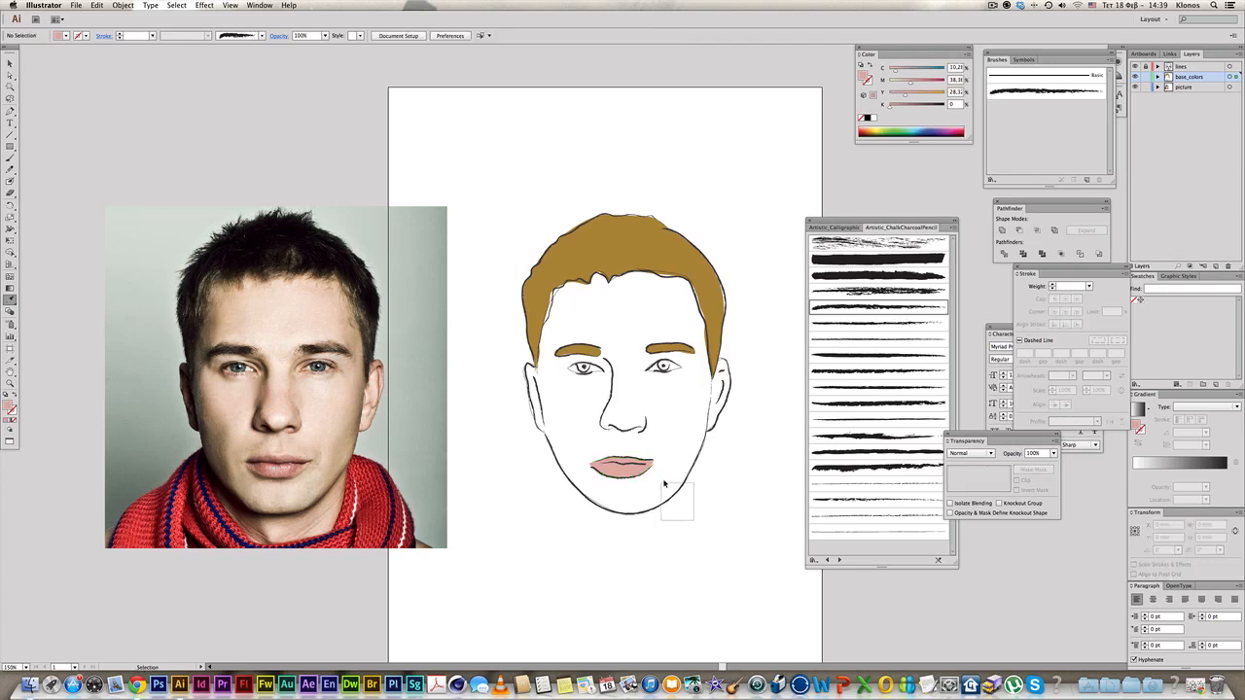
# - Fill the face shape with a light skin tone sampled below the eye in the photo and send the shape to the back
pyautogui.keyDown('super'); pyautogui.click(717, 431); pyautogui.keyUp('super')
pyautogui.click(336, 394)
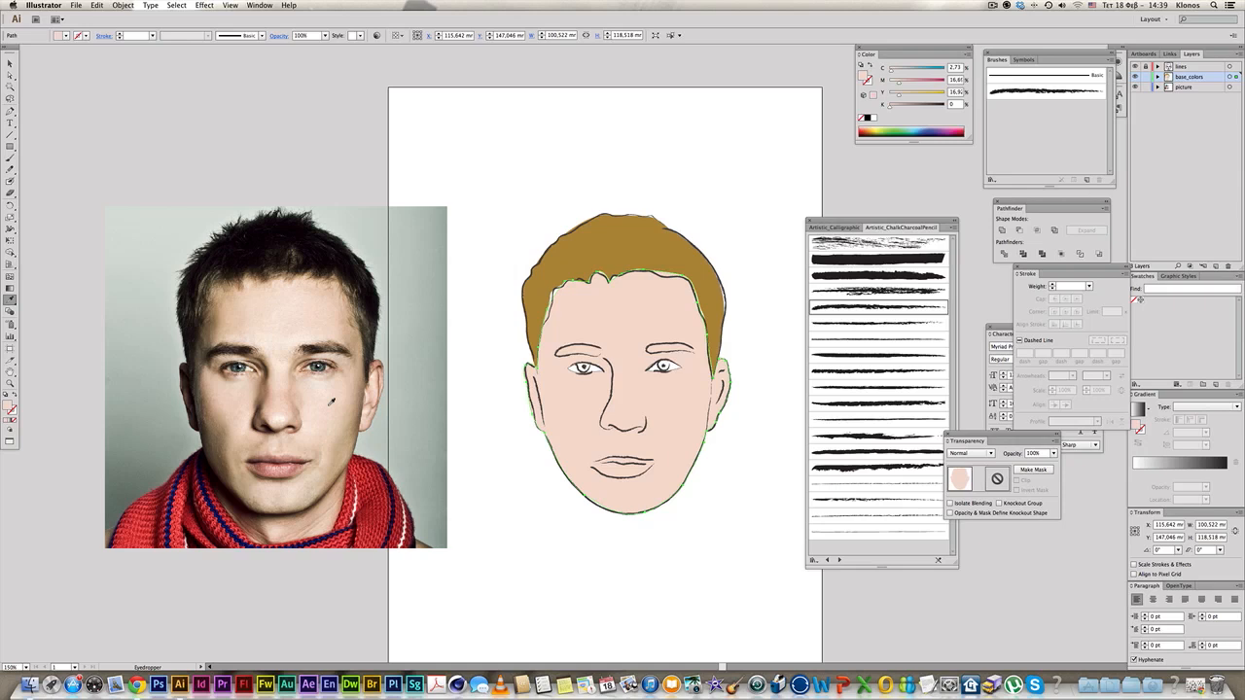
pyautogui.press('super+shift+bracketleft')
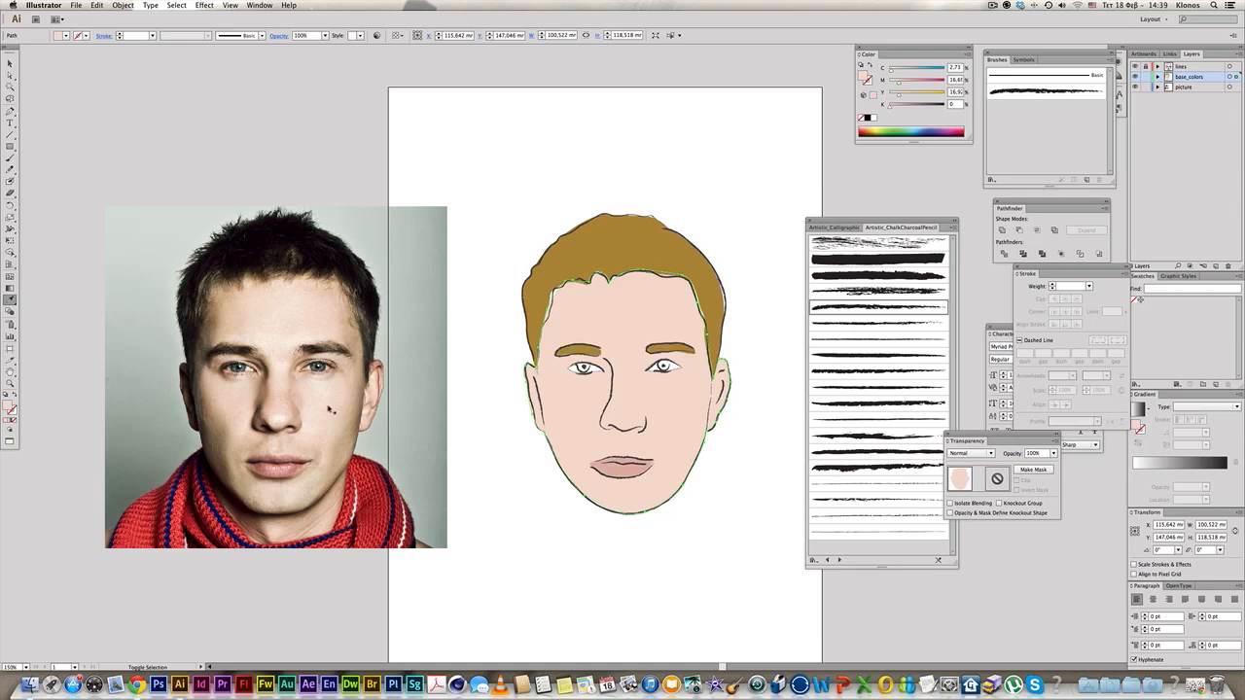
pyautogui.click(337, 382)
pyautogui.click(323, 379)
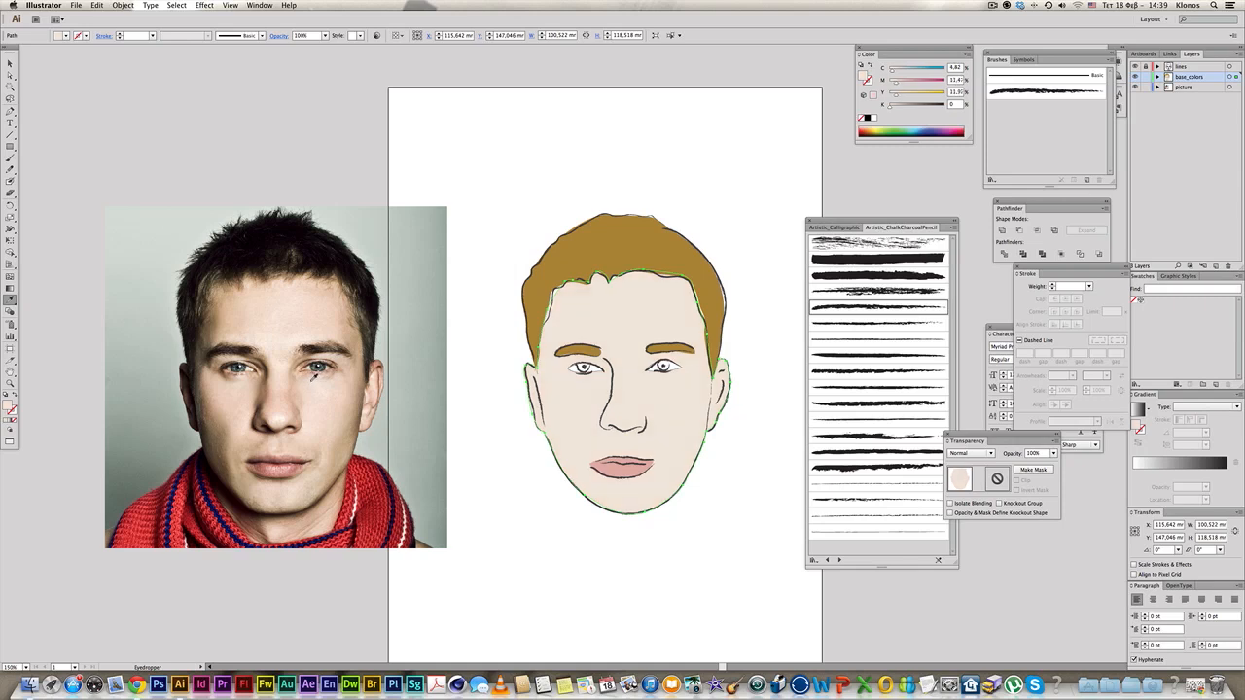
pyautogui.press('super+shift+a')
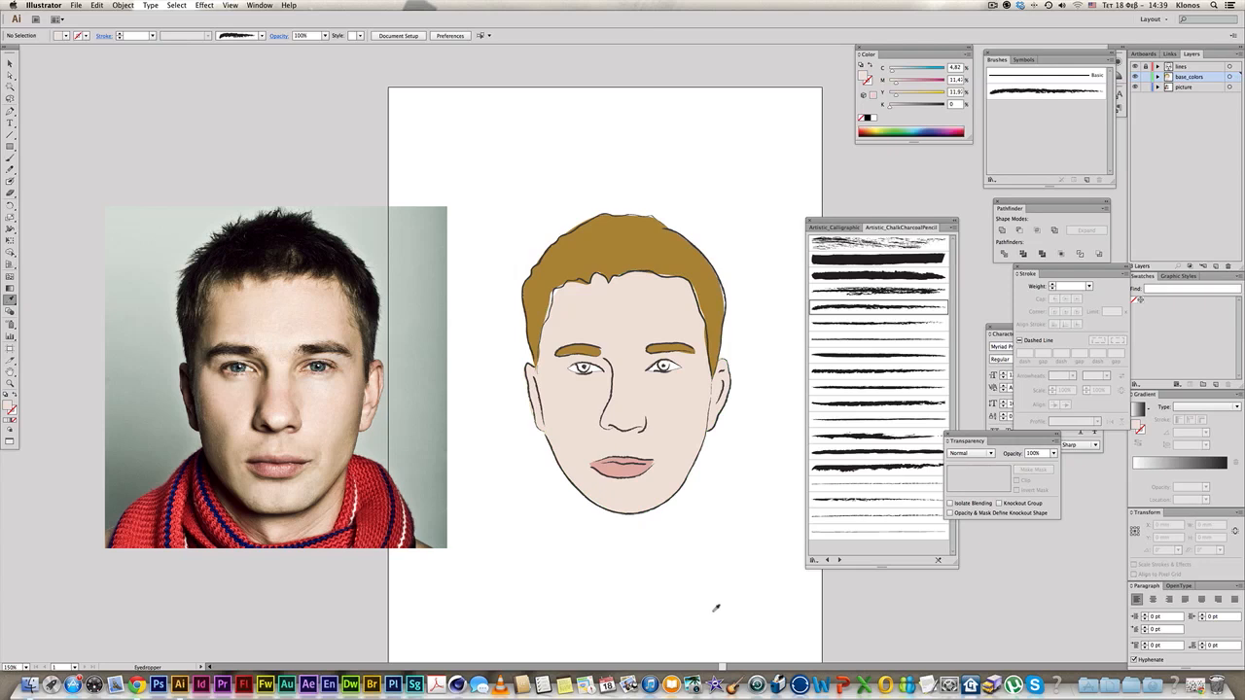
# - Draw a closed iris shape over the eye left of the nose with the Pen tool
pyautogui.click(10, 110)
pyautogui.moveTo(503, 297); pyautogui.dragTo(808, 507)
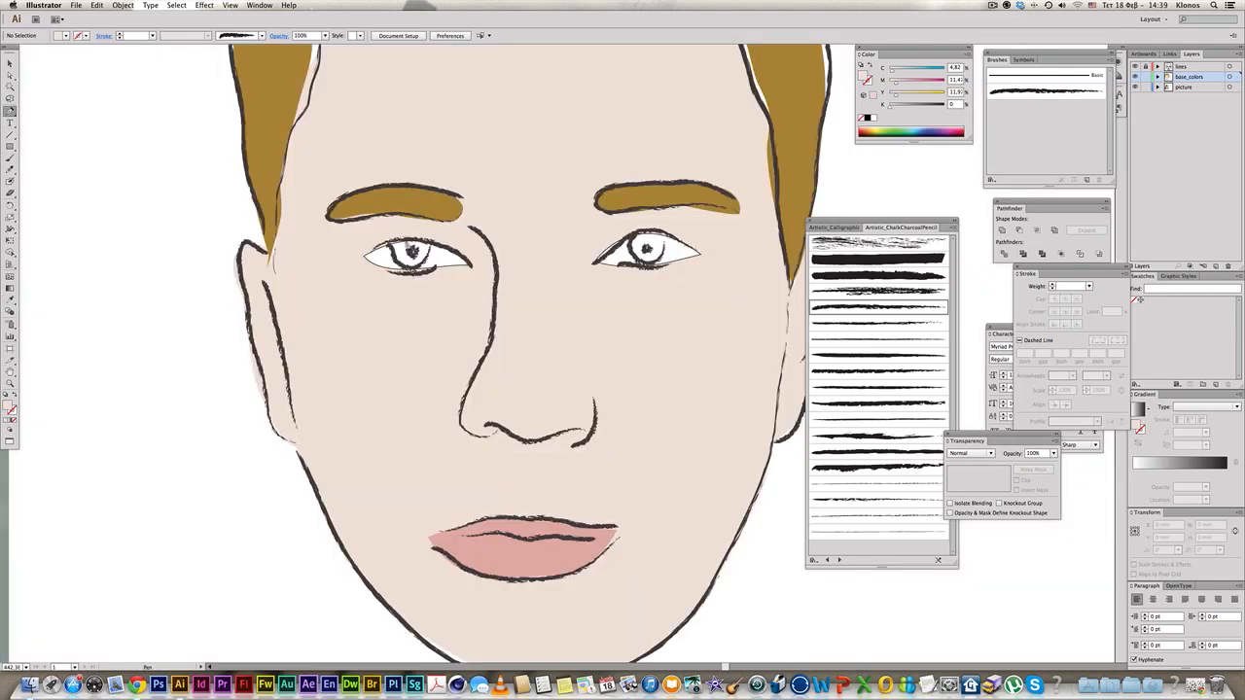
pyautogui.keyDown('super'); pyautogui.click(433, 273); pyautogui.keyUp('super')
pyautogui.moveTo(407, 240); pyautogui.dragTo(394, 239)
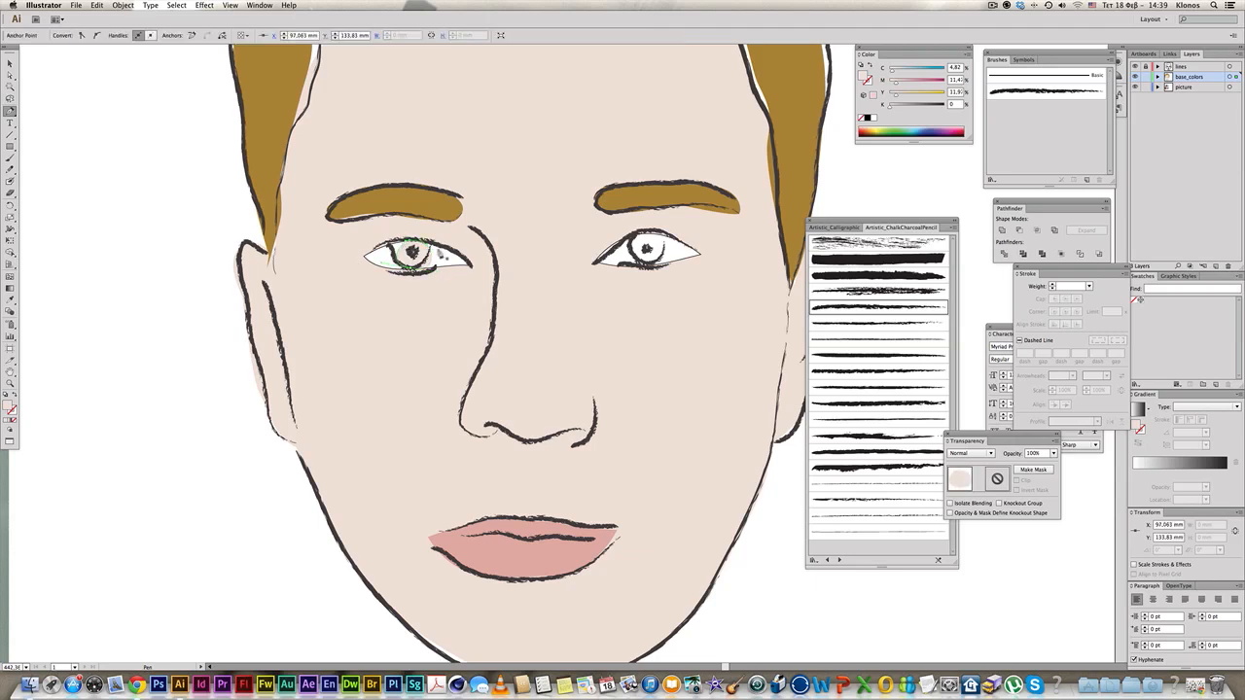
# - Draw a matching iris shape over the other eye and set its fill's cyan to 100%
pyautogui.keyDown('super'); pyautogui.click(650, 236); pyautogui.keyUp('super')
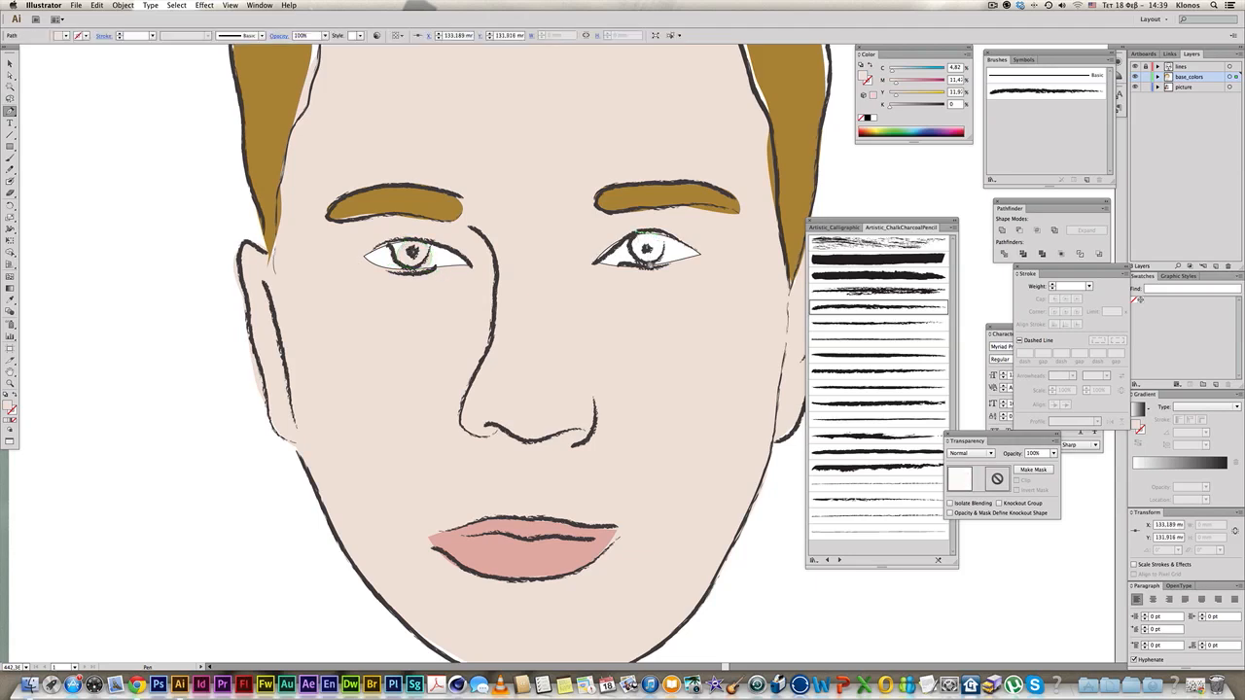
pyautogui.keyDown('super'); pyautogui.click(665, 266); pyautogui.keyUp('super')
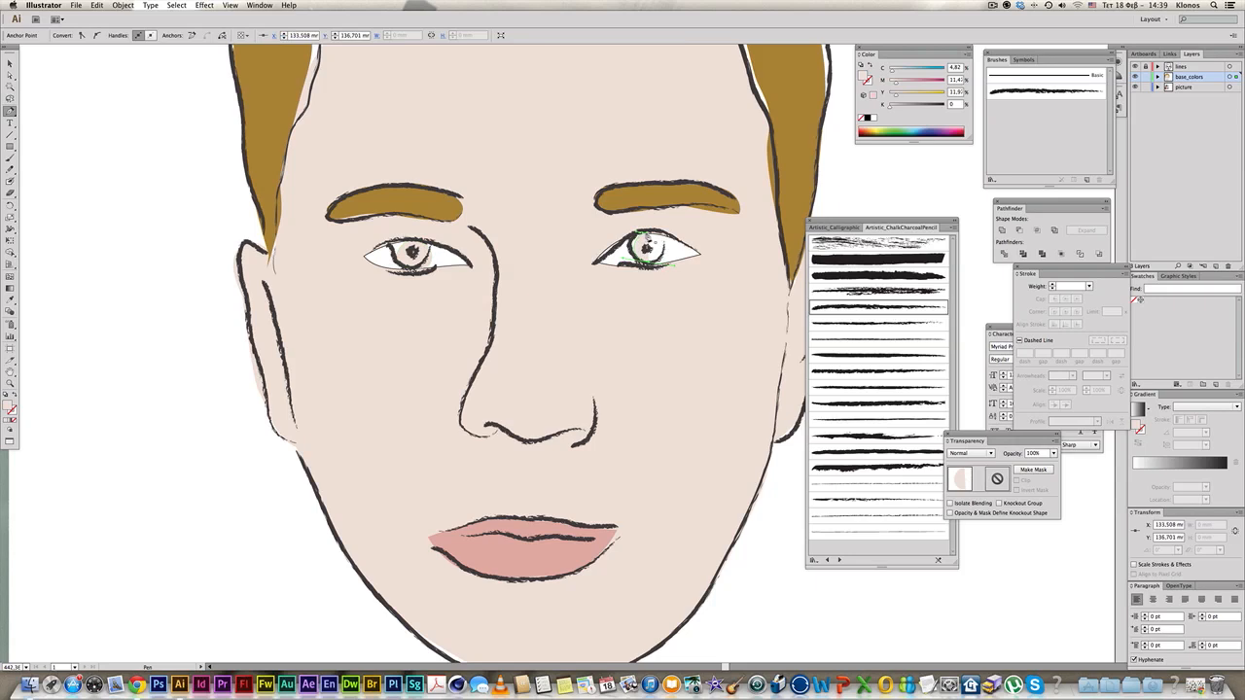
pyautogui.moveTo(618, 237); pyautogui.dragTo(619, 236)
pyautogui.moveTo(892, 71); pyautogui.dragTo(944, 70)
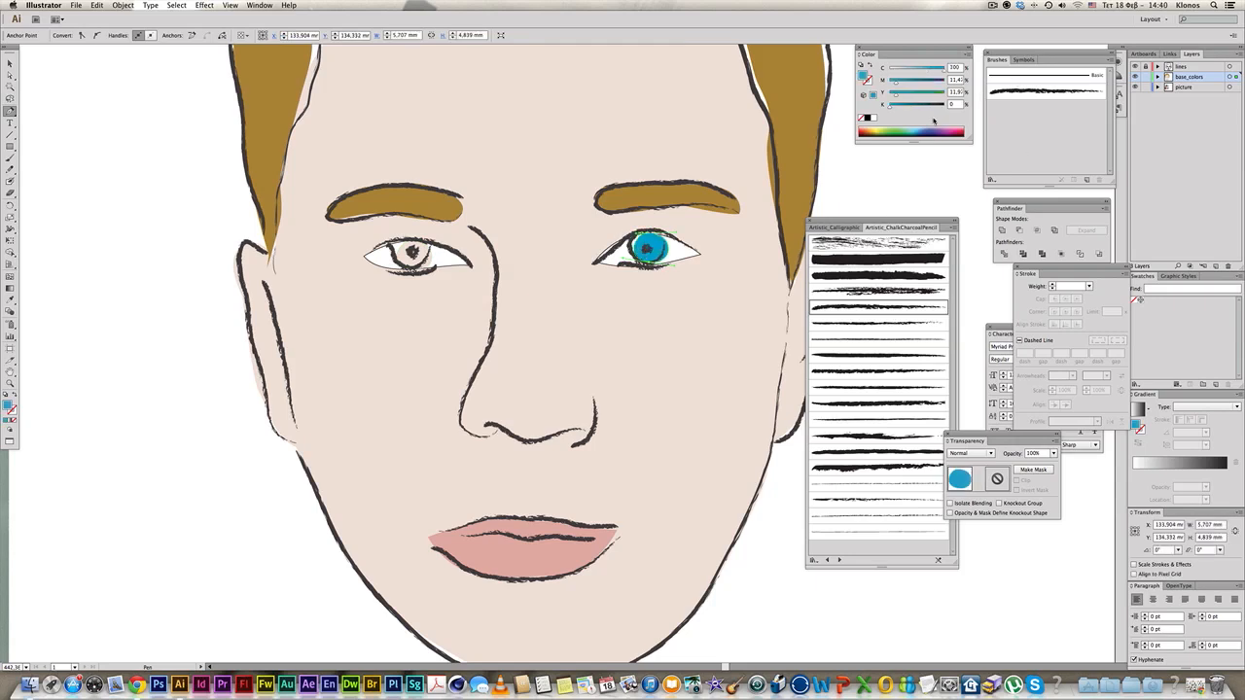
# - Select both iris shapes and apply the blue of the coloured iris to the unfilled one with the Eyedropper tool
pyautogui.keyDown('alt'); pyautogui.keyDown('super'); pyautogui.click(563, 259); pyautogui.keyUp('super'); pyautogui.keyUp('alt')
pyautogui.keyDown('shift'); pyautogui.keyDown('super'); pyautogui.click(428, 365); pyautogui.keyUp('super'); pyautogui.keyUp('shift')
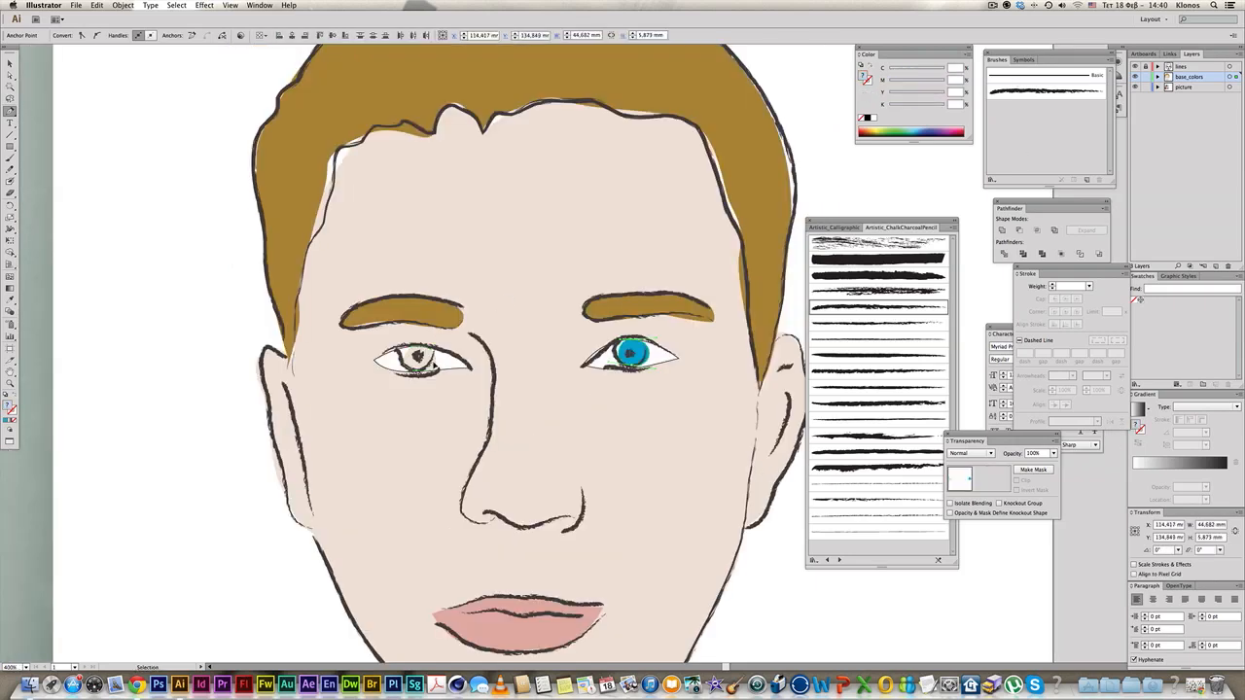
pyautogui.click(10, 300)
pyautogui.click(659, 354)
pyautogui.press('super+z')
pyautogui.keyDown('alt'); pyautogui.keyDown('super'); pyautogui.click(576, 377); pyautogui.keyUp('super'); pyautogui.keyUp('alt')
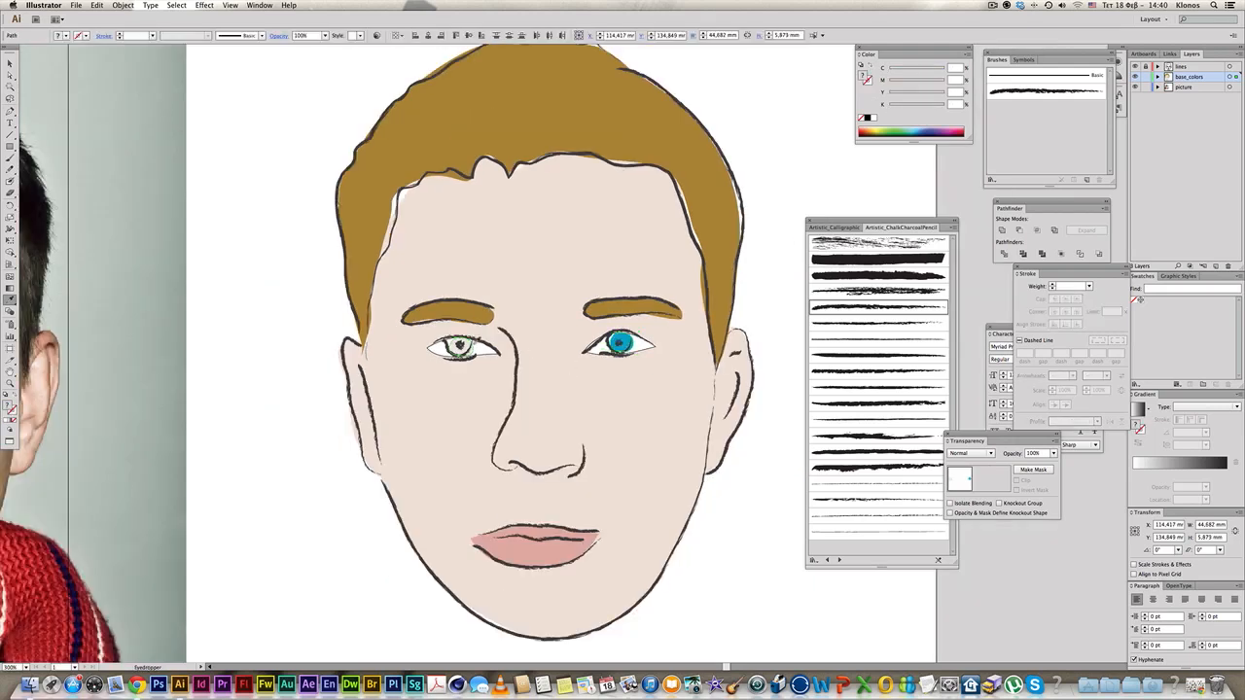
pyautogui.click(457, 349)
pyautogui.press('super+z')
pyautogui.click(620, 342)
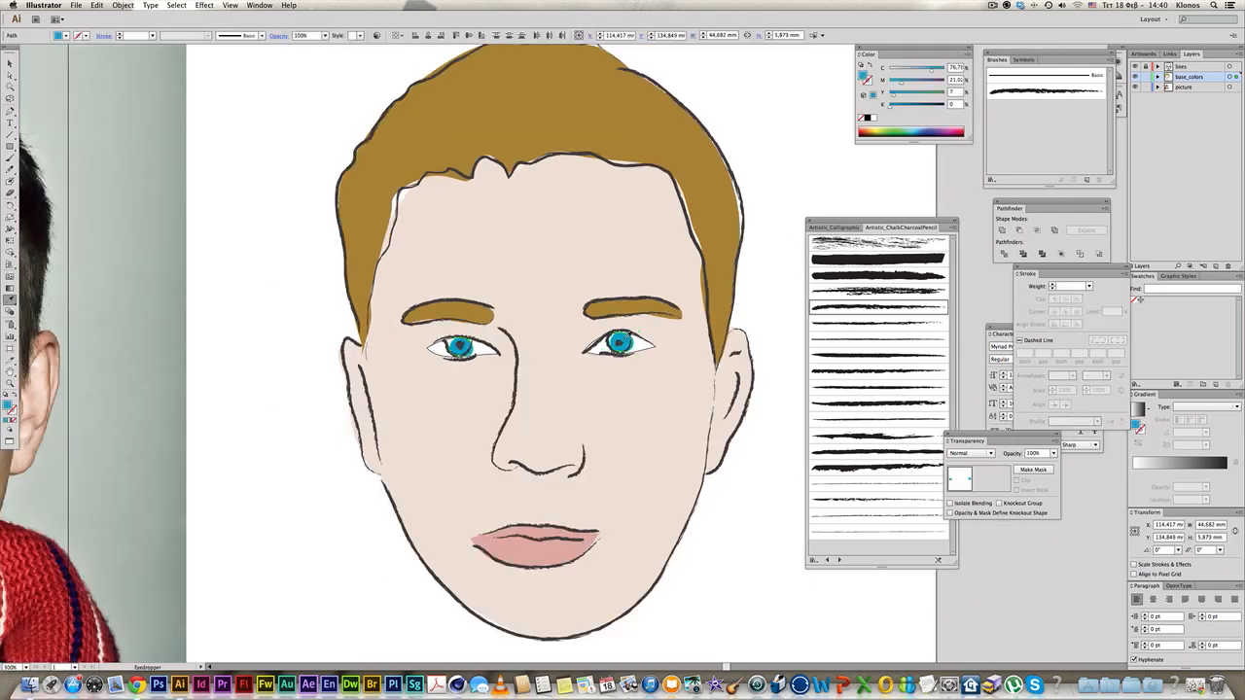
# - Select all unlocked artwork, set its stroke to none and deselect it
pyautogui.keyDown('alt'); pyautogui.keyDown('super'); pyautogui.click(566, 364); pyautogui.keyUp('super'); pyautogui.keyUp('alt')
pyautogui.press('super+a')
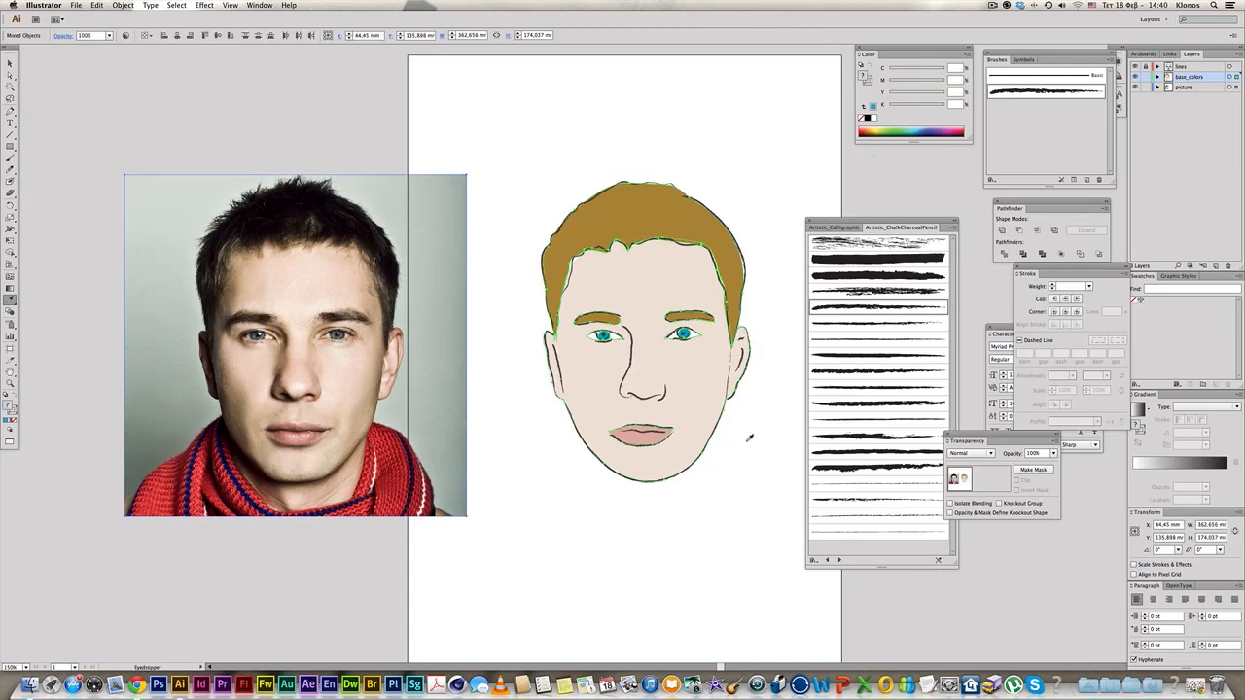
pyautogui.click(13, 420)
pyautogui.keyDown('super'); pyautogui.click(570, 538); pyautogui.keyUp('super')
# - Create a new layer named shadows between the lines and base_colors layers
pyautogui.press('space')
pyautogui.moveTo(587, 508); pyautogui.dragTo(514, 515)
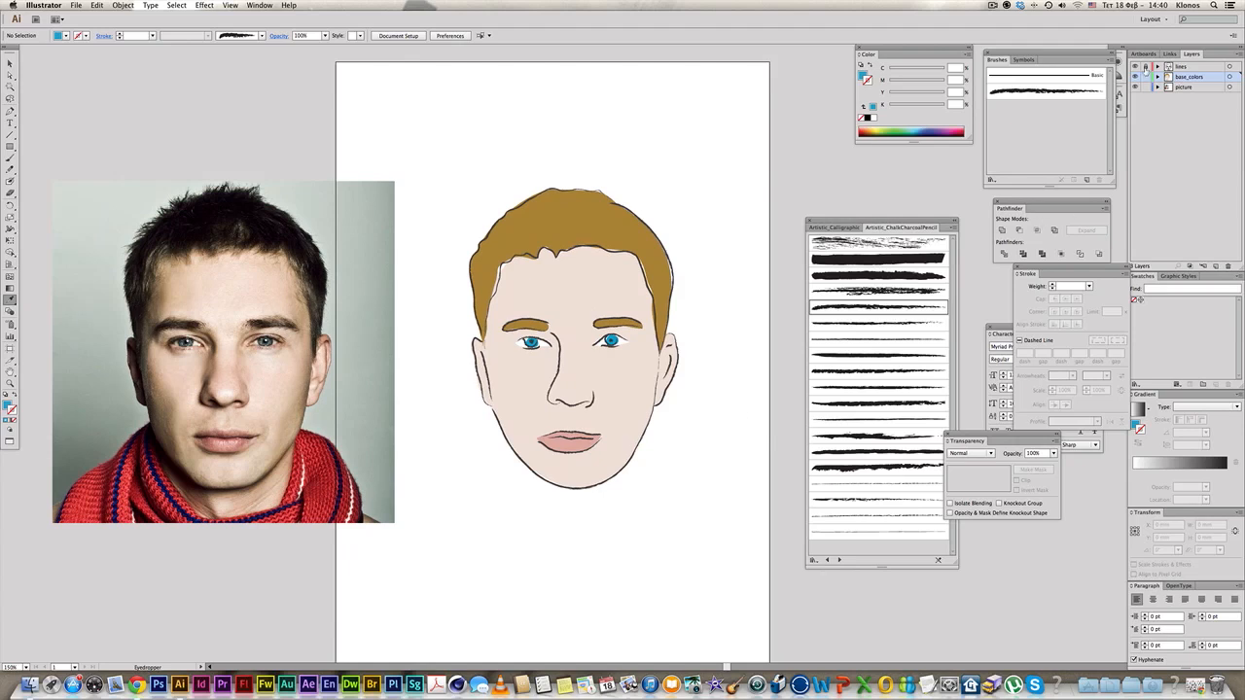
pyautogui.click(1146, 67)
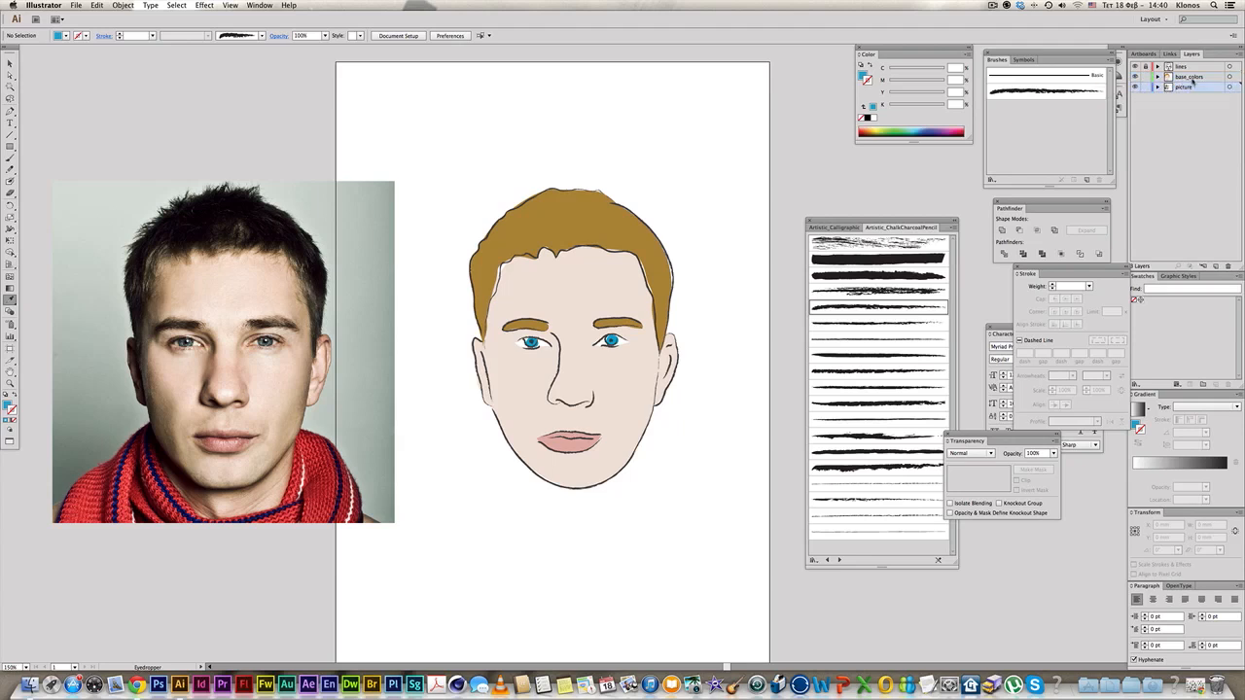
pyautogui.click(1216, 265)
pyautogui.doubleClick(1185, 78)
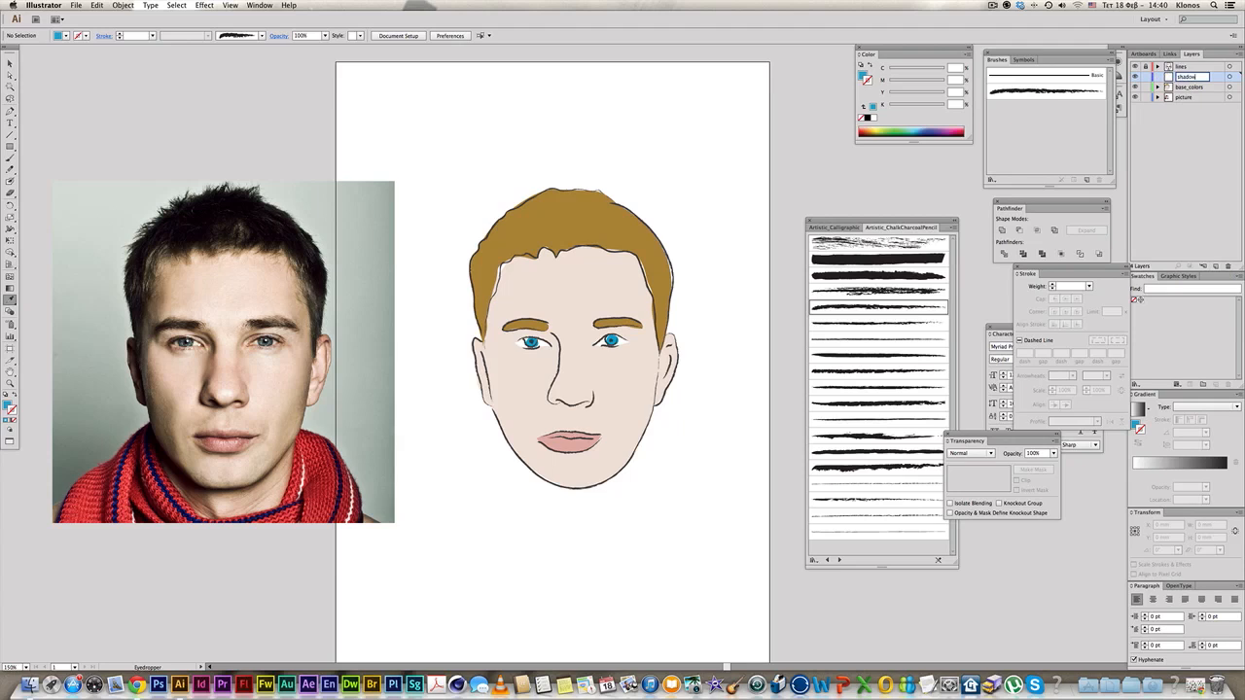
pyautogui.press('Return')
# - Hide and lock the base_colors layer, and paste the 30% opacity photo in place on the picture layer beneath the line art
pyautogui.click(1136, 86)
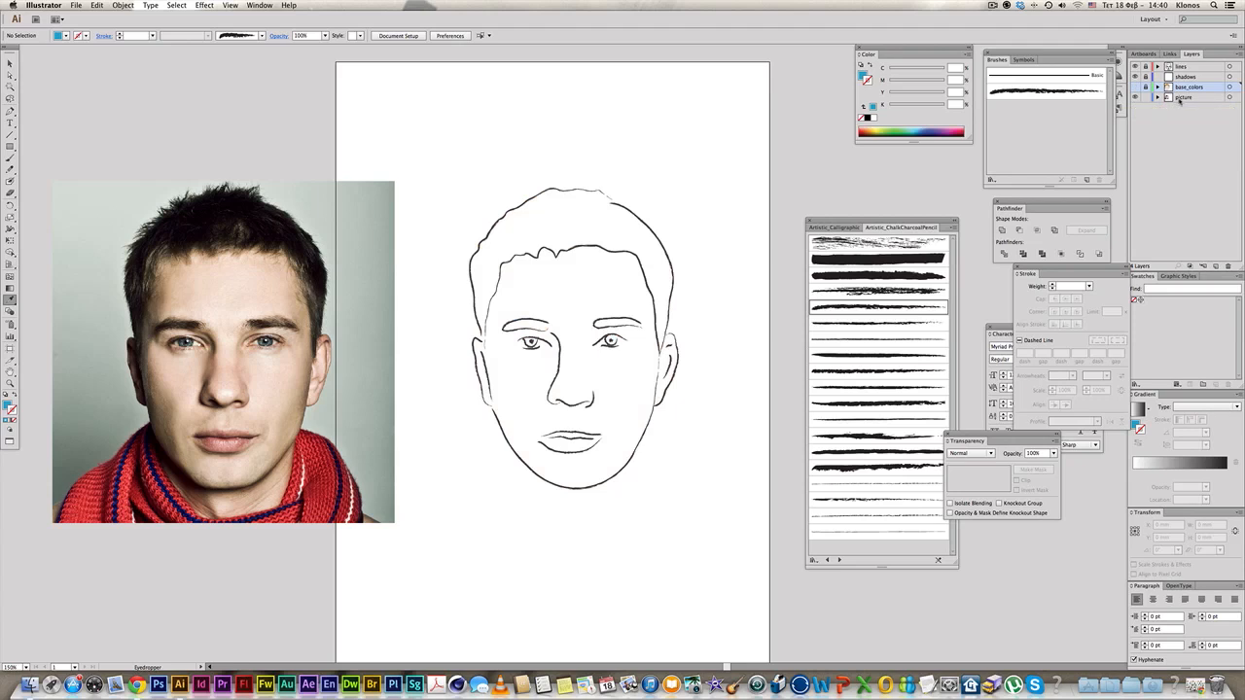
pyautogui.press('super+f')
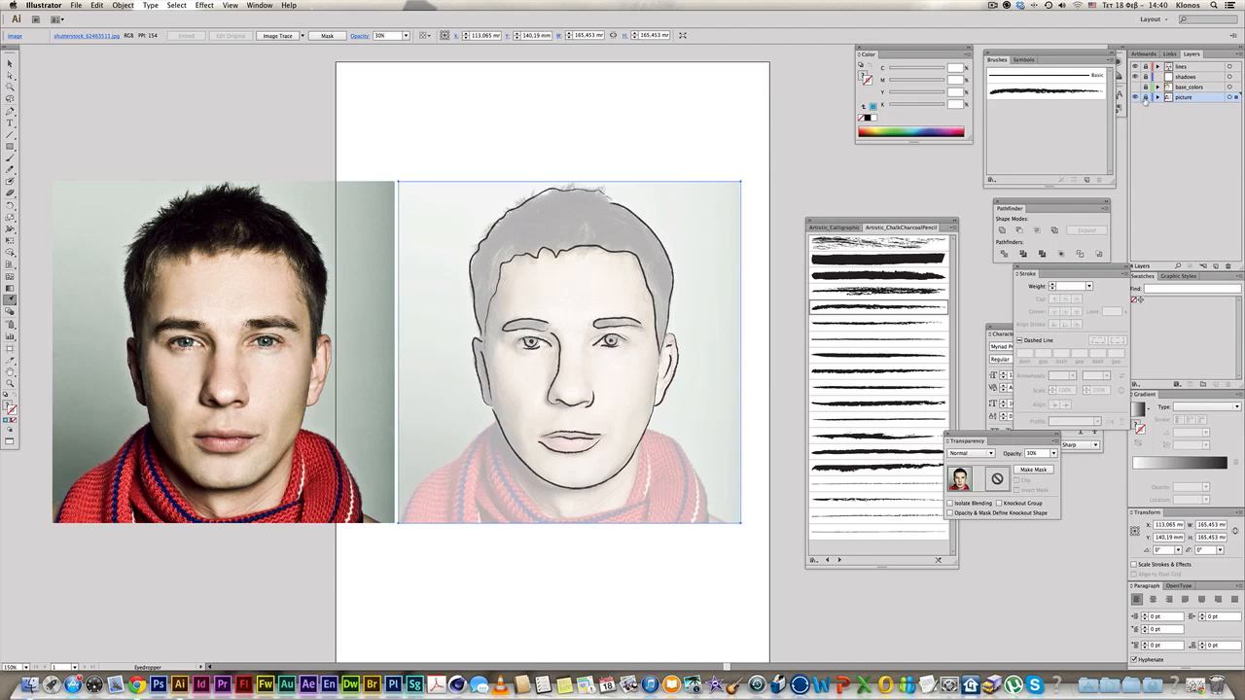
pyautogui.press('super+shift+a')
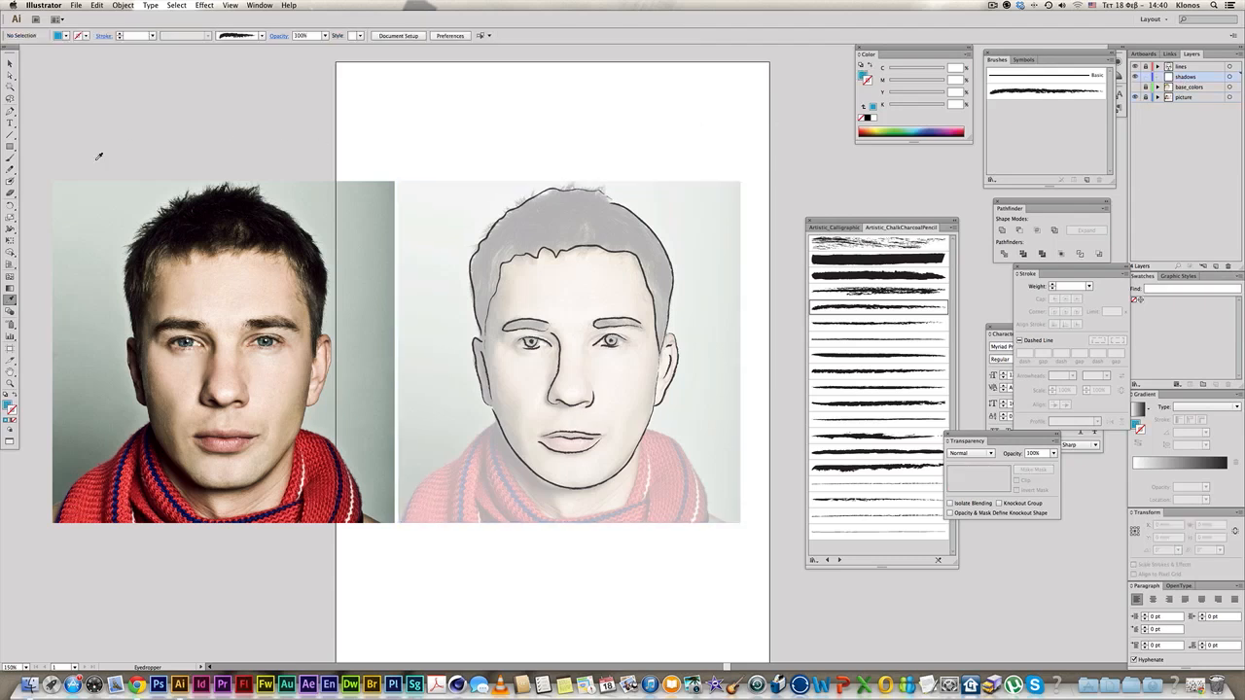
# - On the shadows layer, draw the inner edge of a cheek shadow with the unfilled Pen tool, from the left hairline past the eye to the chin
pyautogui.click(10, 112)
pyautogui.click(6, 405)
pyautogui.click(15, 421)
pyautogui.press('super+space')
pyautogui.moveTo(416, 266); pyautogui.dragTo(729, 609)
pyautogui.press('space')
pyautogui.moveTo(581, 229); pyautogui.dragTo(580, 283)
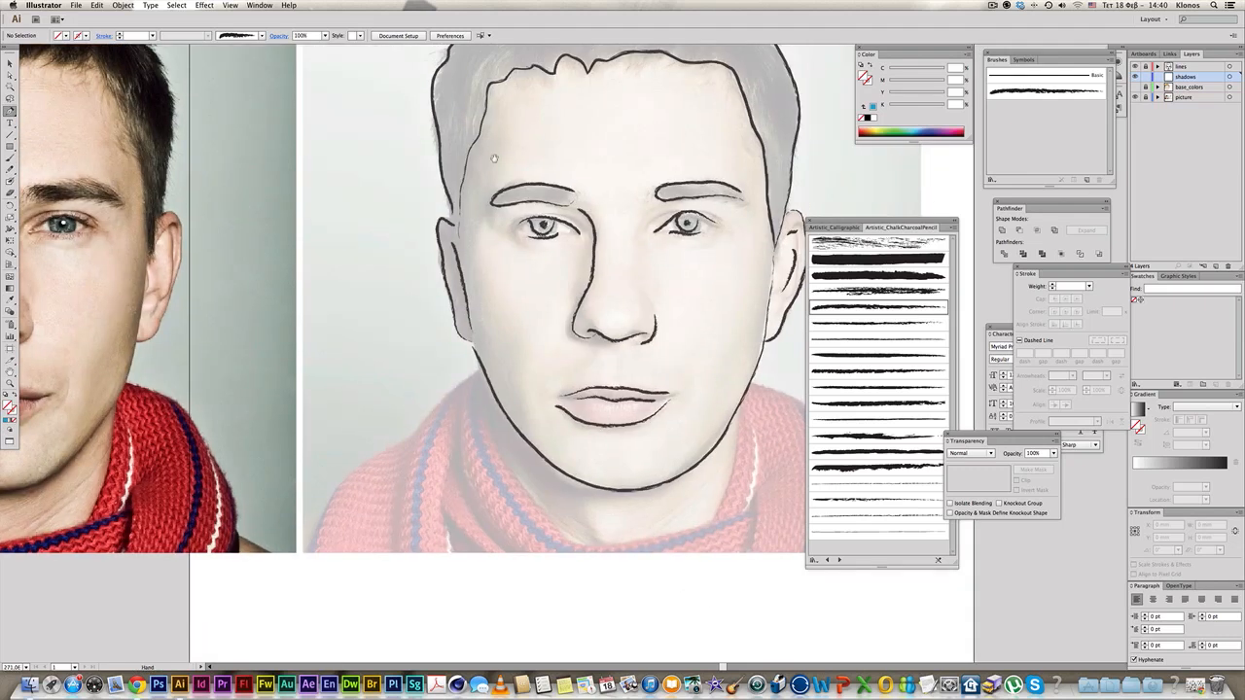
pyautogui.moveTo(500, 87); pyautogui.dragTo(488, 118)
pyautogui.click(492, 114)
pyautogui.click(490, 182)
pyautogui.moveTo(479, 246); pyautogui.dragTo(476, 259)
pyautogui.moveTo(475, 310); pyautogui.dragTo(478, 318)
pyautogui.moveTo(507, 357); pyautogui.dragTo(508, 372)
pyautogui.moveTo(532, 453); pyautogui.dragTo(546, 472)
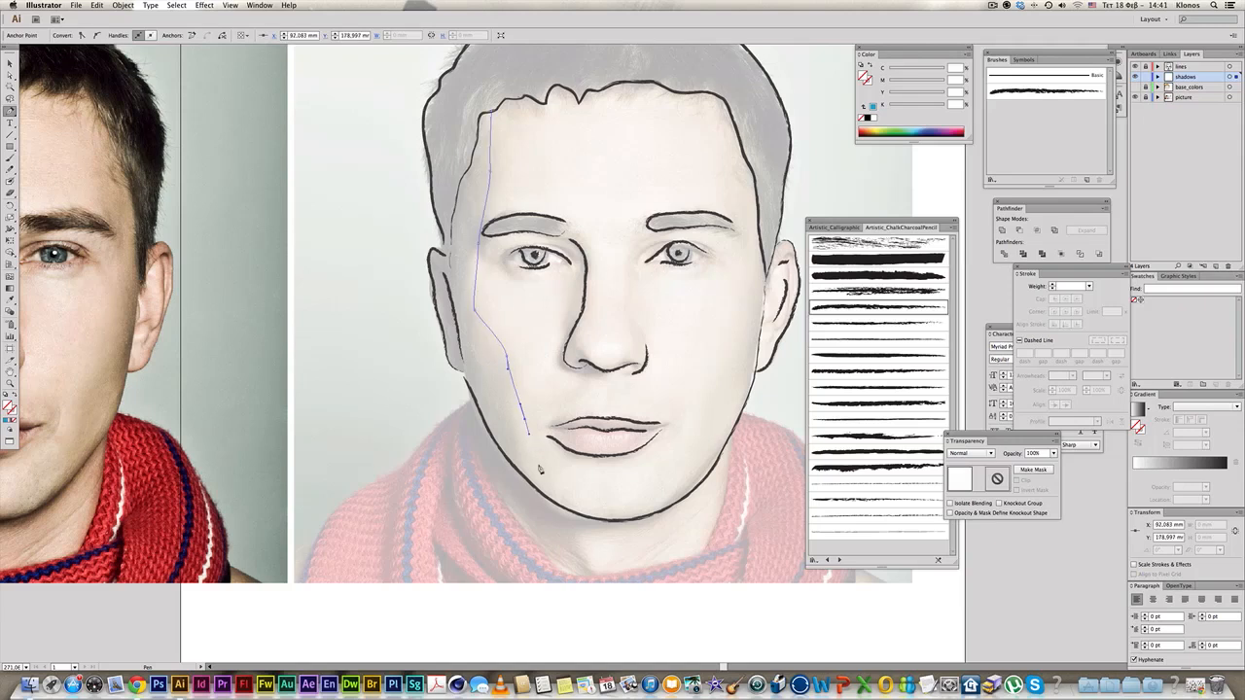
pyautogui.click(558, 506)
# - Close the cheek shadow shape back up along the jaw, ear and hairline, and deselect it
pyautogui.moveTo(482, 419); pyautogui.dragTo(444, 353)
pyautogui.click(462, 373)
pyautogui.moveTo(436, 309); pyautogui.dragTo(435, 301)
pyautogui.click(429, 256)
pyautogui.click(452, 216)
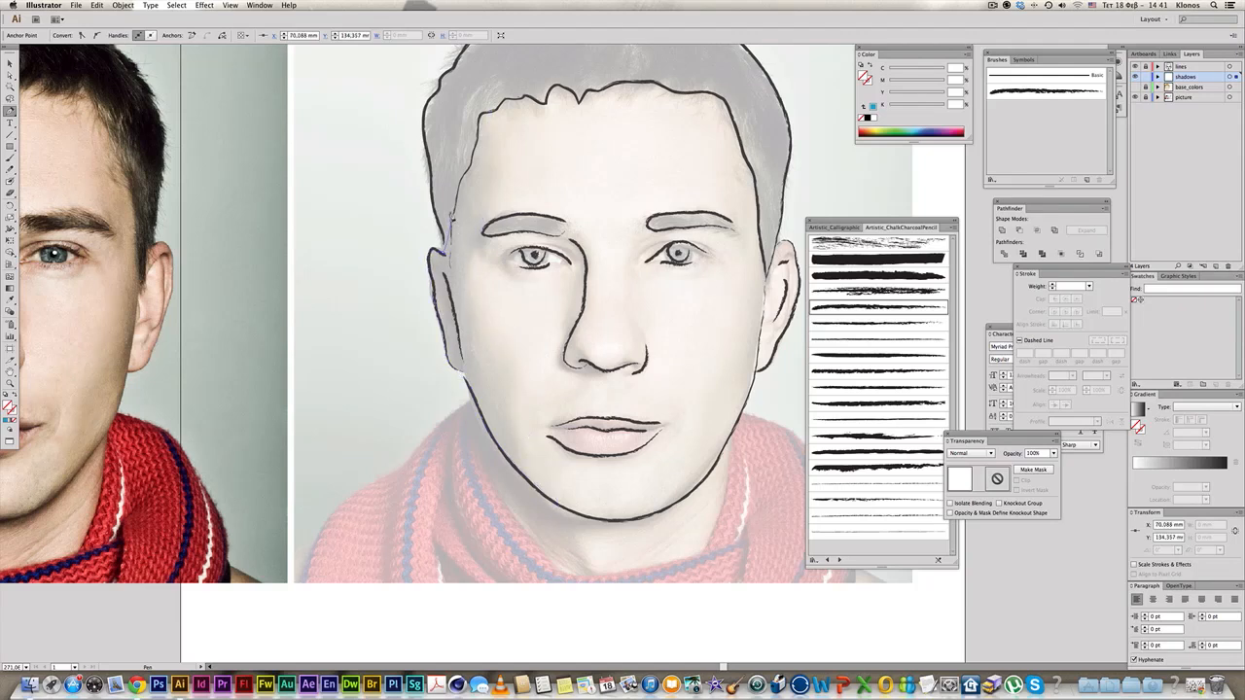
pyautogui.click(480, 115)
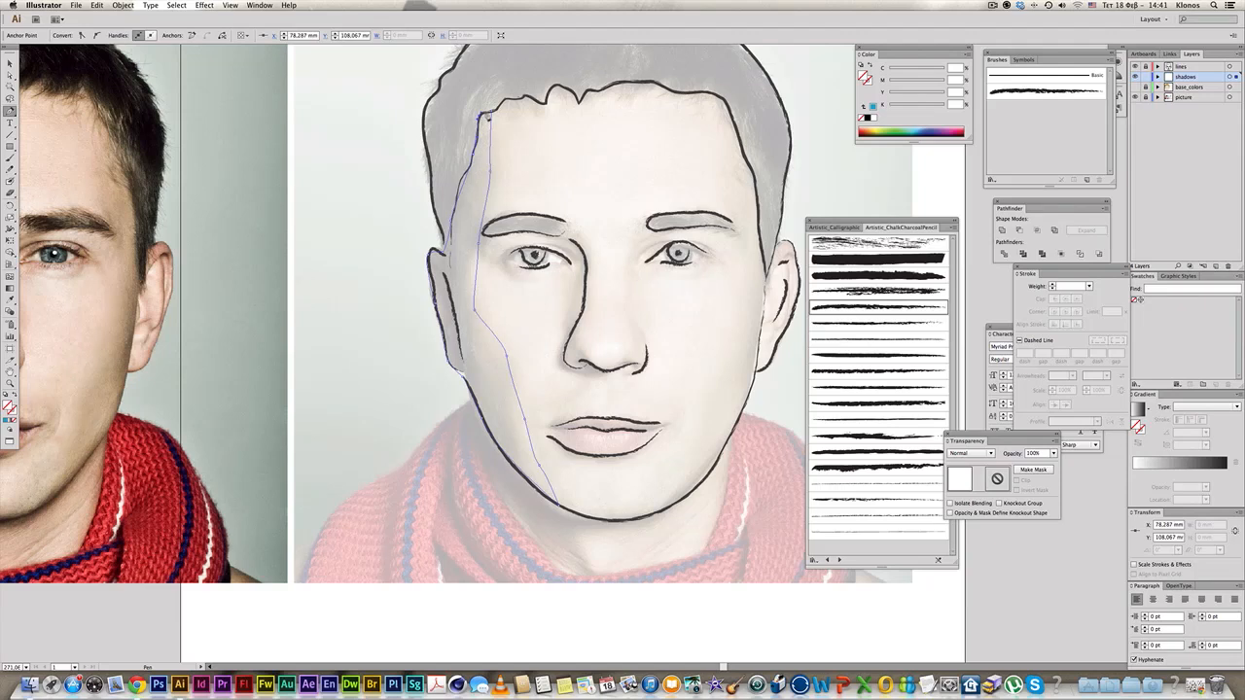
pyautogui.click(492, 116)
pyautogui.keyDown('super'); pyautogui.click(571, 243); pyautogui.keyUp('super')
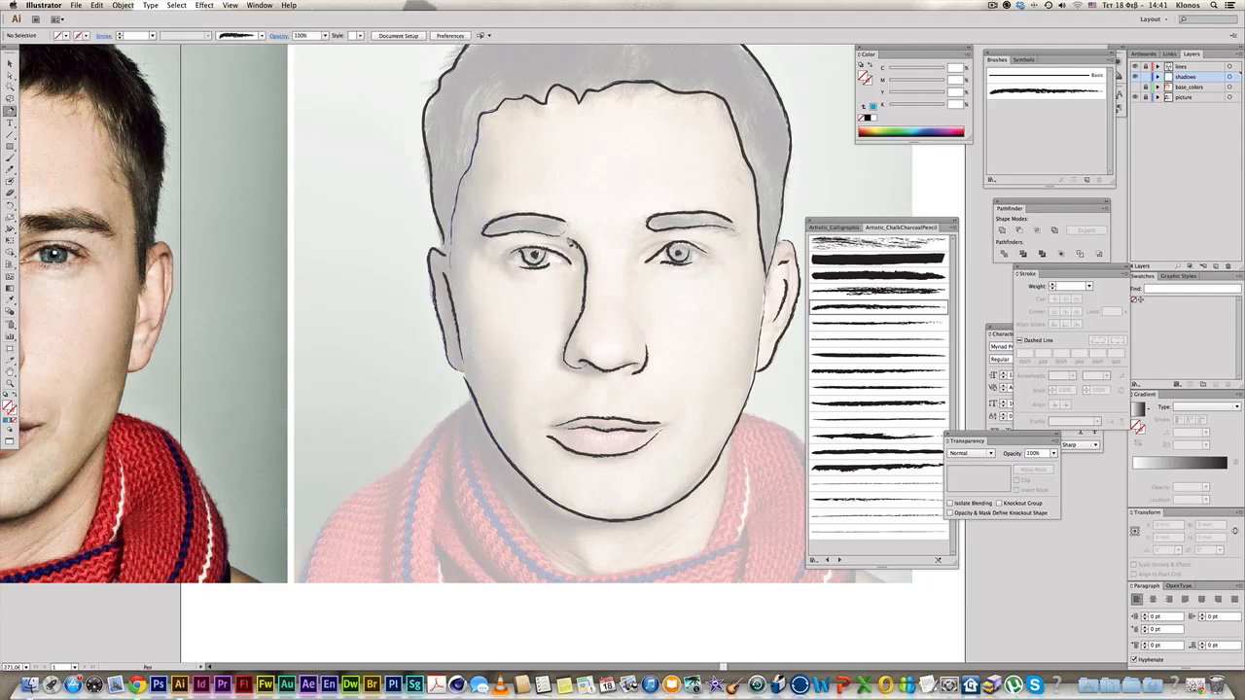
# - Draw a closed shadow shape along the side and underside of the nose, starting at the inner eyebrow, and deselect it
pyautogui.click(570, 239)
pyautogui.moveTo(570, 319); pyautogui.dragTo(641, 361)
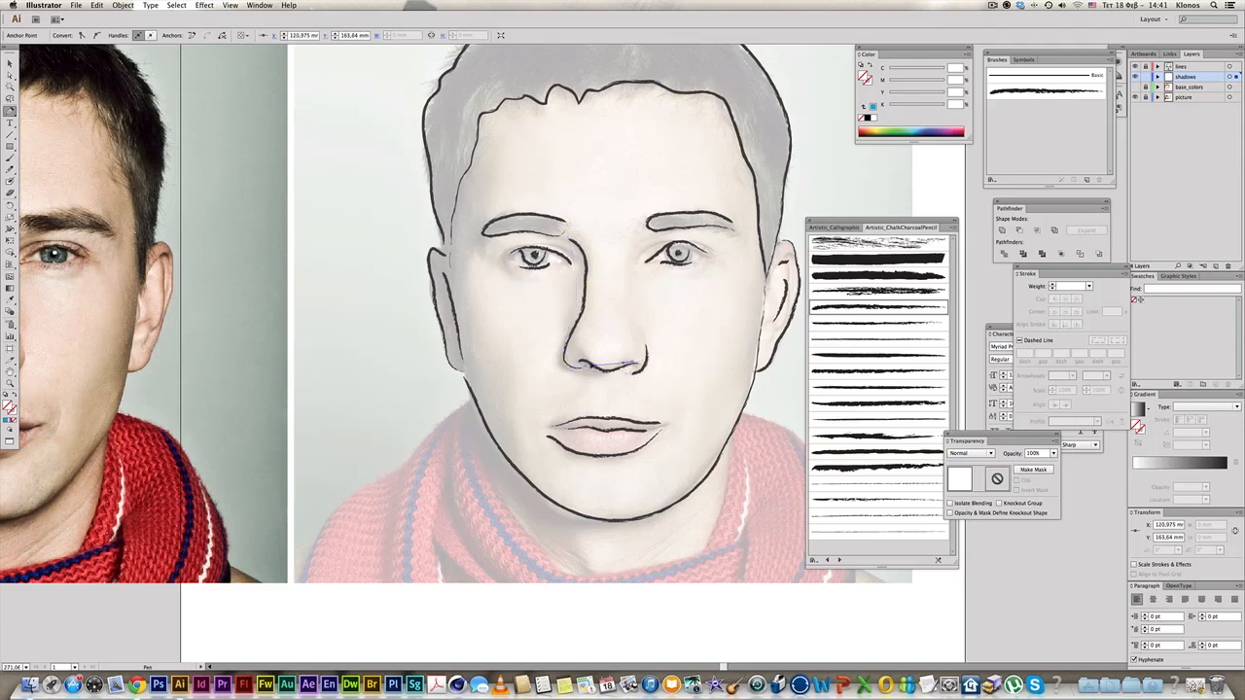
pyautogui.click(581, 363)
pyautogui.moveTo(578, 332); pyautogui.dragTo(588, 295)
pyautogui.click(570, 243)
pyautogui.moveTo(570, 240); pyautogui.dragTo(551, 234)
pyautogui.keyDown('super'); pyautogui.click(675, 417); pyautogui.keyUp('super')
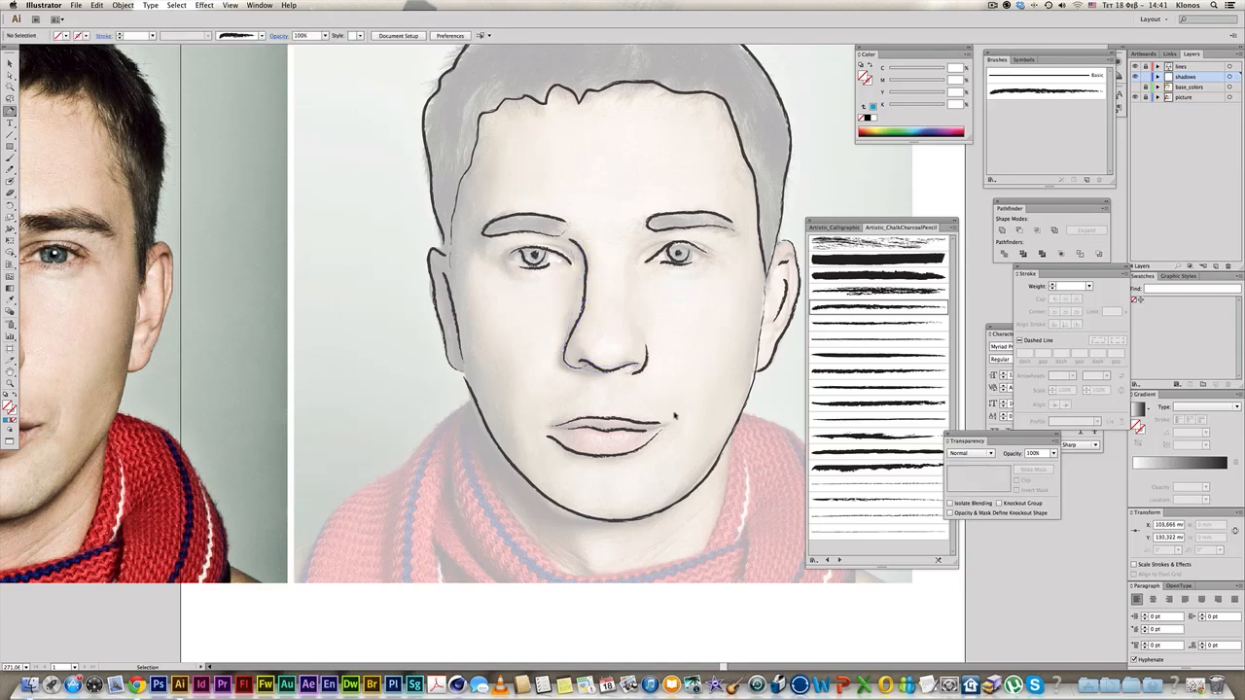
# - Draw a closed shadow shape beneath the lower lip, following the mouth's lower outline, and deselect it
pyautogui.click(648, 472)
pyautogui.moveTo(581, 469); pyautogui.dragTo(551, 441)
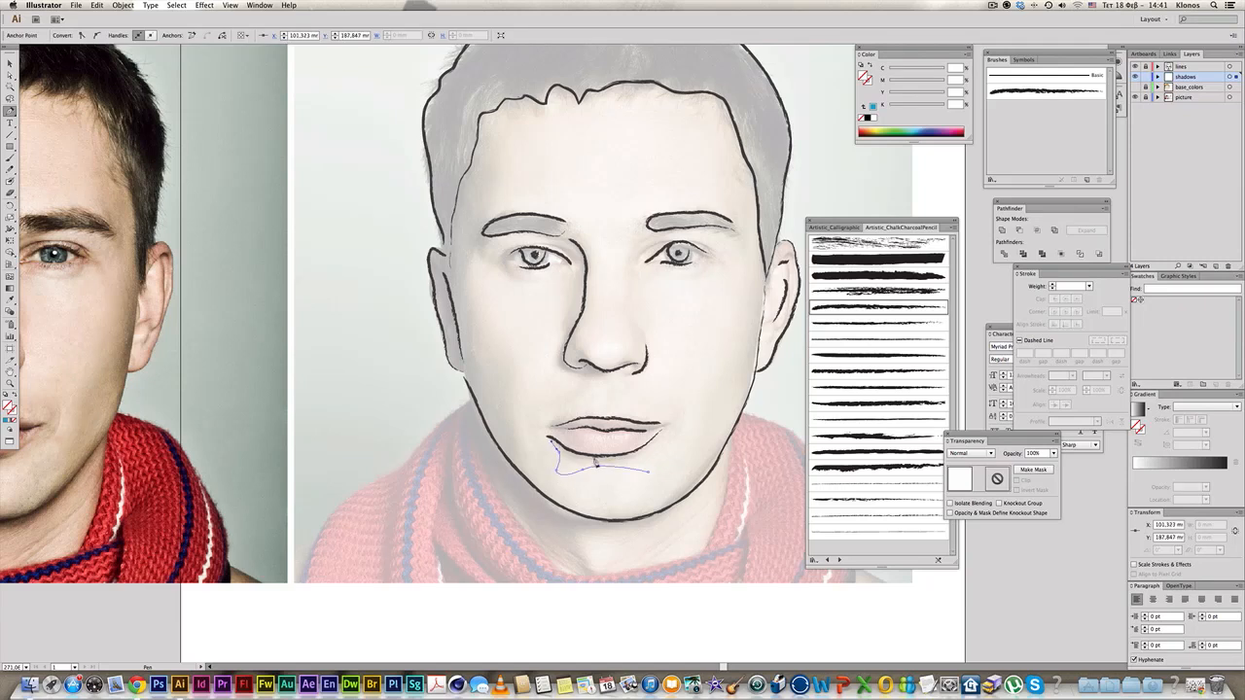
pyautogui.click(659, 436)
pyautogui.click(661, 433)
pyautogui.click(657, 459)
pyautogui.moveTo(659, 470); pyautogui.dragTo(653, 476)
pyautogui.keyDown('super'); pyautogui.click(696, 426); pyautogui.keyUp('super')
# - Draw a thin shadow shape along the right side of the face from the ear to the chin
pyautogui.moveTo(725, 424); pyautogui.dragTo(755, 372)
pyautogui.click(676, 501)
pyautogui.click(768, 280)
pyautogui.moveTo(692, 252); pyautogui.dragTo(692, 281)
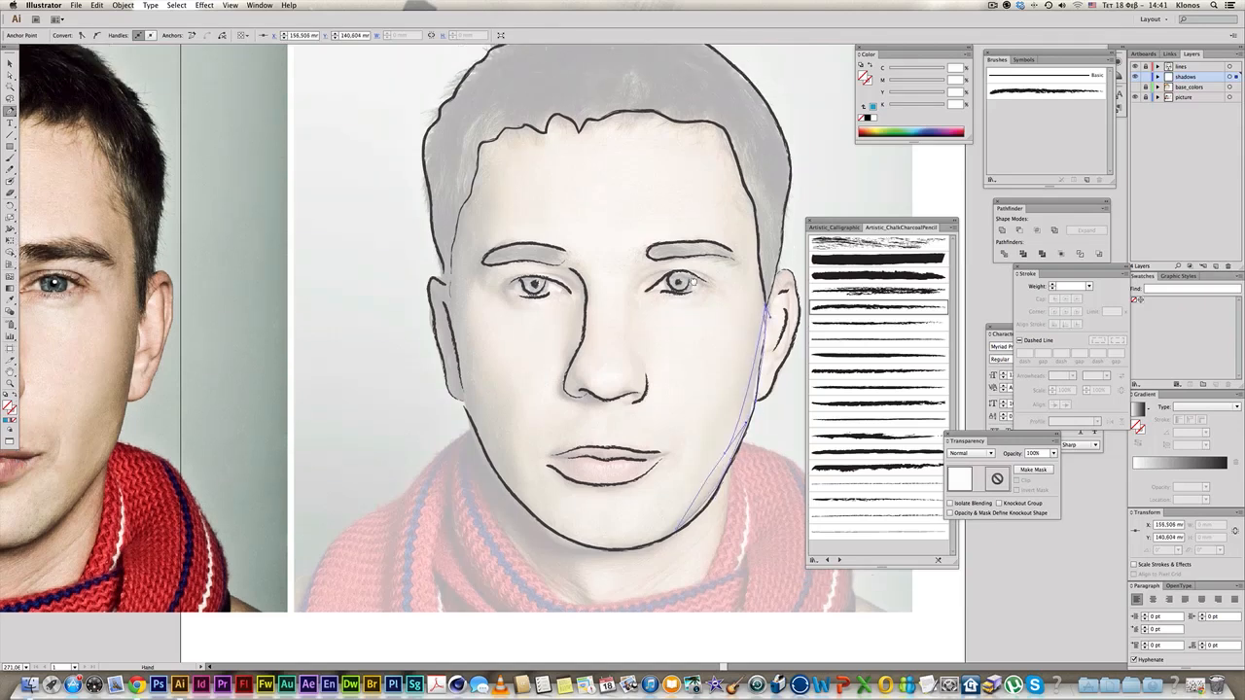
# - Select all the face shadow shapes, show the base_colors layer, and fill the shapes with the skin colour sampled from the forehead
pyautogui.press('super+minus')
pyautogui.press('super+minus')
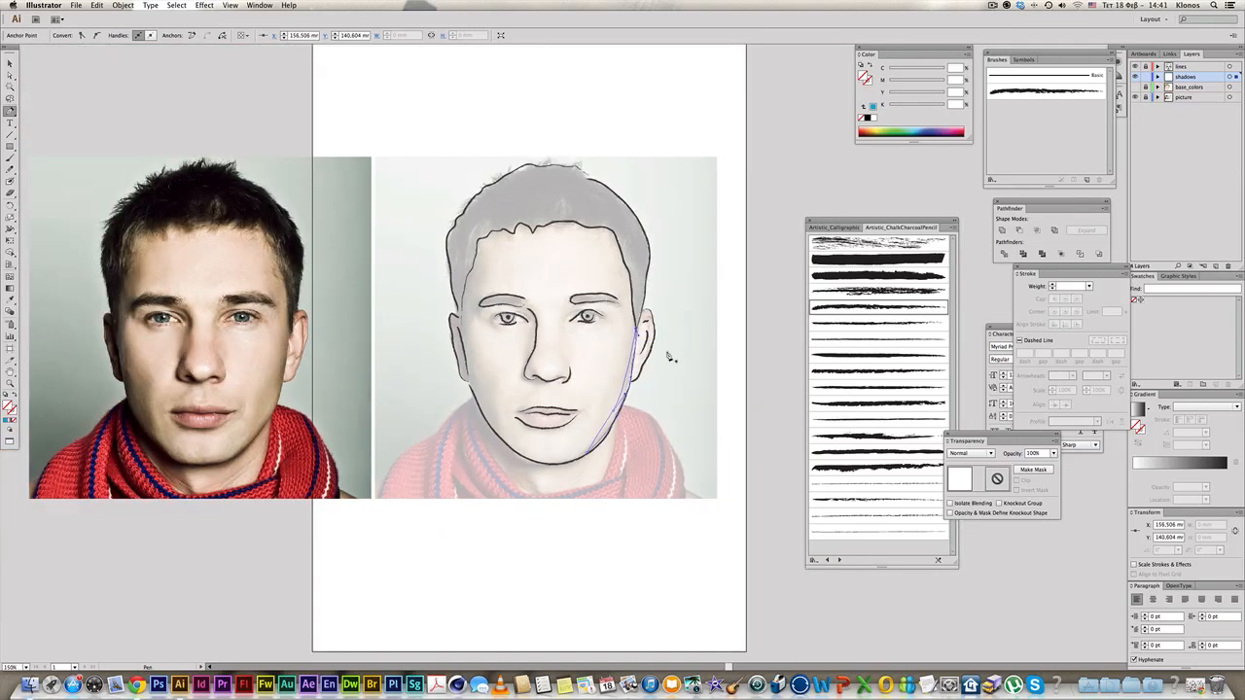
pyautogui.press('super+a')
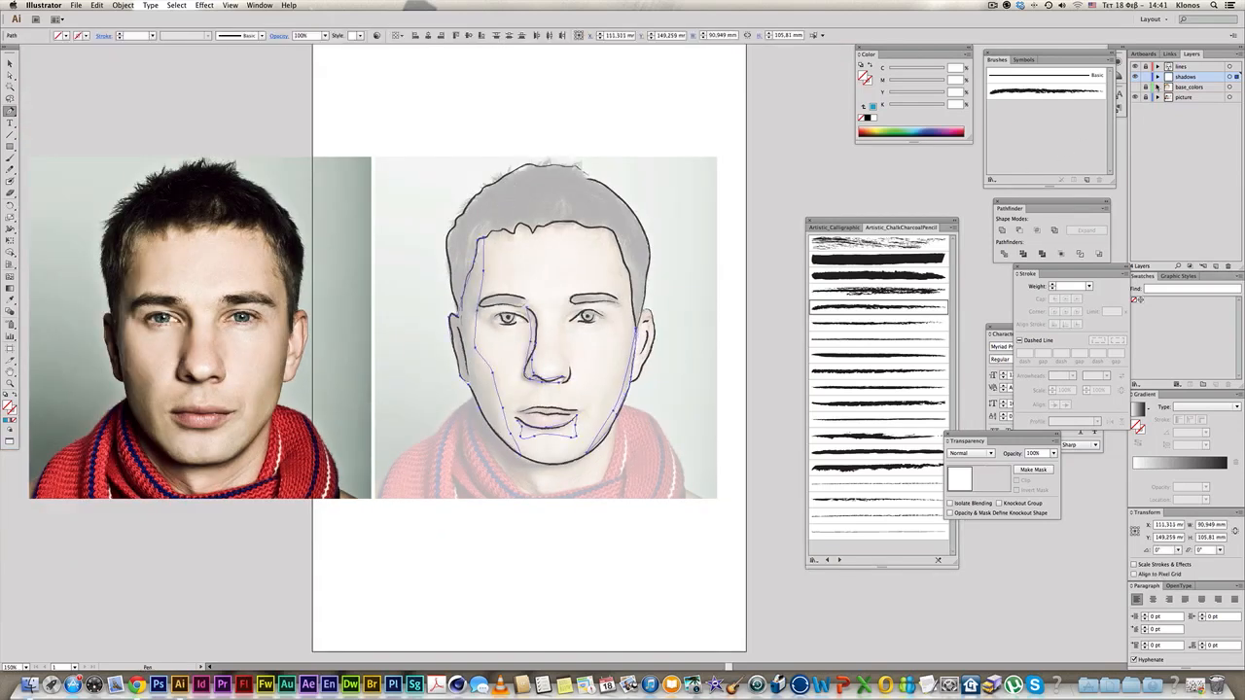
pyautogui.click(1135, 86)
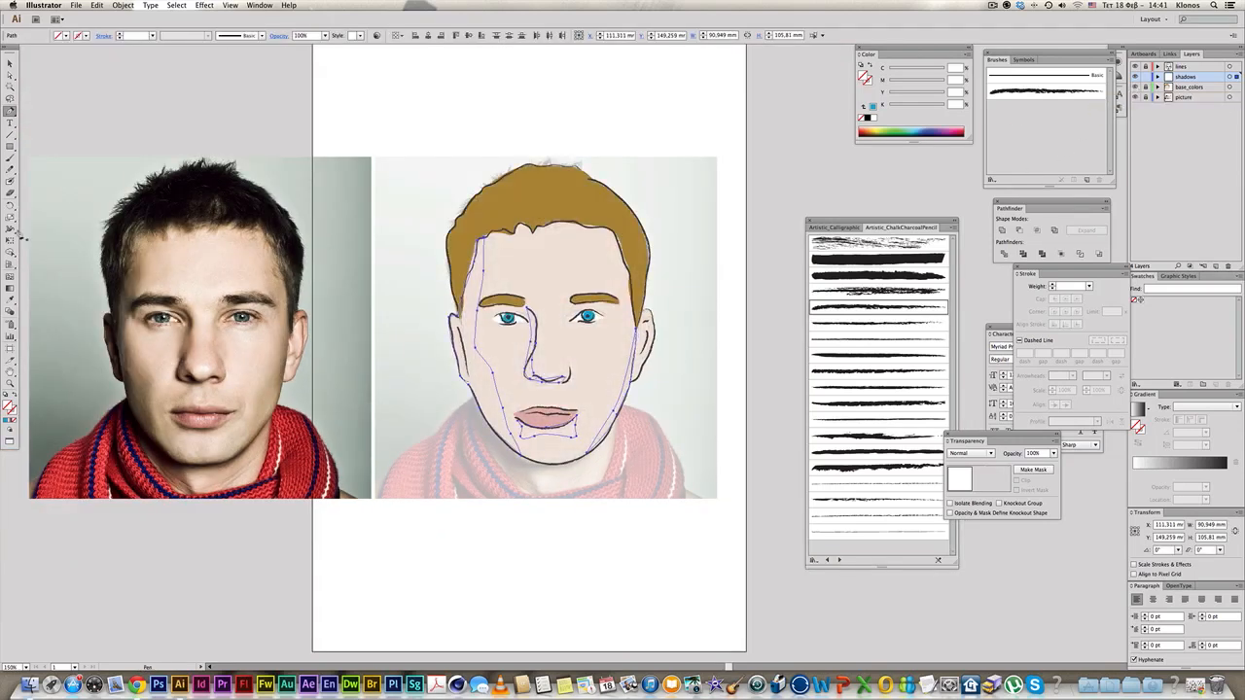
pyautogui.press('i')
pyautogui.click(560, 261)
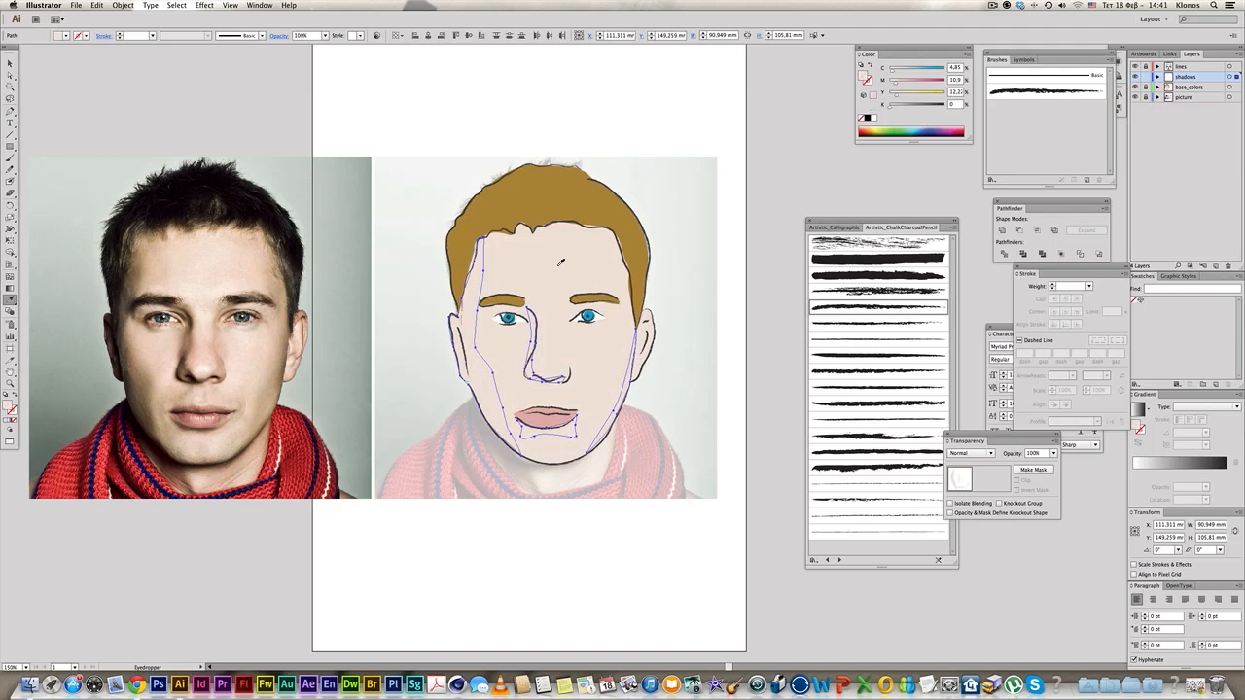
# - Set the face shadow shapes to Multiply blending at 40% opacity, and deselect them
pyautogui.click(971, 452)
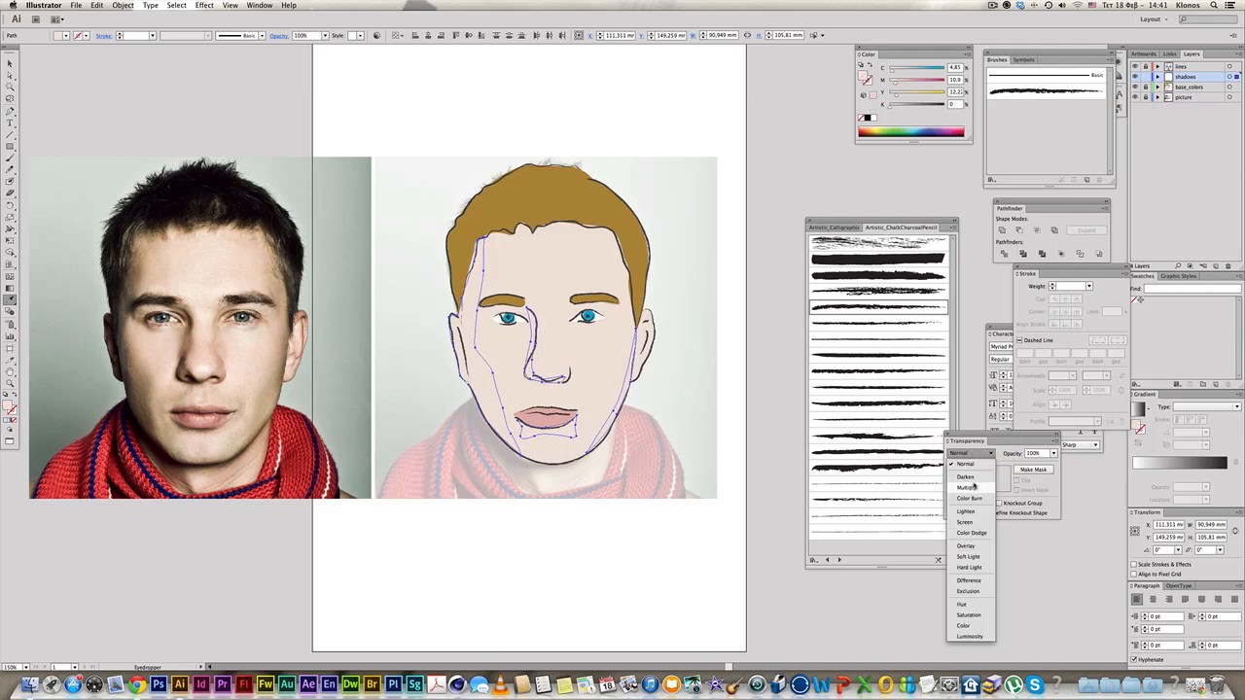
pyautogui.click(975, 483)
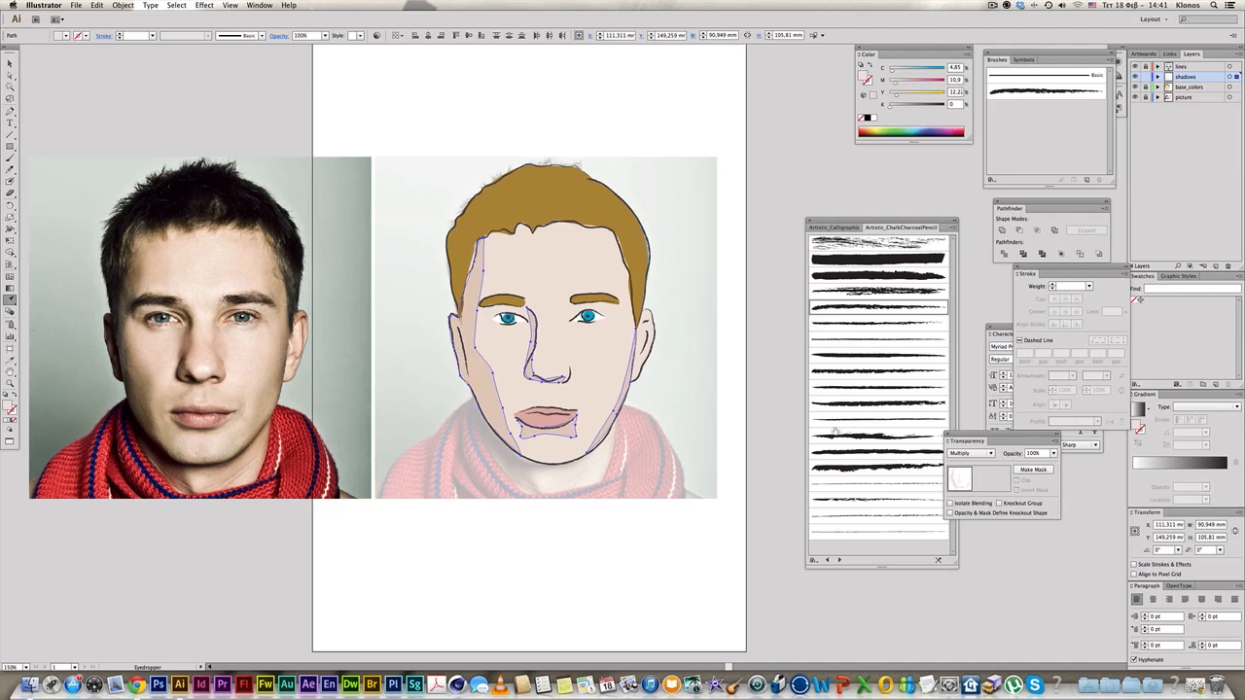
pyautogui.click(1053, 455)
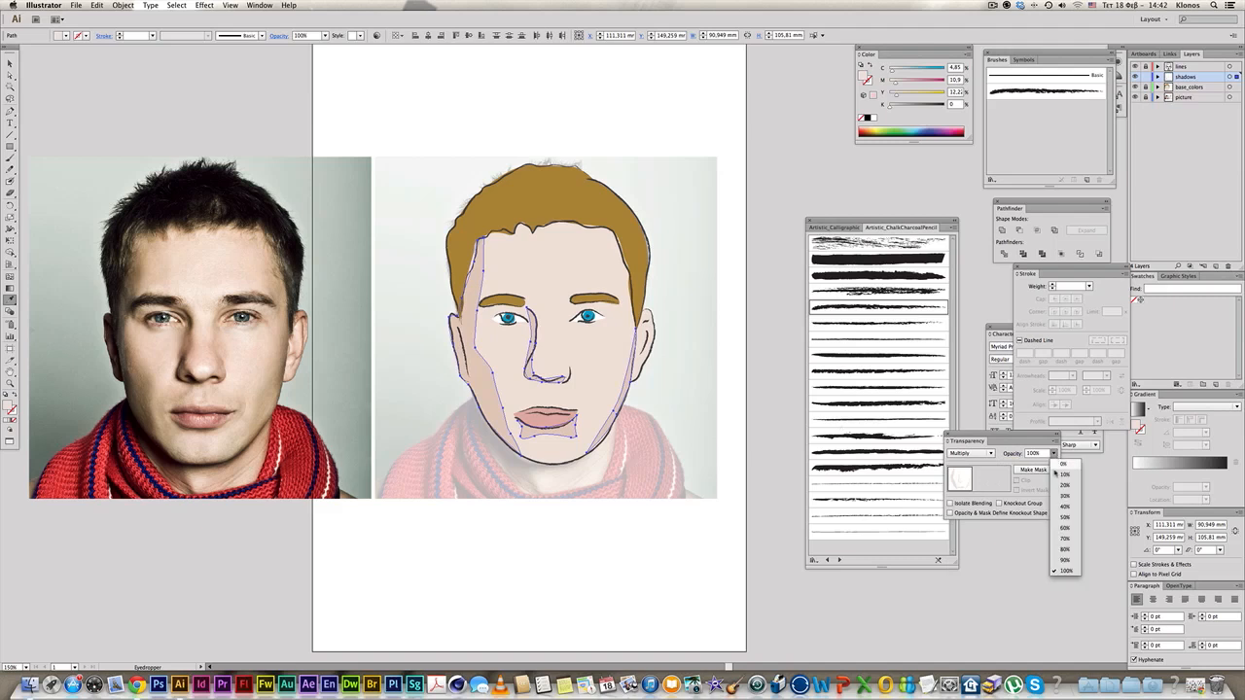
pyautogui.click(1064, 507)
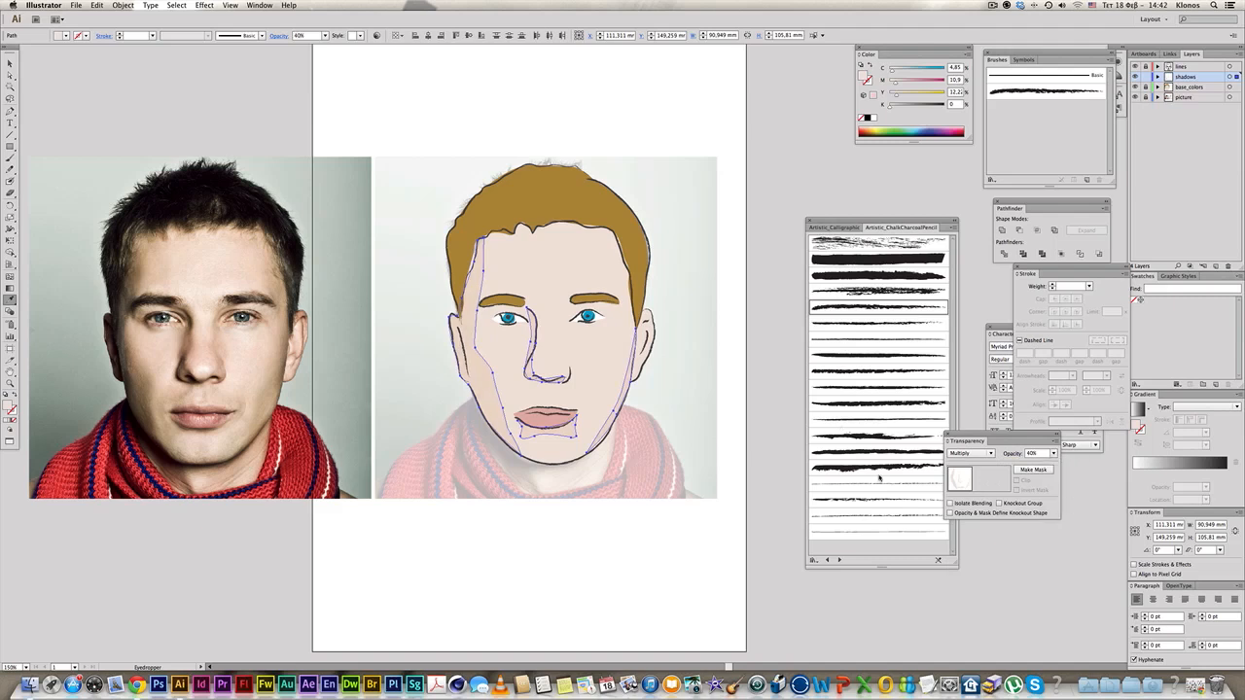
pyautogui.keyDown('super'); pyautogui.click(778, 477); pyautogui.keyUp('super')
pyautogui.keyDown('alt'); pyautogui.keyDown('super'); pyautogui.click(673, 417); pyautogui.keyUp('super'); pyautogui.keyUp('alt')
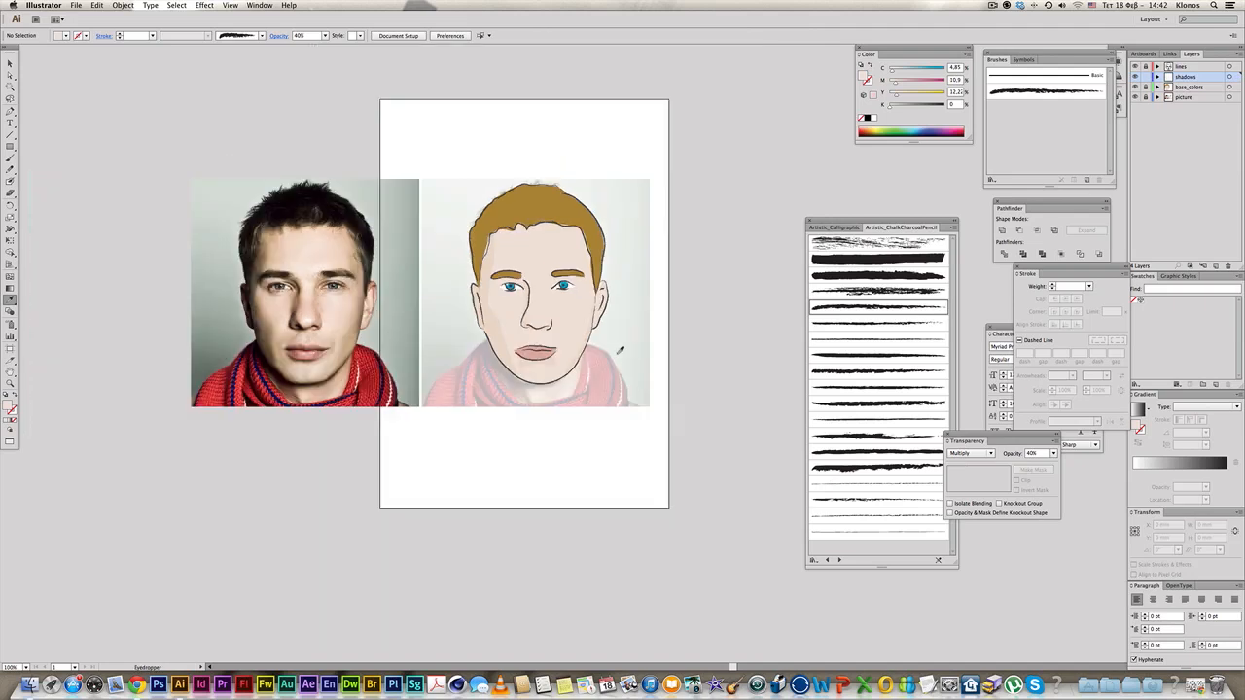
# - Reselect the face shadow shapes, raise their opacity to 60%, and deselect them
pyautogui.keyDown('super'); pyautogui.click(581, 358); pyautogui.keyUp('super')
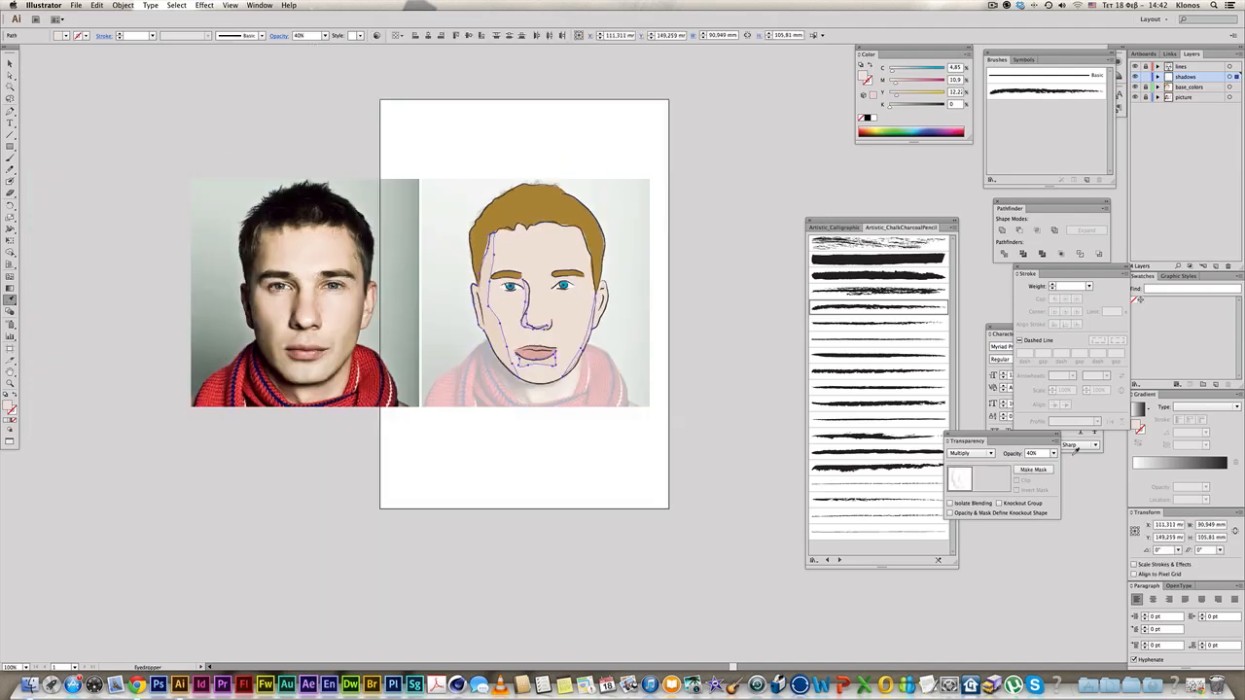
pyautogui.click(1051, 454)
pyautogui.click(1061, 515)
pyautogui.click(770, 392)
# - Draw a closed curved shadow shape with the Pen tool beneath the eye on the right side of the drawn face
pyautogui.press('i')
pyautogui.press('super+space')
pyautogui.moveTo(409, 161); pyautogui.dragTo(659, 333)
pyautogui.moveTo(671, 443); pyautogui.dragTo(557, 231)
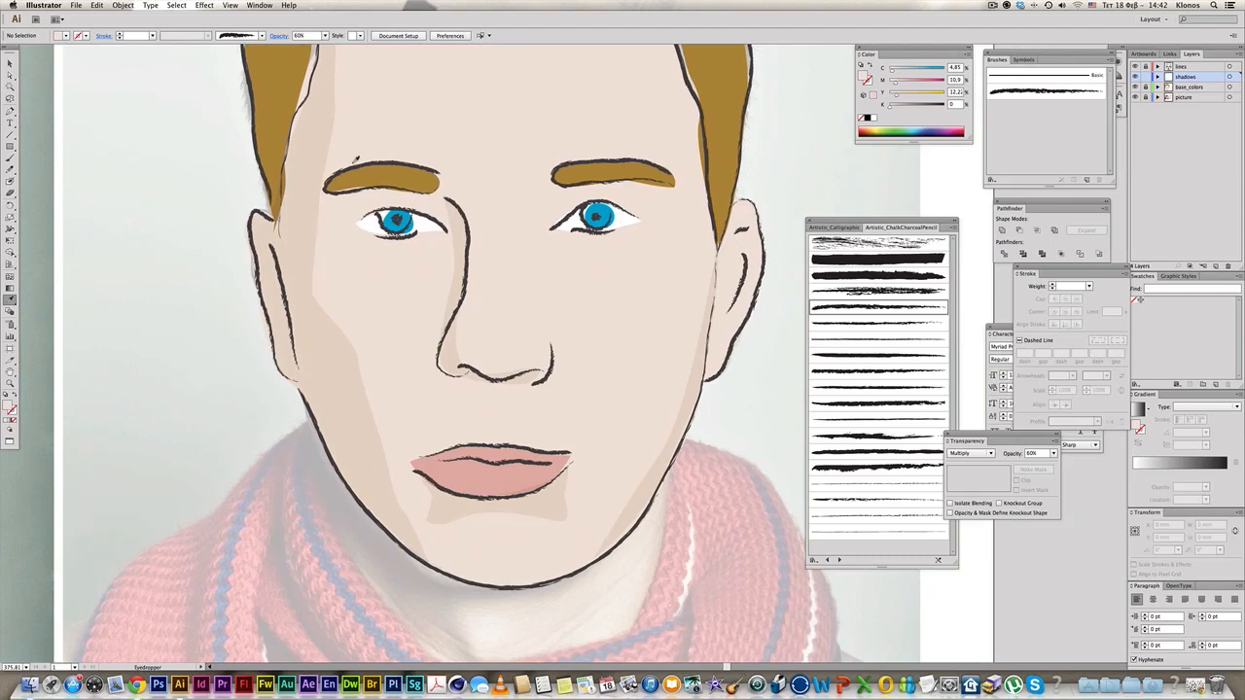
pyautogui.click(9, 110)
pyautogui.moveTo(552, 235); pyautogui.dragTo(631, 246)
pyautogui.press('super+z')
pyautogui.click(642, 226)
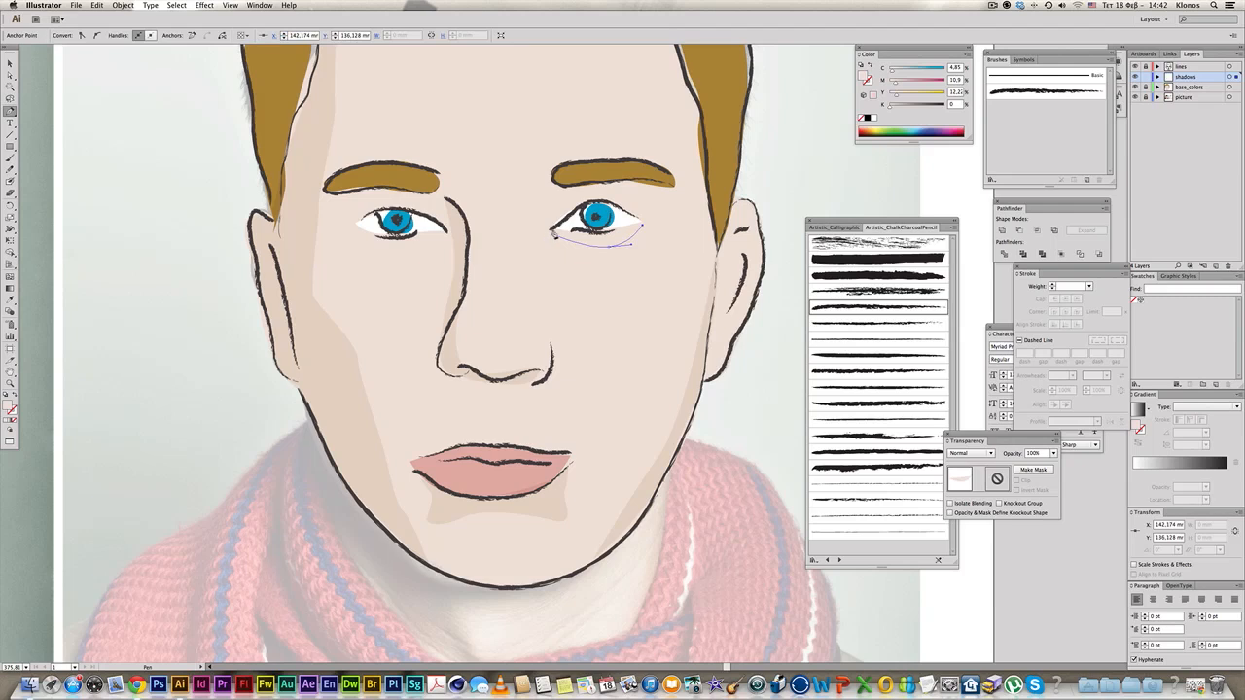
pyautogui.click(552, 234)
# - Draw a closed curved shadow shape beneath the eye on the left side of the drawn face
pyautogui.click(445, 233)
pyautogui.click(336, 218)
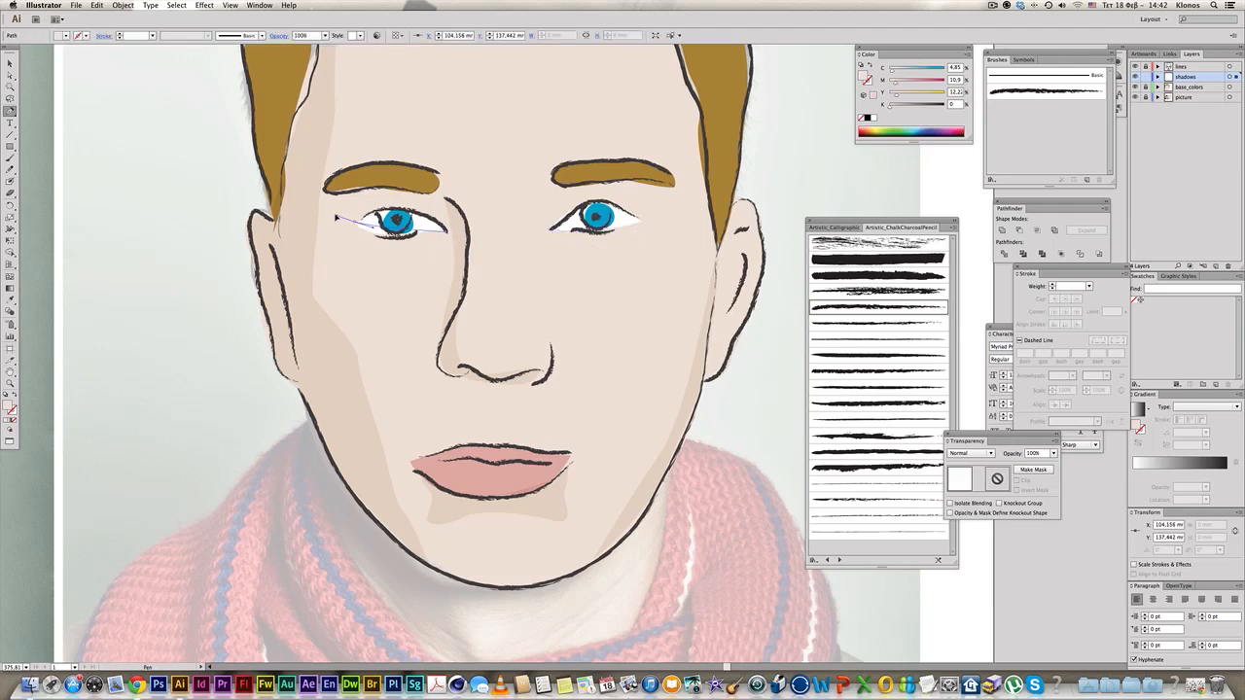
pyautogui.click(360, 245)
pyautogui.moveTo(421, 251); pyautogui.dragTo(425, 251)
pyautogui.click(447, 233)
# - Select both under-eye shapes, copy the cheek shadow's Multiply, 60% opacity appearance onto them with the Eyedropper, and deselect them
pyautogui.keyDown('shift'); pyautogui.keyDown('super'); pyautogui.click(573, 239); pyautogui.keyUp('super'); pyautogui.keyUp('shift')
pyautogui.click(10, 299)
pyautogui.click(327, 333)
pyautogui.keyDown('alt'); pyautogui.keyDown('super'); pyautogui.click(454, 340); pyautogui.keyUp('super'); pyautogui.keyUp('alt')
pyautogui.keyDown('alt'); pyautogui.keyDown('super'); pyautogui.click(457, 340); pyautogui.keyUp('super'); pyautogui.keyUp('alt')
pyautogui.keyDown('alt'); pyautogui.keyDown('super'); pyautogui.click(558, 384); pyautogui.keyUp('super'); pyautogui.keyUp('alt')
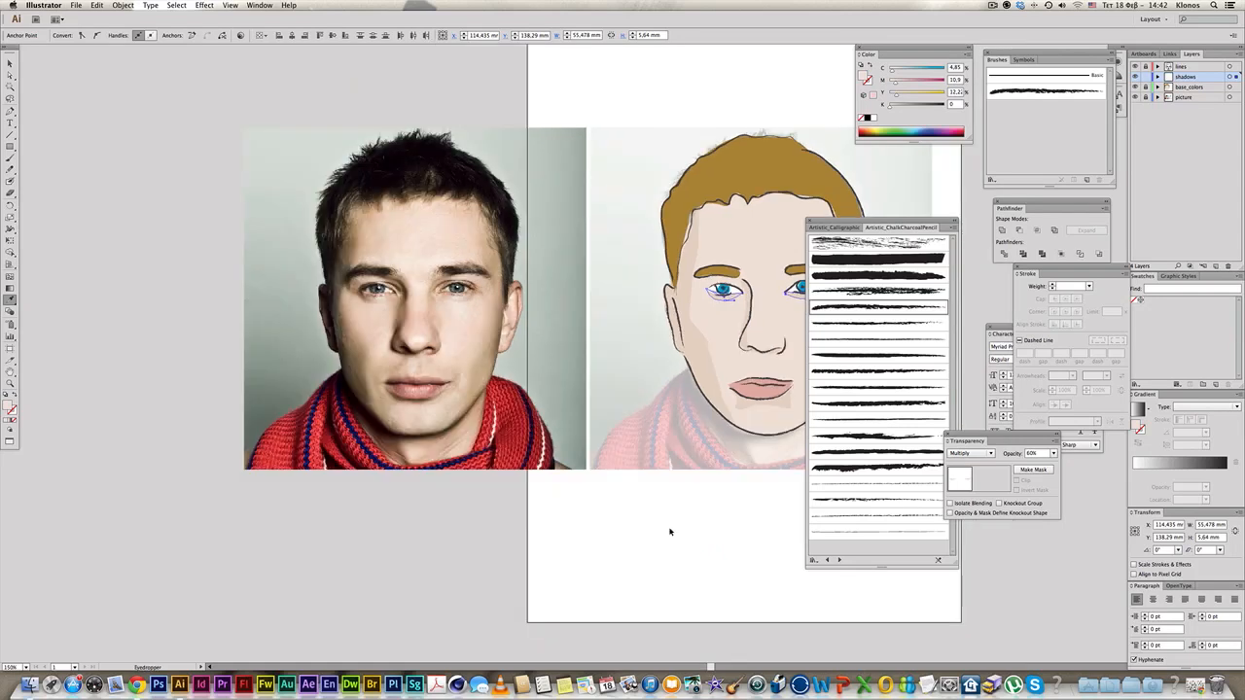
pyautogui.keyDown('super'); pyautogui.click(672, 530); pyautogui.keyUp('super')
# - Hide the picture layer to examine the illustration without the photo, and show the layer again
pyautogui.moveTo(685, 506); pyautogui.dragTo(483, 491)
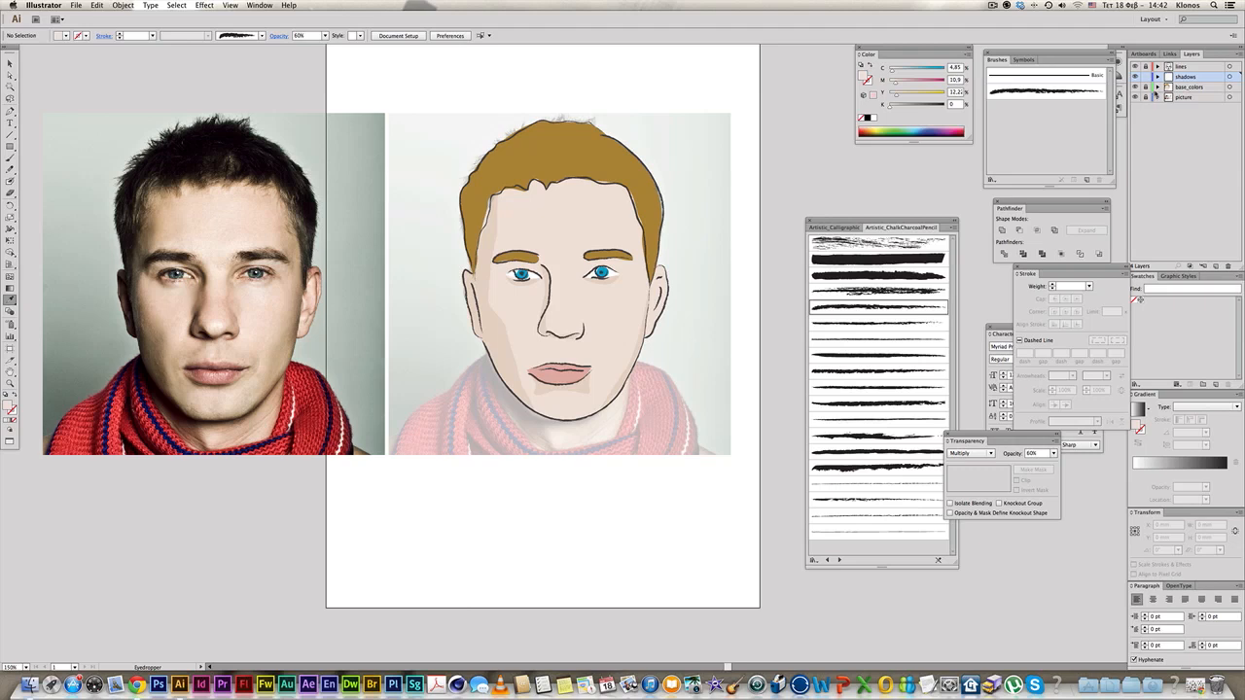
pyautogui.click(1137, 97)
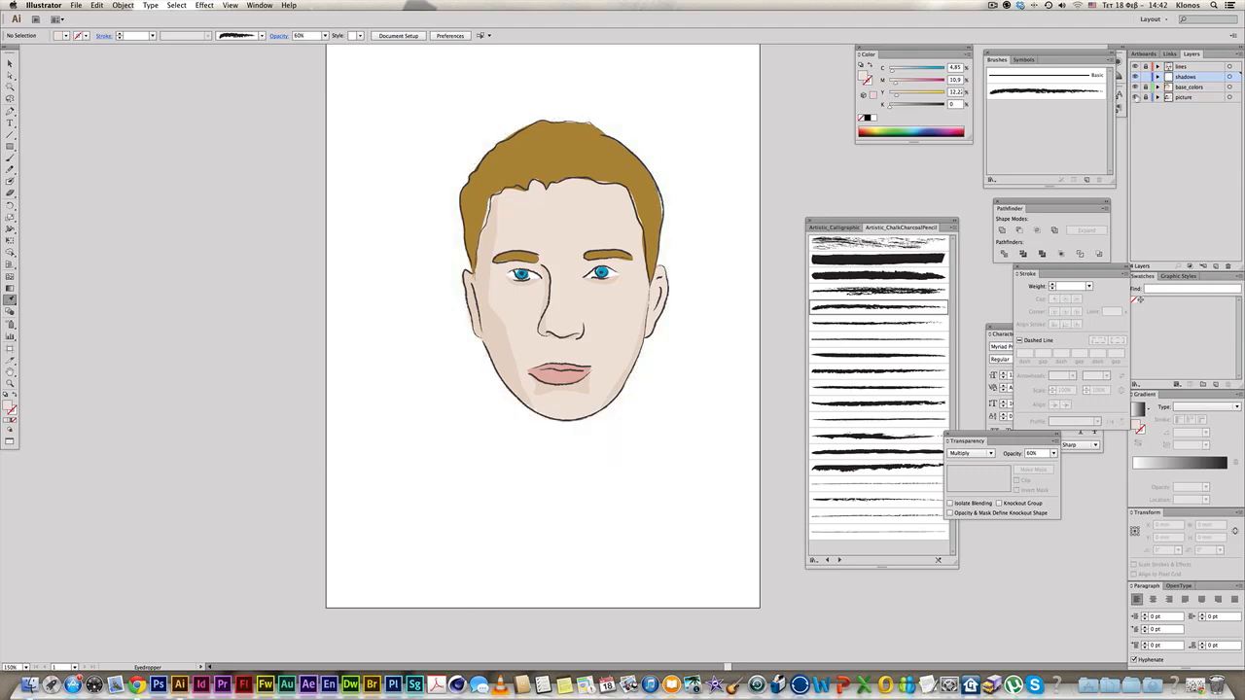
pyautogui.click(1136, 98)
# - Draw a closed shadow shape with the Pen tool along the outer end and lower edge of the left eyebrow
pyautogui.click(10, 111)
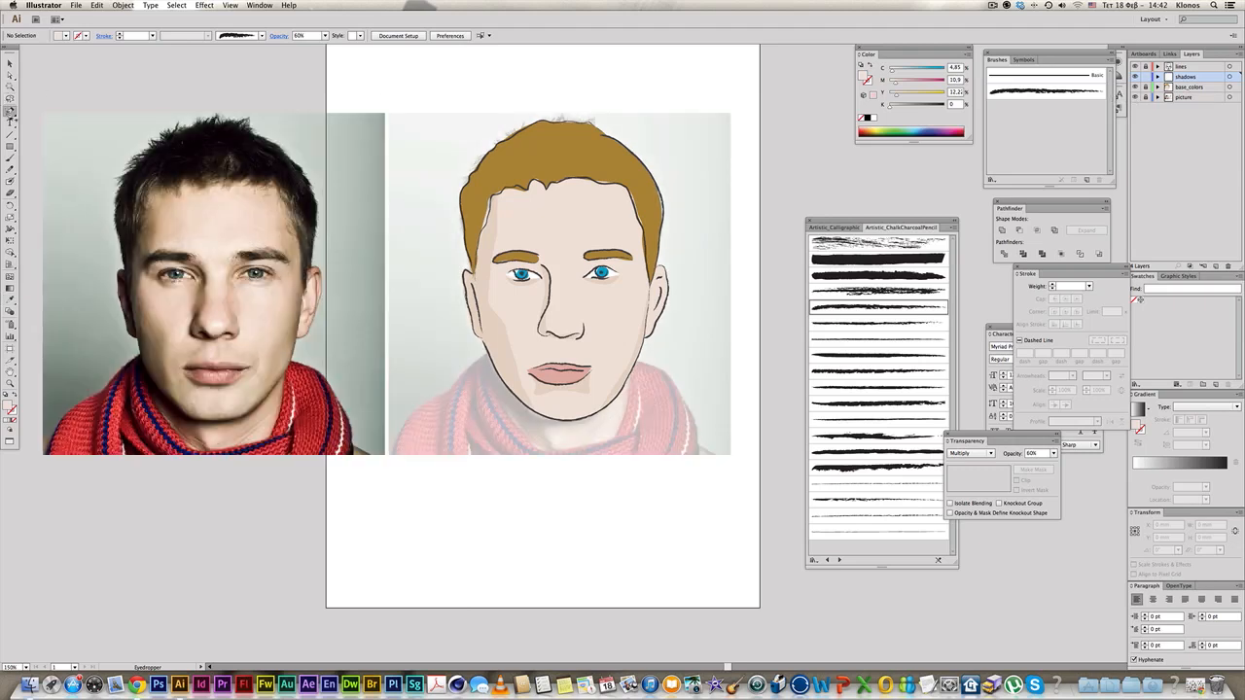
pyautogui.moveTo(433, 119)
pyautogui.mouseDown()
pyautogui.moveTo(458, 158)
pyautogui.moveTo(739, 416)
pyautogui.mouseUp()
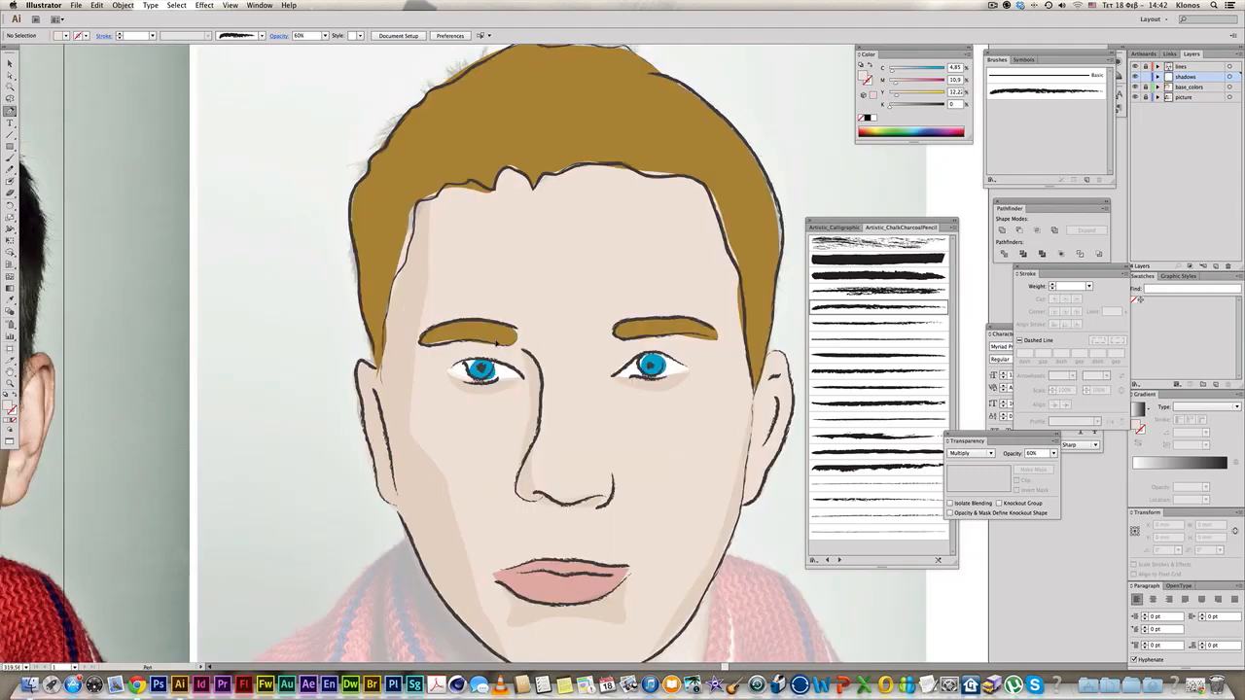
pyautogui.click(453, 331)
pyautogui.moveTo(436, 326); pyautogui.dragTo(434, 328)
pyautogui.click(421, 345)
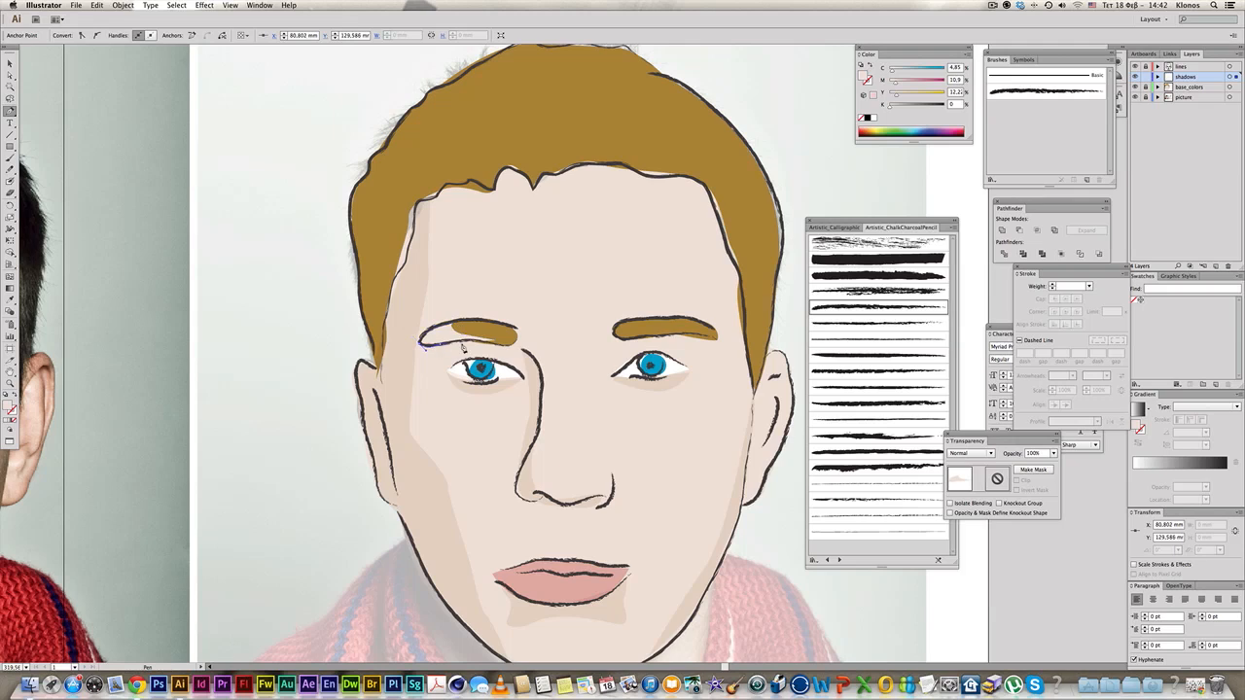
pyautogui.click(474, 345)
pyautogui.click(496, 343)
# - Draw a closed shadow shape over the inner end and lower edge of the right eyebrow
pyautogui.click(614, 334)
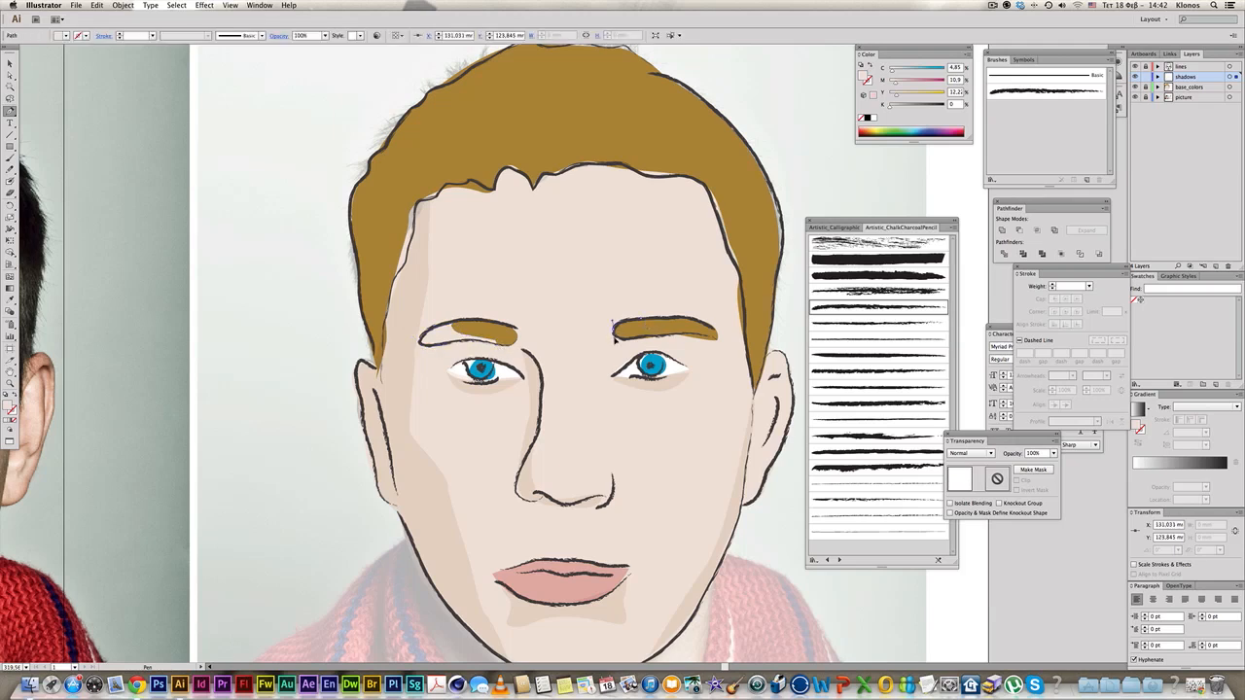
pyautogui.click(631, 338)
pyautogui.click(635, 328)
pyautogui.click(642, 321)
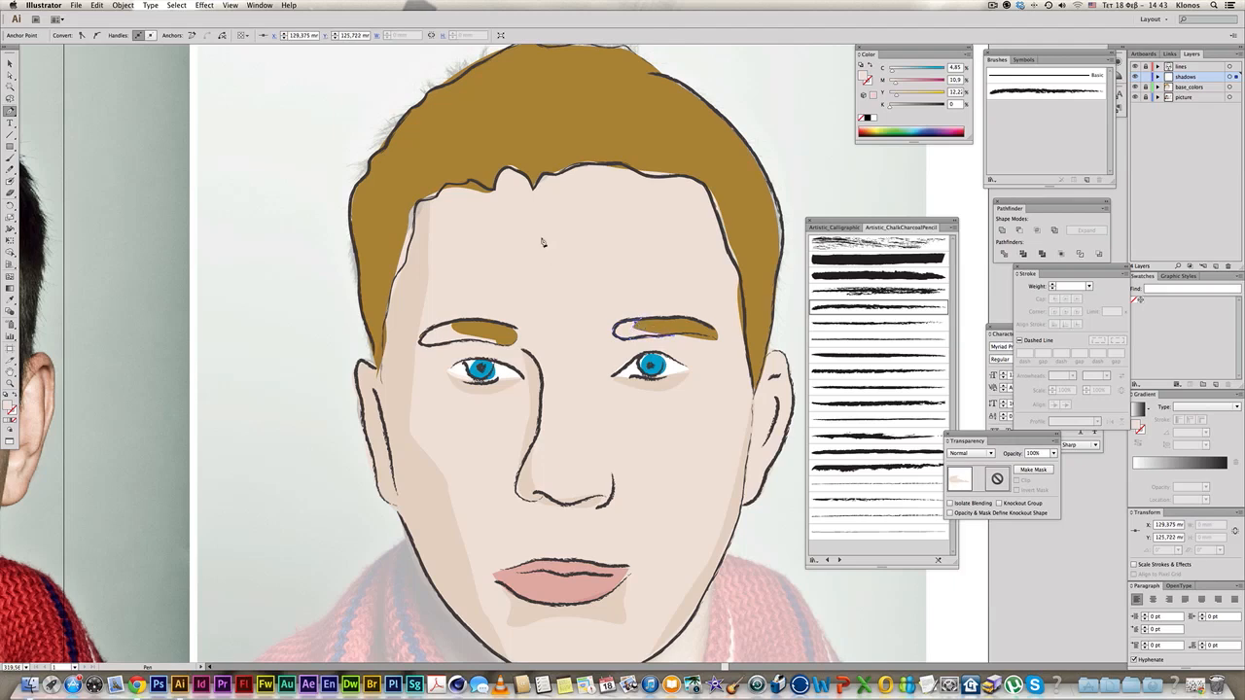
pyautogui.click(514, 53)
pyautogui.press('super+z')
pyautogui.press('super+z')
# - Start a hair shadow shape at the crown, running down through the hair and along the left side of the hairline
pyautogui.click(640, 346)
pyautogui.click(498, 80)
pyautogui.click(466, 144)
pyautogui.click(473, 173)
pyautogui.click(472, 206)
pyautogui.click(447, 210)
pyautogui.click(423, 224)
pyautogui.click(409, 260)
pyautogui.click(391, 305)
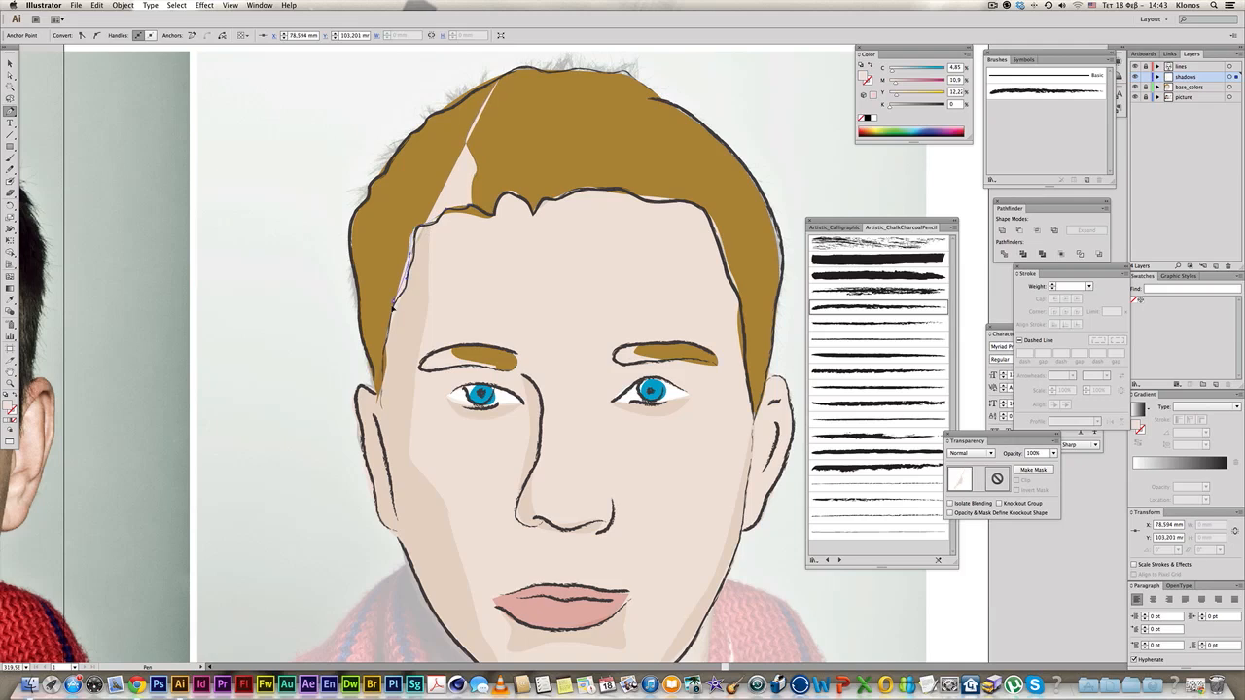
# - Close the hair shadow shape around the left sideburn and up the outer hair outline to the crown
pyautogui.click(379, 392)
pyautogui.click(380, 401)
pyautogui.moveTo(353, 266); pyautogui.dragTo(347, 232)
pyautogui.click(368, 194)
pyautogui.click(390, 160)
pyautogui.moveTo(417, 128); pyautogui.dragTo(428, 122)
pyautogui.click(489, 86)
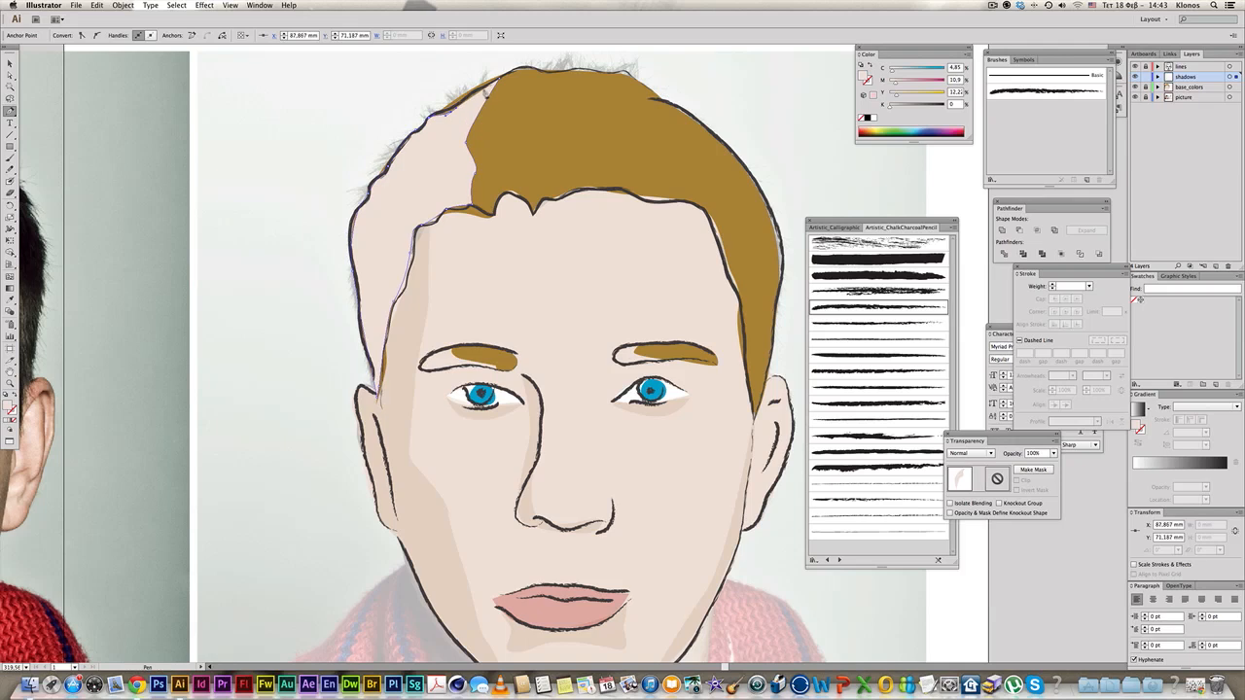
pyautogui.click(499, 83)
# - Draw three small closed shadow patches across the upper hair, from the crown towards the right side
pyautogui.click(562, 88)
pyautogui.moveTo(541, 143); pyautogui.dragTo(575, 85)
pyautogui.click(563, 89)
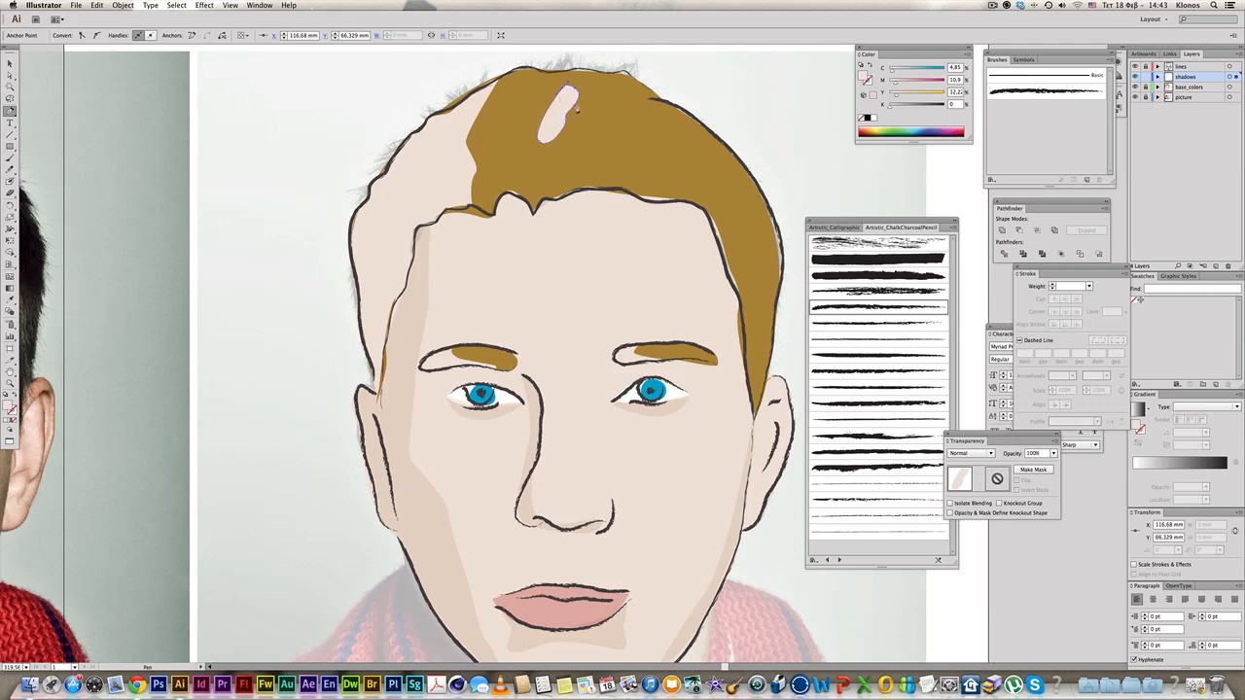
pyautogui.click(631, 122)
pyautogui.press('super+z')
pyautogui.click(575, 94)
pyautogui.moveTo(630, 164); pyautogui.dragTo(632, 164)
pyautogui.moveTo(637, 147)
pyautogui.mouseDown()
pyautogui.moveTo(649, 147)
pyautogui.moveTo(646, 128)
pyautogui.moveTo(633, 135)
pyautogui.mouseUp()
pyautogui.click(630, 164)
pyautogui.click(686, 156)
pyautogui.click(729, 180)
pyautogui.click(687, 161)
# - Add the hair and eyebrow shadow shapes to the selection and fill them with the hair's brown base colour using the Eyedropper
pyautogui.keyDown('shift'); pyautogui.keyDown('super'); pyautogui.click(410, 173); pyautogui.keyUp('super'); pyautogui.keyUp('shift')
pyautogui.keyDown('shift'); pyautogui.keyDown('super'); pyautogui.click(444, 367); pyautogui.keyUp('super'); pyautogui.keyUp('shift')
pyautogui.keyDown('shift'); pyautogui.keyDown('super'); pyautogui.click(633, 358); pyautogui.keyUp('super'); pyautogui.keyUp('shift')
pyautogui.click(10, 299)
pyautogui.click(530, 157)
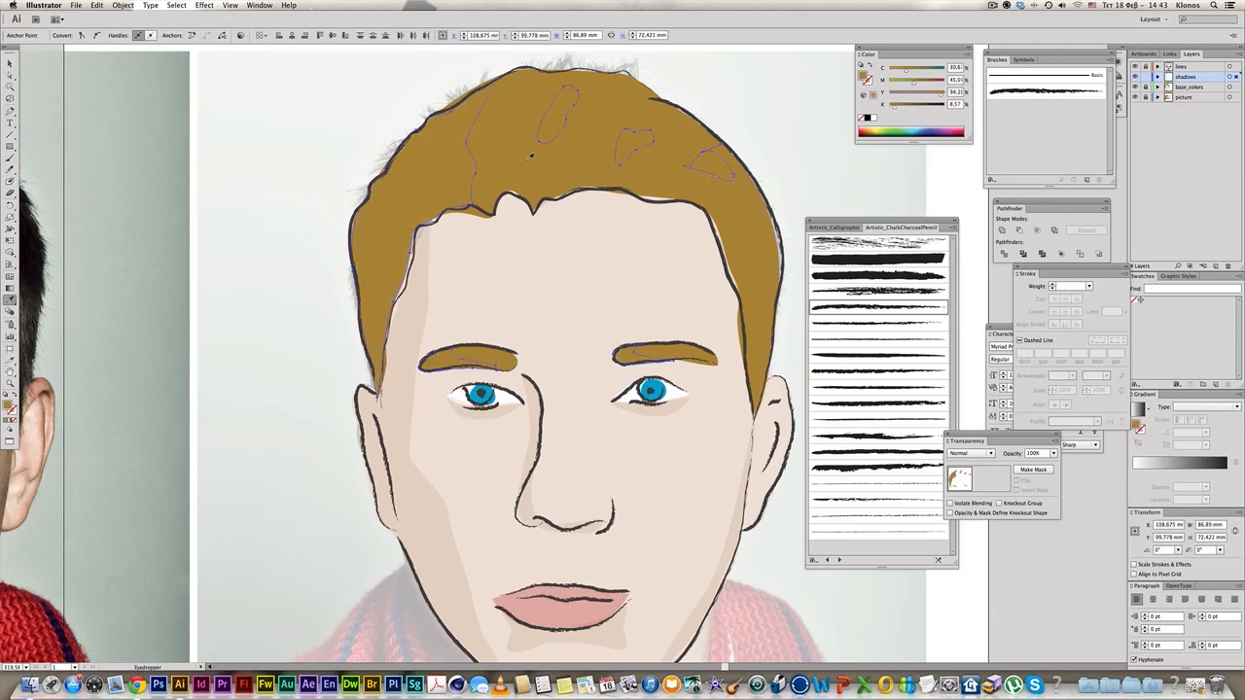
# - Set the hair and eyebrow shadow shapes to Multiply blending at 50% opacity, and deselect them
pyautogui.click(971, 453)
pyautogui.click(971, 479)
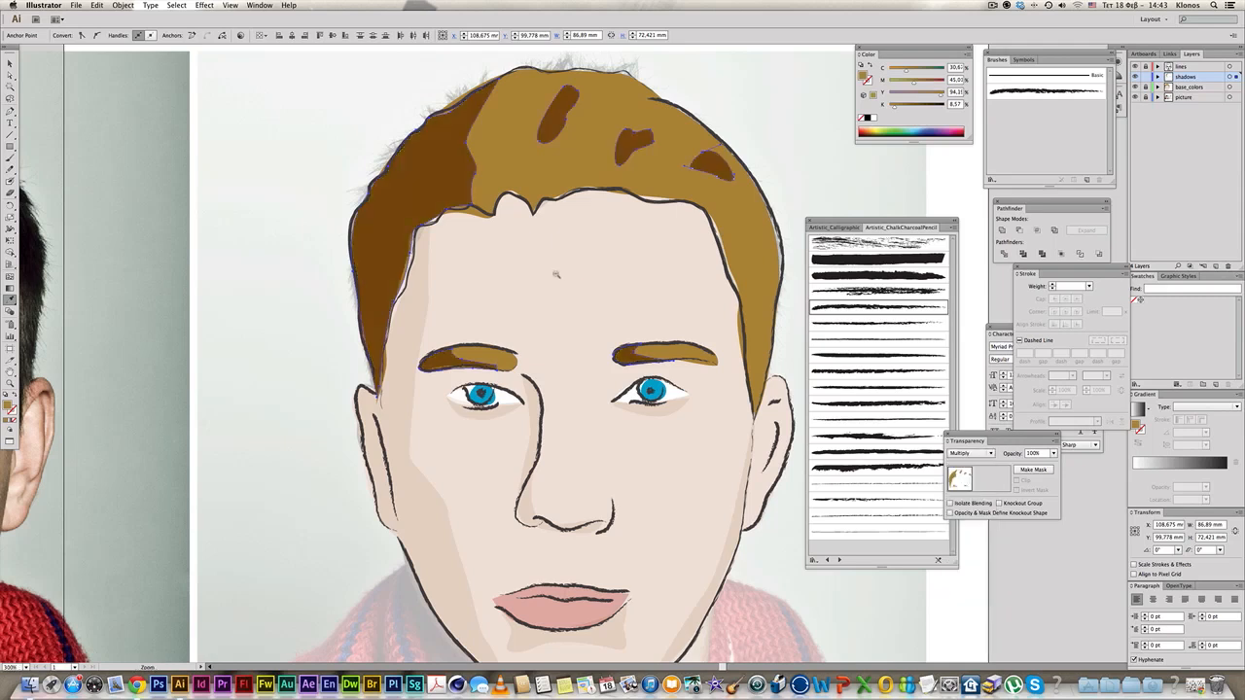
pyautogui.press('super+minus')
pyautogui.press('super+minus')
pyautogui.press('super+minus')
pyautogui.click(1051, 454)
pyautogui.click(1066, 512)
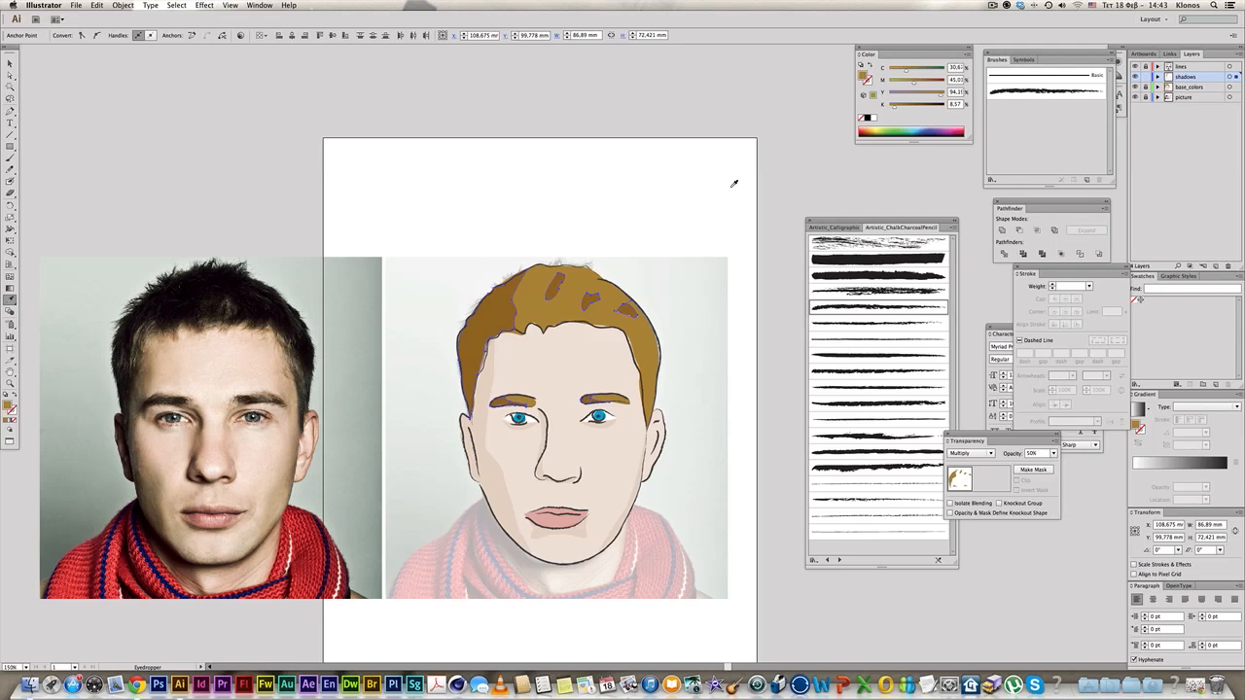
pyautogui.press('super+shift+a')
# - Draw a thin closed shadow shape across the lips along the mouth line with the Pen tool
pyautogui.moveTo(684, 350); pyautogui.dragTo(670, 283)
pyautogui.press('super+space')
pyautogui.moveTo(339, 222); pyautogui.dragTo(761, 570)
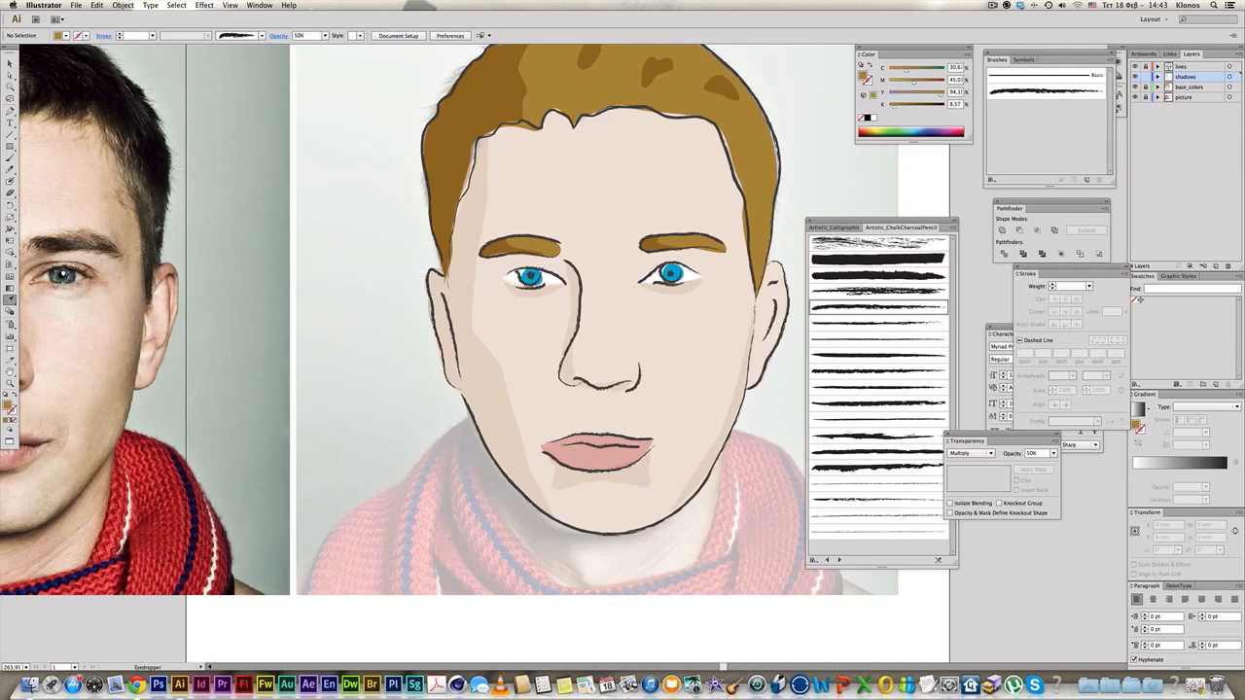
pyautogui.moveTo(507, 438); pyautogui.dragTo(526, 404)
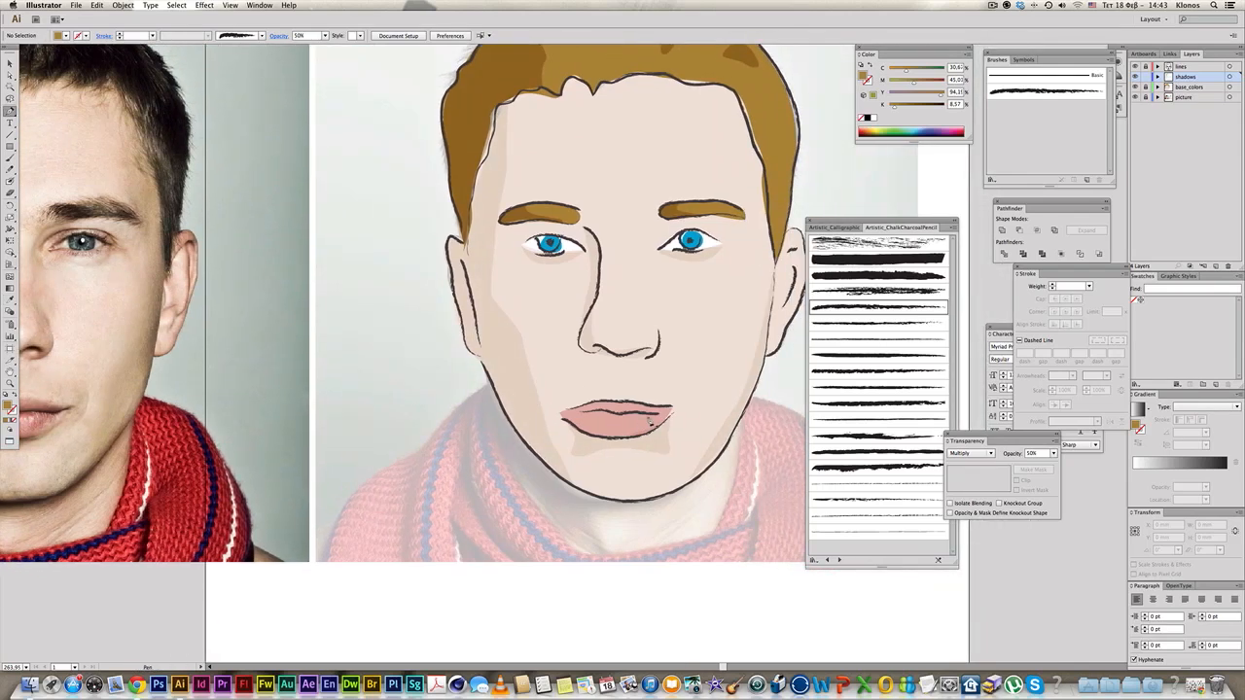
pyautogui.click(633, 424)
pyautogui.moveTo(589, 417); pyautogui.dragTo(575, 415)
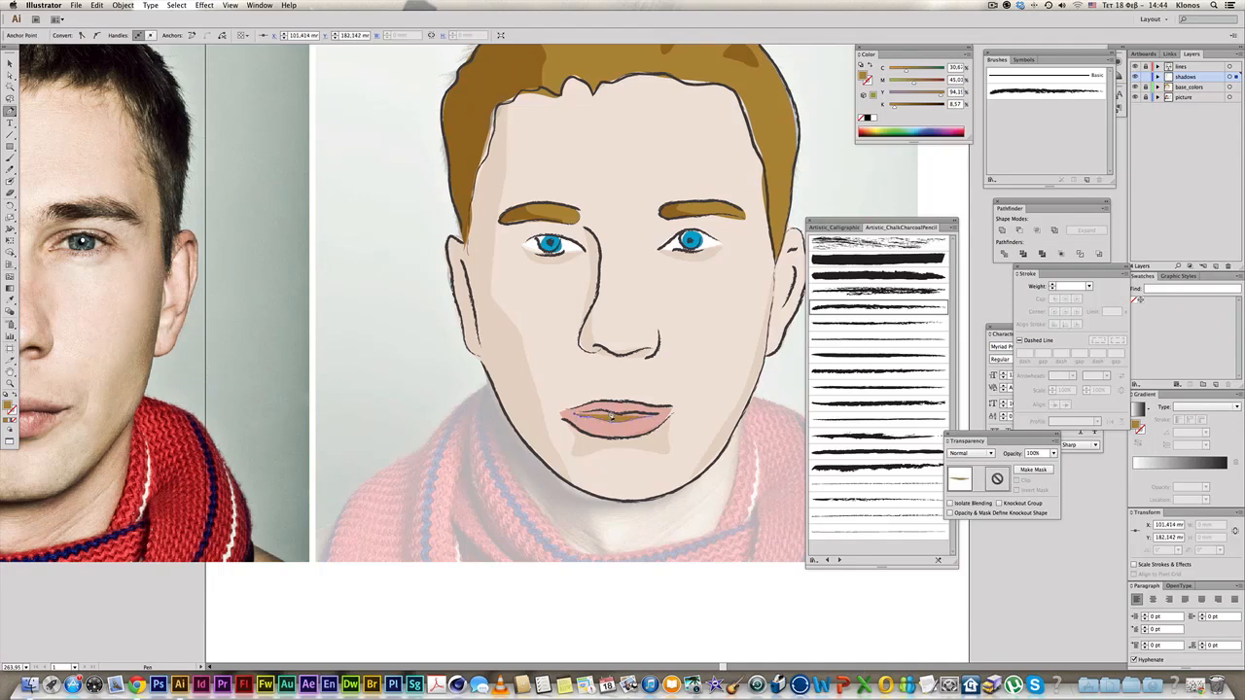
pyautogui.click(656, 424)
# - Fill the lip shadow with the sampled lip colour, set it to Multiply at 50% opacity, and deselect it
pyautogui.press('i')
pyautogui.click(601, 424)
pyautogui.click(973, 453)
pyautogui.click(968, 480)
pyautogui.click(1053, 454)
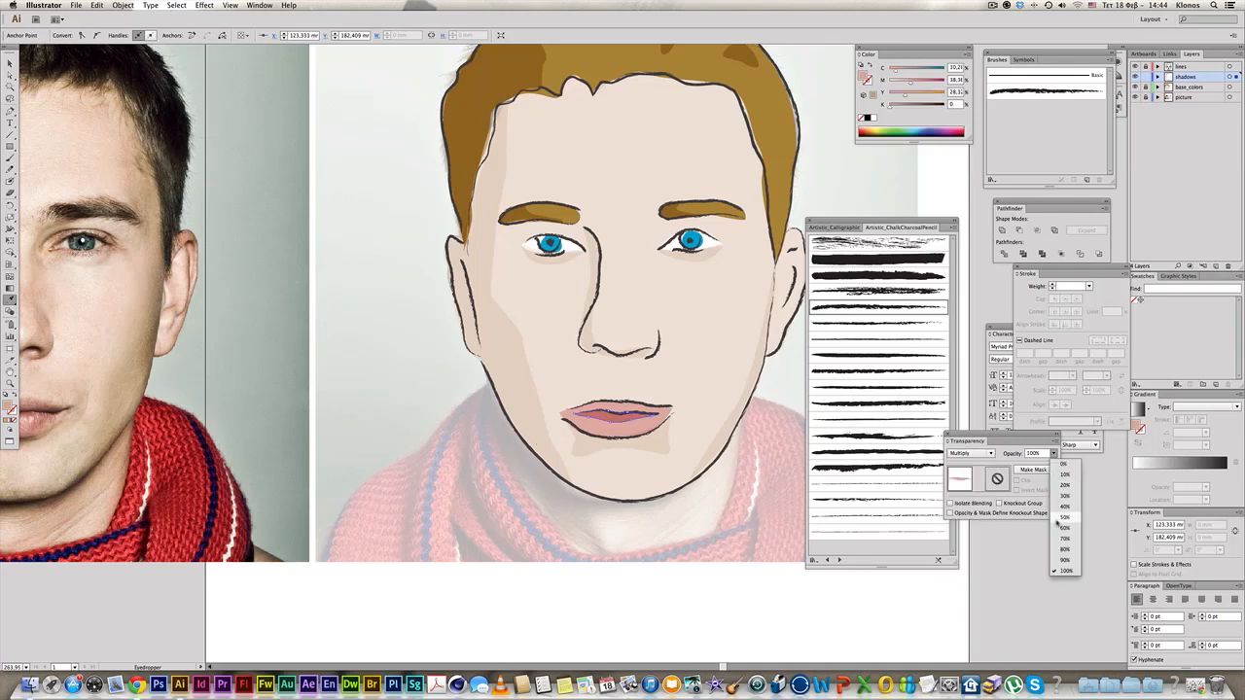
pyautogui.click(1065, 516)
pyautogui.click(814, 560)
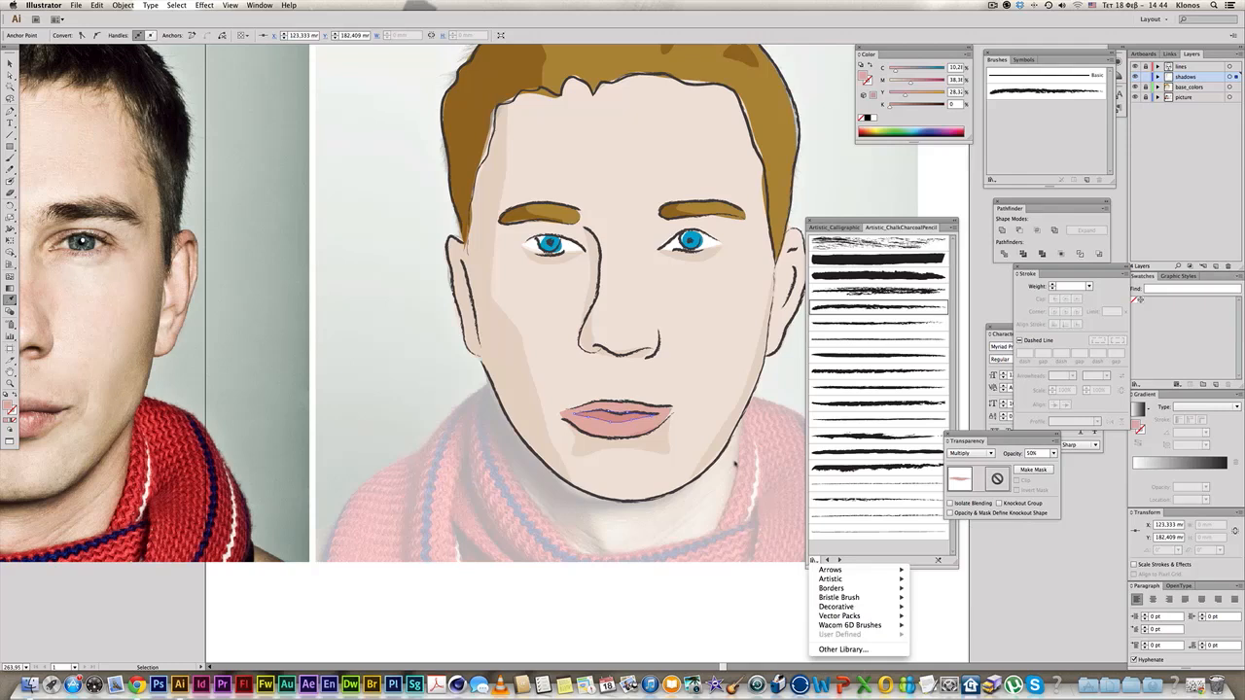
pyautogui.click(775, 396)
pyautogui.keyDown('super'); pyautogui.click(709, 576); pyautogui.keyUp('super')
pyautogui.keyDown('alt'); pyautogui.keyDown('super'); pyautogui.click(715, 401); pyautogui.keyUp('super'); pyautogui.keyUp('alt')
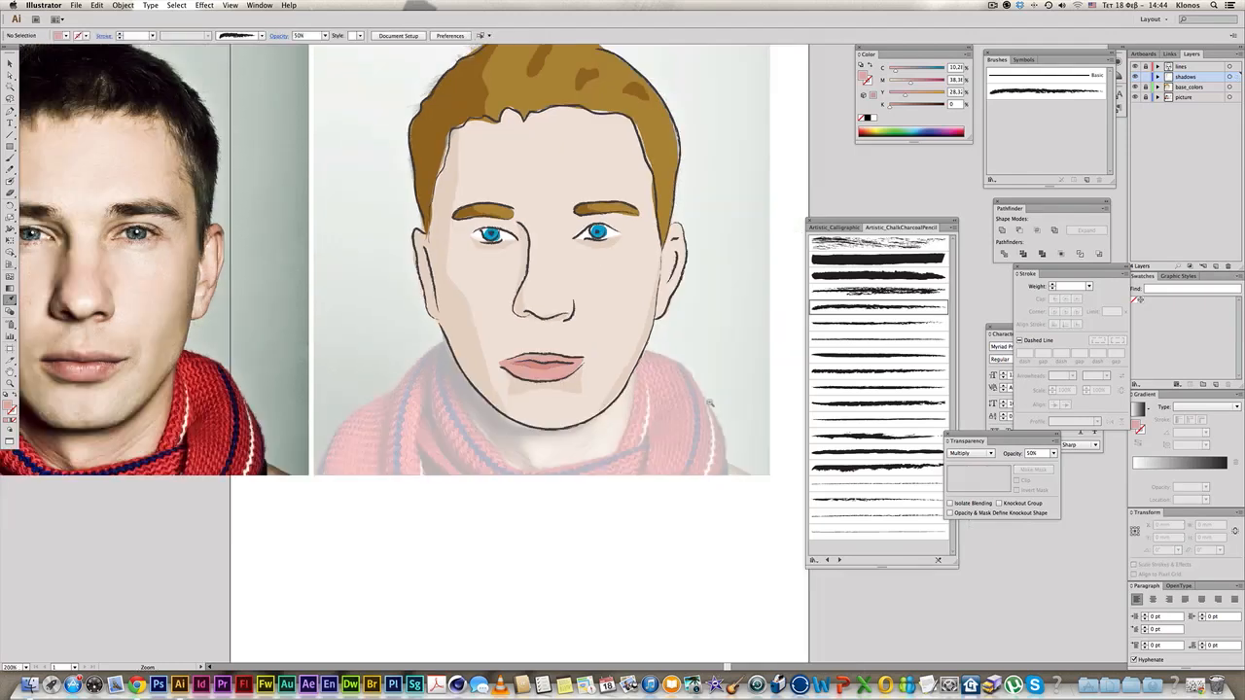
pyautogui.keyDown('alt'); pyautogui.keyDown('super'); pyautogui.click(709, 402); pyautogui.keyUp('super'); pyautogui.keyUp('alt')
pyautogui.moveTo(603, 330); pyautogui.dragTo(634, 398)
pyautogui.keyDown('alt'); pyautogui.keyDown('super'); pyautogui.click(633, 396); pyautogui.keyUp('super'); pyautogui.keyUp('alt')
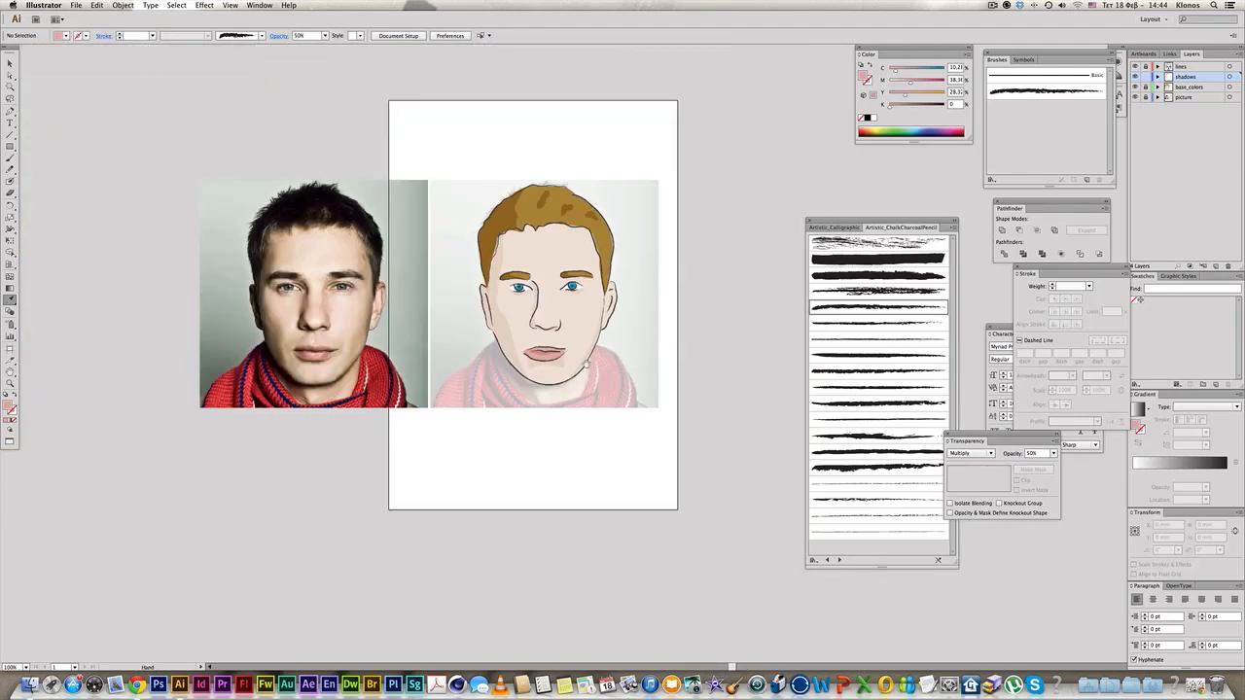
pyautogui.moveTo(586, 362); pyautogui.dragTo(597, 388)
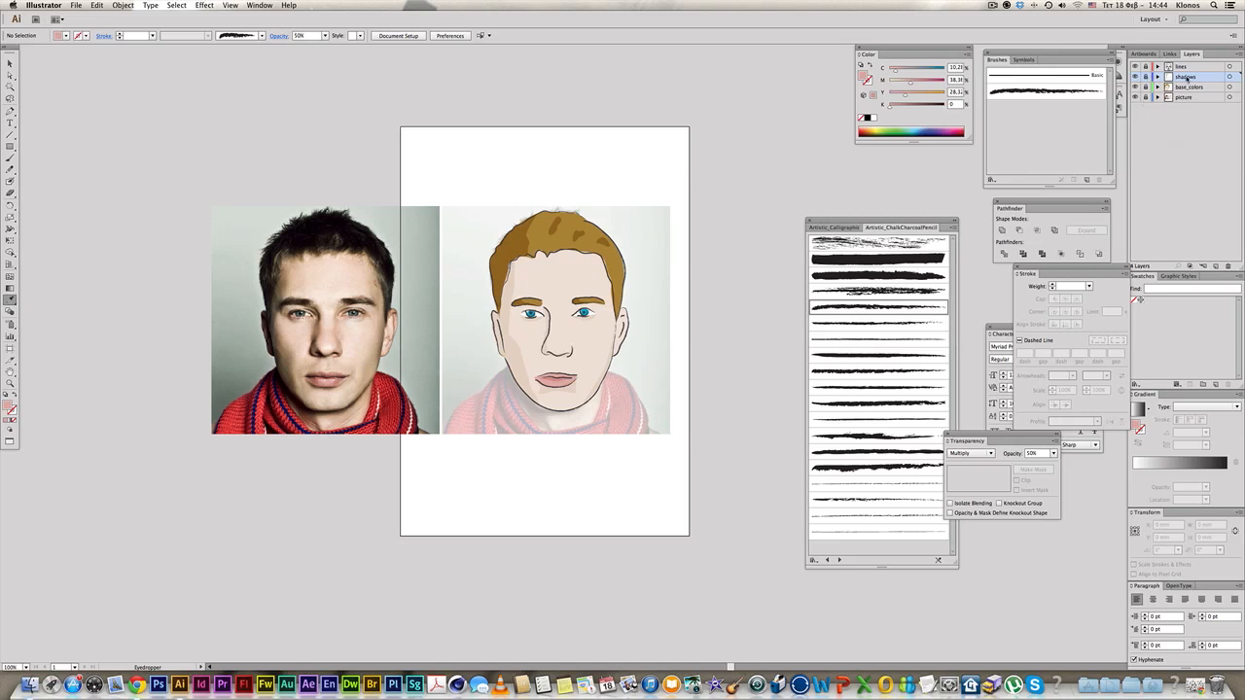
# - Add a layer named highlights above the shadows layer, and hide the base_colors and shadows layers
pyautogui.click(1216, 264)
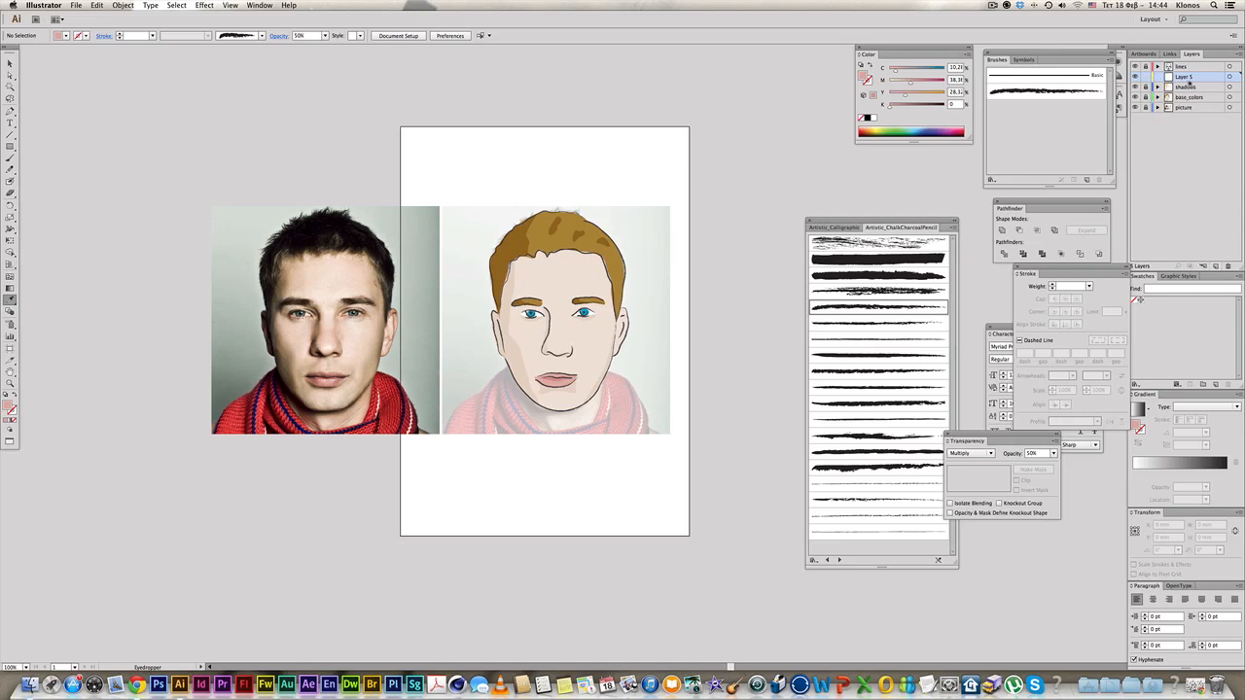
pyautogui.doubleClick(1184, 78)
pyautogui.click(10, 63)
pyautogui.moveTo(204, 145); pyautogui.dragTo(781, 481)
pyautogui.moveTo(447, 348); pyautogui.dragTo(305, 321)
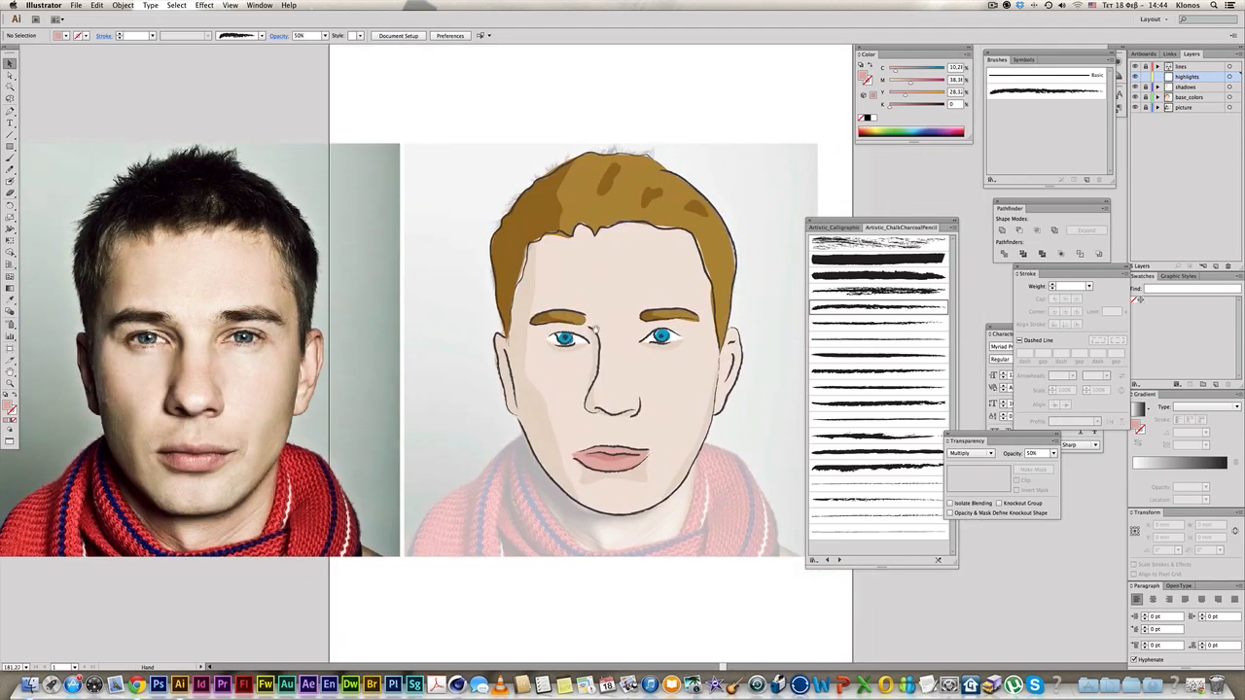
pyautogui.click(1134, 98)
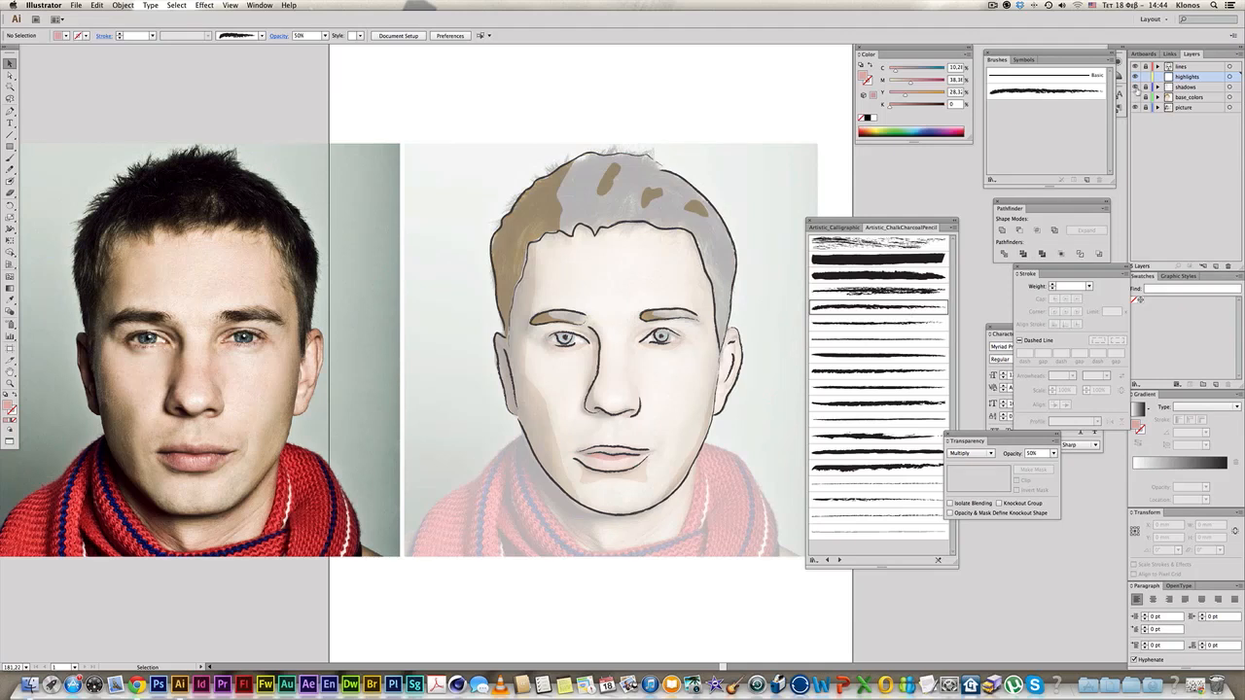
pyautogui.click(1135, 87)
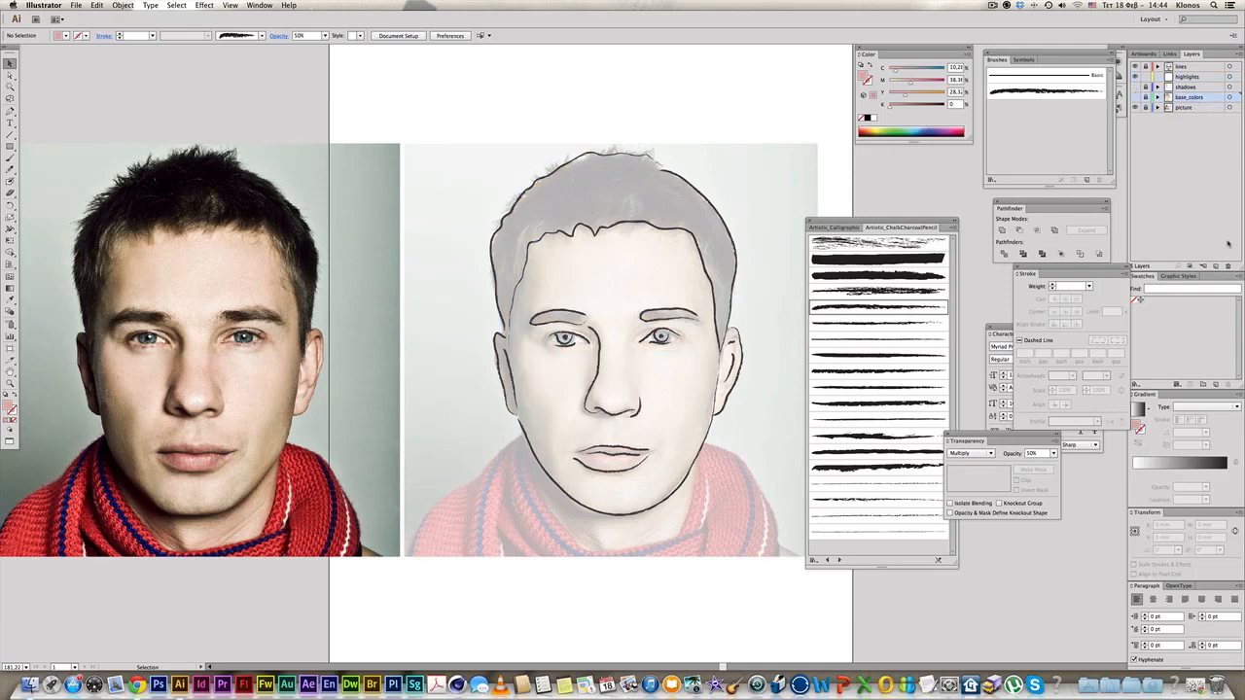
# - Draw a closed teardrop-shaped highlight along the tip and lower bridge of the nose with the Pen tool
pyautogui.click(10, 110)
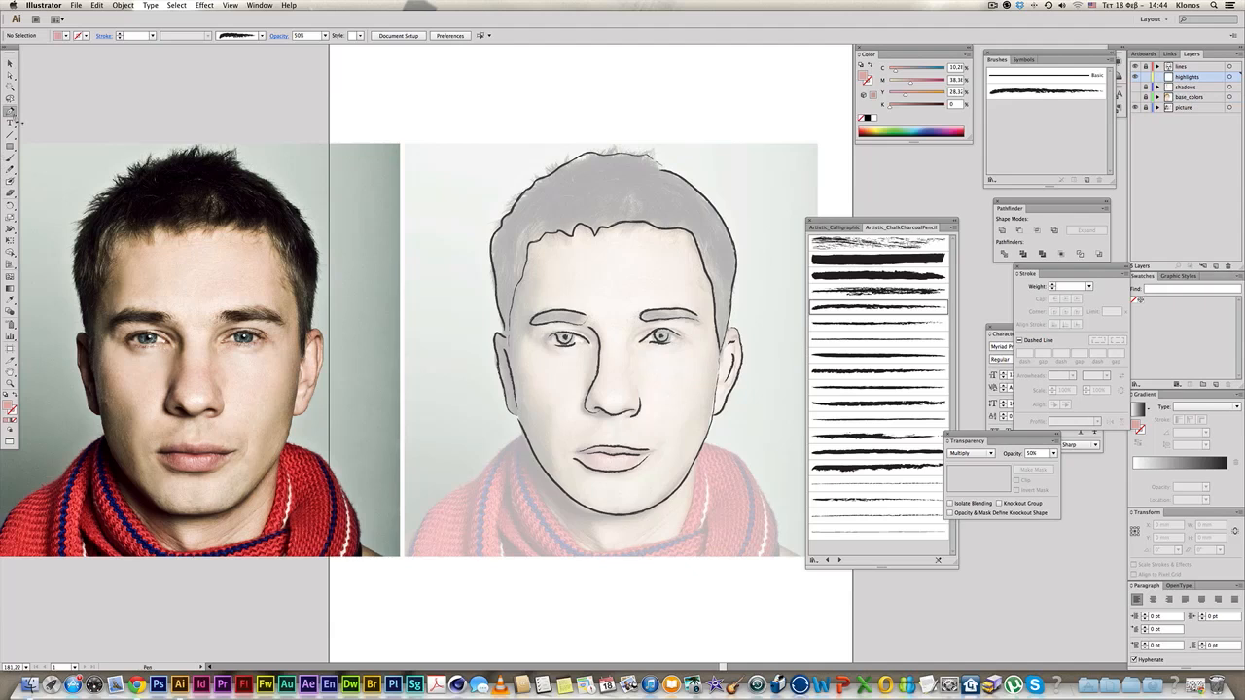
pyautogui.moveTo(545, 348); pyautogui.dragTo(747, 572)
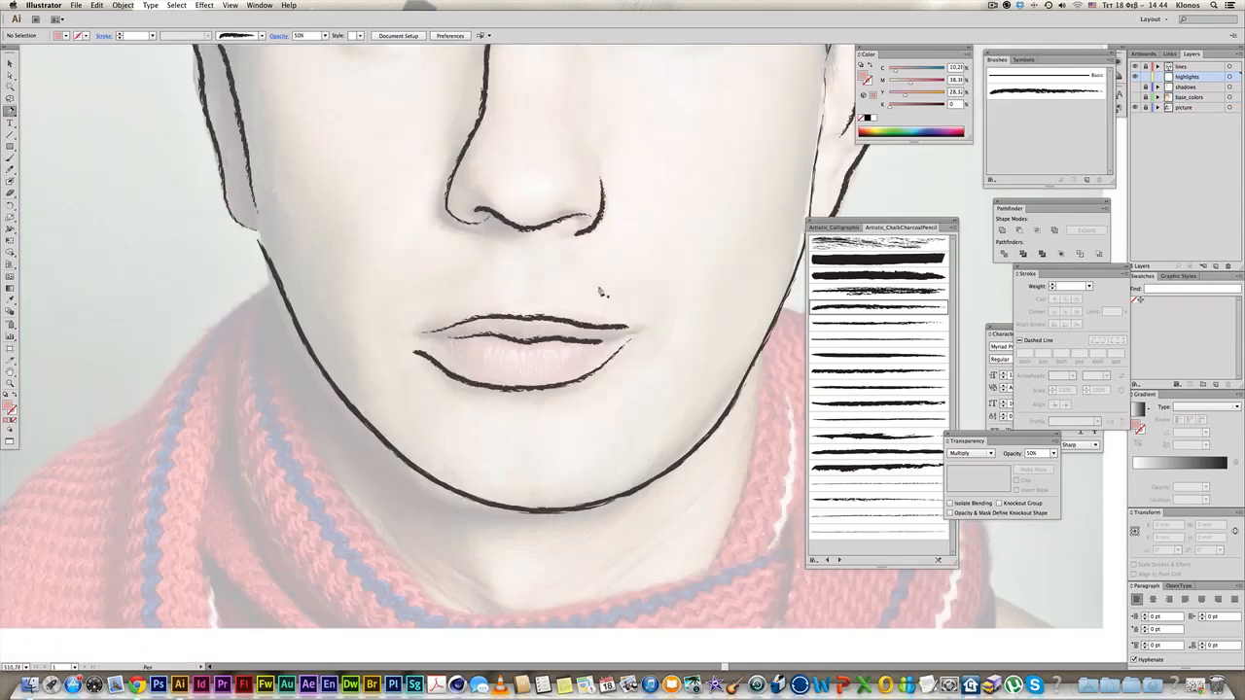
pyautogui.click(510, 173)
pyautogui.click(529, 201)
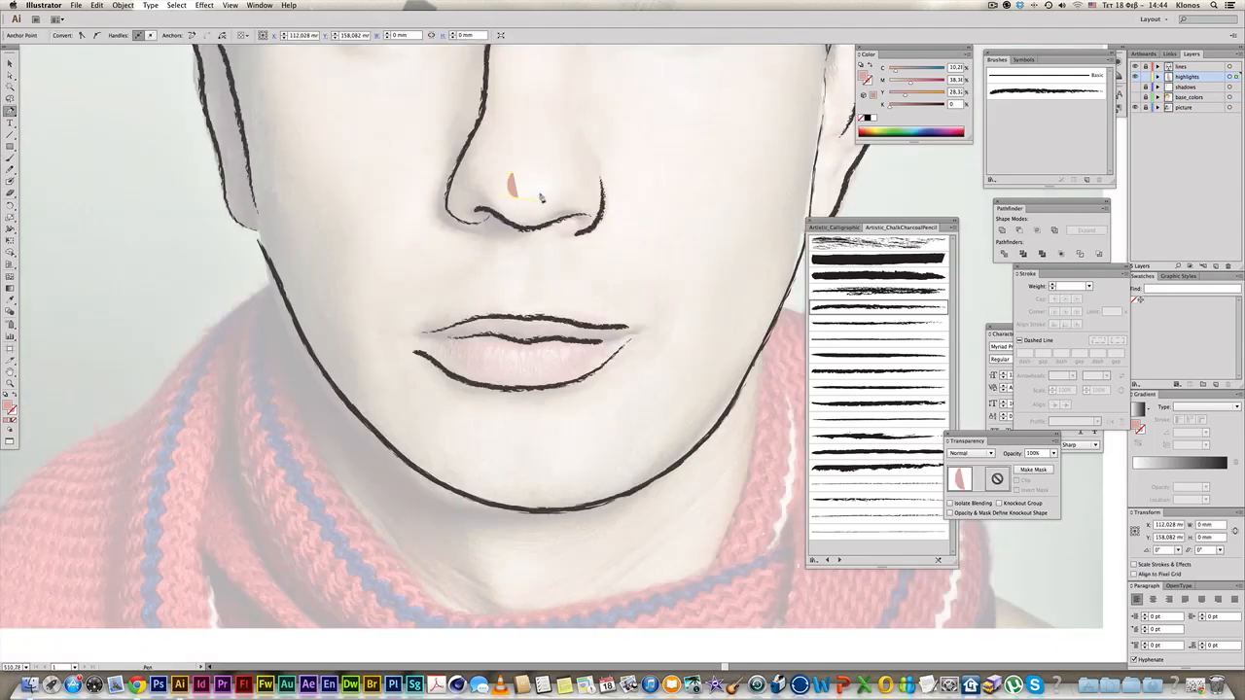
pyautogui.click(529, 171)
pyautogui.click(524, 149)
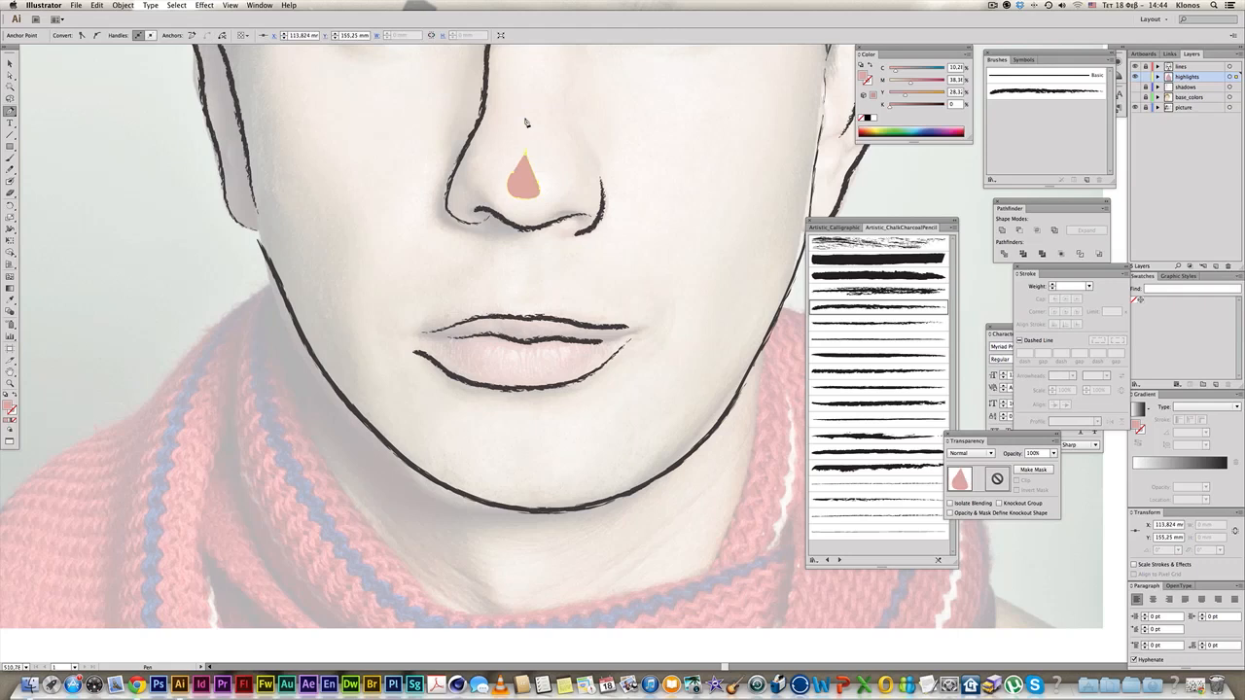
pyautogui.click(521, 120)
pyautogui.click(513, 174)
# - Draw two small closed highlight shapes side by side on the lower lip, one short and one elongated
pyautogui.click(488, 349)
pyautogui.moveTo(485, 365); pyautogui.dragTo(519, 372)
pyautogui.click(494, 357)
pyautogui.click(511, 352)
pyautogui.click(532, 369)
pyautogui.click(558, 364)
pyautogui.click(576, 355)
pyautogui.click(551, 353)
pyautogui.click(532, 359)
pyautogui.click(511, 353)
# - Draw a large closed highlight on the cheek beside the nose, tapering downward from below the eye
pyautogui.moveTo(520, 344); pyautogui.dragTo(547, 436)
pyautogui.keyDown('alt'); pyautogui.keyDown('super'); pyautogui.click(530, 387); pyautogui.keyUp('super'); pyautogui.keyUp('alt')
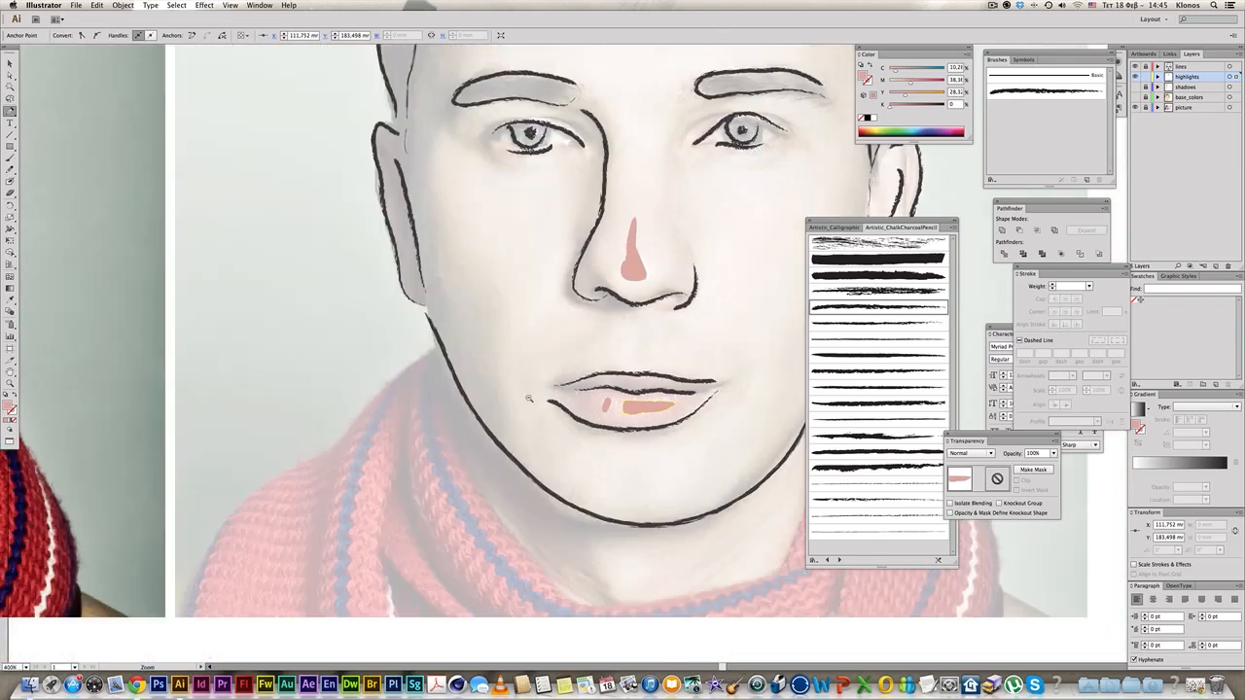
pyautogui.keyDown('alt'); pyautogui.keyDown('super'); pyautogui.click(523, 380); pyautogui.keyUp('super'); pyautogui.keyUp('alt')
pyautogui.moveTo(747, 225); pyautogui.dragTo(632, 335)
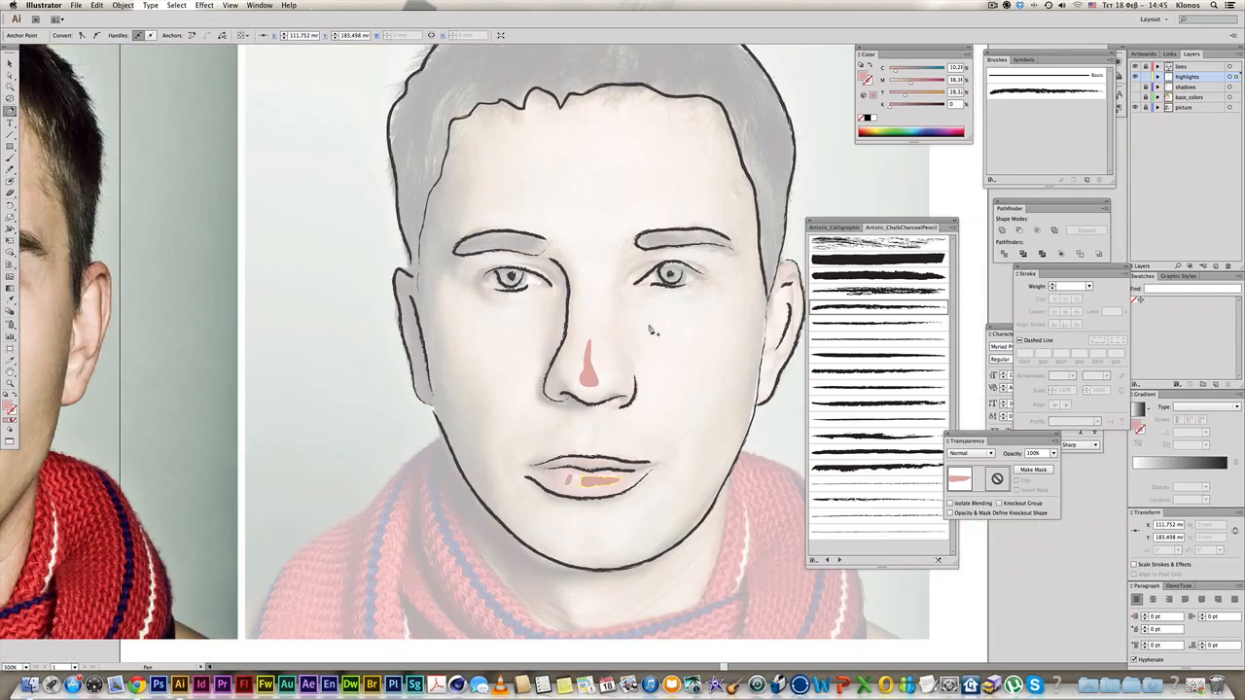
pyautogui.click(644, 337)
pyautogui.moveTo(674, 400); pyautogui.dragTo(679, 419)
pyautogui.click(698, 451)
pyautogui.moveTo(729, 325); pyautogui.dragTo(644, 362)
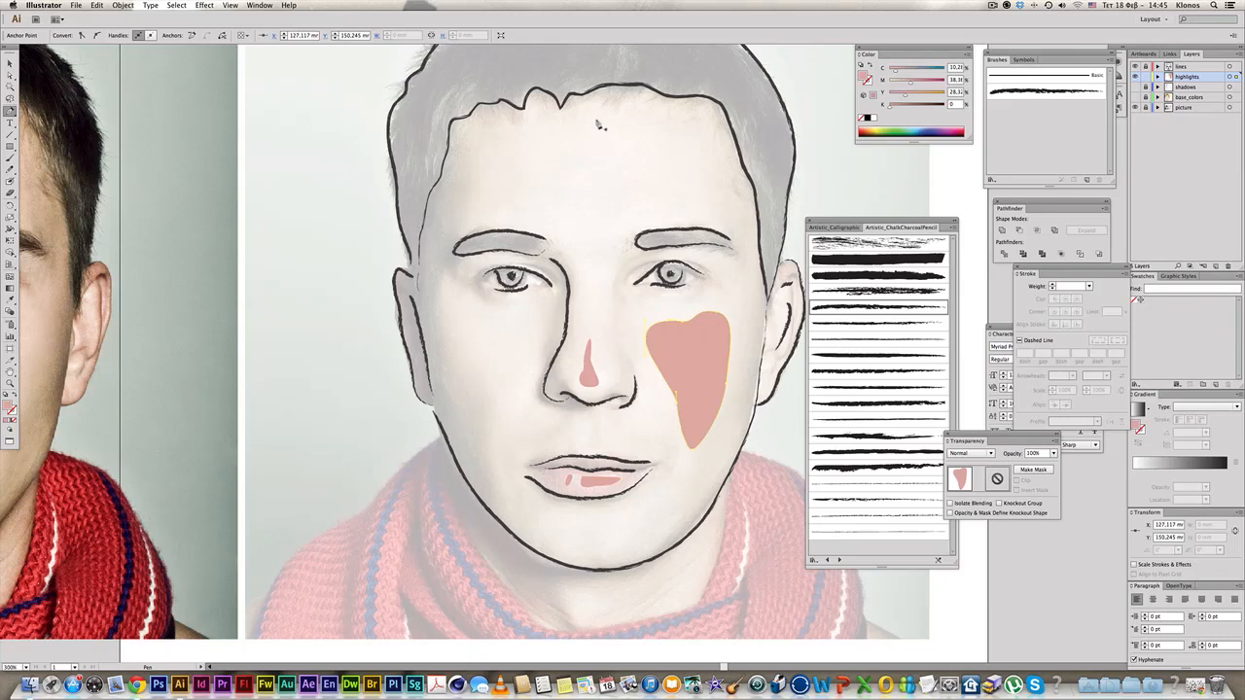
# - Draw a closed highlight shape on the forehead above the brow, on the same side as the cheek highlight, and deselect it
pyautogui.click(595, 127)
pyautogui.click(594, 219)
pyautogui.click(639, 213)
pyautogui.moveTo(683, 211); pyautogui.dragTo(648, 136)
pyautogui.click(595, 127)
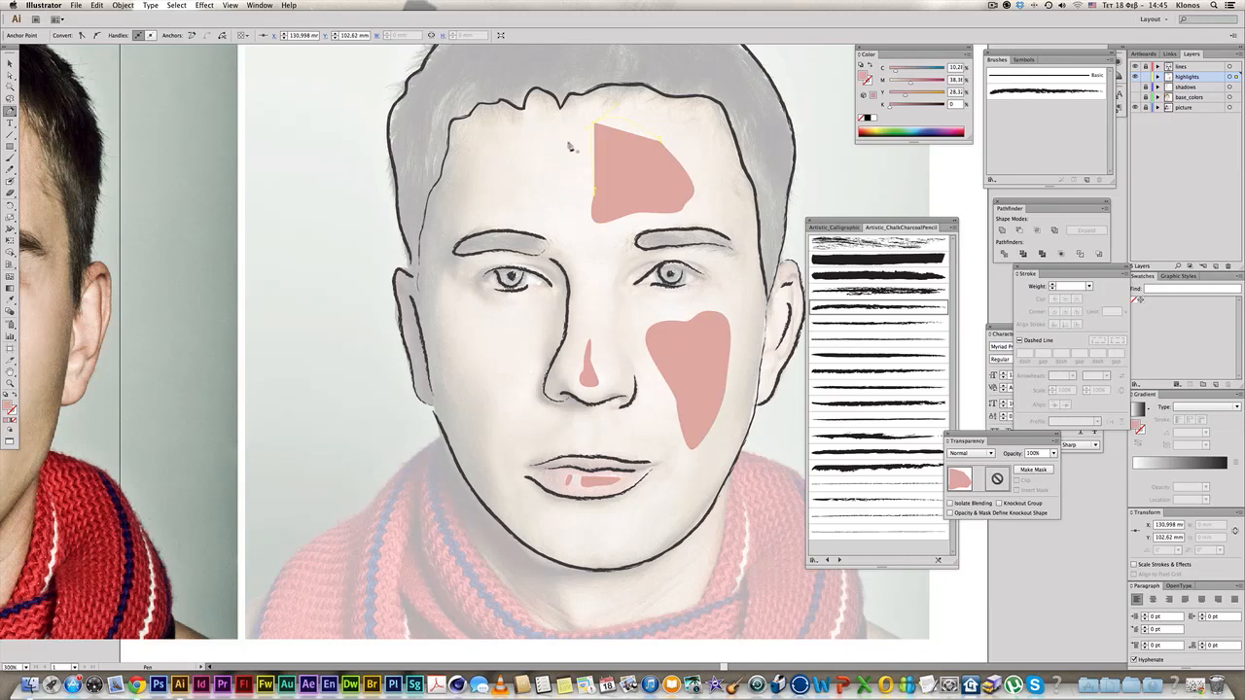
pyautogui.keyDown('super'); pyautogui.click(555, 154); pyautogui.keyUp('super')
# - Draw a tiny closed highlight shape beside the pupil in each eye
pyautogui.moveTo(369, 159); pyautogui.dragTo(881, 451)
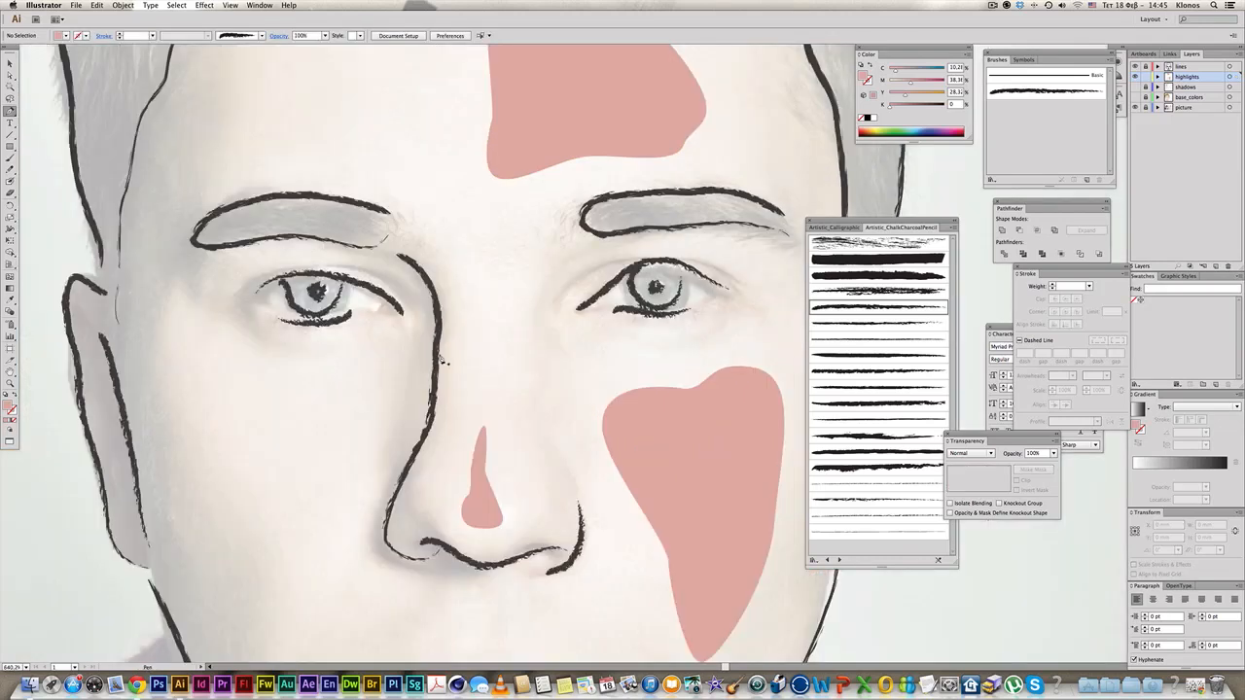
pyautogui.click(298, 287)
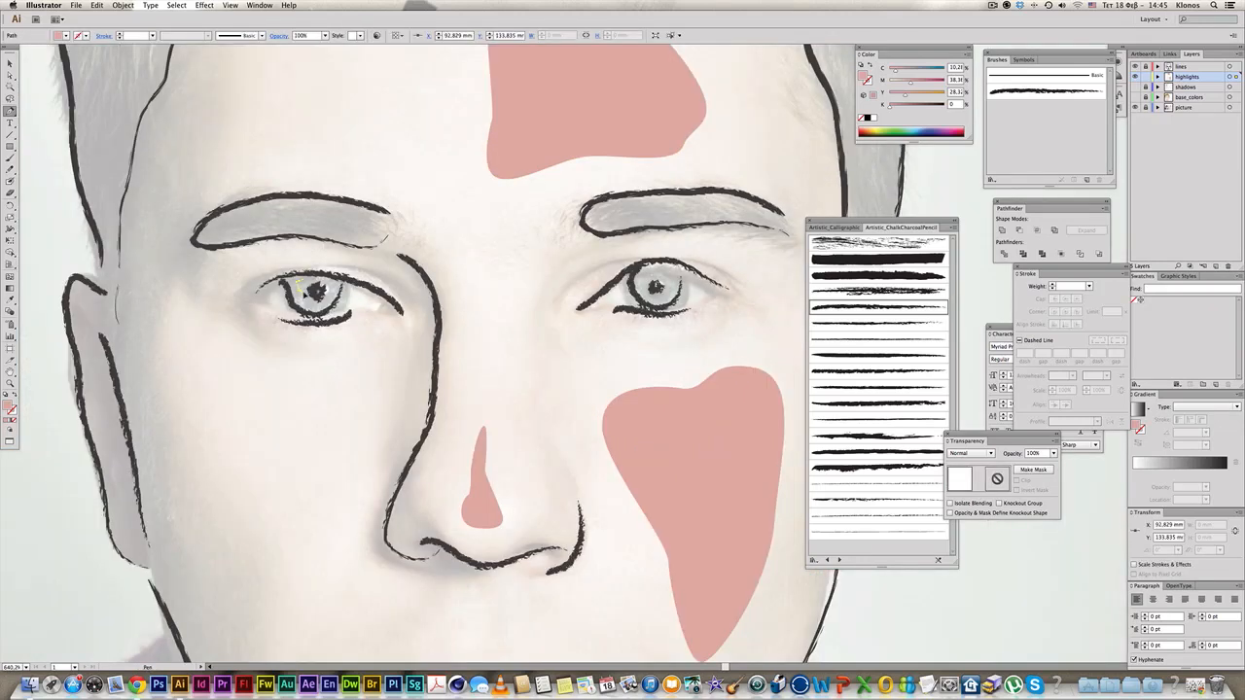
pyautogui.click(300, 289)
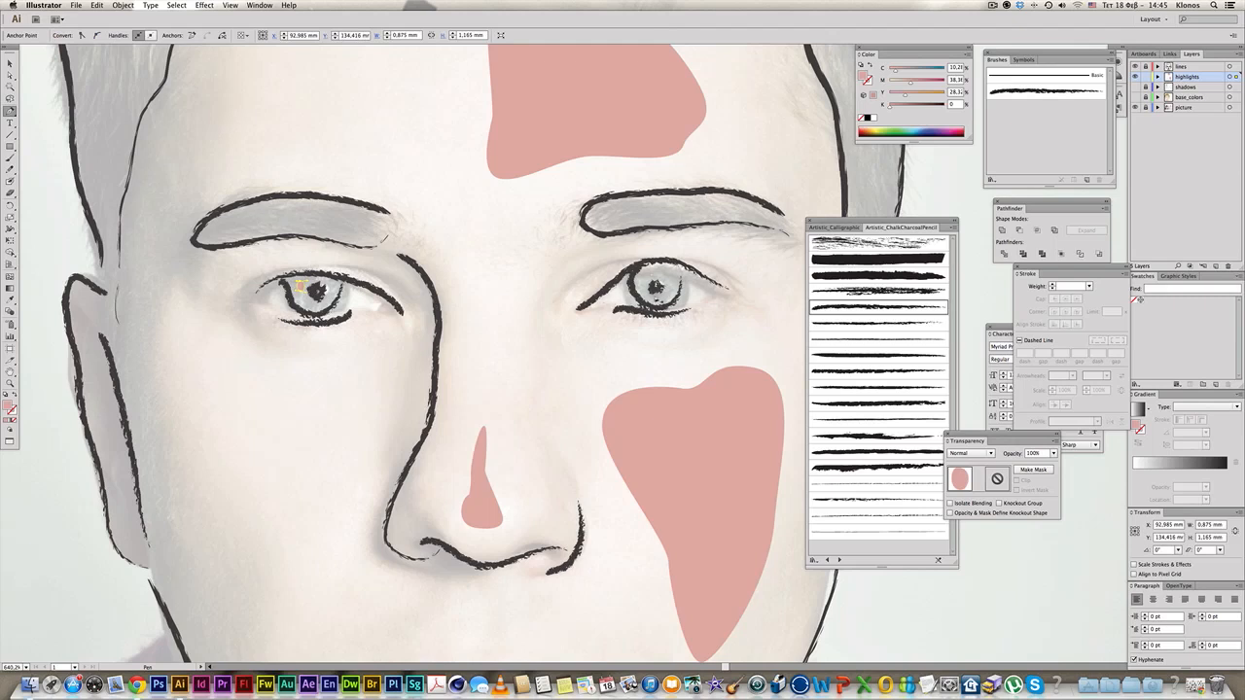
pyautogui.click(646, 272)
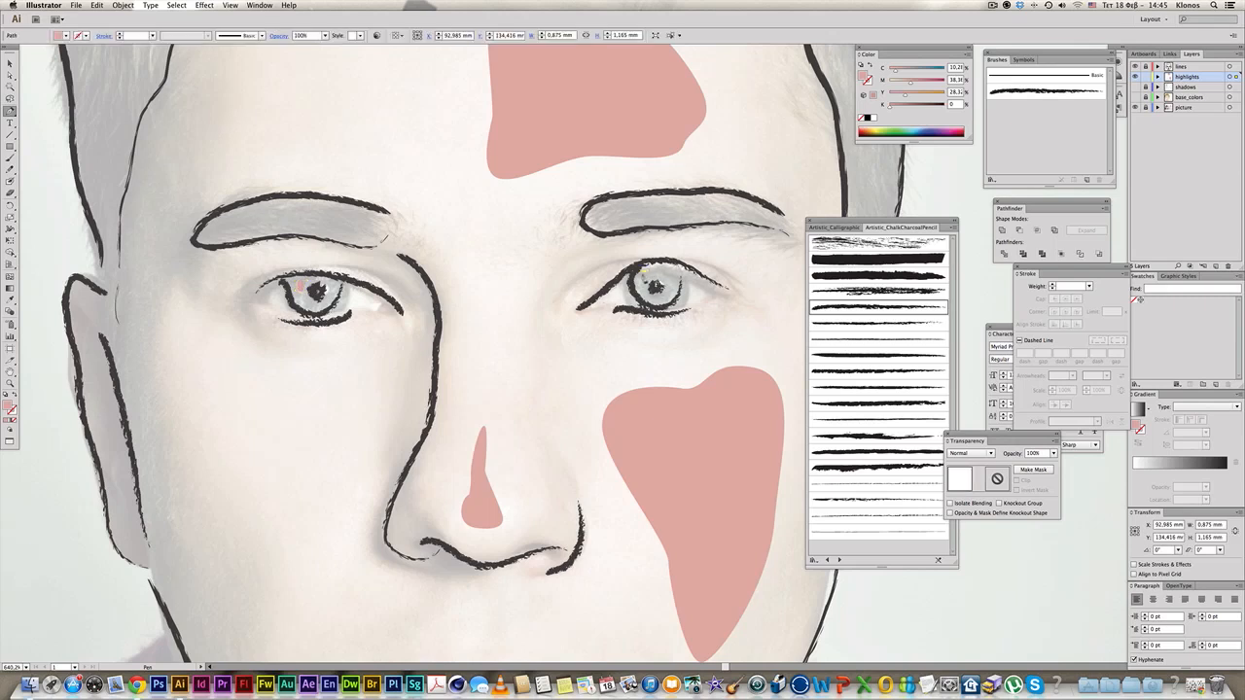
pyautogui.moveTo(643, 280); pyautogui.dragTo(645, 286)
pyautogui.click(642, 276)
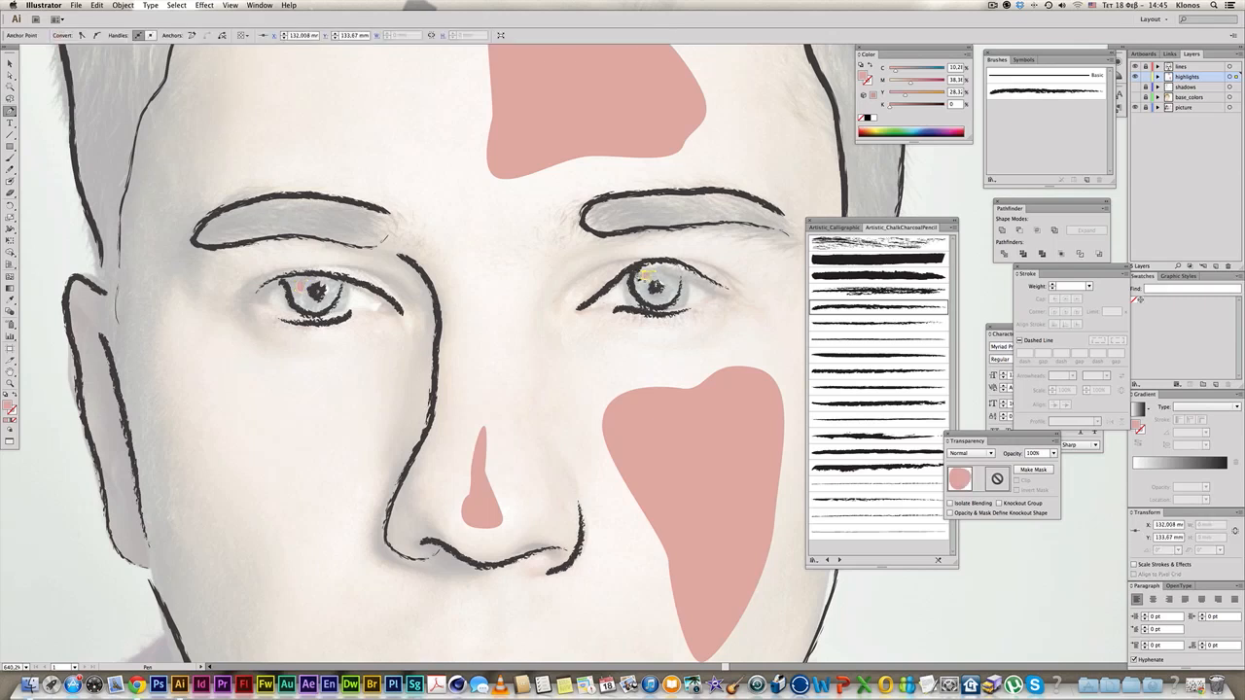
# - Make the base_colors and shadows layers visible again
pyautogui.keyDown('alt'); pyautogui.keyDown('super'); pyautogui.click(475, 263); pyautogui.keyUp('super'); pyautogui.keyUp('alt')
pyautogui.keyDown('alt'); pyautogui.keyDown('super'); pyautogui.click(534, 292); pyautogui.keyUp('super'); pyautogui.keyUp('alt')
pyautogui.keyDown('alt'); pyautogui.keyDown('super'); pyautogui.click(602, 302); pyautogui.keyUp('super'); pyautogui.keyUp('alt')
pyautogui.moveTo(579, 304); pyautogui.dragTo(461, 298)
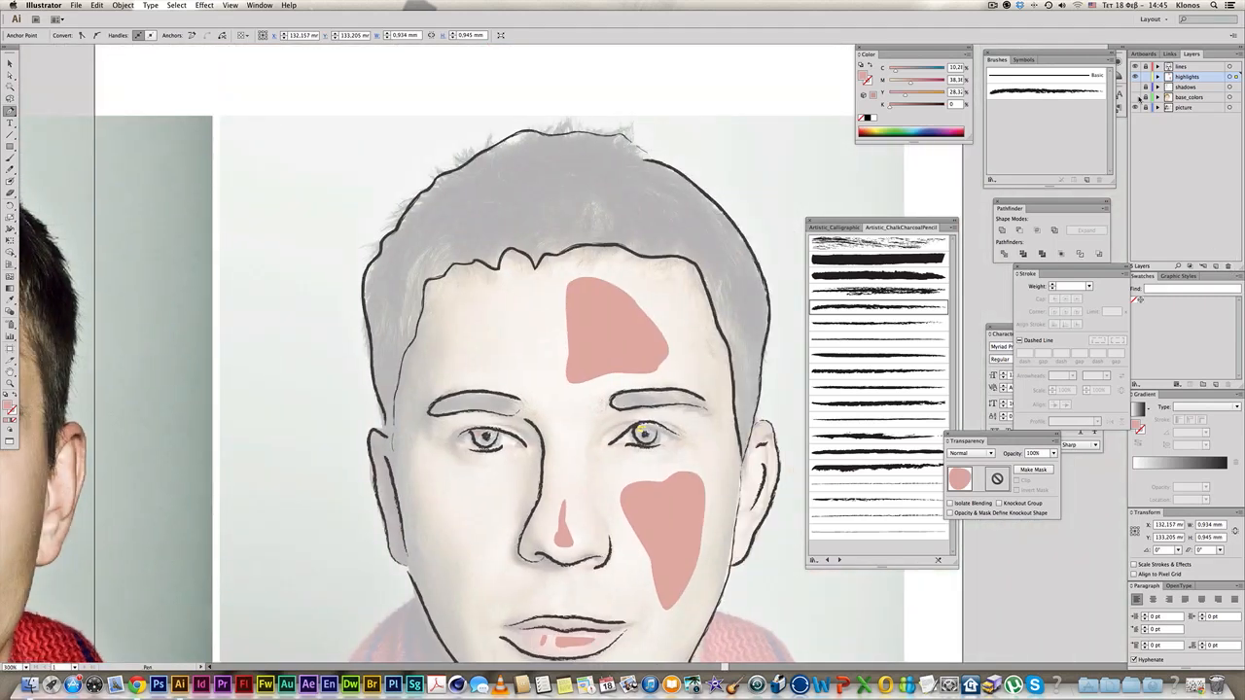
pyautogui.click(1135, 98)
pyautogui.click(1135, 86)
# - Fill the forehead, cheek and nose highlights with a light skin tone sampled from the photo's forehead, and deselect them
pyautogui.moveTo(666, 309); pyautogui.dragTo(634, 190)
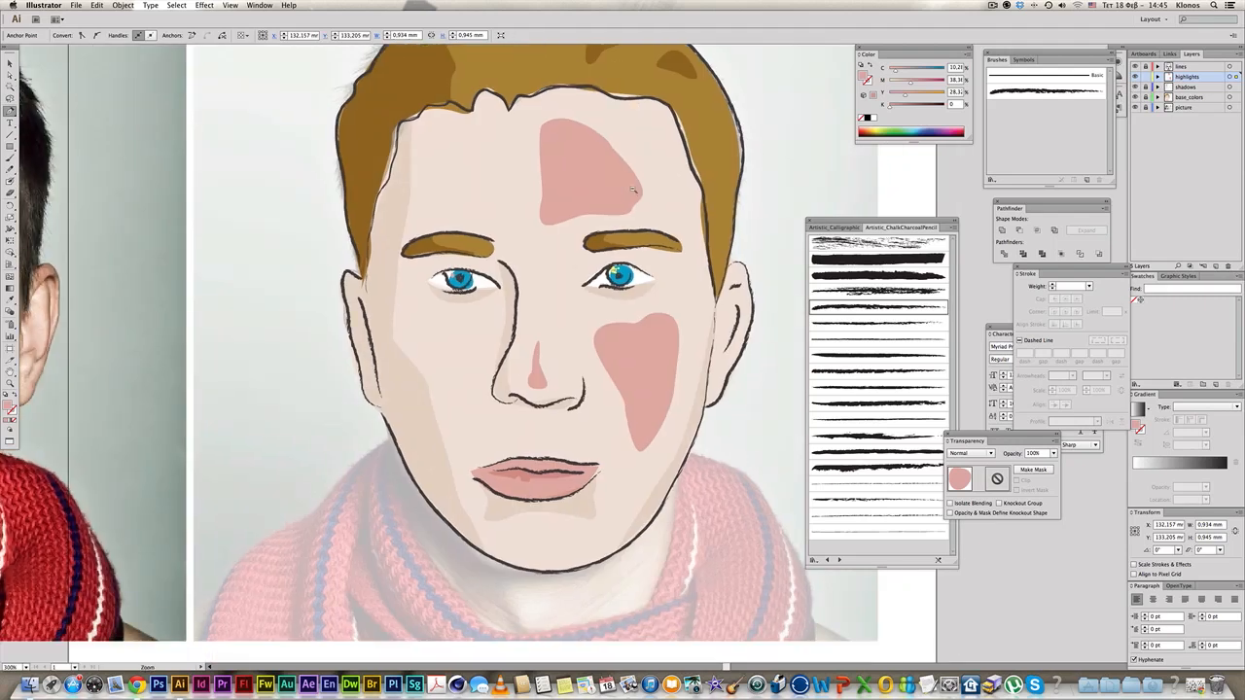
pyautogui.keyDown('alt'); pyautogui.keyDown('super'); pyautogui.click(641, 233); pyautogui.keyUp('super'); pyautogui.keyUp('alt')
pyautogui.click(10, 64)
pyautogui.click(570, 316)
pyautogui.click(620, 443)
pyautogui.keyDown('shift'); pyautogui.click(548, 444); pyautogui.keyUp('shift')
pyautogui.click(9, 301)
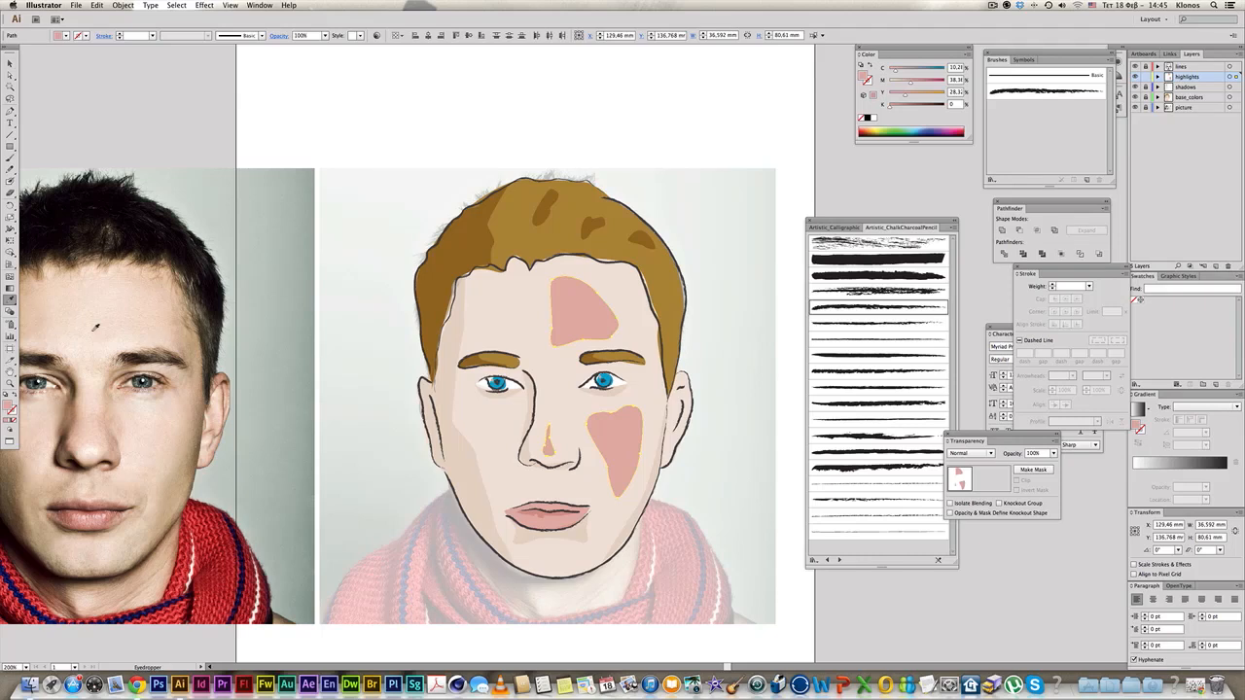
pyautogui.click(95, 328)
pyautogui.click(102, 340)
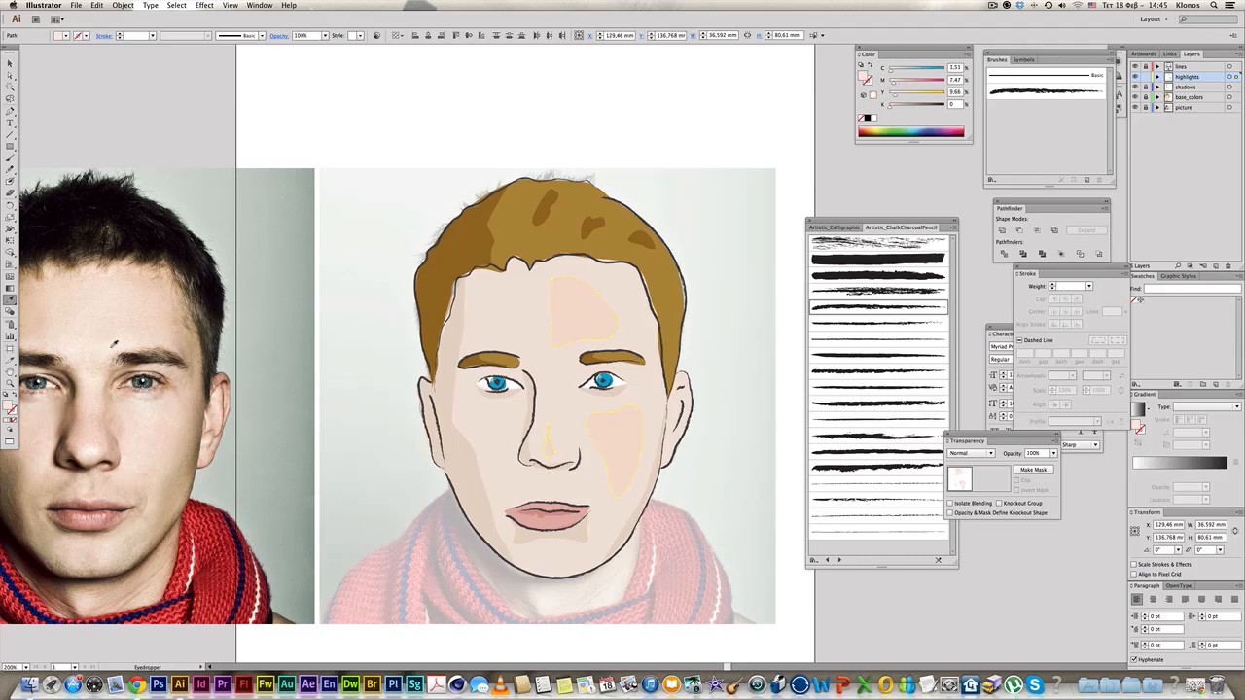
pyautogui.keyDown('super'); pyautogui.click(593, 108); pyautogui.keyUp('super')
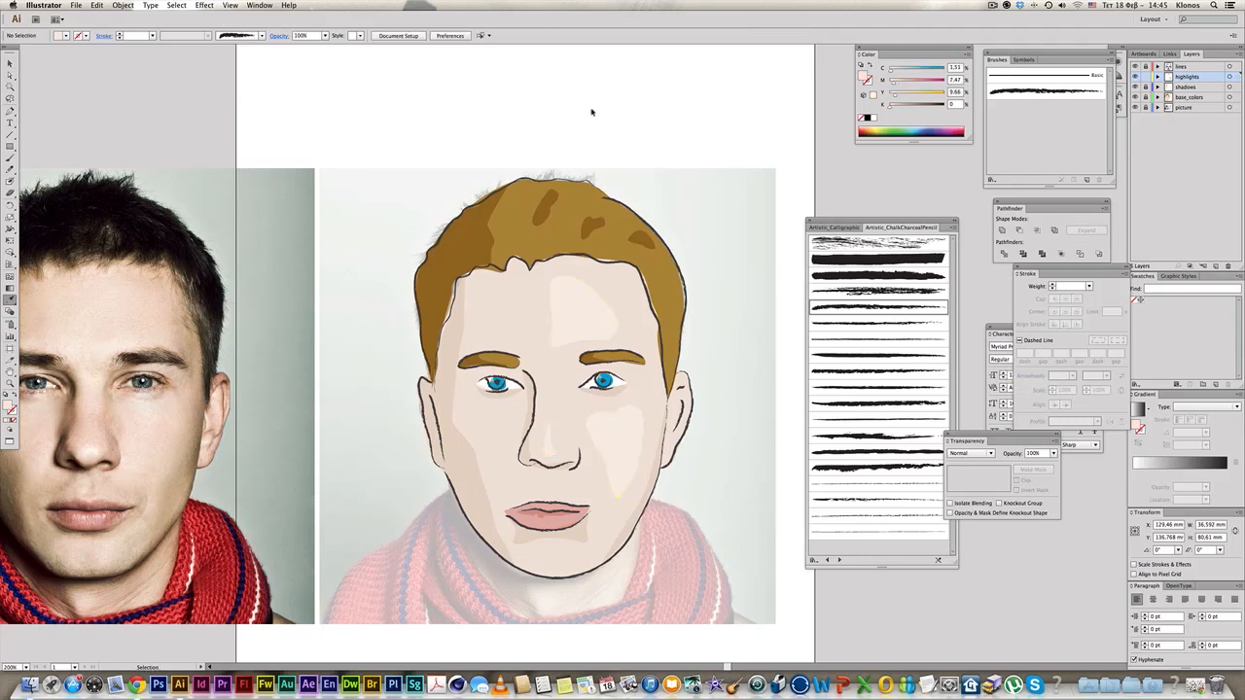
# - Fill both lower-lip highlights with a light pink sampled from the lips in the photo, and deselect them
pyautogui.moveTo(616, 245); pyautogui.dragTo(666, 192)
pyautogui.keyDown('super'); pyautogui.click(600, 469); pyautogui.keyUp('super')
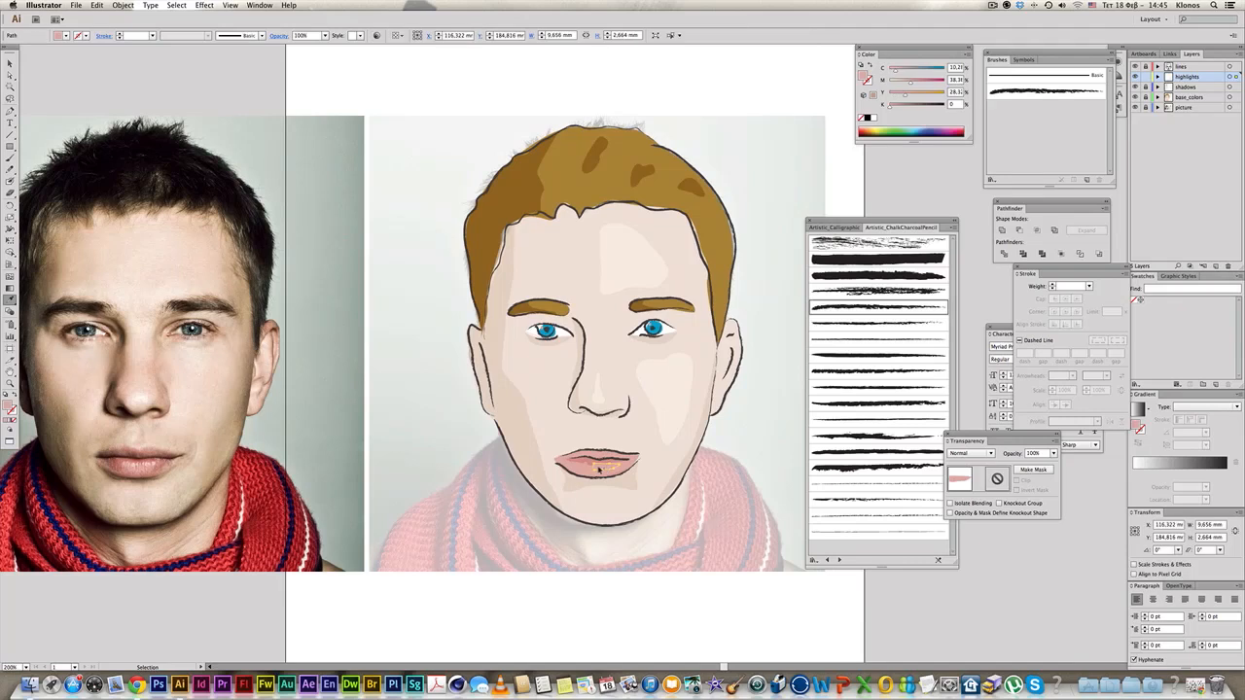
pyautogui.keyDown('shift'); pyautogui.keyDown('super'); pyautogui.click(583, 469); pyautogui.keyUp('super'); pyautogui.keyUp('shift')
pyautogui.press('i')
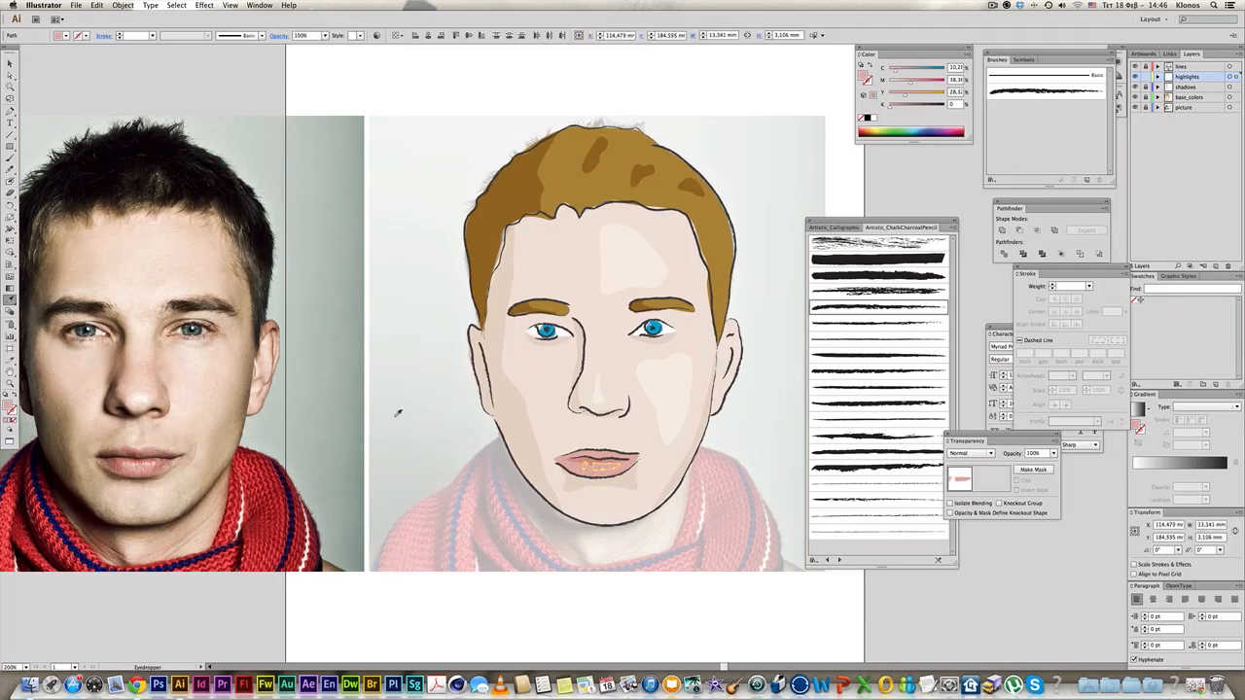
pyautogui.click(160, 456)
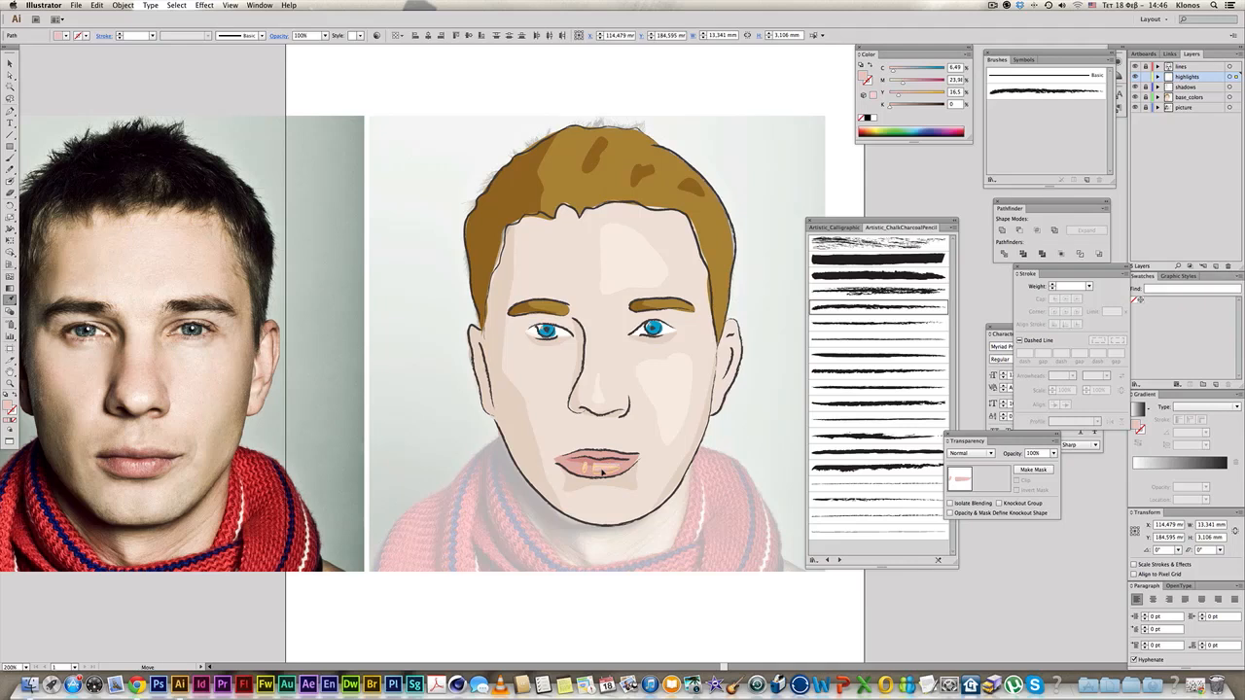
pyautogui.keyDown('super'); pyautogui.click(647, 588); pyautogui.keyUp('super')
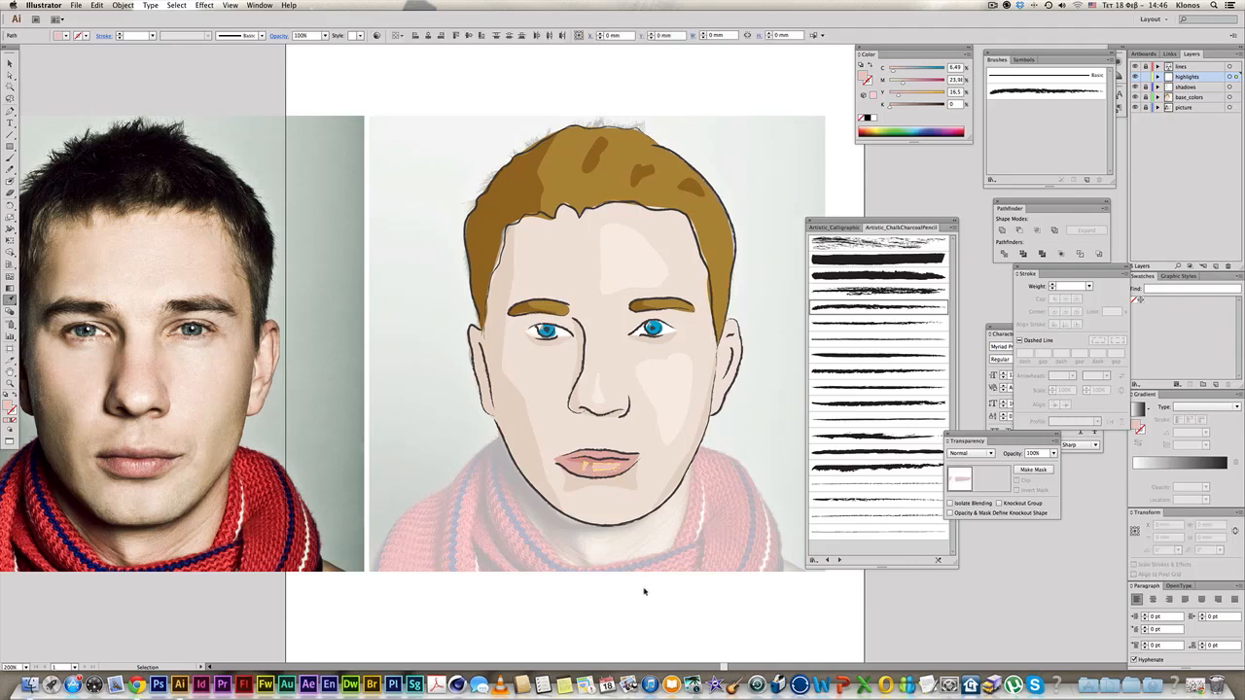
# - Select the highlight shapes in both eyes, fill them with white, and deselect them
pyautogui.press('space')
pyautogui.moveTo(649, 449); pyautogui.dragTo(644, 468)
pyautogui.keyDown('super'); pyautogui.click(647, 346); pyautogui.keyUp('super')
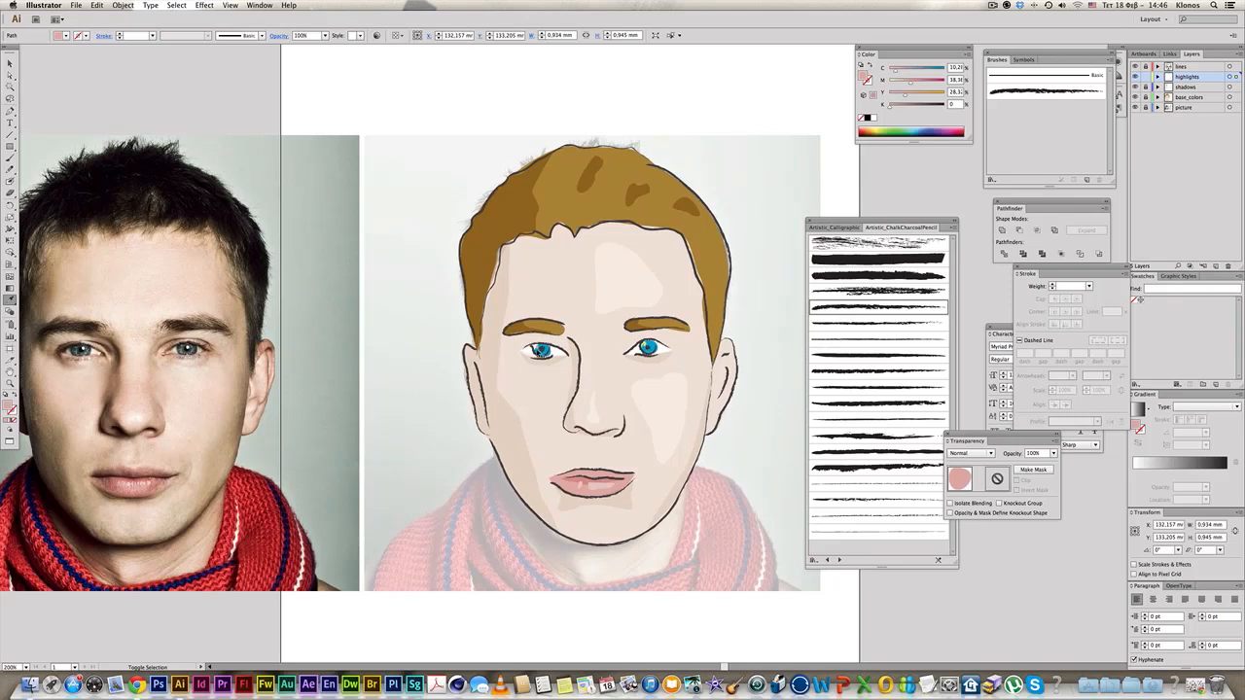
pyautogui.keyDown('shift'); pyautogui.keyDown('super'); pyautogui.click(539, 349); pyautogui.keyUp('super'); pyautogui.keyUp('shift')
pyautogui.keyDown('super'); pyautogui.click(576, 101); pyautogui.keyUp('super')
# - Reposition the white highlights slightly within the irises, closer to the pupils, and deselect them
pyautogui.moveTo(443, 187); pyautogui.dragTo(818, 475)
pyautogui.keyDown('super'); pyautogui.click(654, 386); pyautogui.keyUp('super')
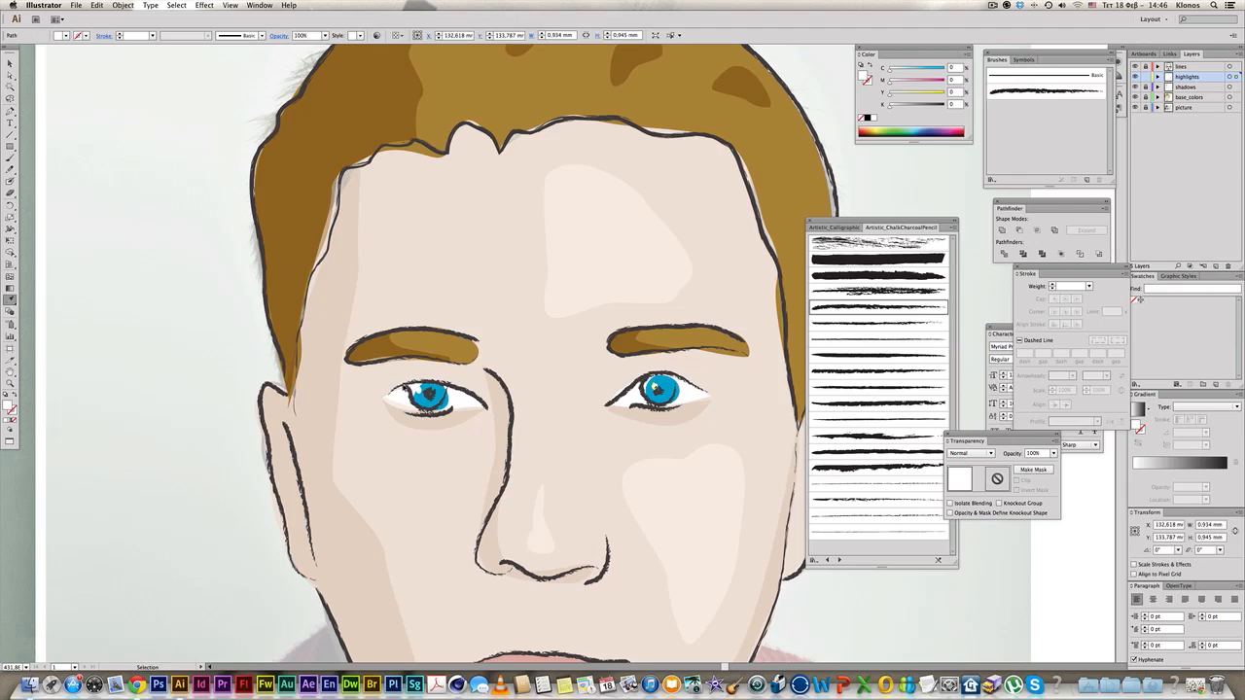
pyautogui.moveTo(428, 394); pyautogui.dragTo(427, 393)
pyautogui.keyDown('super'); pyautogui.click(142, 279); pyautogui.keyUp('super')
# - Move both white eye highlights onto the unlocked lines layer in their same position, and relock that layer
pyautogui.keyDown('super'); pyautogui.click(426, 392); pyautogui.keyUp('super')
pyautogui.keyDown('shift'); pyautogui.keyDown('super'); pyautogui.click(656, 388); pyautogui.keyUp('super'); pyautogui.keyUp('shift')
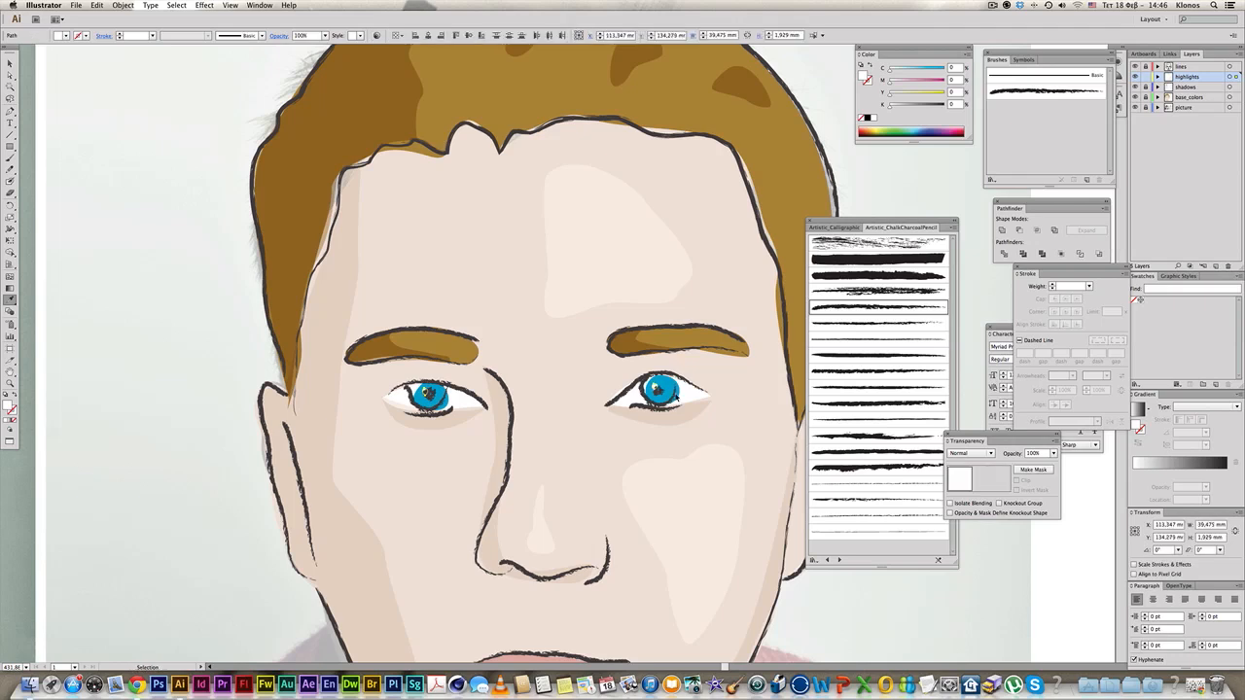
pyautogui.press('super+x')
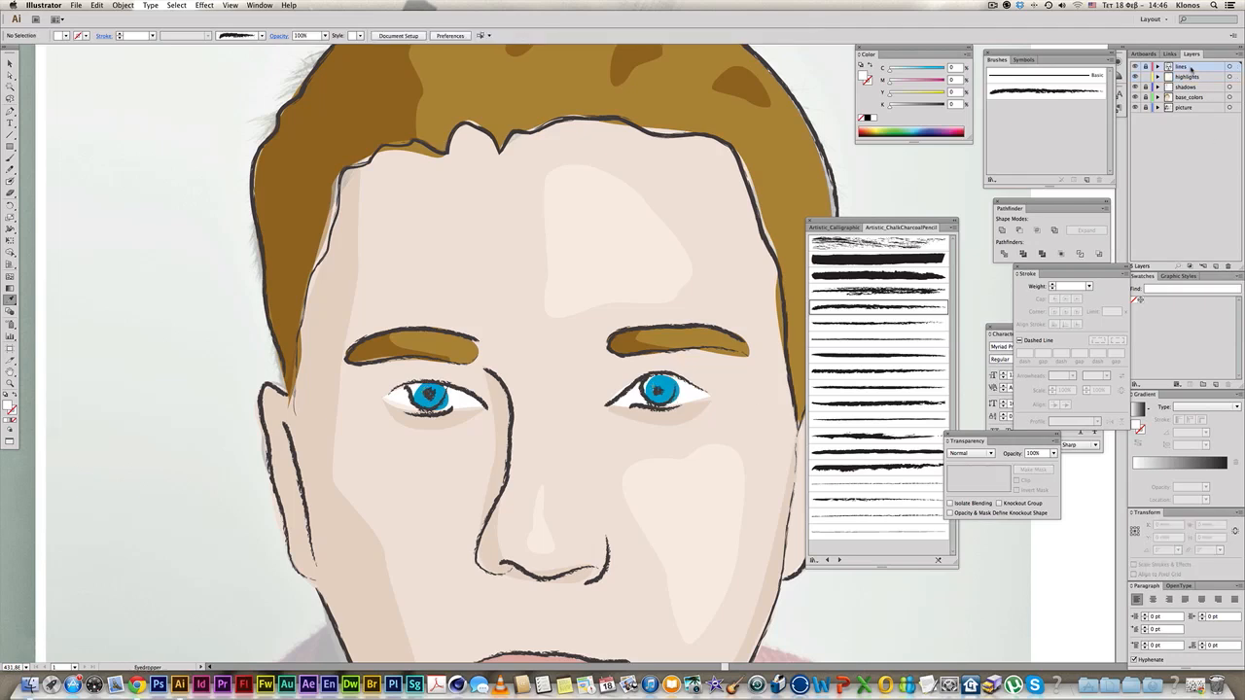
pyautogui.click(1145, 68)
pyautogui.press('super+f')
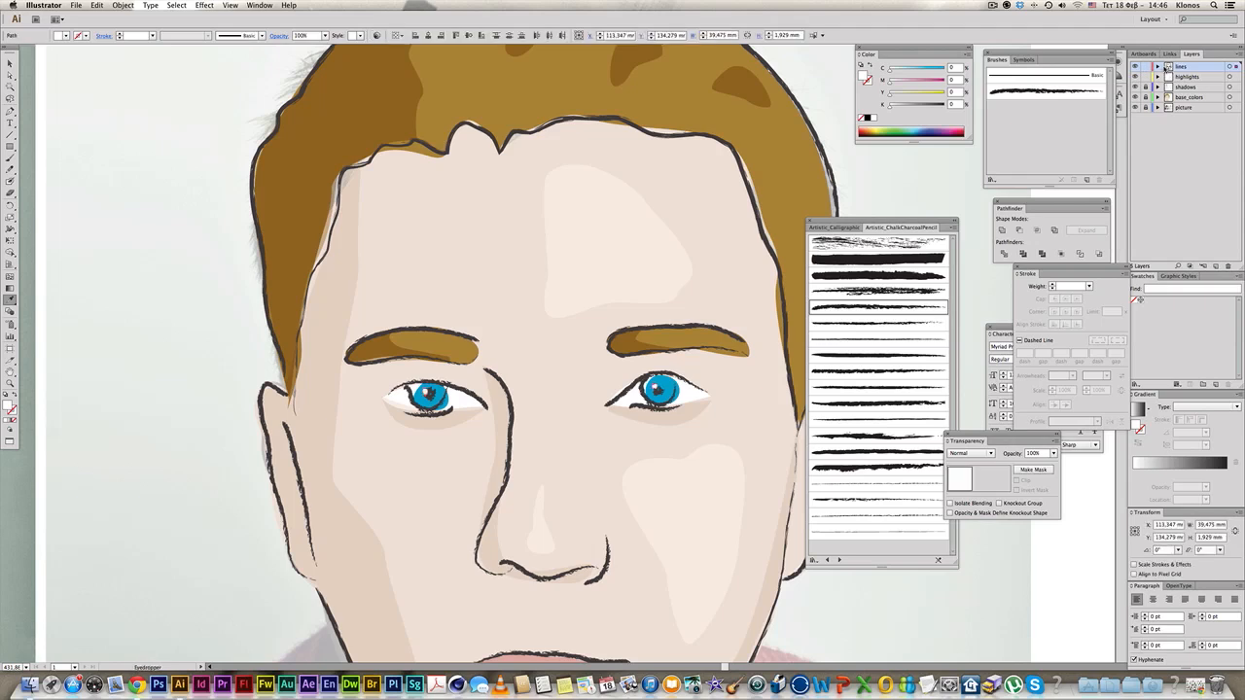
pyautogui.click(1146, 67)
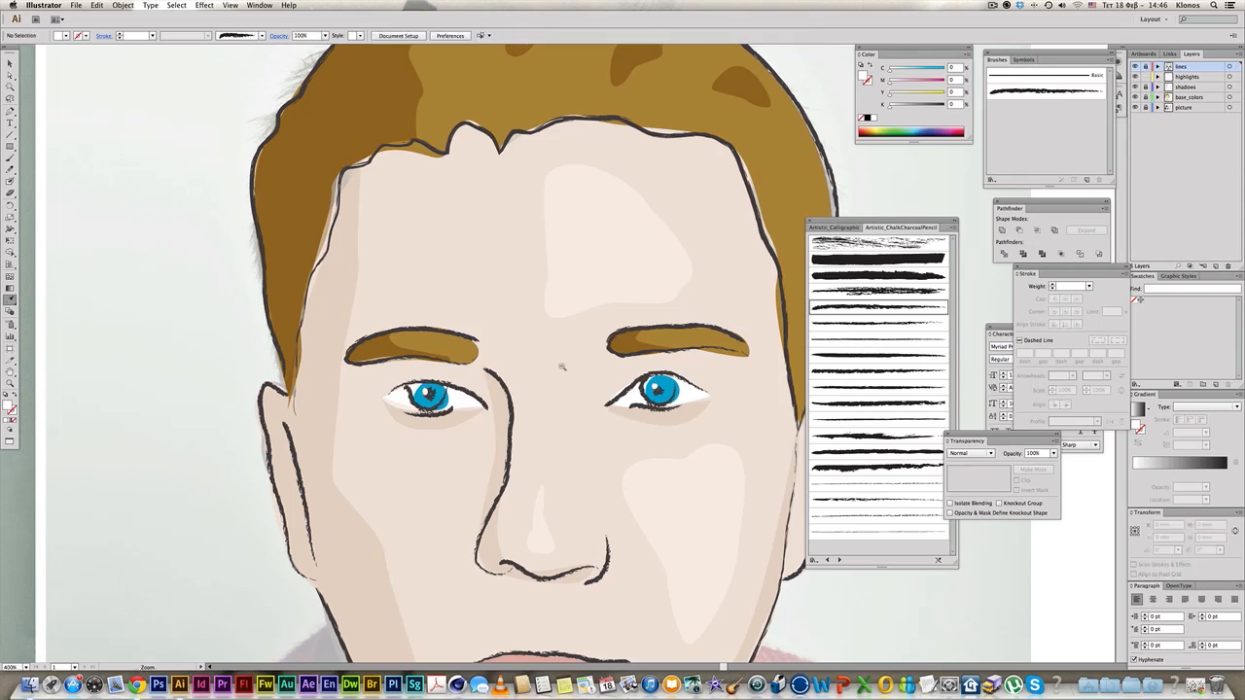
# - Draw a small highlight shape with the Pen tool on each eyebrow in the highlights layer
pyautogui.keyDown('alt'); pyautogui.keyDown('super'); pyautogui.click(562, 366); pyautogui.keyUp('super'); pyautogui.keyUp('alt')
pyautogui.keyDown('alt'); pyautogui.keyDown('super'); pyautogui.click(562, 365); pyautogui.keyUp('super'); pyautogui.keyUp('alt')
pyautogui.keyDown('alt'); pyautogui.keyDown('super'); pyautogui.click(583, 377); pyautogui.keyUp('super'); pyautogui.keyUp('alt')
pyautogui.keyDown('alt'); pyautogui.keyDown('super'); pyautogui.click(589, 377); pyautogui.keyUp('super'); pyautogui.keyUp('alt')
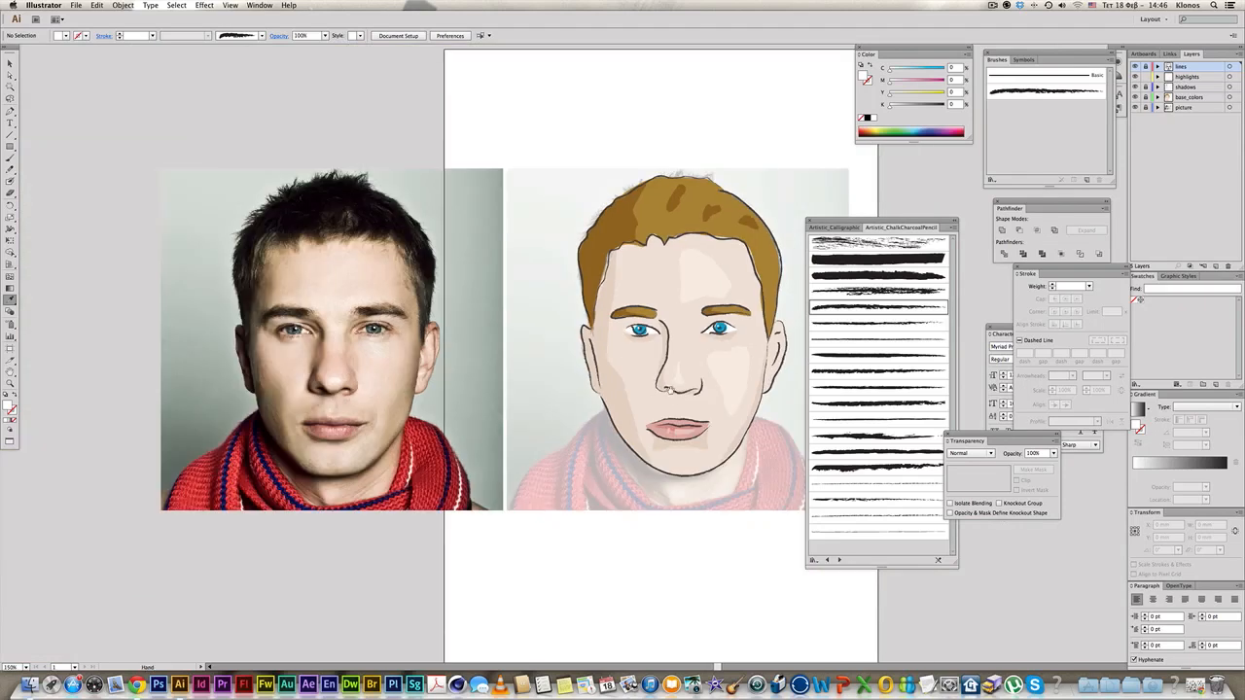
pyautogui.moveTo(671, 390); pyautogui.dragTo(526, 356)
pyautogui.press('i')
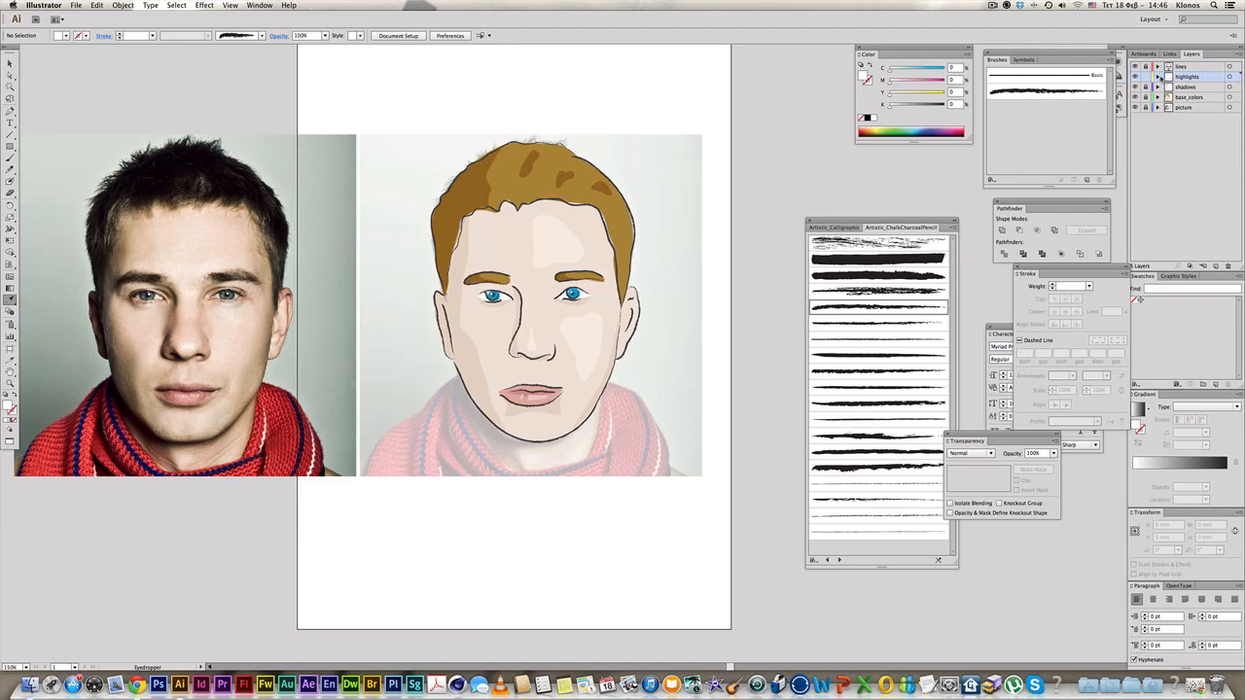
pyautogui.click(10, 111)
pyautogui.moveTo(356, 99); pyautogui.dragTo(831, 557)
pyautogui.moveTo(327, 165); pyautogui.dragTo(803, 529)
pyautogui.click(449, 243)
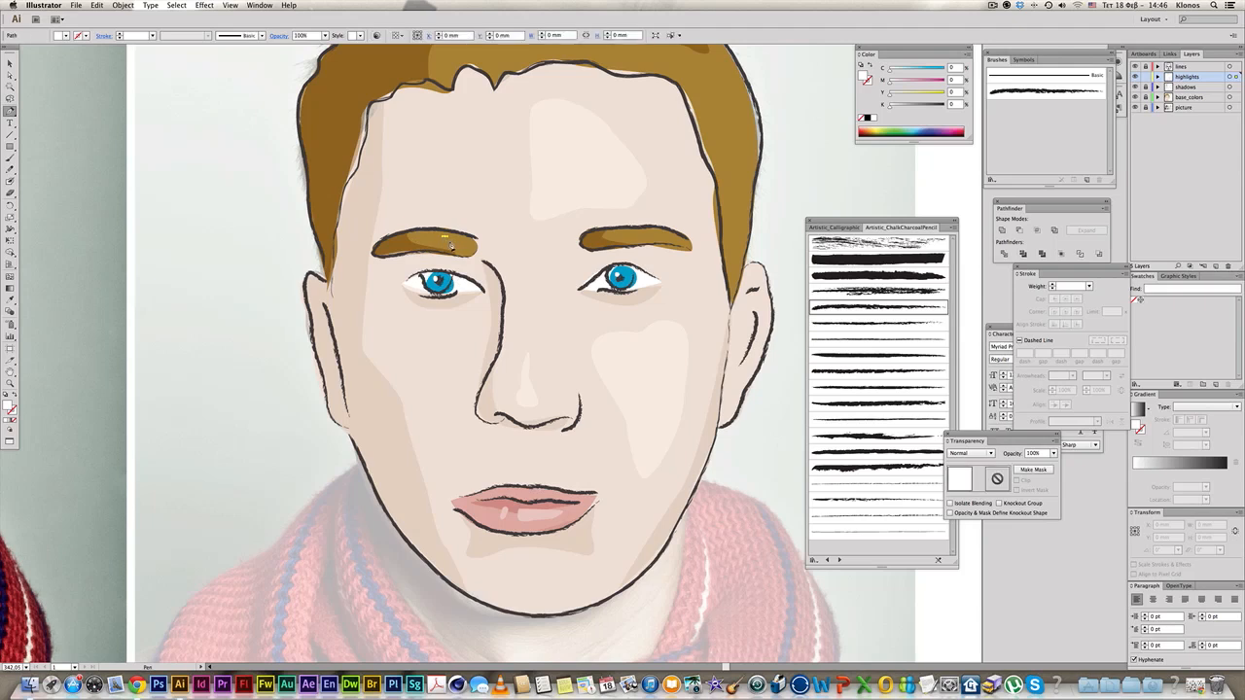
pyautogui.click(446, 237)
pyautogui.click(642, 237)
pyautogui.click(672, 238)
pyautogui.click(643, 237)
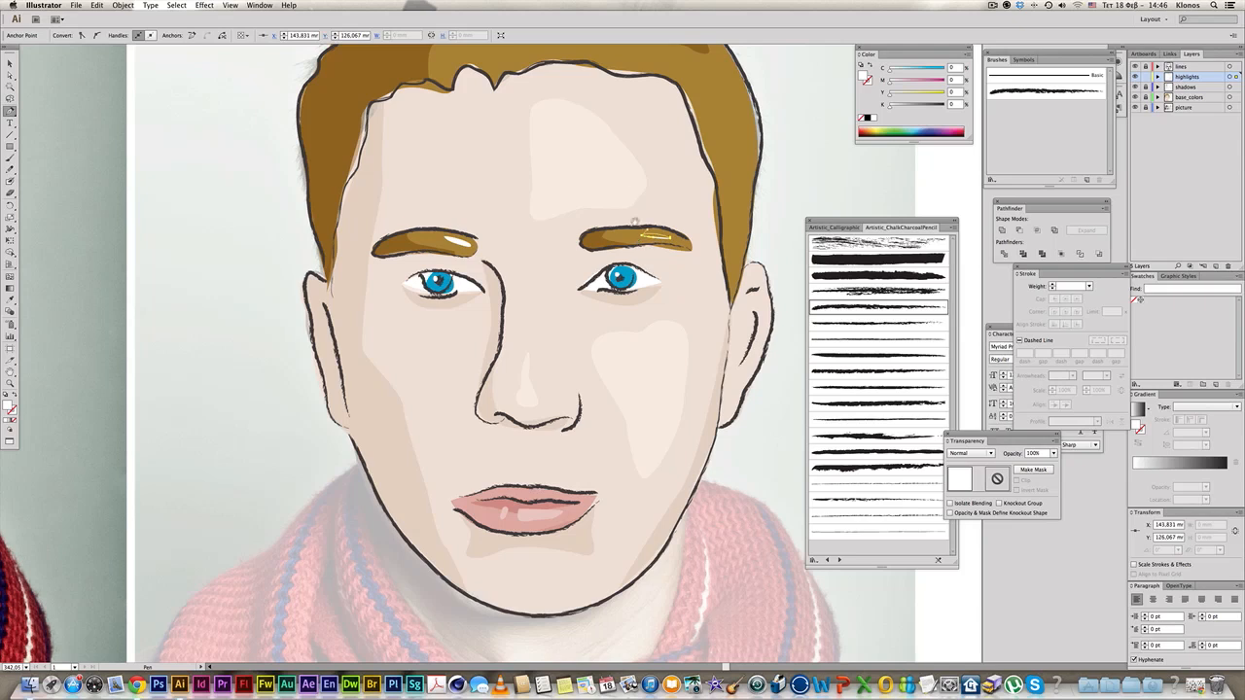
# - Draw a curved highlight shape in the hair above the temple on the image's right side
pyautogui.scroll(5, 680, 224)
pyautogui.moveTo(708, 211); pyautogui.dragTo(706, 212)
pyautogui.moveTo(700, 217)
pyautogui.mouseDown()
pyautogui.moveTo(726, 256)
pyautogui.moveTo(736, 246)
pyautogui.moveTo(721, 221)
pyautogui.moveTo(695, 213)
pyautogui.mouseUp()
pyautogui.moveTo(667, 187); pyautogui.dragTo(605, 245)
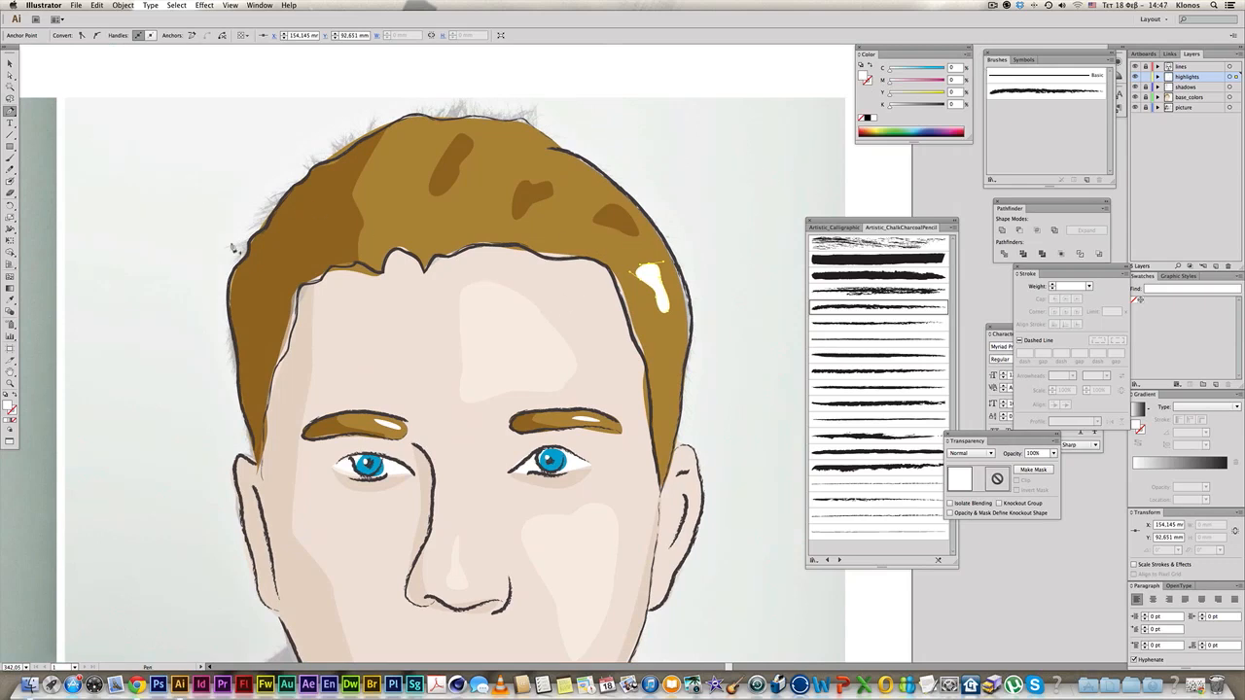
# - Draw two narrow, slanted highlight shapes in the hair above the forehead
pyautogui.click(477, 189)
pyautogui.moveTo(466, 211); pyautogui.dragTo(472, 196)
pyautogui.click(481, 203)
pyautogui.click(490, 181)
pyautogui.click(384, 189)
pyautogui.moveTo(395, 214); pyautogui.dragTo(405, 213)
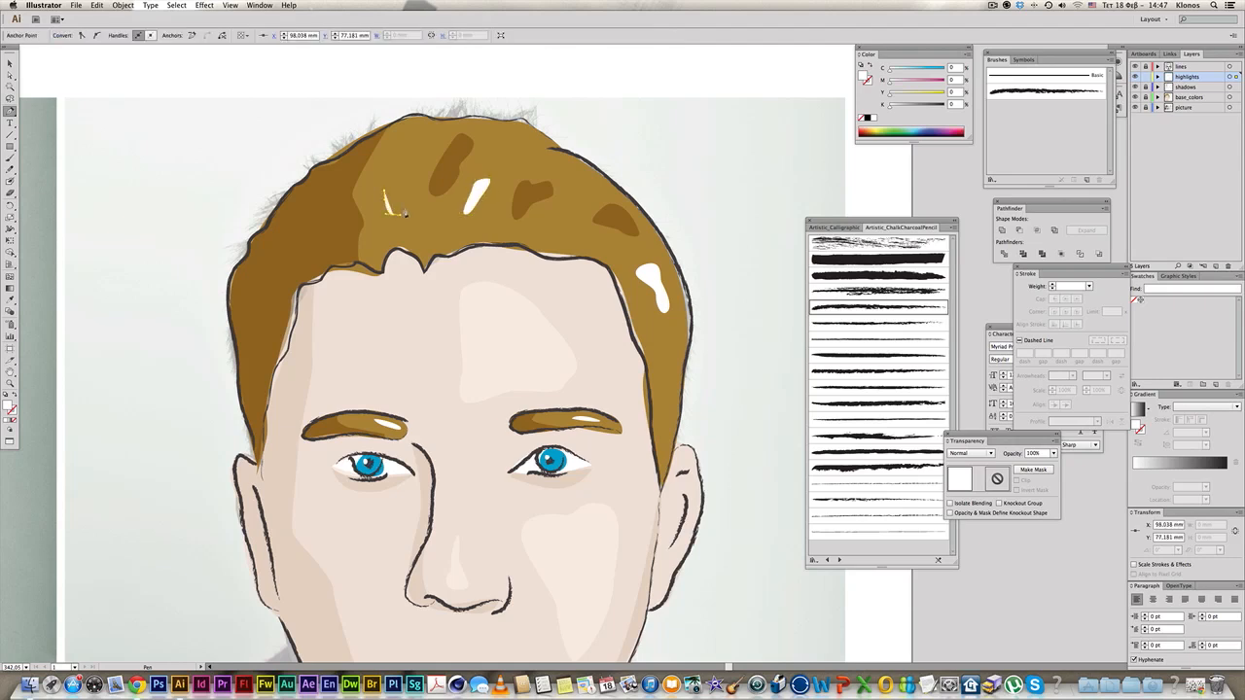
pyautogui.click(409, 165)
pyautogui.click(386, 192)
# - Fill all hair and eyebrow highlights with the sampled base hair brown, set its black value to 0%, and deselect them
pyautogui.keyDown('shift'); pyautogui.keyDown('super'); pyautogui.click(659, 296); pyautogui.keyUp('super'); pyautogui.keyUp('shift')
pyautogui.keyDown('shift'); pyautogui.keyDown('super'); pyautogui.click(387, 427); pyautogui.keyUp('super'); pyautogui.keyUp('shift')
pyautogui.keyDown('alt'); pyautogui.keyDown('super'); pyautogui.click(481, 416); pyautogui.keyUp('super'); pyautogui.keyUp('alt')
pyautogui.keyDown('alt'); pyautogui.keyDown('super'); pyautogui.click(481, 415); pyautogui.keyUp('super'); pyautogui.keyUp('alt')
pyautogui.click(10, 301)
pyautogui.moveTo(545, 298); pyautogui.dragTo(393, 287)
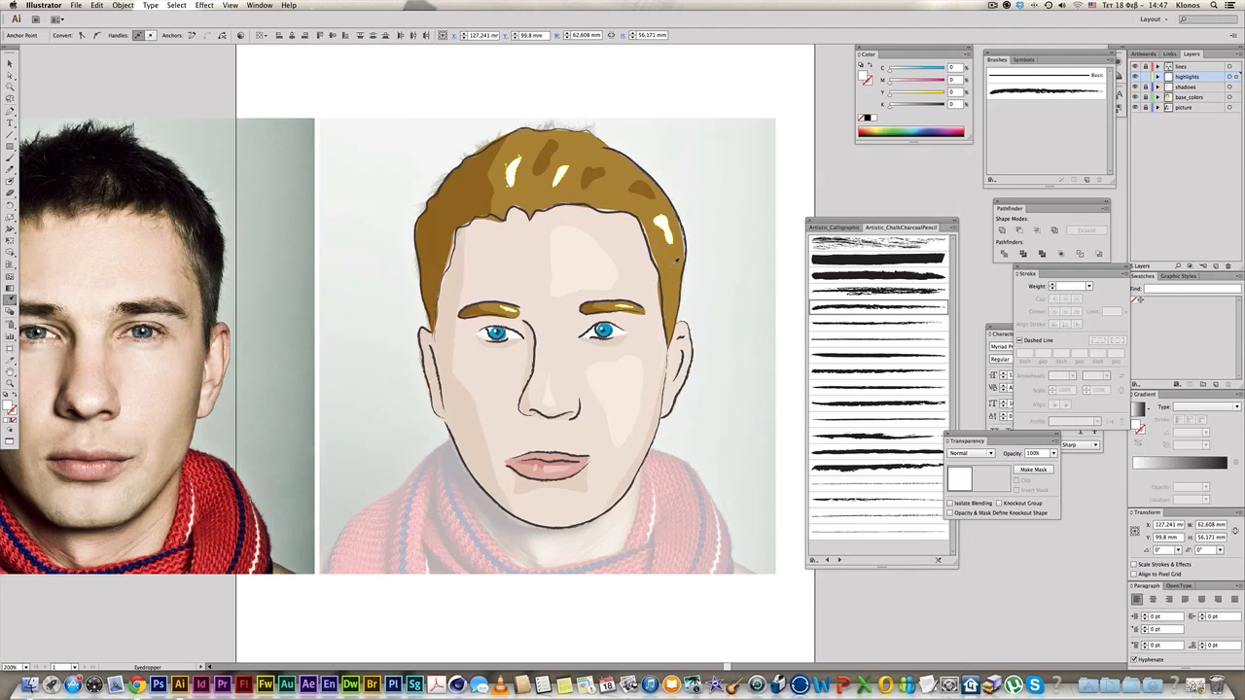
pyautogui.click(676, 261)
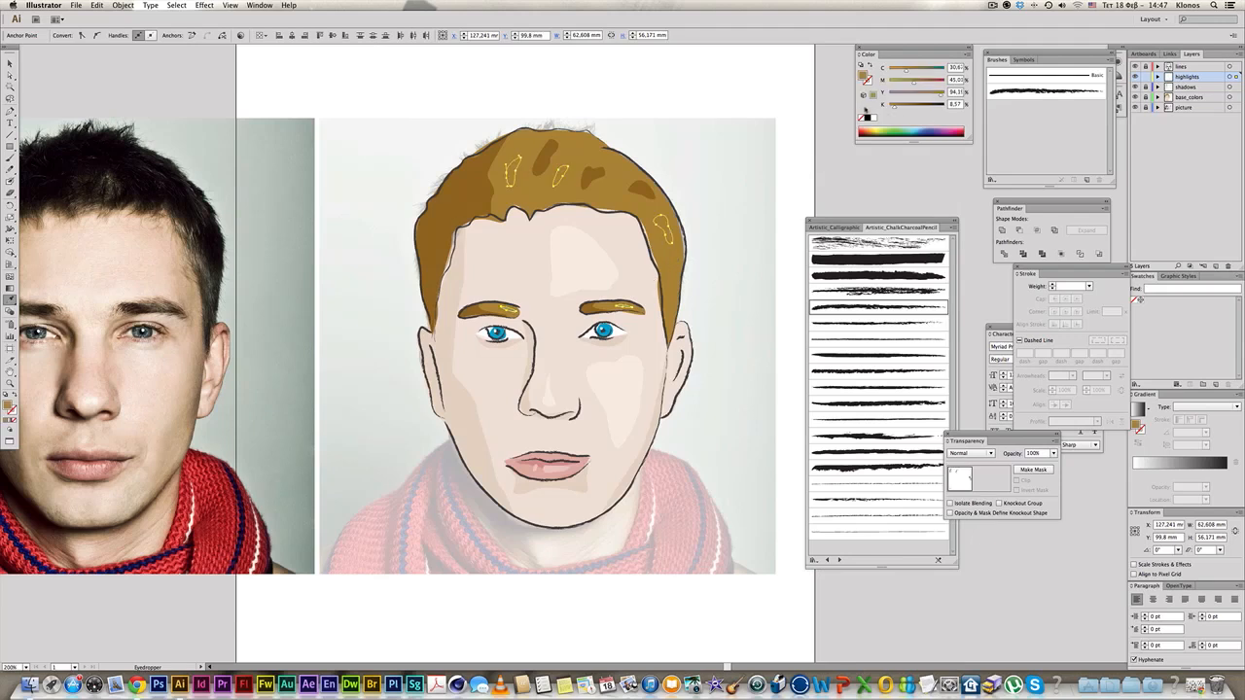
pyautogui.moveTo(863, 108); pyautogui.dragTo(862, 108)
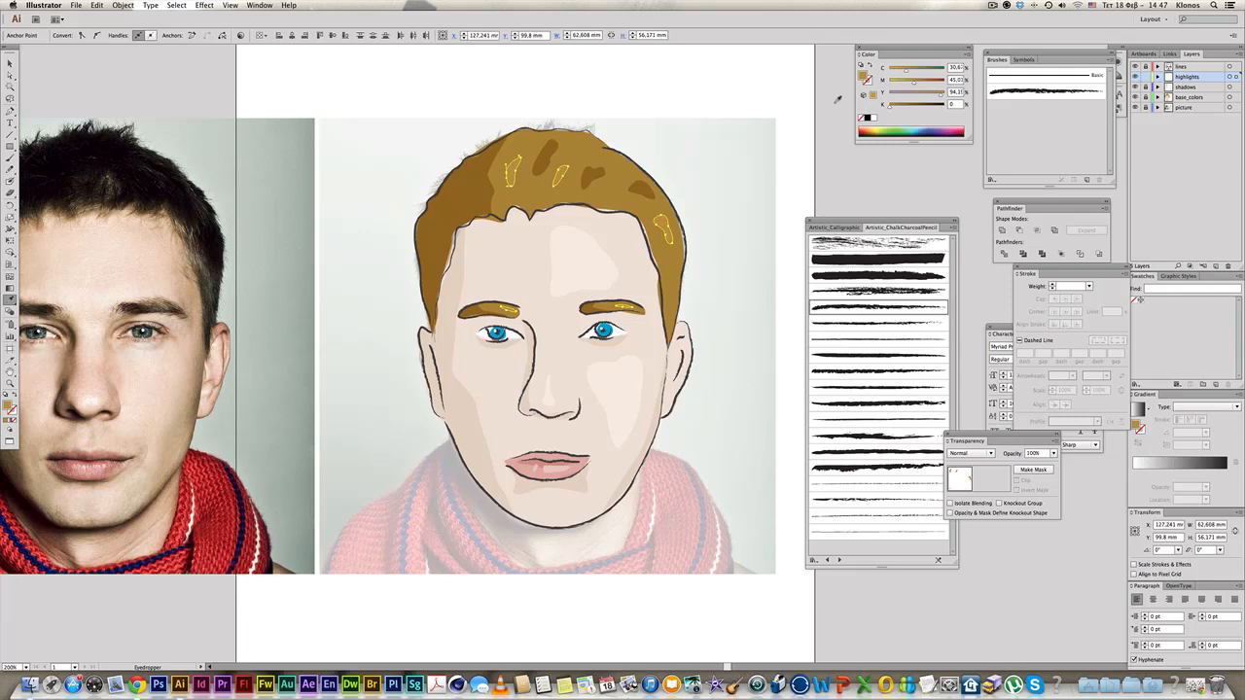
pyautogui.keyDown('super'); pyautogui.click(632, 75); pyautogui.keyUp('super')
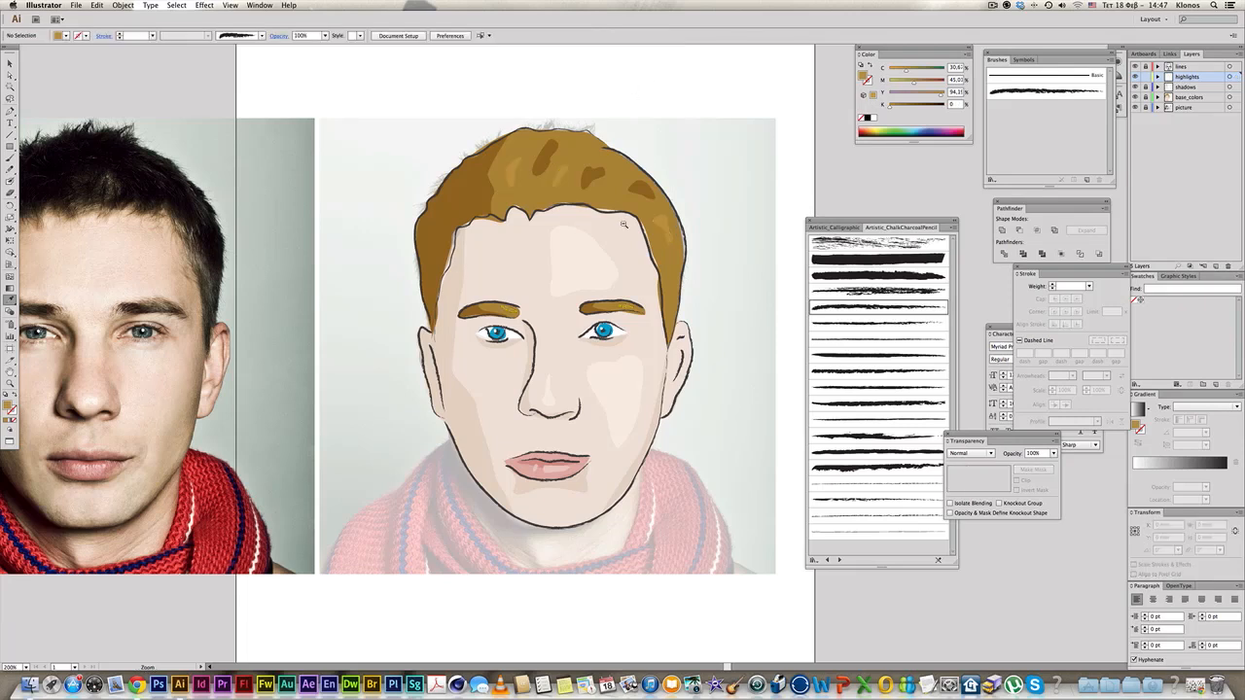
# - Add a layer named darker_shadows directly above the shadows layer
pyautogui.keyDown('alt'); pyautogui.keyDown('super'); pyautogui.click(624, 224); pyautogui.keyUp('super'); pyautogui.keyUp('alt')
pyautogui.keyDown('alt'); pyautogui.keyDown('super'); pyautogui.click(632, 306); pyautogui.keyUp('super'); pyautogui.keyUp('alt')
pyautogui.scroll(-4, 642, 331)
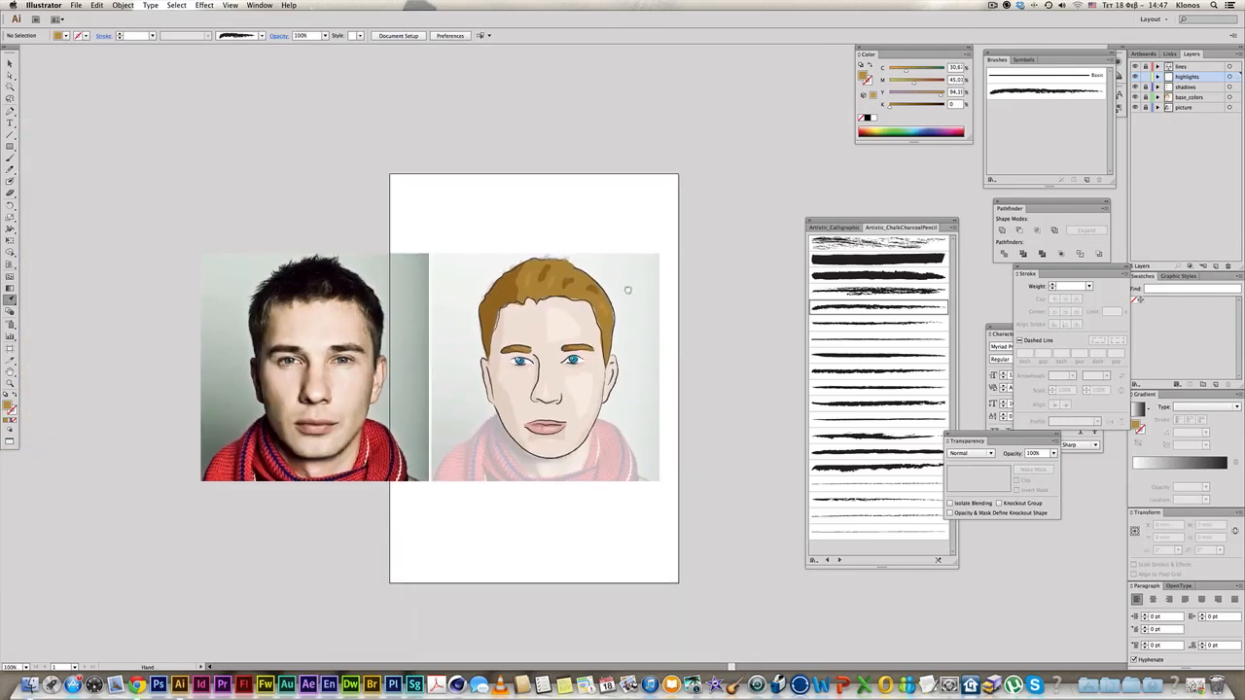
pyautogui.moveTo(384, 199); pyautogui.dragTo(720, 538)
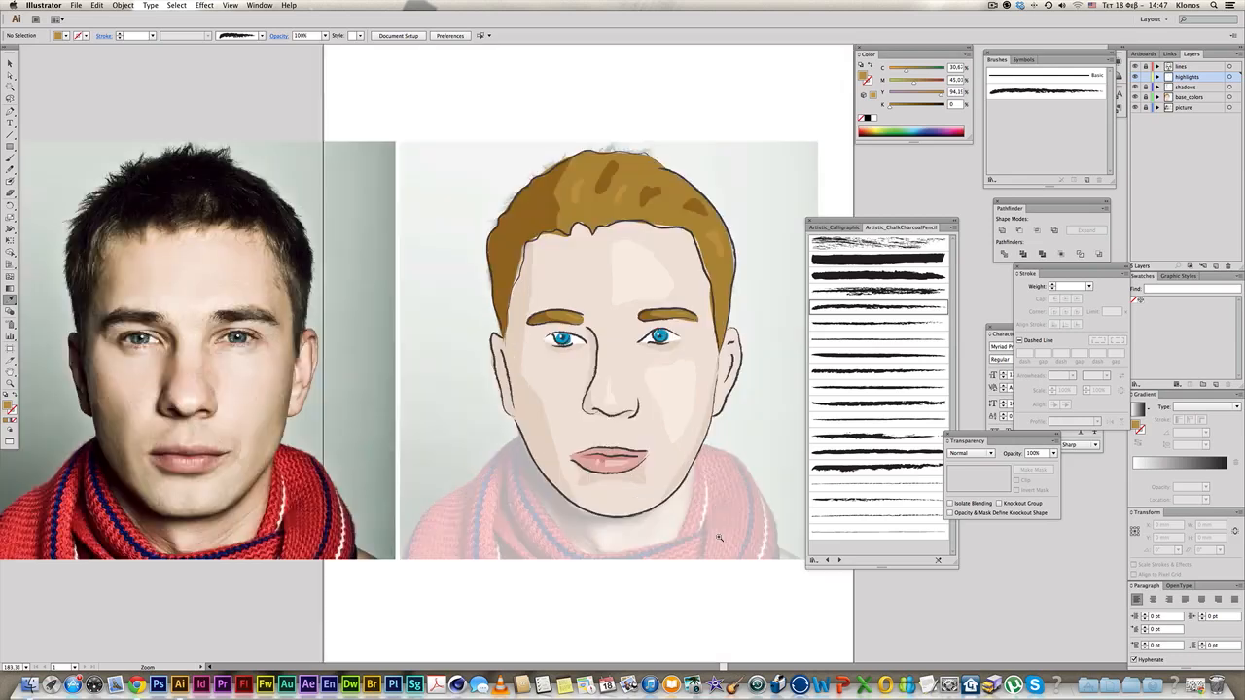
pyautogui.press('i')
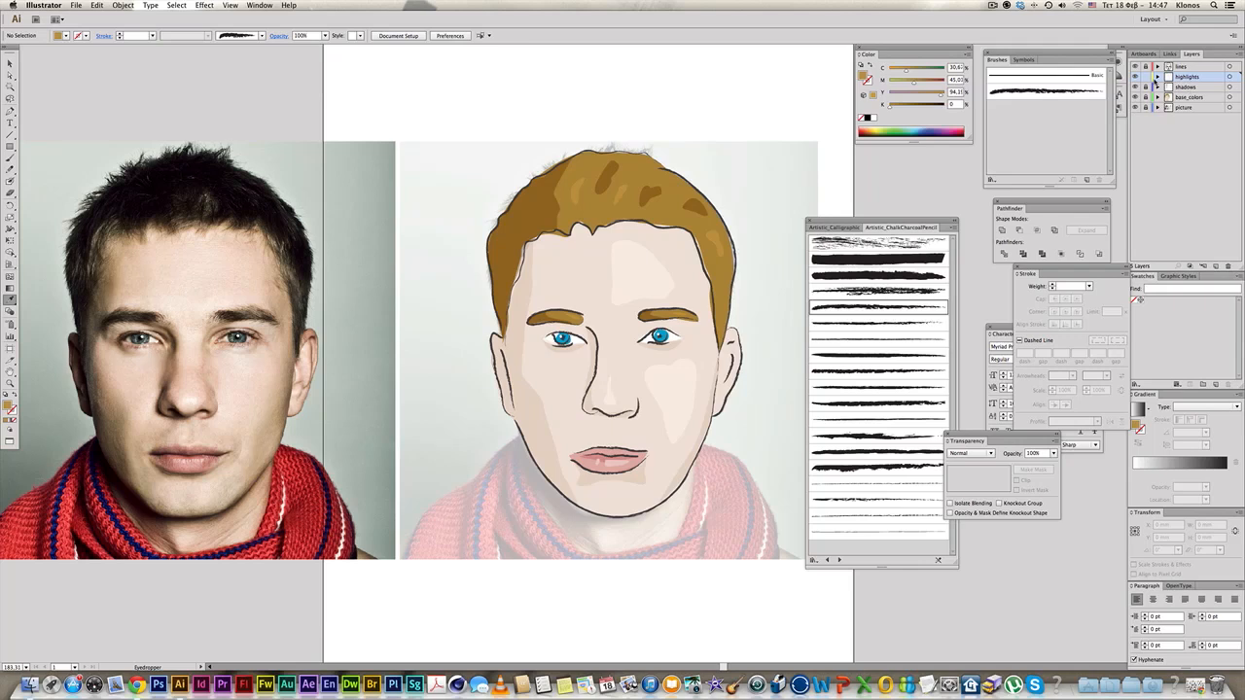
pyautogui.click(1216, 266)
pyautogui.doubleClick(1183, 87)
pyautogui.write('darker')
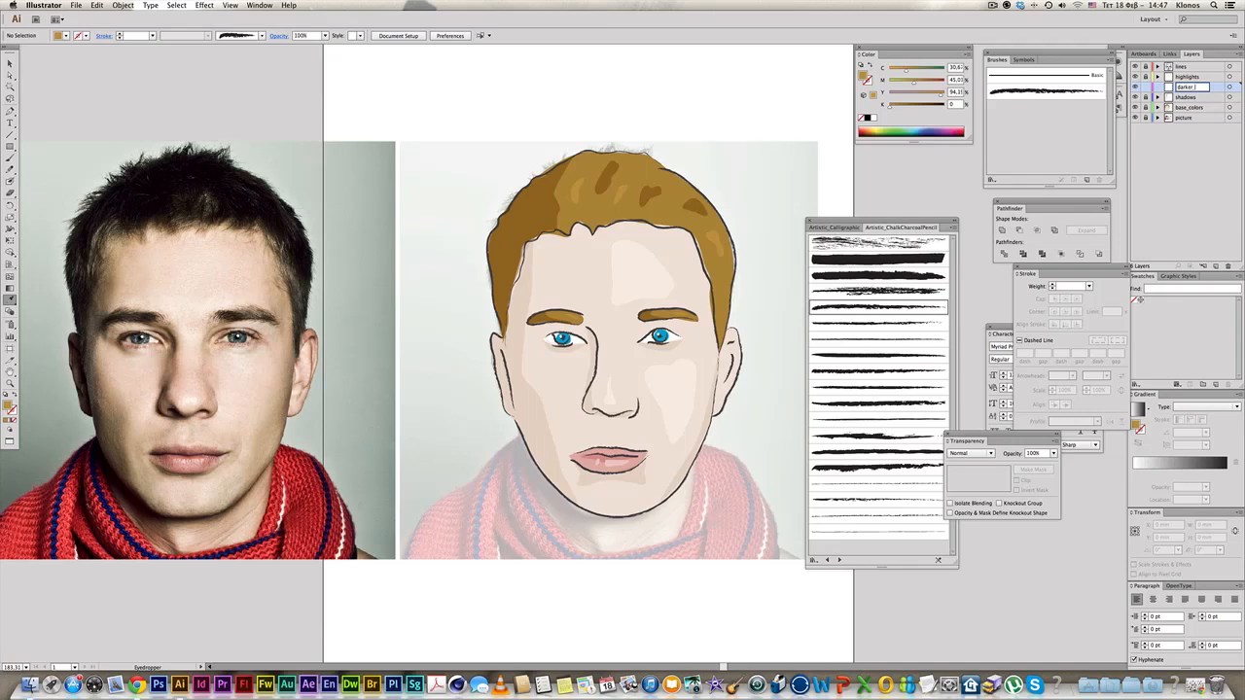
pyautogui.write('_shadows')
pyautogui.press('Return')
# - Draw a closed darker-shadow shape along the shaded side of the face, from temple to jaw and including the ear
pyautogui.click(10, 110)
pyautogui.moveTo(386, 154); pyautogui.dragTo(717, 602)
pyautogui.press('p')
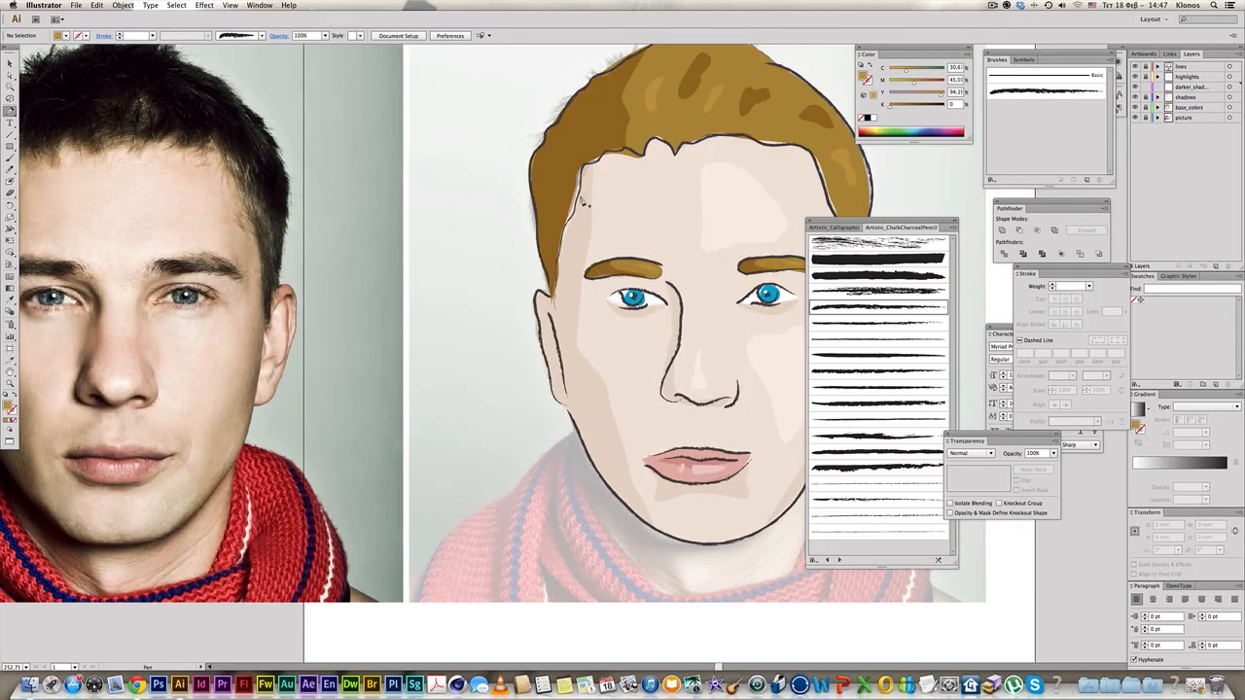
pyautogui.click(579, 198)
pyautogui.moveTo(562, 296); pyautogui.dragTo(561, 308)
pyautogui.moveTo(567, 356); pyautogui.dragTo(604, 441)
pyautogui.moveTo(614, 492)
pyautogui.mouseDown()
pyautogui.moveTo(619, 505)
pyautogui.moveTo(597, 475)
pyautogui.mouseUp()
pyautogui.moveTo(569, 411); pyautogui.dragTo(555, 400)
pyautogui.moveTo(552, 388); pyautogui.dragTo(560, 295)
pyautogui.moveTo(552, 294); pyautogui.dragTo(555, 284)
pyautogui.moveTo(561, 237); pyautogui.dragTo(567, 222)
pyautogui.moveTo(570, 207); pyautogui.dragTo(576, 197)
pyautogui.click(577, 183)
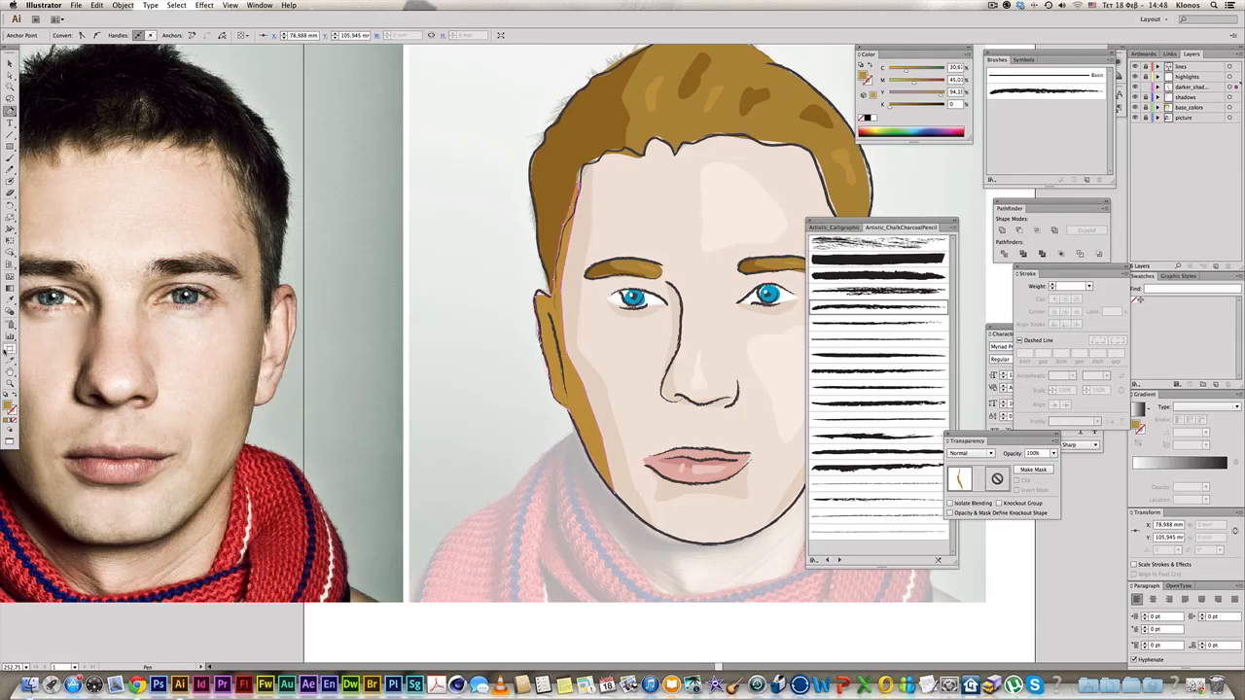
# - Give the face shadow the sampled skin shadow's colour with Multiply blending at 60% opacity, and deselect it
pyautogui.press('i')
pyautogui.click(574, 256)
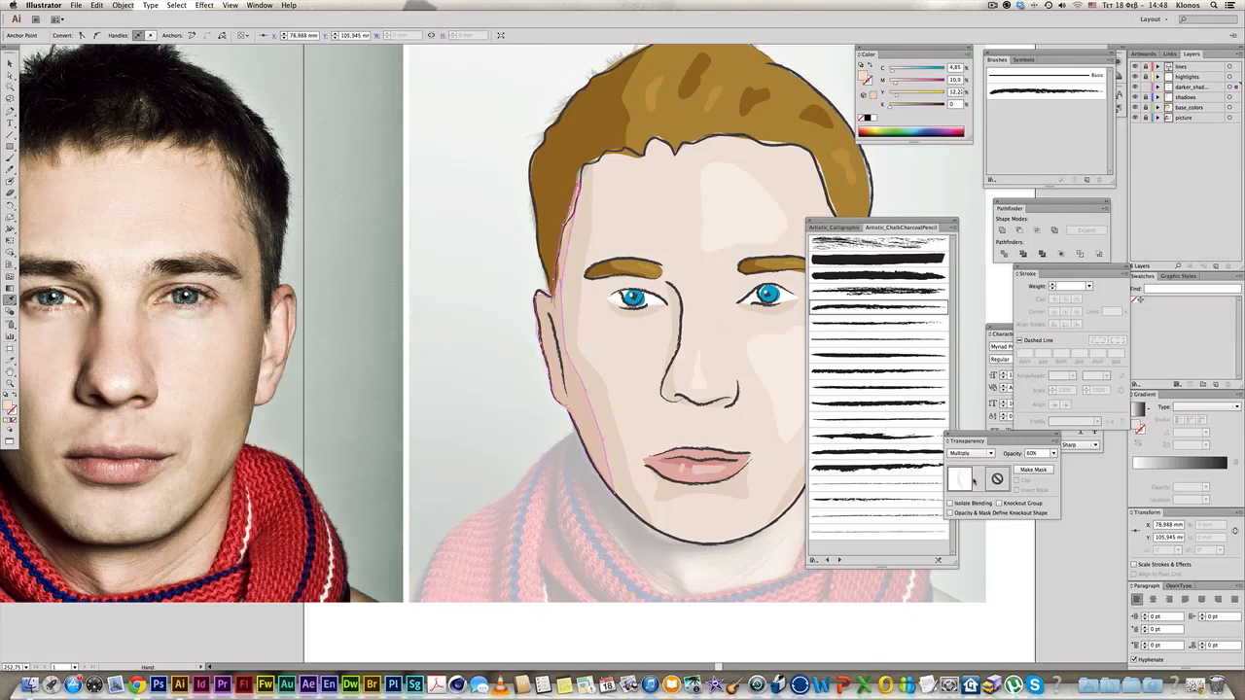
pyautogui.keyDown('super'); pyautogui.click(468, 408); pyautogui.keyUp('super')
pyautogui.keyDown('alt'); pyautogui.keyDown('super'); pyautogui.click(478, 410); pyautogui.keyUp('super'); pyautogui.keyUp('alt')
pyautogui.moveTo(613, 442); pyautogui.dragTo(344, 439)
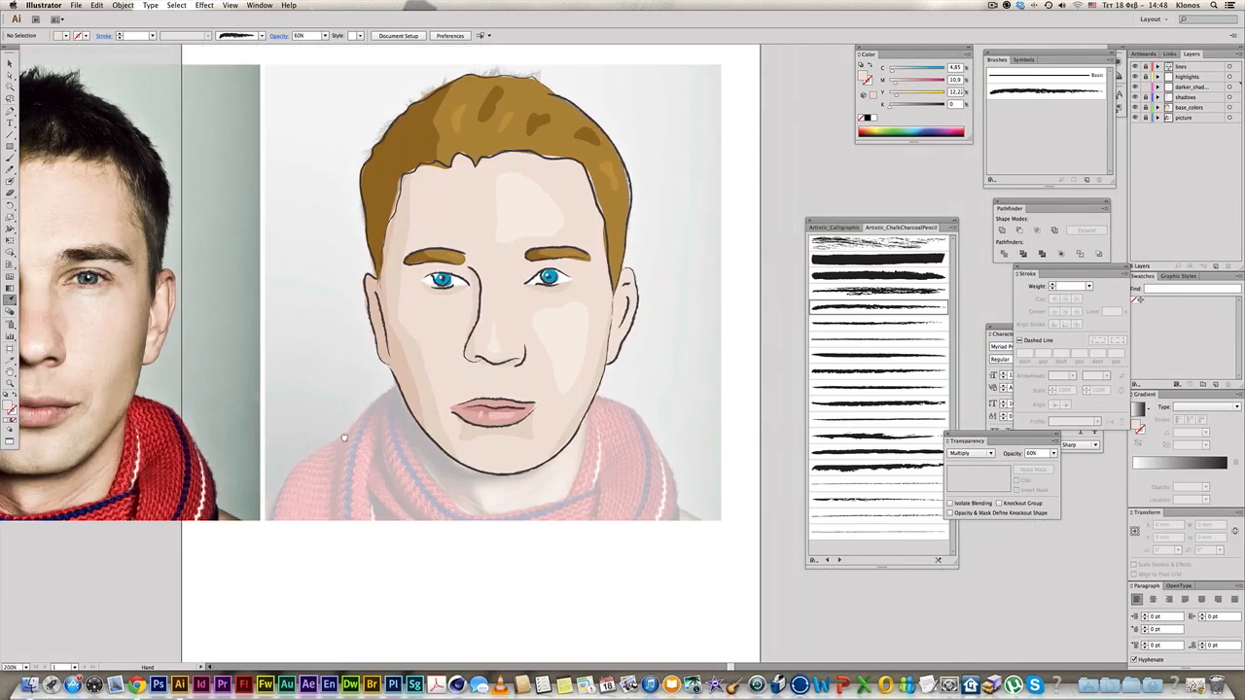
# - Reselect the darker face shadow, set its opacity to 80%, and deselect it
pyautogui.keyDown('super'); pyautogui.click(416, 386); pyautogui.keyUp('super')
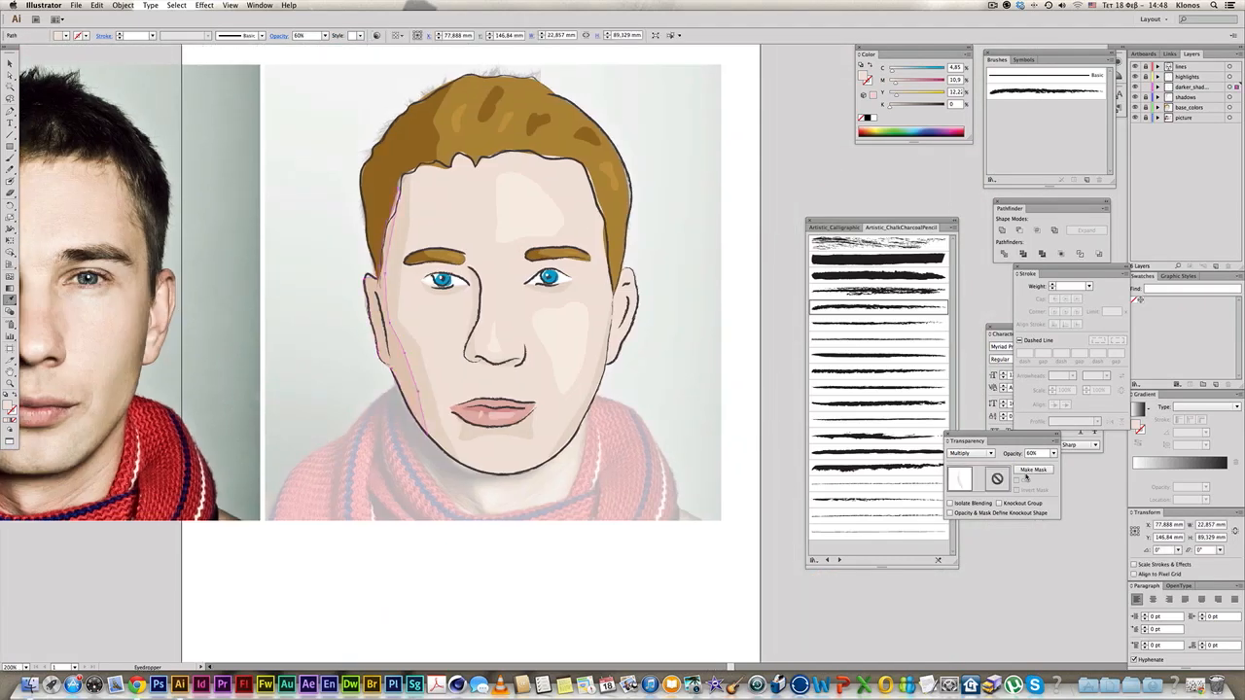
pyautogui.click(1054, 453)
pyautogui.click(1070, 532)
pyautogui.click(1054, 454)
pyautogui.click(1068, 545)
pyautogui.keyDown('super'); pyautogui.click(582, 586); pyautogui.keyUp('super')
pyautogui.press('super+minus')
pyautogui.moveTo(405, 368); pyautogui.dragTo(570, 381)
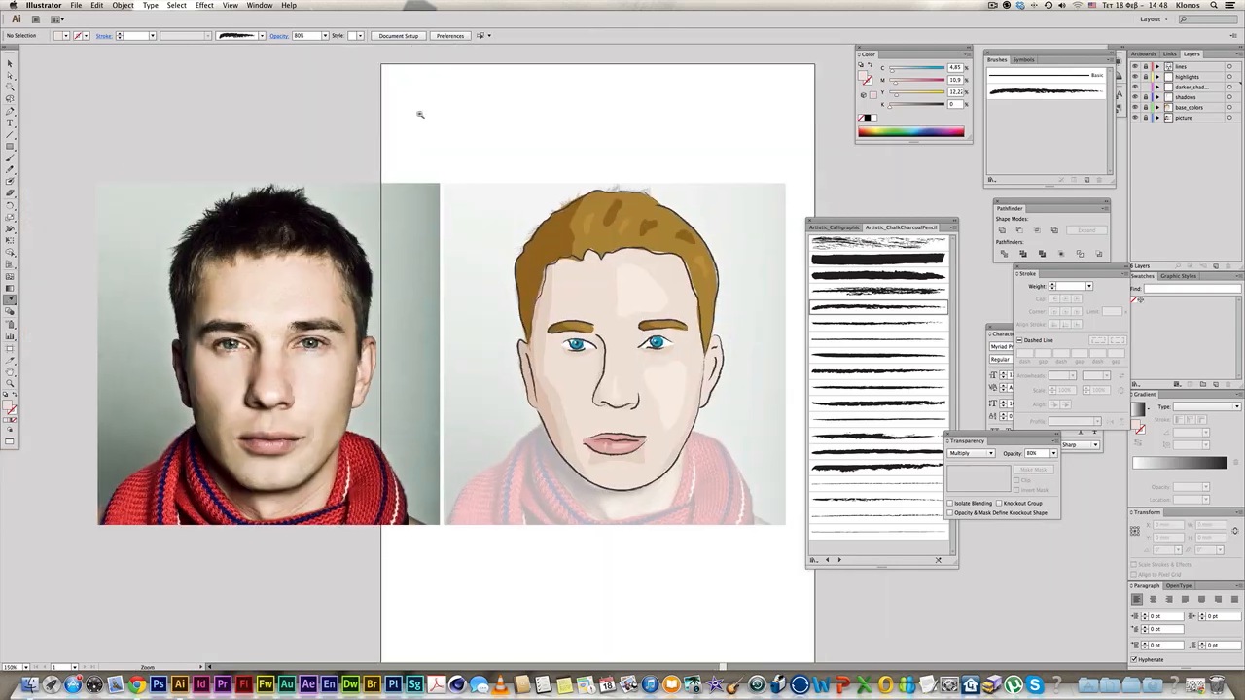
# - Draw a closed darker-shadow shape over the outer part of the hair on the shaded side of the head
pyautogui.moveTo(417, 114); pyautogui.dragTo(769, 451)
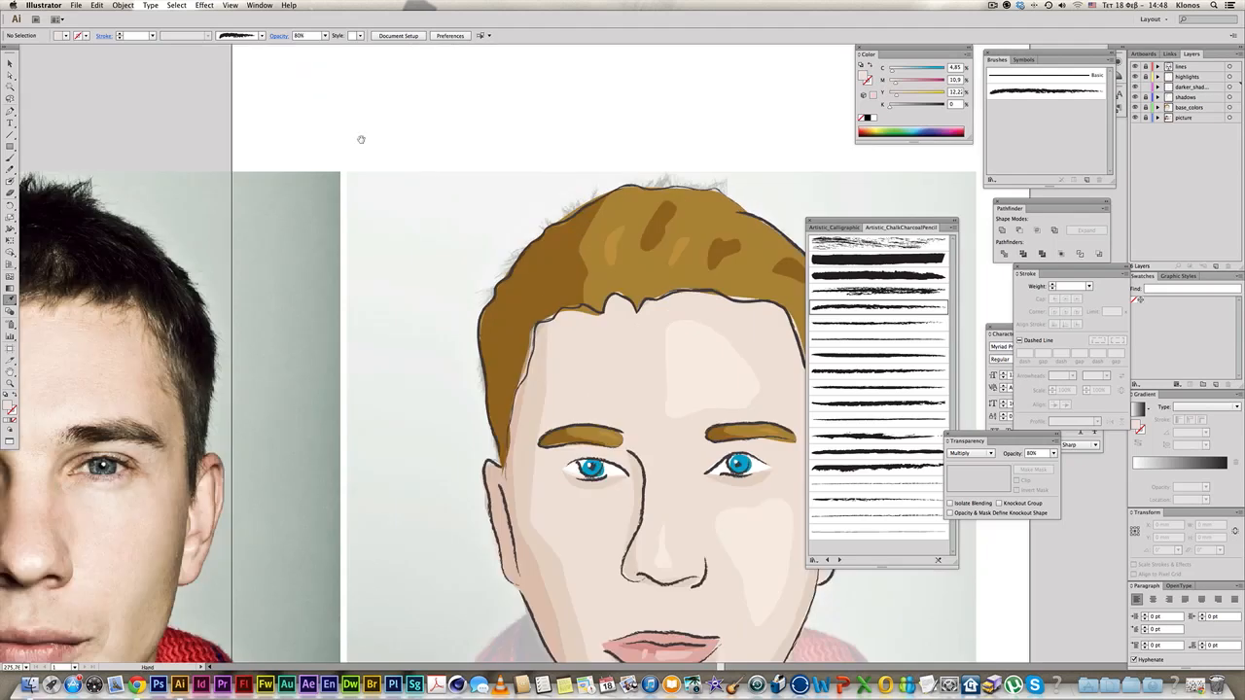
pyautogui.click(9, 110)
pyautogui.click(545, 259)
pyautogui.click(535, 274)
pyautogui.click(527, 303)
pyautogui.moveTo(520, 340); pyautogui.dragTo(509, 459)
pyautogui.click(503, 466)
pyautogui.click(489, 419)
pyautogui.click(487, 389)
pyautogui.moveTo(479, 337); pyautogui.dragTo(495, 290)
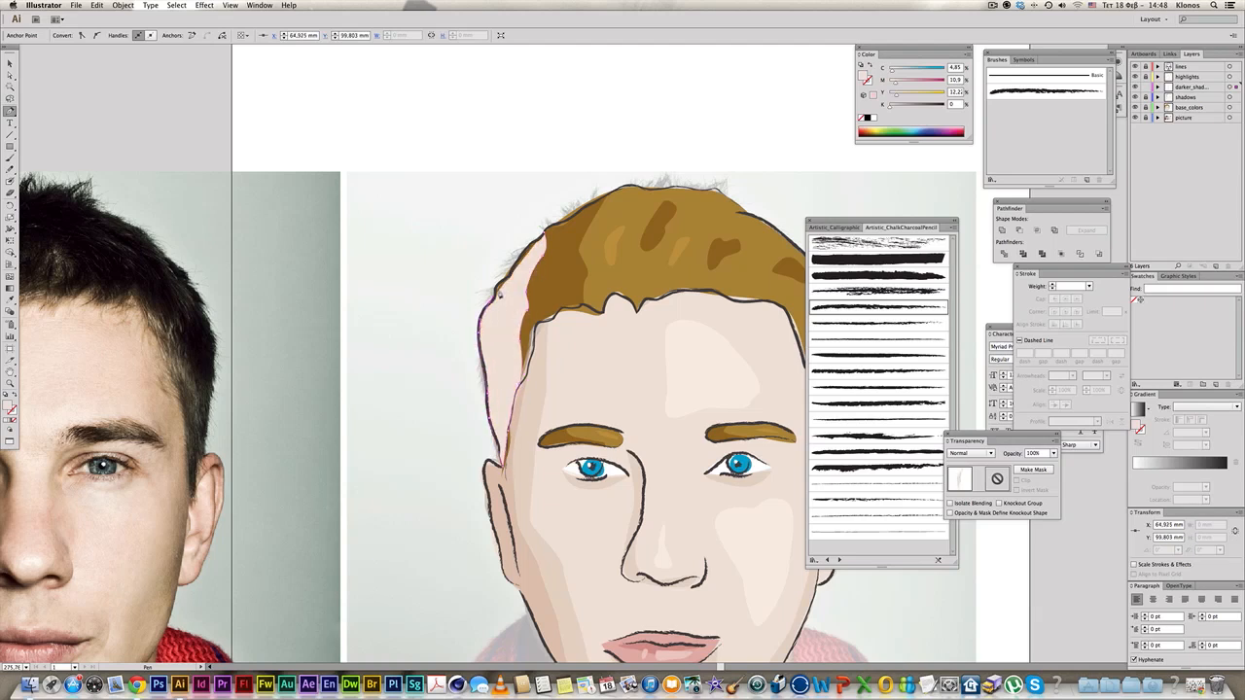
pyautogui.click(513, 272)
pyautogui.click(543, 236)
# - Give the new hair shadow the existing hair shadow's brown with Multiply blending at 50% opacity, and deselect it
pyautogui.click(10, 300)
pyautogui.click(559, 272)
pyautogui.keyDown('super'); pyautogui.click(434, 279); pyautogui.keyUp('super')
pyautogui.keyDown('alt'); pyautogui.keyDown('super'); pyautogui.click(653, 423); pyautogui.keyUp('super'); pyautogui.keyUp('alt')
pyautogui.keyDown('alt'); pyautogui.keyDown('super'); pyautogui.click(653, 423); pyautogui.keyUp('super'); pyautogui.keyUp('alt')
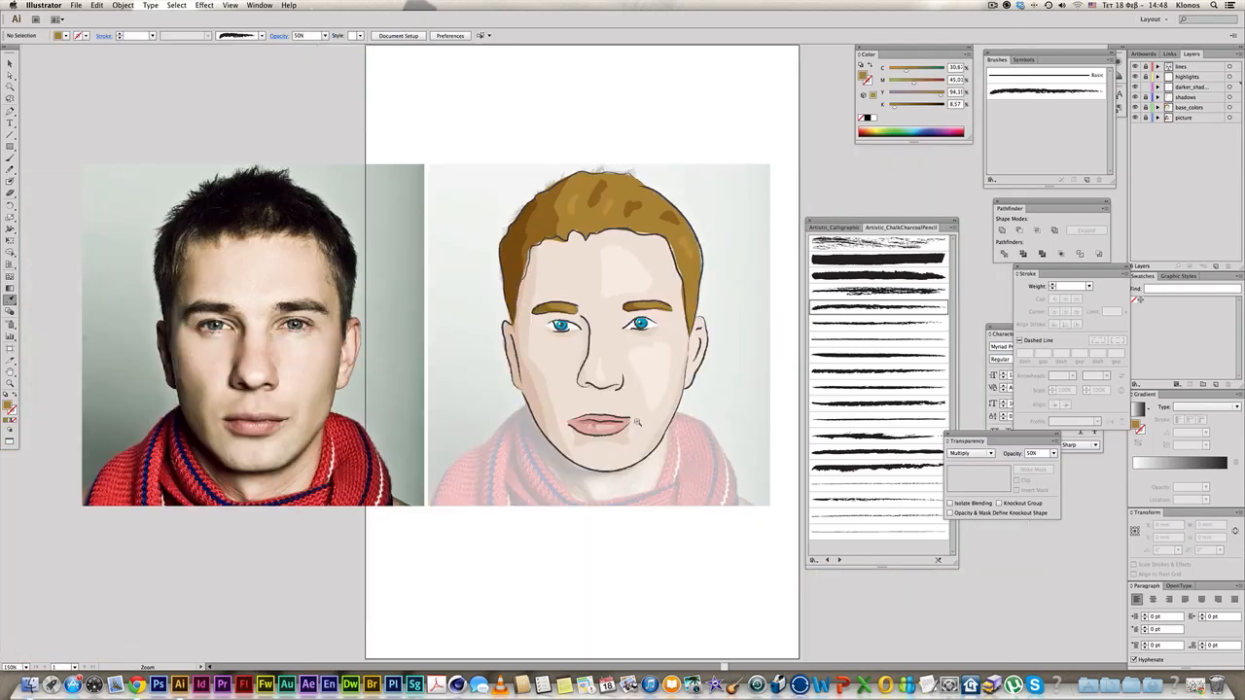
pyautogui.keyDown('alt'); pyautogui.keyDown('super'); pyautogui.click(638, 420); pyautogui.keyUp('super'); pyautogui.keyUp('alt')
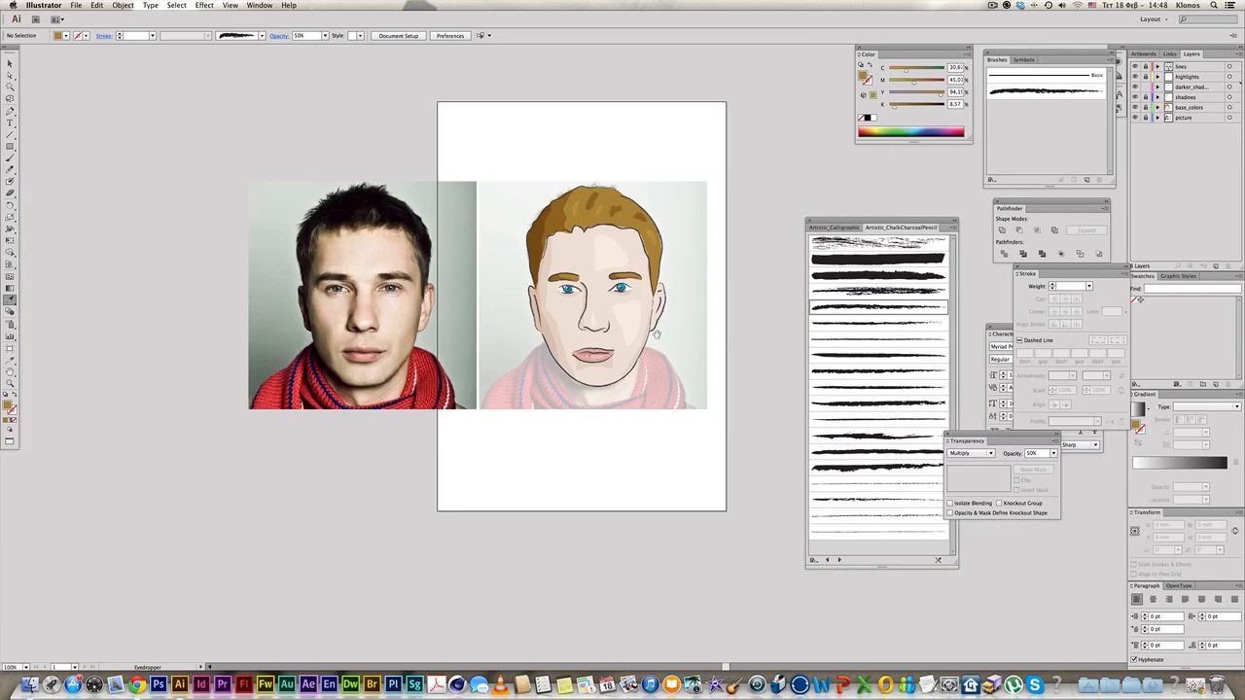
# - Draw smaller highlight shapes inside the existing forehead and cheek highlights on the highlights layer
pyautogui.moveTo(296, 54); pyautogui.dragTo(764, 475)
pyautogui.moveTo(608, 252); pyautogui.dragTo(849, 586)
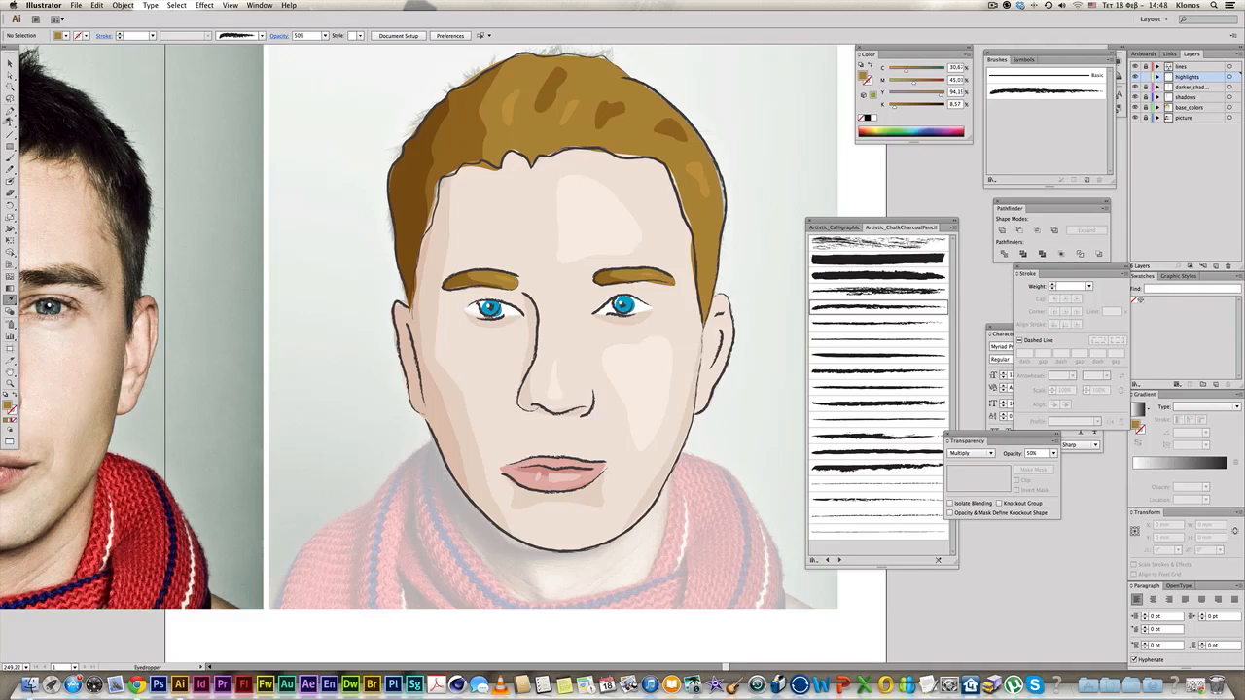
pyautogui.click(10, 111)
pyautogui.moveTo(587, 195)
pyautogui.mouseDown()
pyautogui.moveTo(580, 204)
pyautogui.moveTo(608, 231)
pyautogui.moveTo(577, 205)
pyautogui.mouseUp()
pyautogui.click(604, 219)
pyautogui.click(630, 368)
pyautogui.moveTo(635, 382); pyautogui.dragTo(650, 359)
pyautogui.click(631, 368)
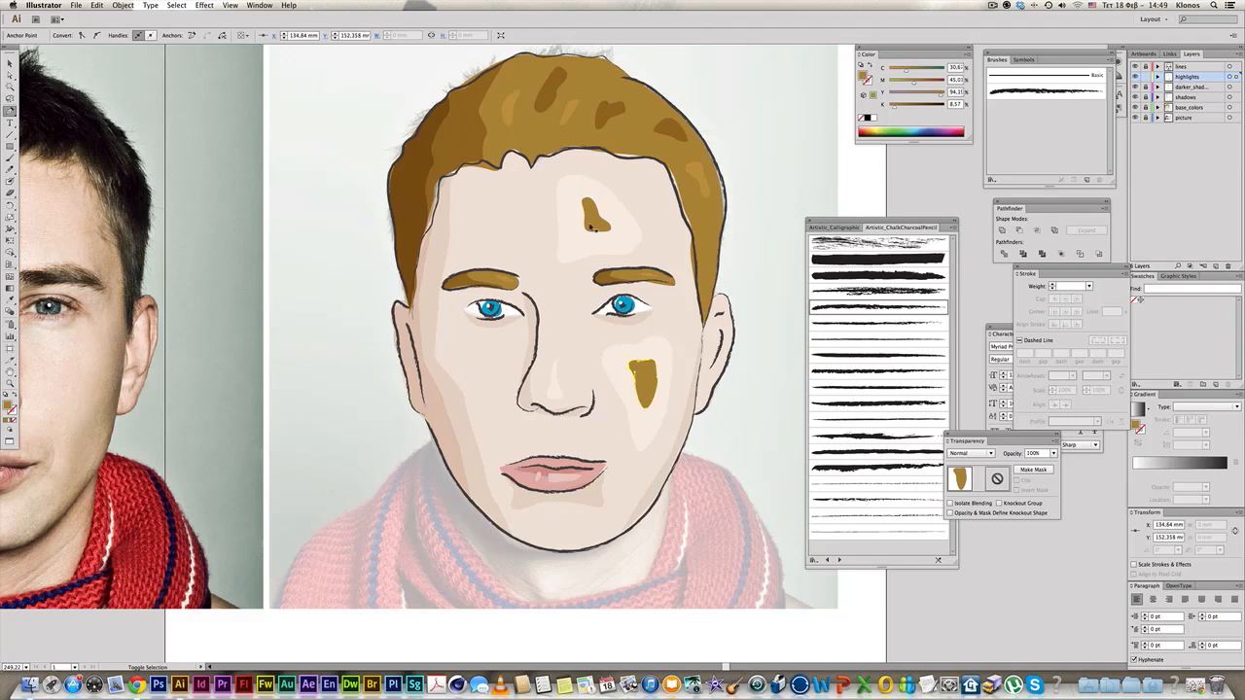
# - Fill the new forehead and cheek highlights with white and deselect them
pyautogui.press('super+a')
pyautogui.click(10, 302)
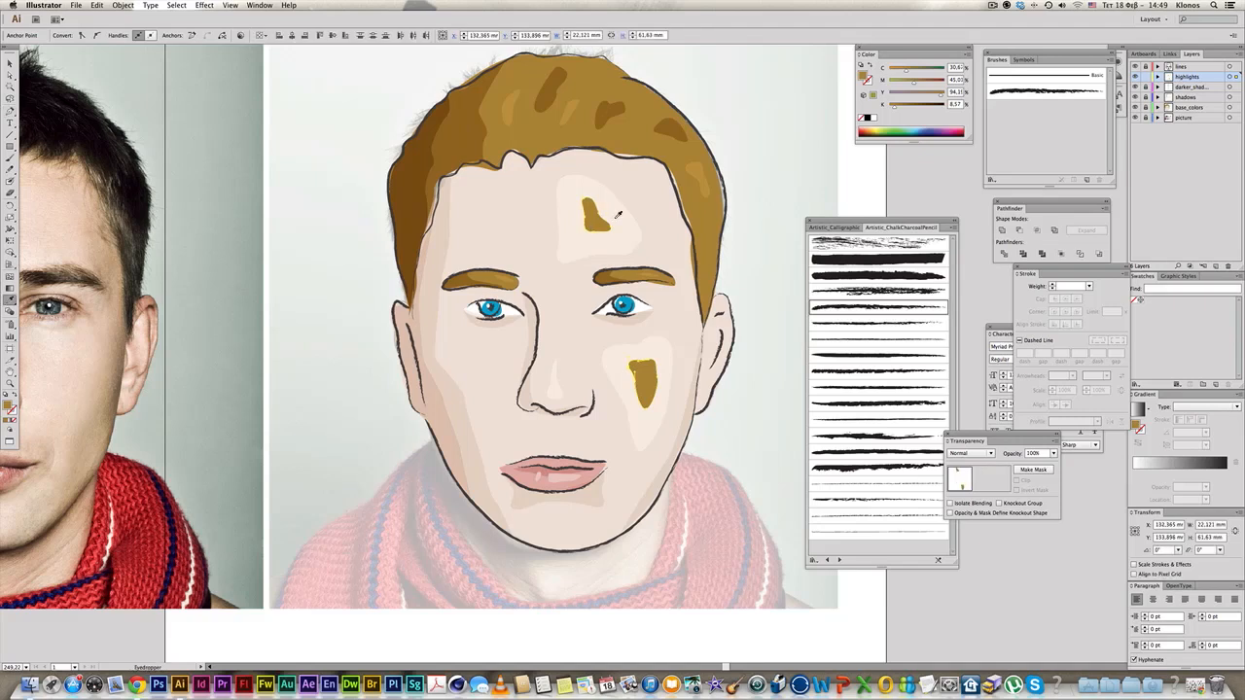
pyautogui.click(857, 157)
pyautogui.keyDown('alt'); pyautogui.keyDown('super'); pyautogui.click(673, 228); pyautogui.keyUp('super'); pyautogui.keyUp('alt')
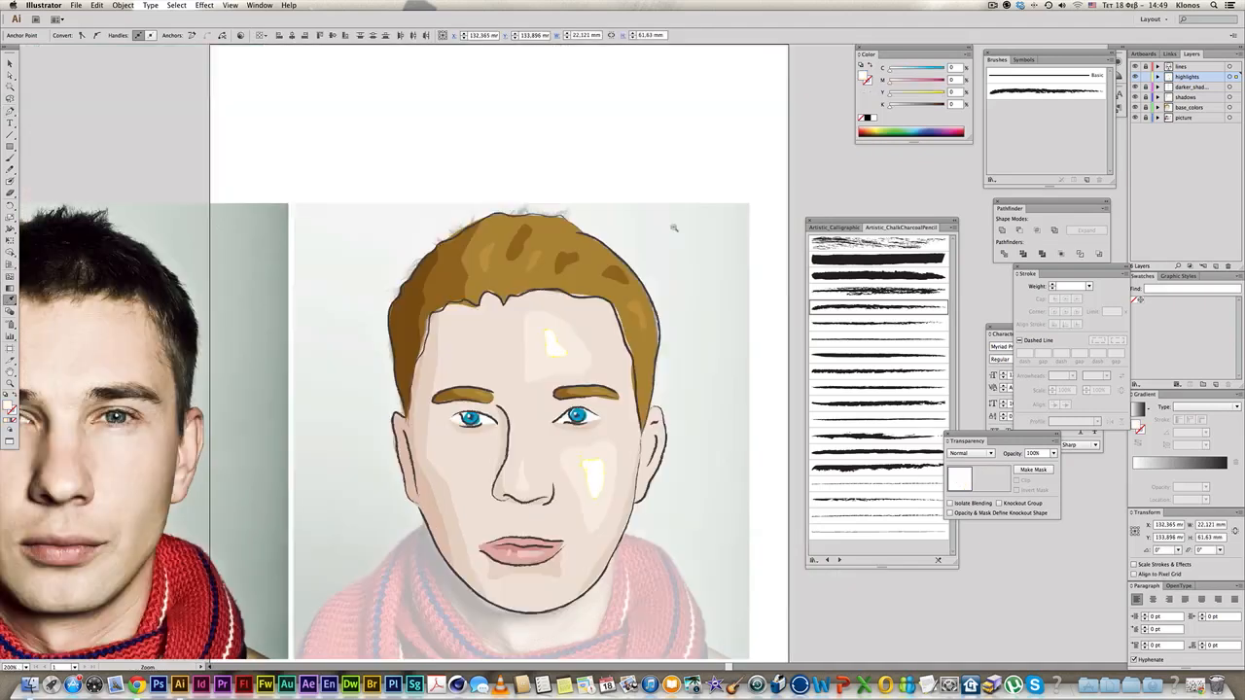
pyautogui.keyDown('alt'); pyautogui.keyDown('super'); pyautogui.click(672, 238); pyautogui.keyUp('super'); pyautogui.keyUp('alt')
pyautogui.keyDown('super'); pyautogui.click(644, 351); pyautogui.keyUp('super')
pyautogui.moveTo(645, 353); pyautogui.dragTo(655, 175)
# - Select both white skin highlights, set their opacity to 60%, and deselect them
pyautogui.keyDown('super'); pyautogui.click(568, 359); pyautogui.keyUp('super')
pyautogui.keyDown('shift'); pyautogui.keyDown('super'); pyautogui.click(532, 266); pyautogui.keyUp('super'); pyautogui.keyUp('shift')
pyautogui.click(1053, 454)
pyautogui.click(1064, 488)
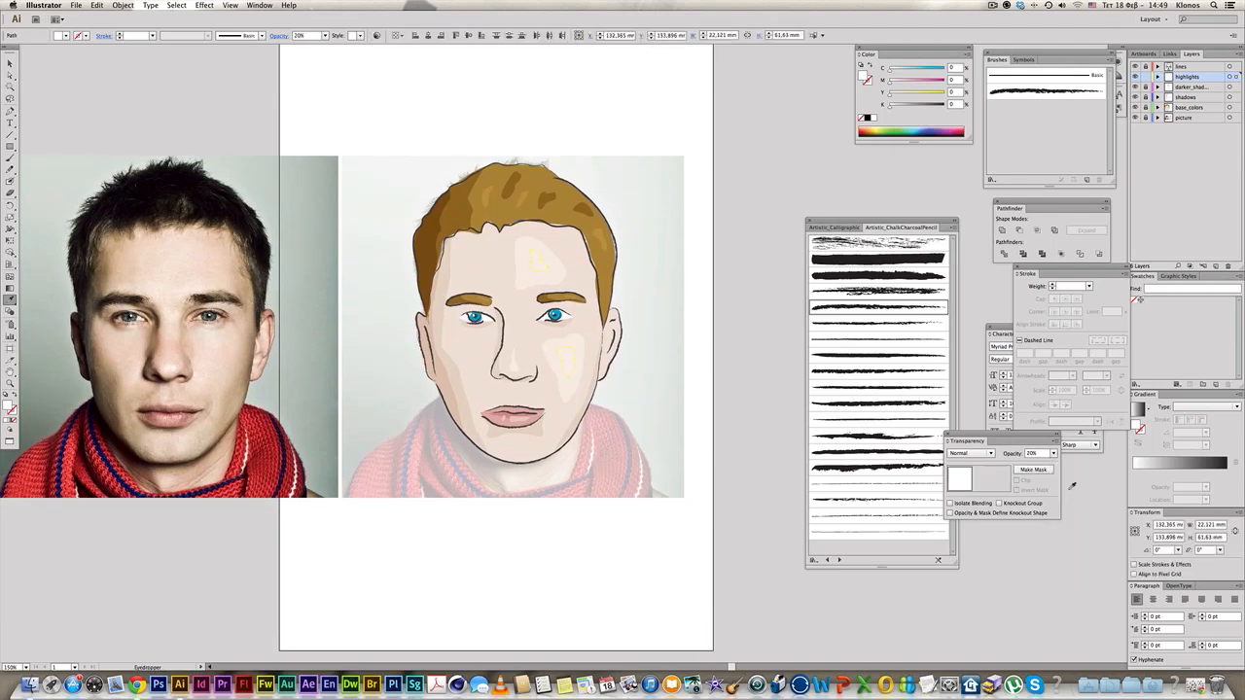
pyautogui.click(1052, 453)
pyautogui.click(1065, 528)
pyautogui.keyDown('super'); pyautogui.click(724, 194); pyautogui.keyUp('super')
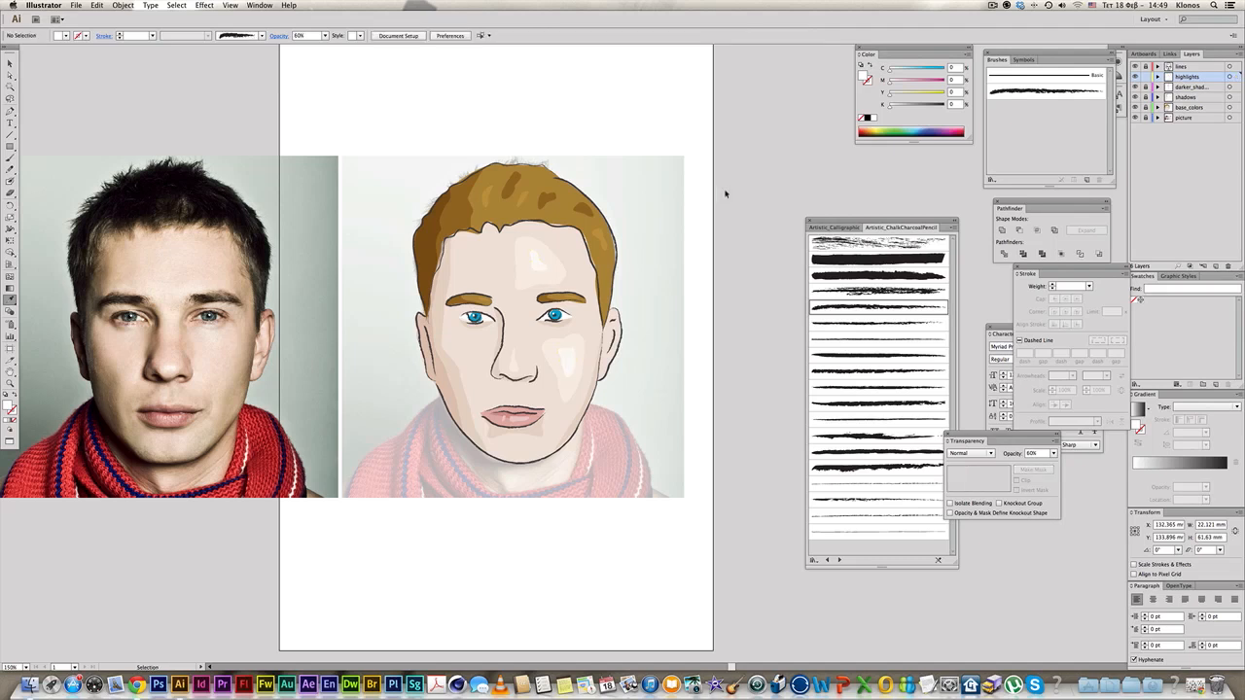
# - Delete the faded photo copy behind the illustration and close the charcoal brush library
pyautogui.keyDown('alt'); pyautogui.click(626, 255); pyautogui.keyUp('alt')
pyautogui.scroll(-3, 668, 439)
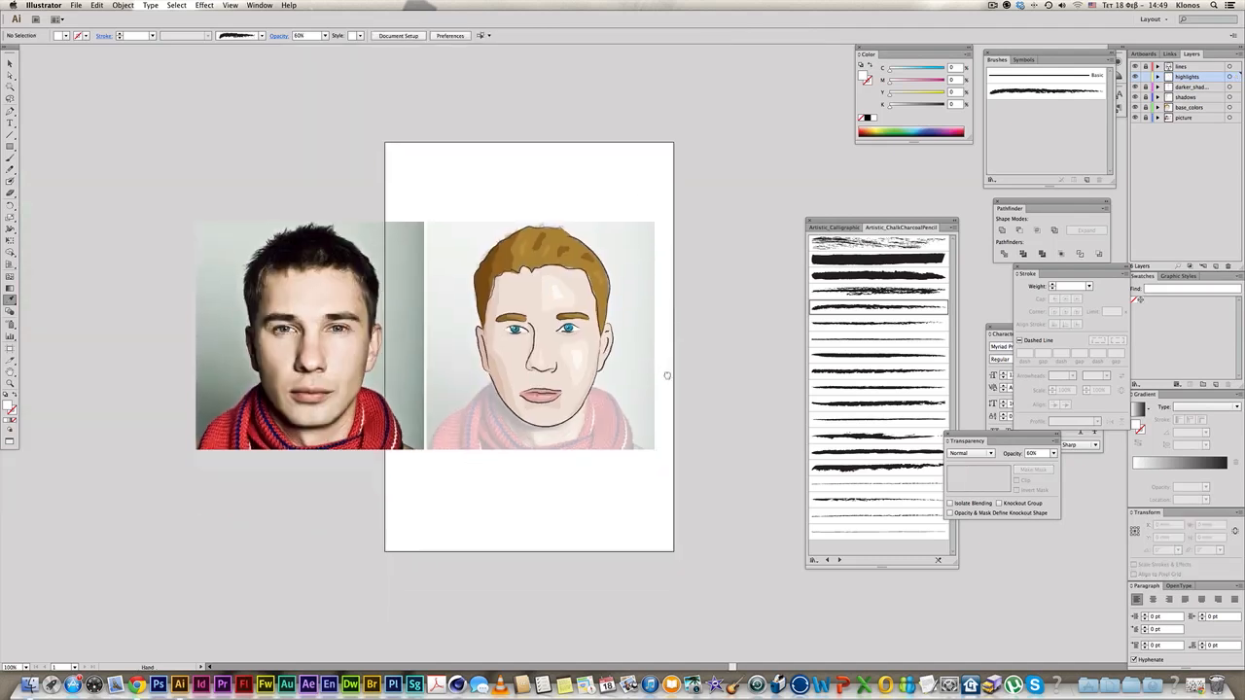
pyautogui.press('i')
pyautogui.keyDown('super'); pyautogui.click(582, 439); pyautogui.keyUp('super')
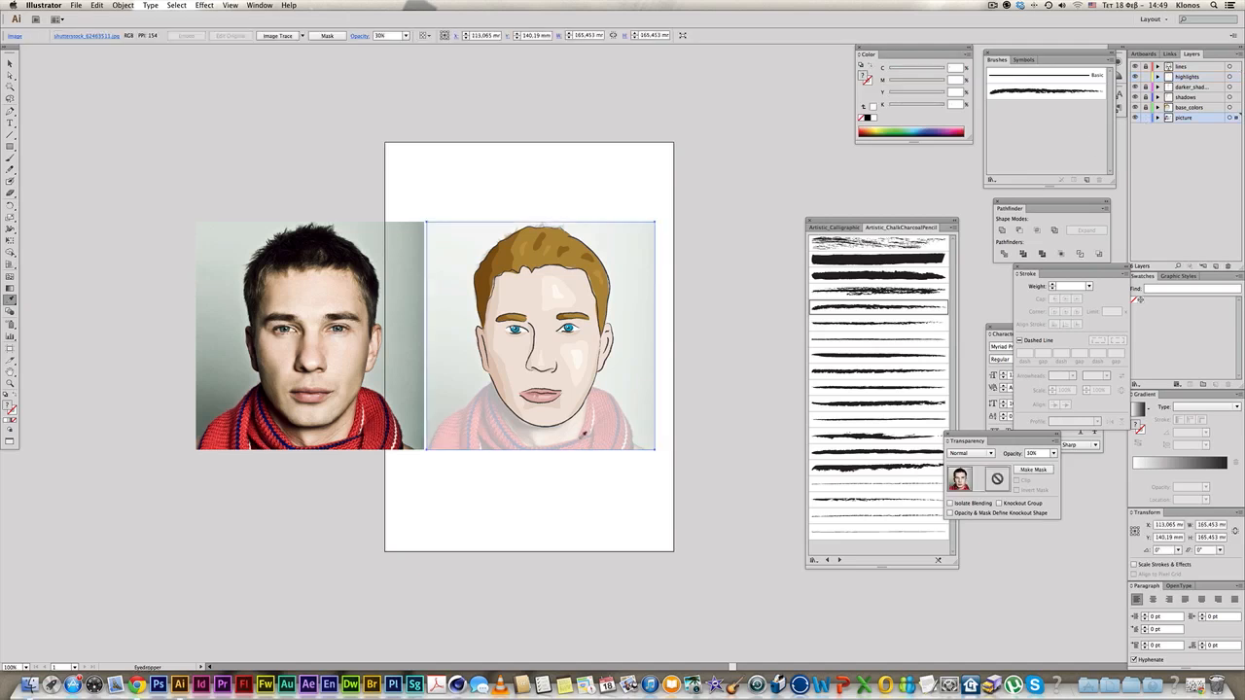
pyautogui.press('Delete')
pyautogui.moveTo(135, 142); pyautogui.dragTo(854, 544)
pyautogui.moveTo(669, 489); pyautogui.dragTo(639, 480)
pyautogui.click(810, 222)
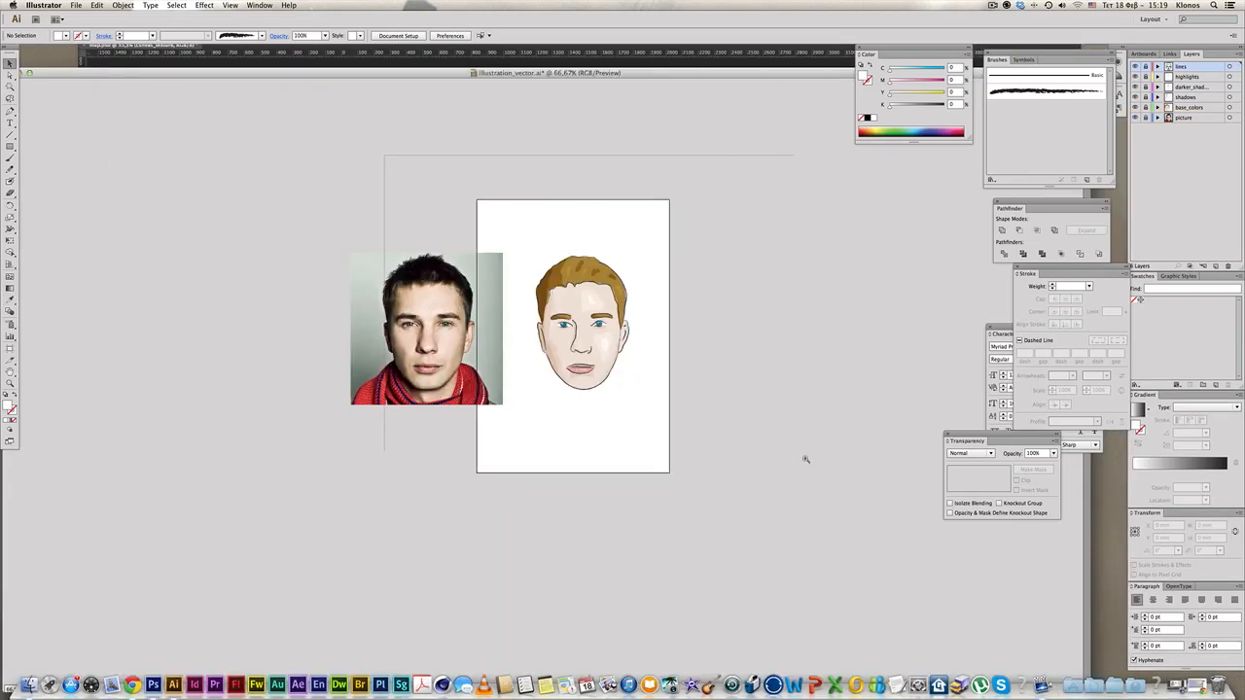
# - Delete the remaining reference portrait photo beside the illustration
pyautogui.moveTo(806, 459); pyautogui.dragTo(822, 467)
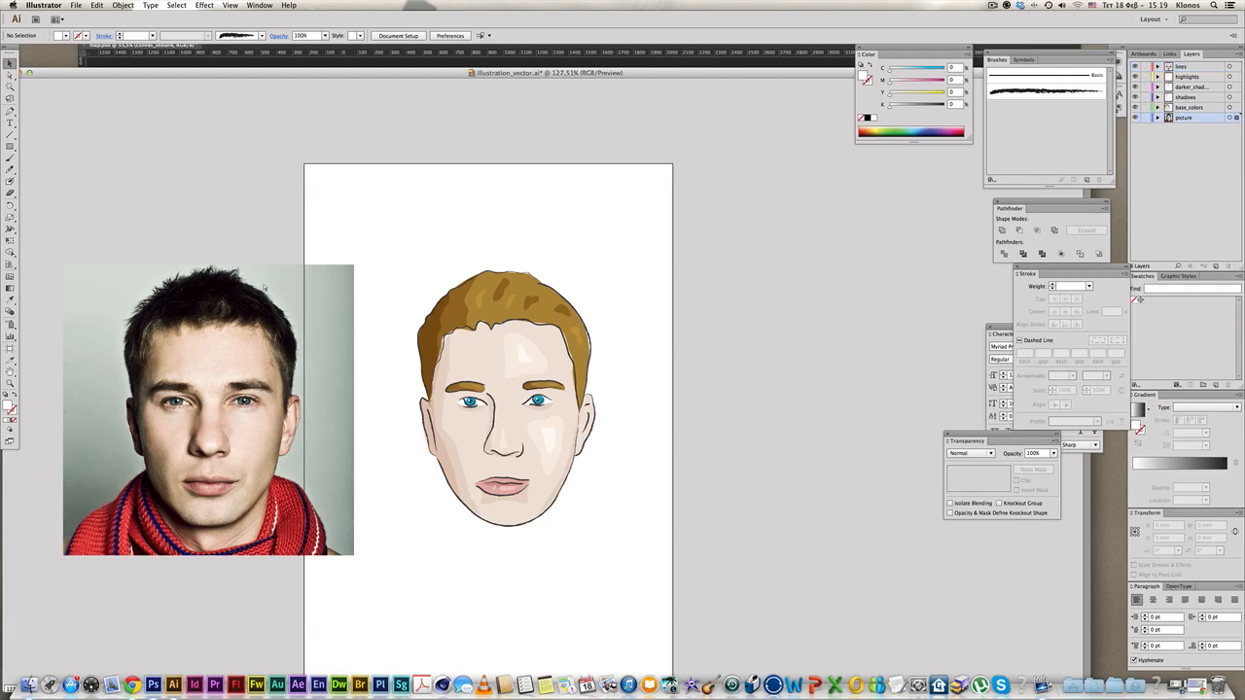
pyautogui.click(298, 291)
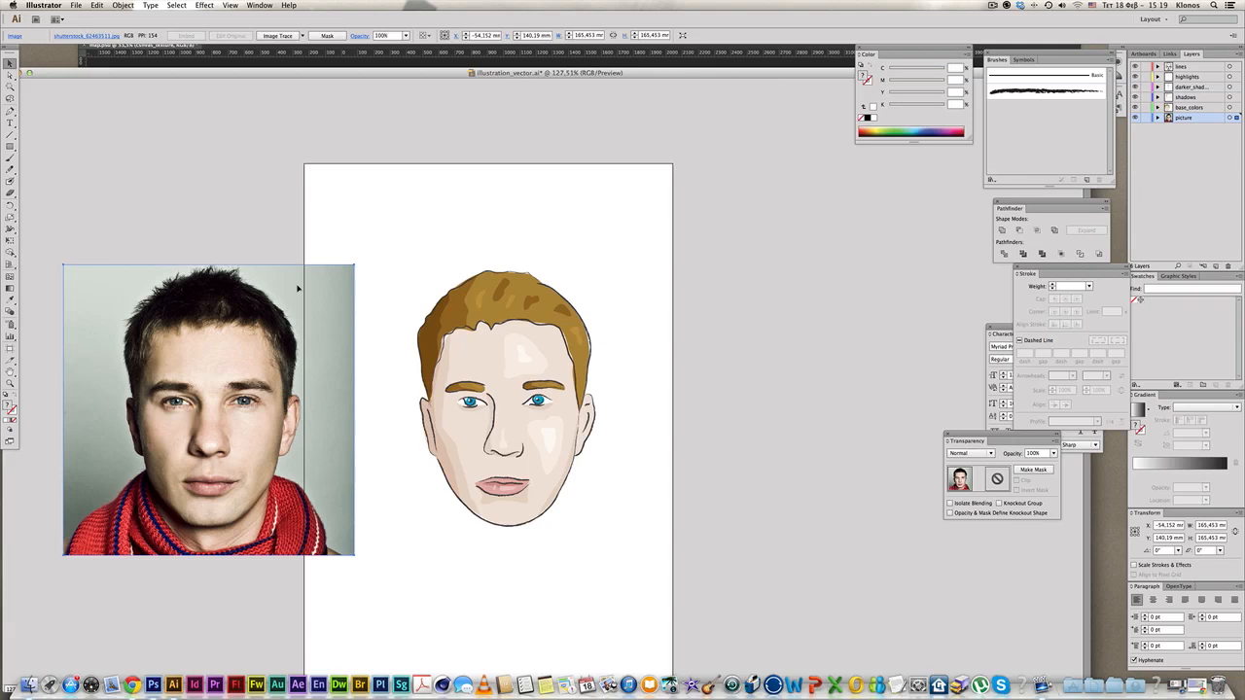
pyautogui.press('Delete')
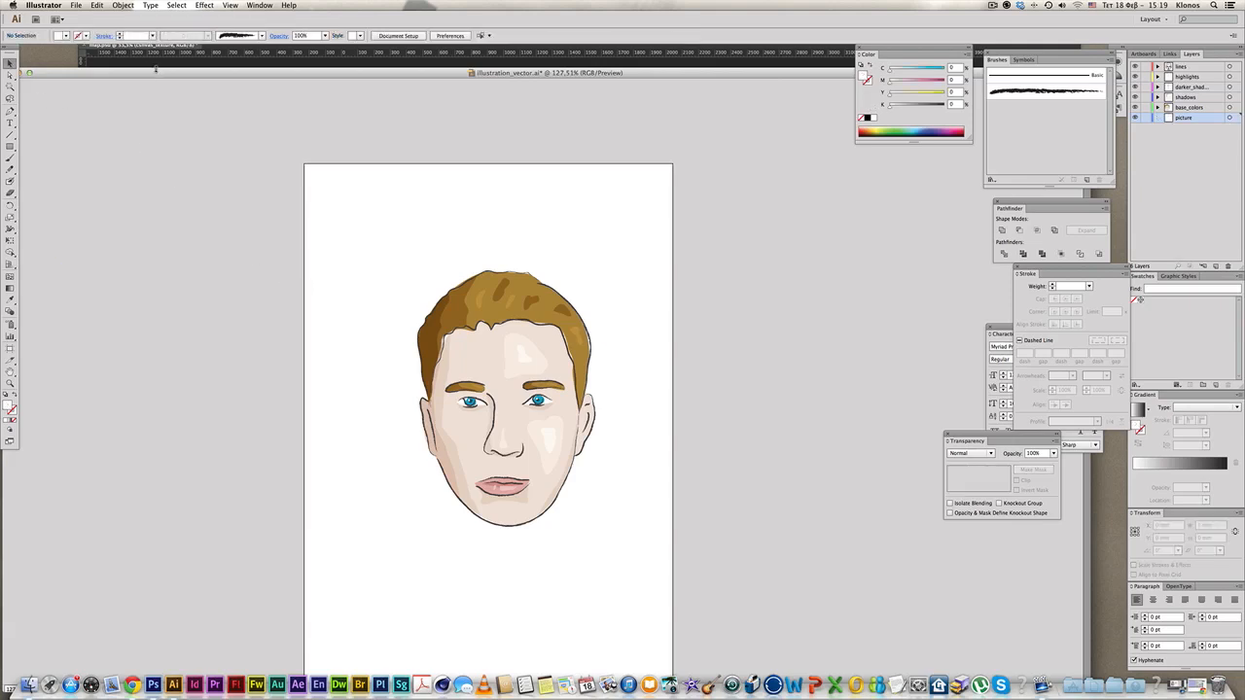
# - Copy the entire vector face, switch to Photoshop and paste it into map.psd above the canvas texture
pyautogui.doubleClick(155, 71)
pyautogui.moveTo(357, 204); pyautogui.dragTo(678, 565)
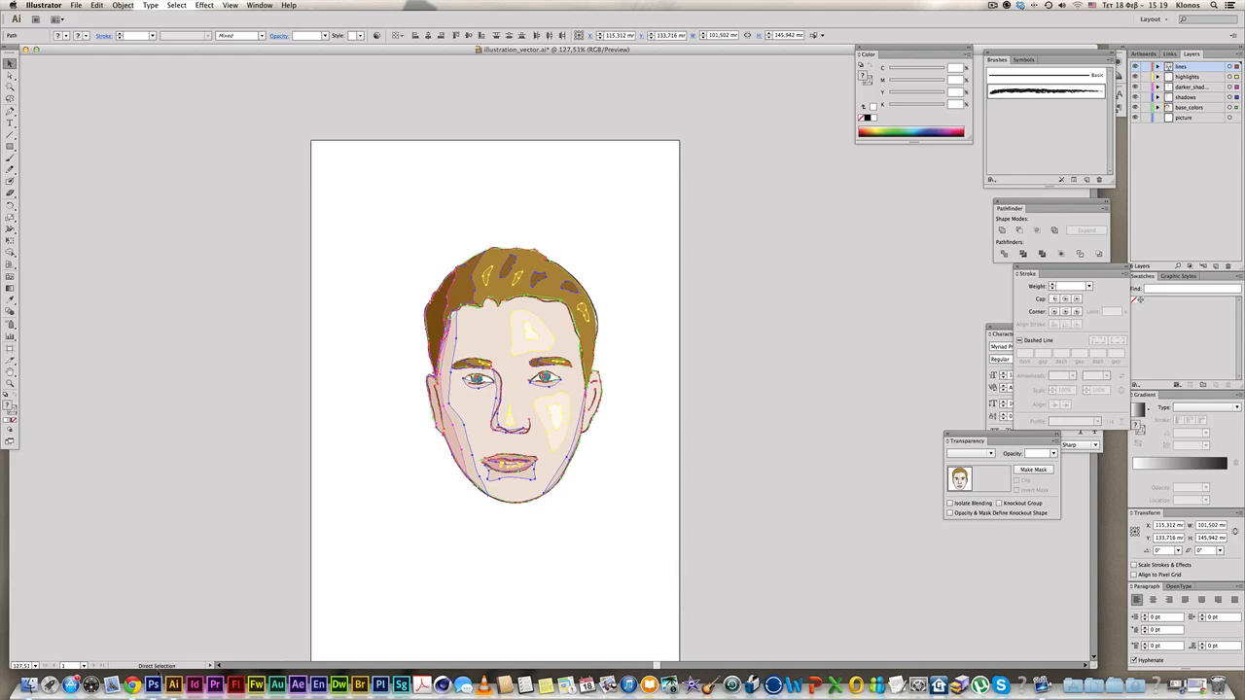
pyautogui.click(149, 670)
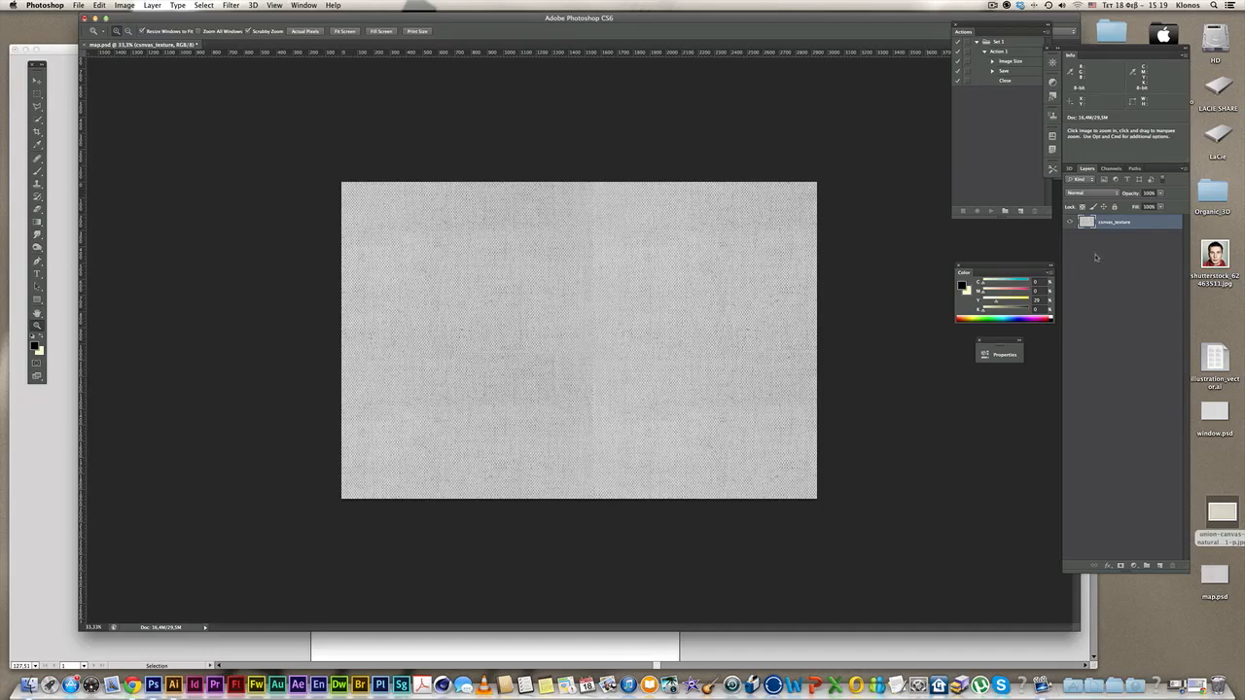
pyautogui.press('super+v')
pyautogui.click(657, 310)
# - Enlarge the pasted face to almost the full canvas height, centre it, apply the transform, and switch to full-screen view
pyautogui.moveTo(606, 303); pyautogui.dragTo(685, 194)
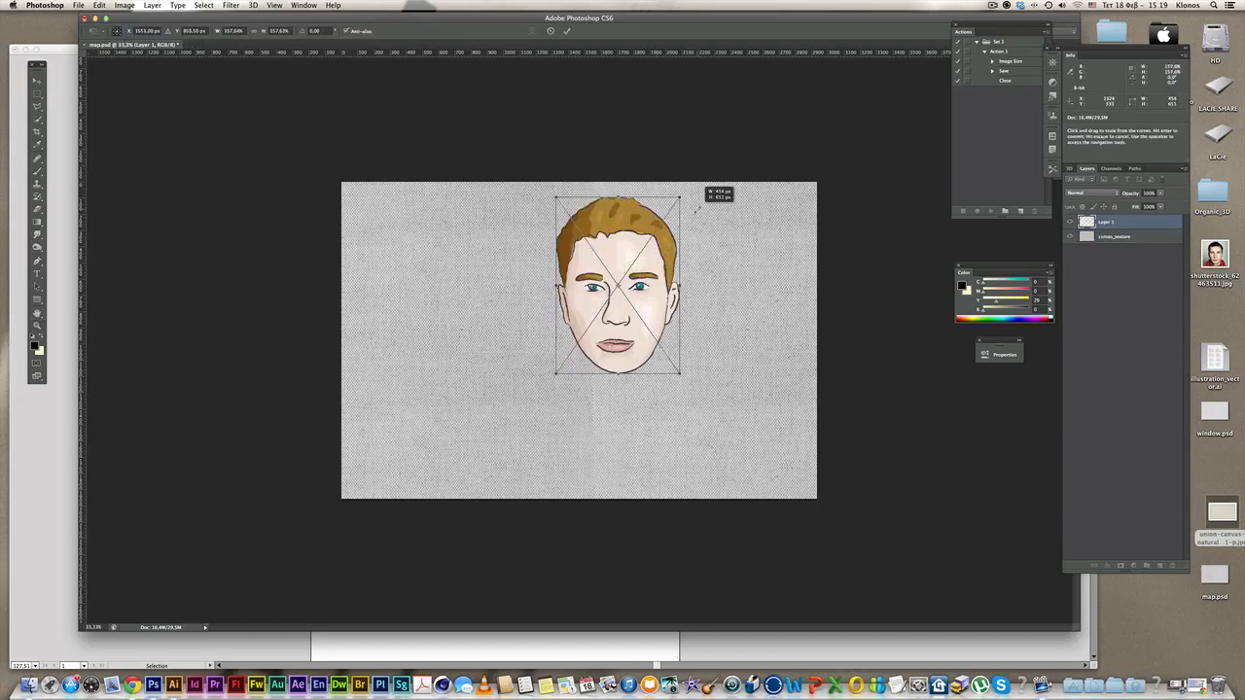
pyautogui.moveTo(548, 382); pyautogui.dragTo(507, 443)
pyautogui.moveTo(680, 446); pyautogui.dragTo(704, 478)
pyautogui.moveTo(506, 480); pyautogui.dragTo(503, 485)
pyautogui.moveTo(608, 398); pyautogui.dragTo(603, 379)
pyautogui.press('Return')
pyautogui.press('z')
pyautogui.press('f')
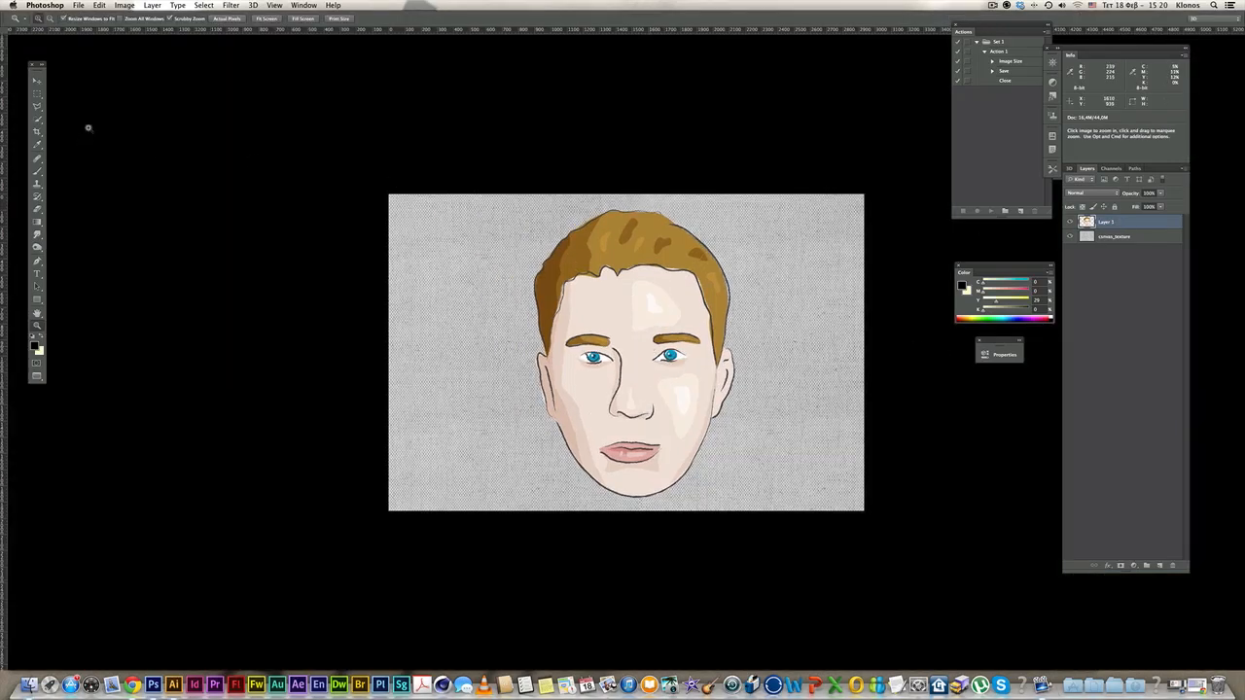
pyautogui.click(37, 80)
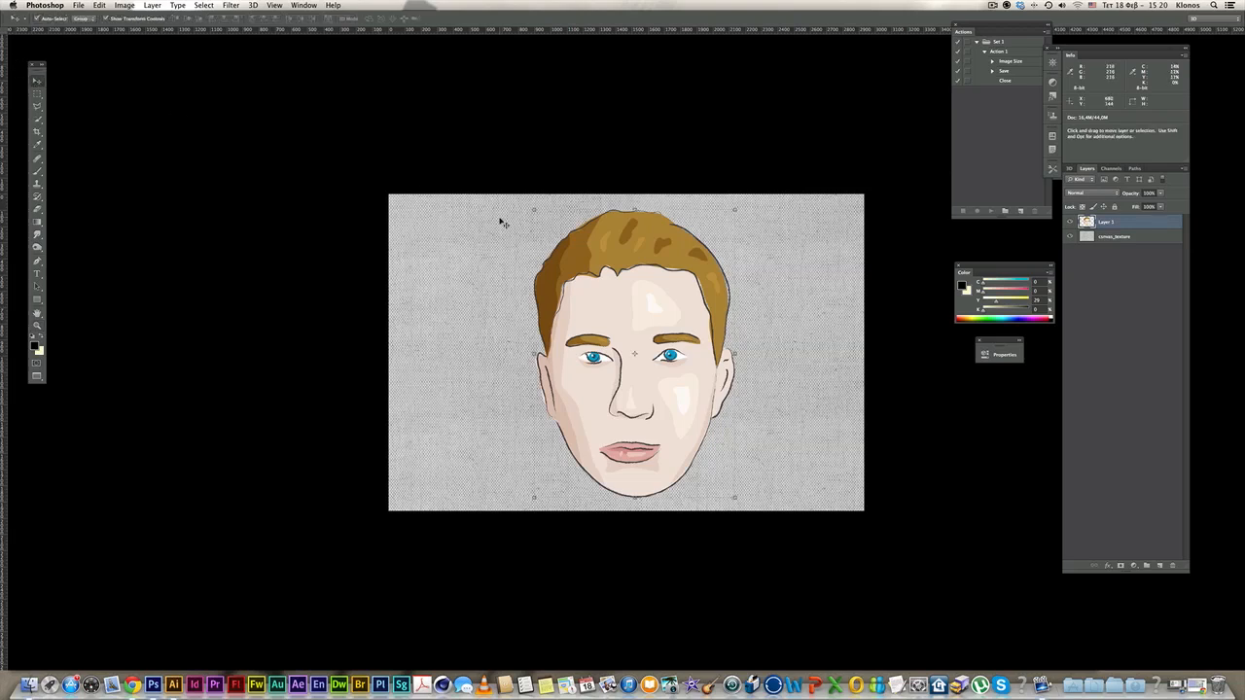
# - Darken the face layer with Curves by shifting the black point to input 53, output 1
pyautogui.press('super+m')
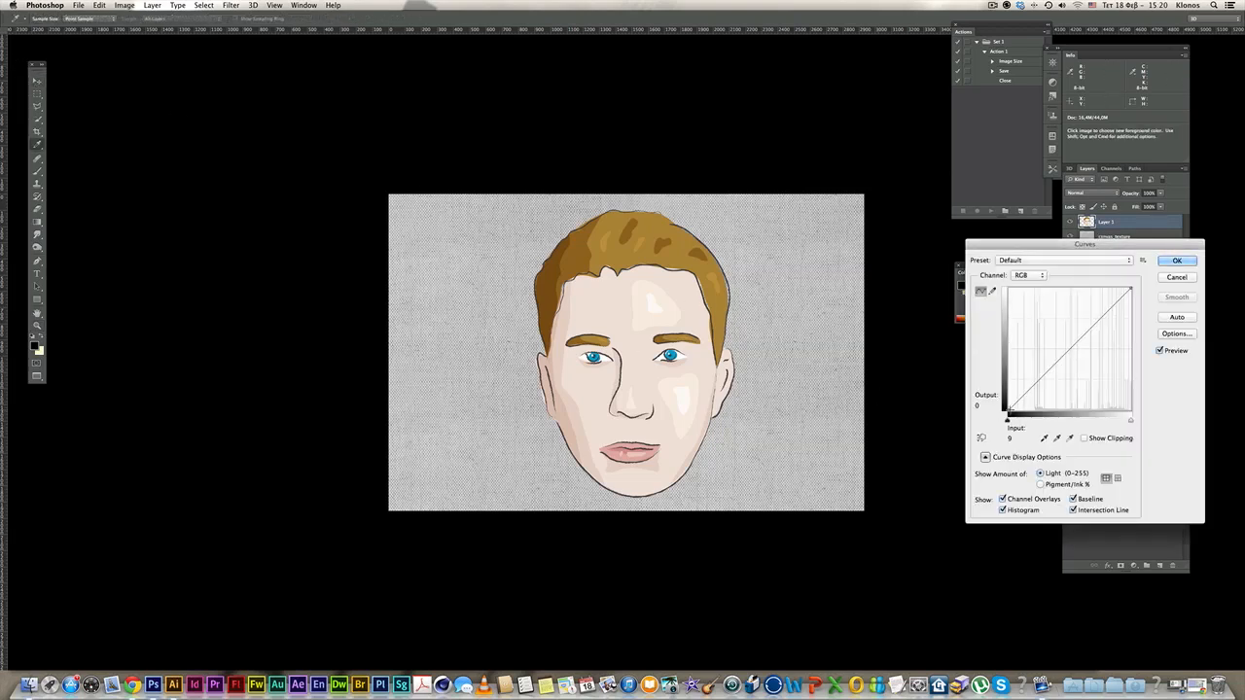
pyautogui.moveTo(1013, 410); pyautogui.dragTo(1034, 409)
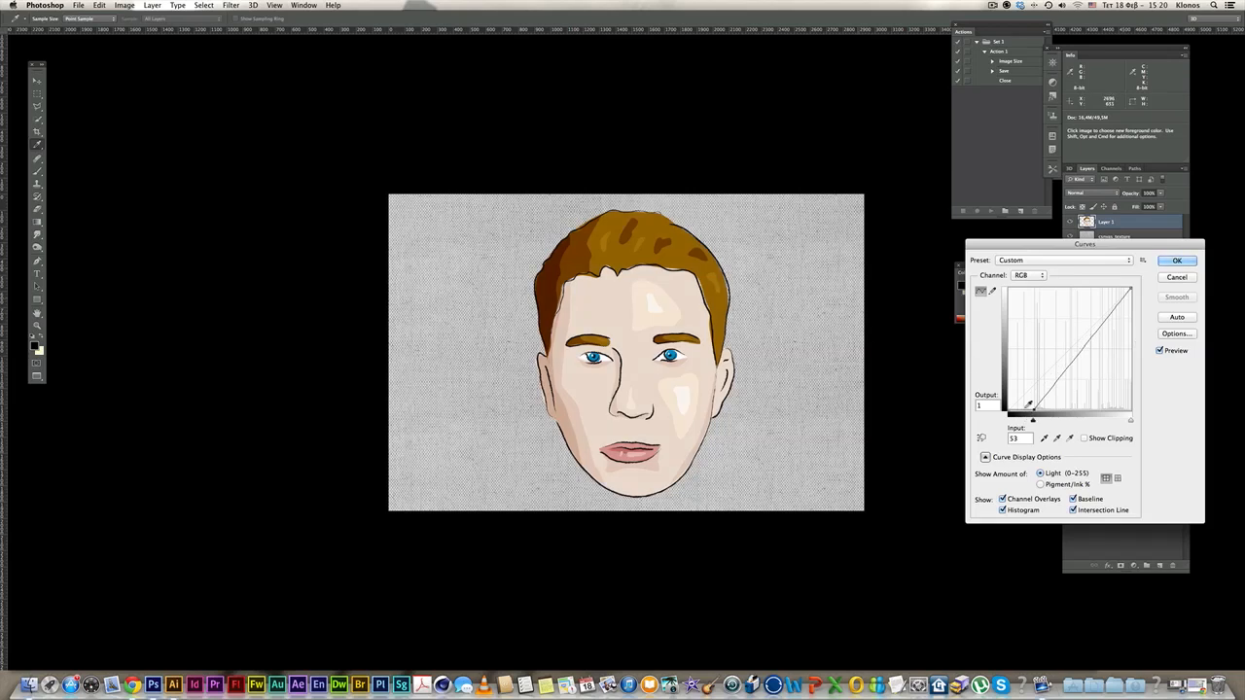
pyautogui.click(1177, 260)
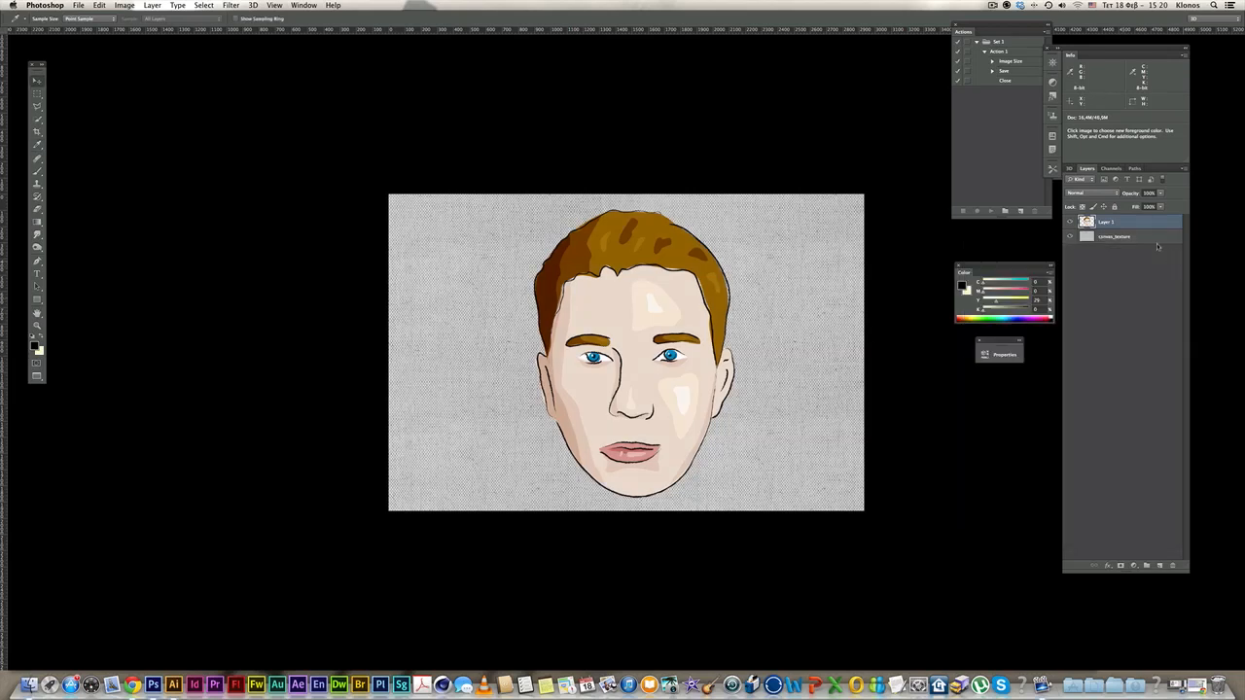
# - Set the face layer's blend mode to Multiply, deselect it, and compare the canvas with the face hidden and shown
pyautogui.click(1095, 195)
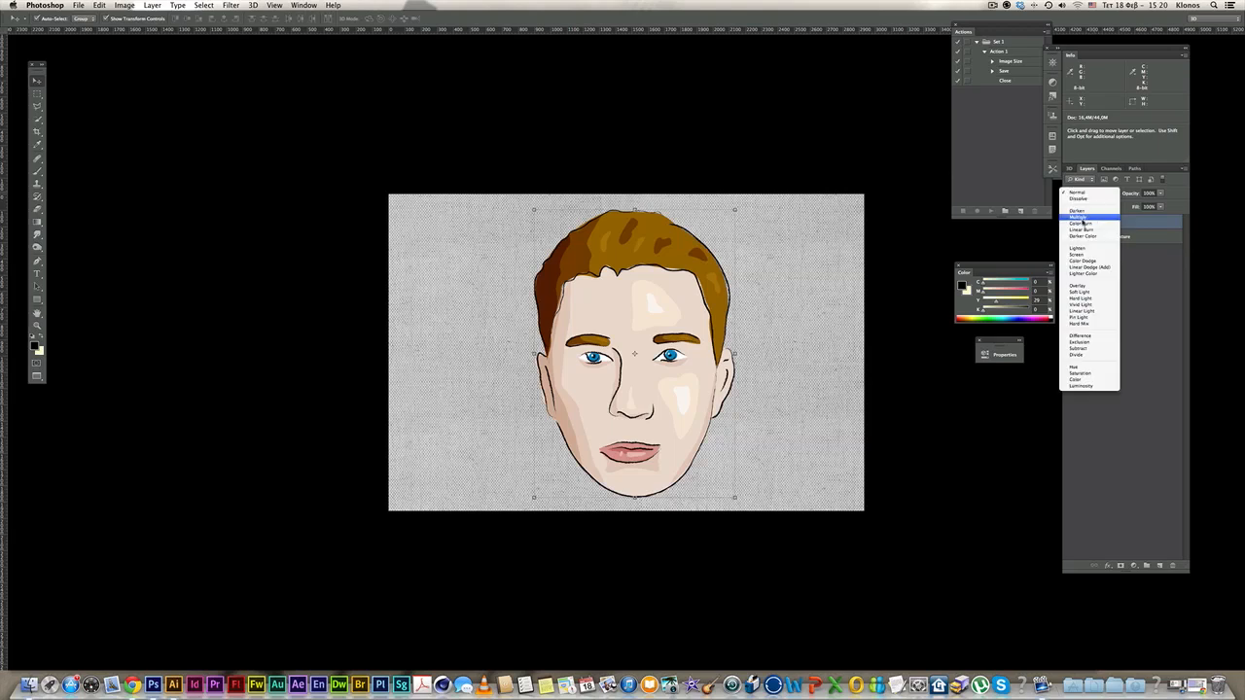
pyautogui.click(1082, 218)
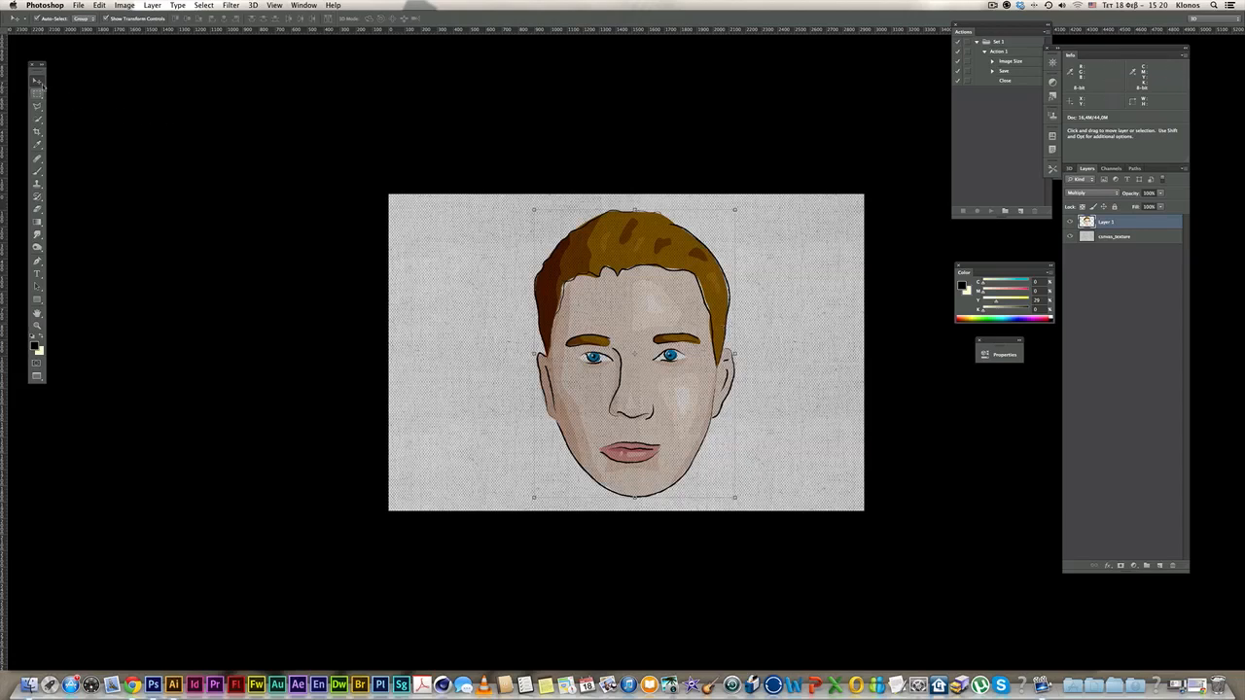
pyautogui.click(360, 138)
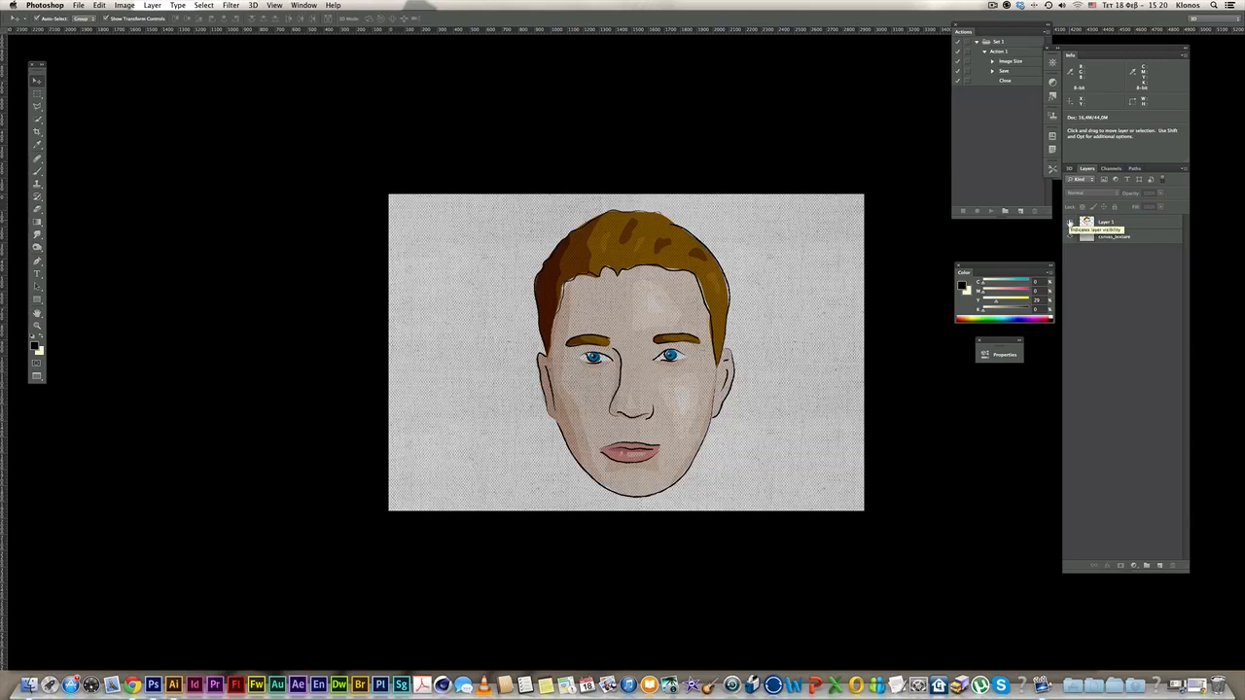
pyautogui.click(1070, 223)
pyautogui.click(1070, 222)
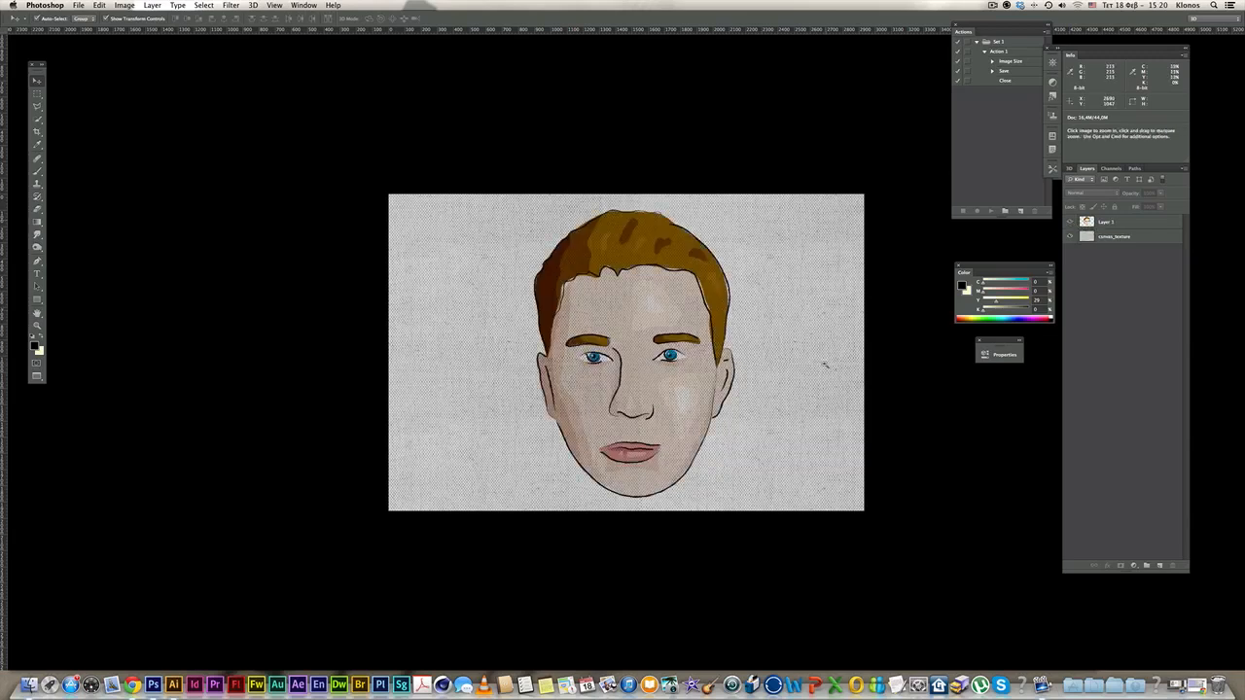
# - Hide the face layer and make the canvas_texture layer active
pyautogui.press('super+plus')
pyautogui.moveTo(691, 343); pyautogui.dragTo(703, 346)
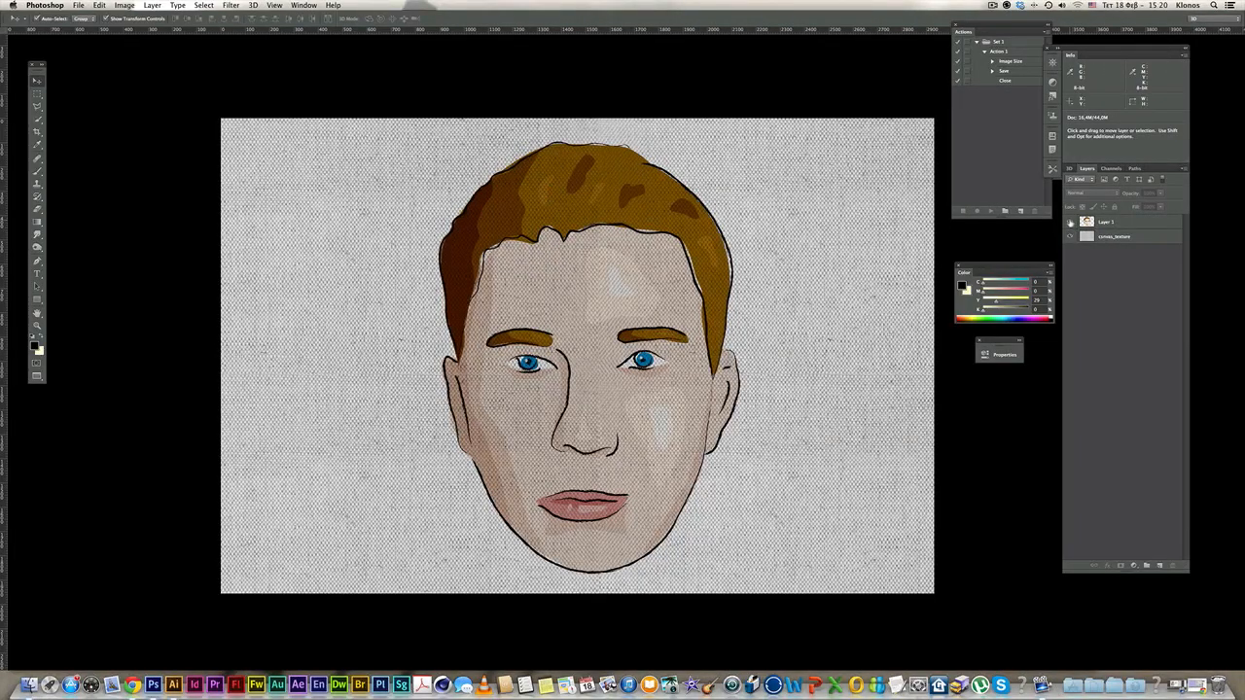
pyautogui.click(1071, 222)
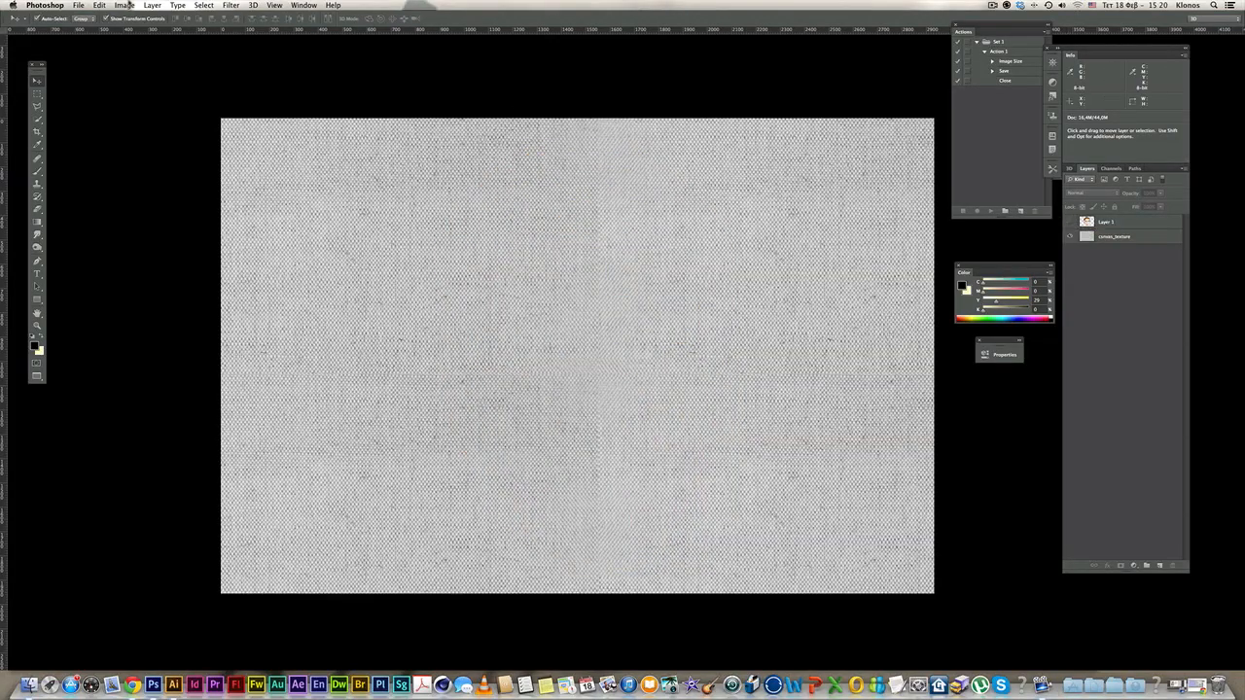
pyautogui.click(204, 5)
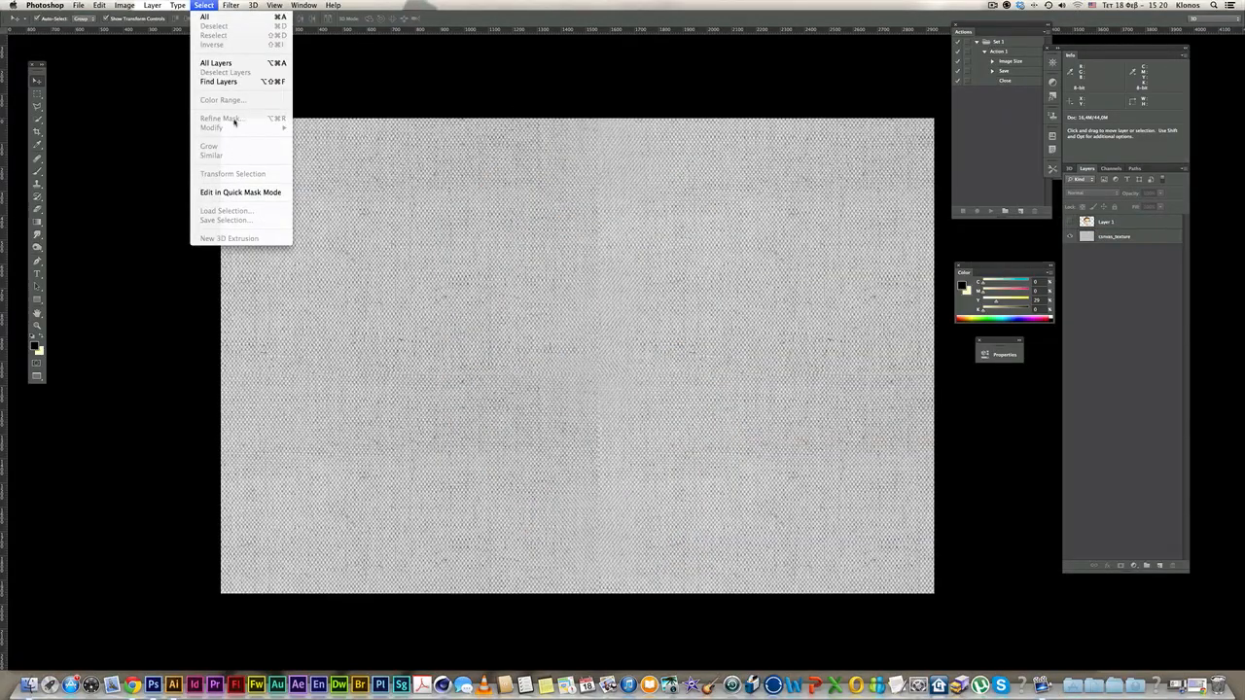
pyautogui.click(216, 62)
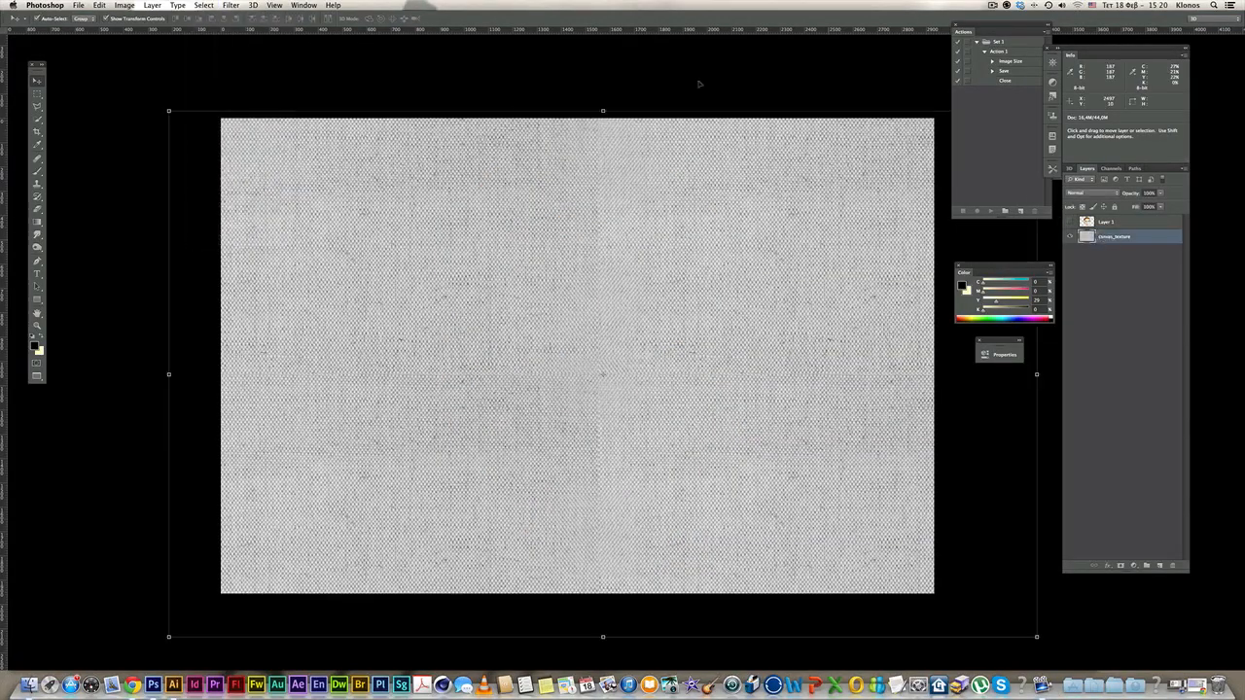
# - Select the light tones of the canvas texture with Color Range, using sampled colours and a fuzziness of 37
pyautogui.click(204, 5)
pyautogui.click(229, 102)
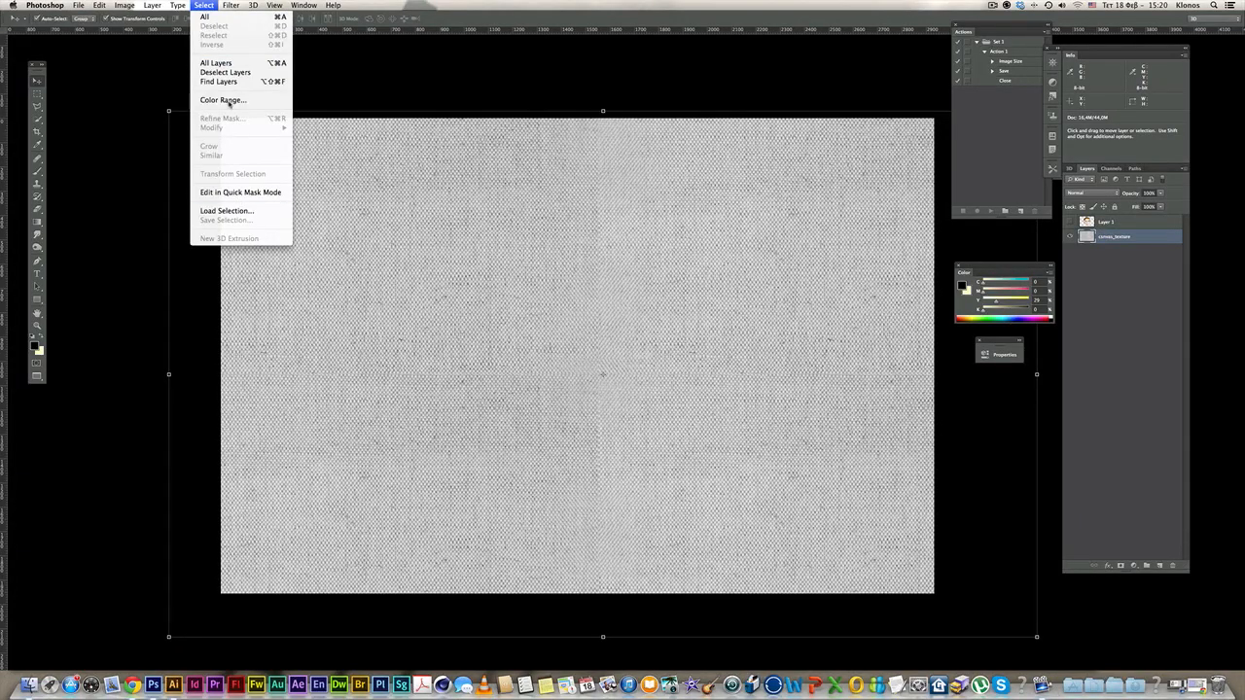
pyautogui.click(425, 198)
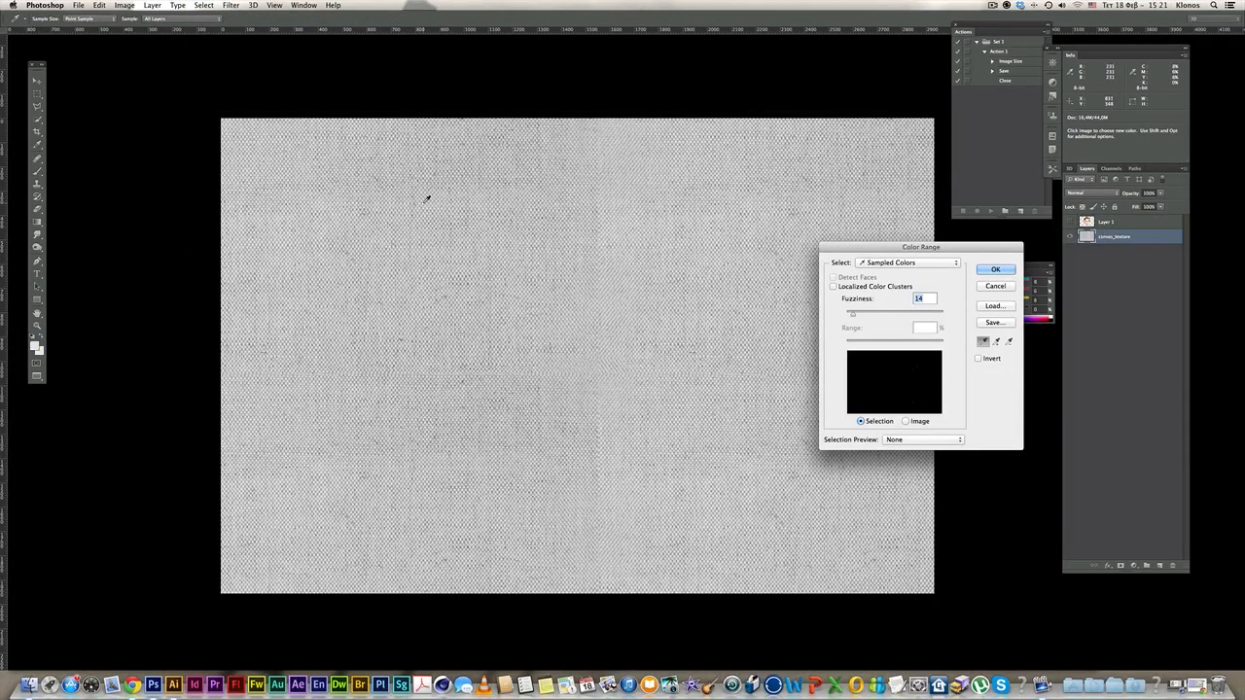
pyautogui.moveTo(852, 317); pyautogui.dragTo(863, 315)
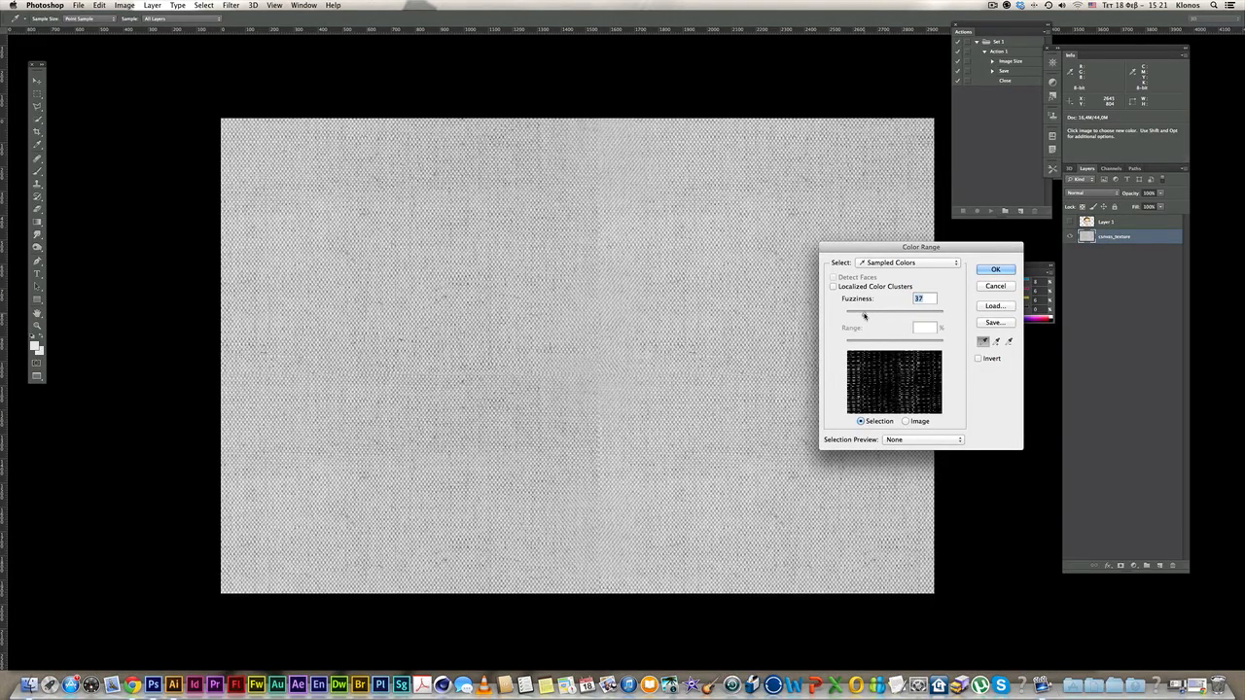
pyautogui.click(996, 270)
pyautogui.press('v')
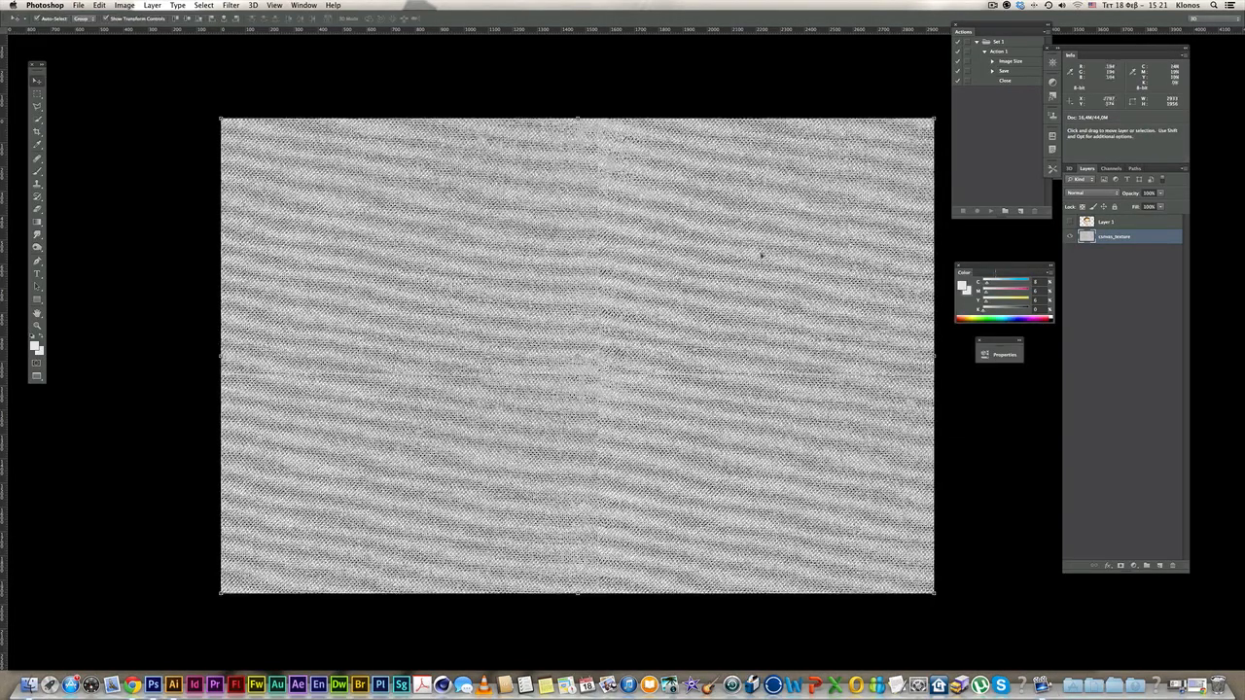
# - Add a new layer above the face, fill the texture selection on it with white, and show the face again
pyautogui.click(1113, 223)
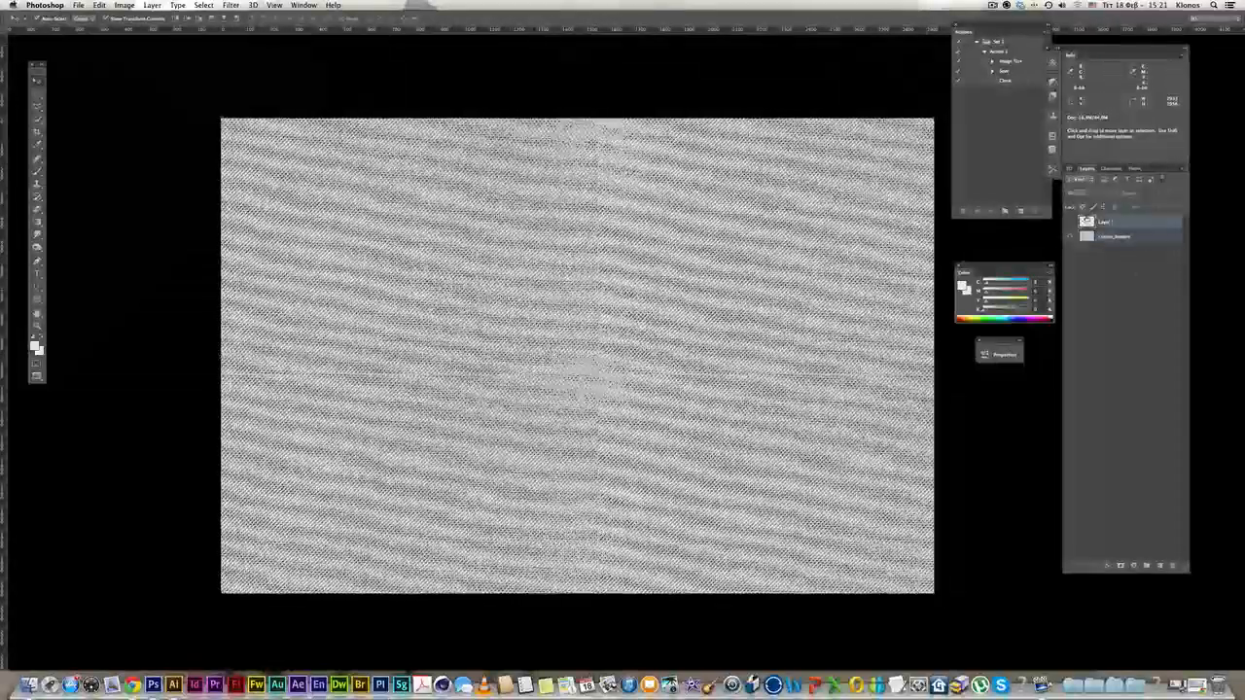
pyautogui.click(1159, 566)
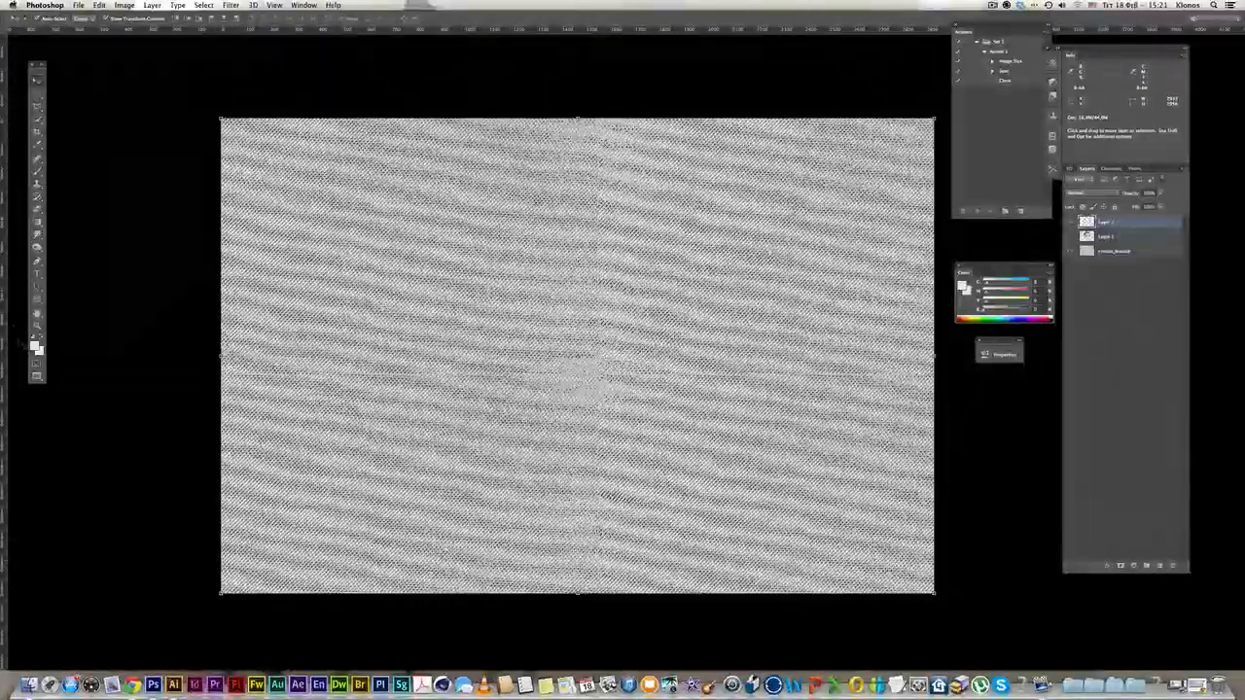
pyautogui.click(34, 338)
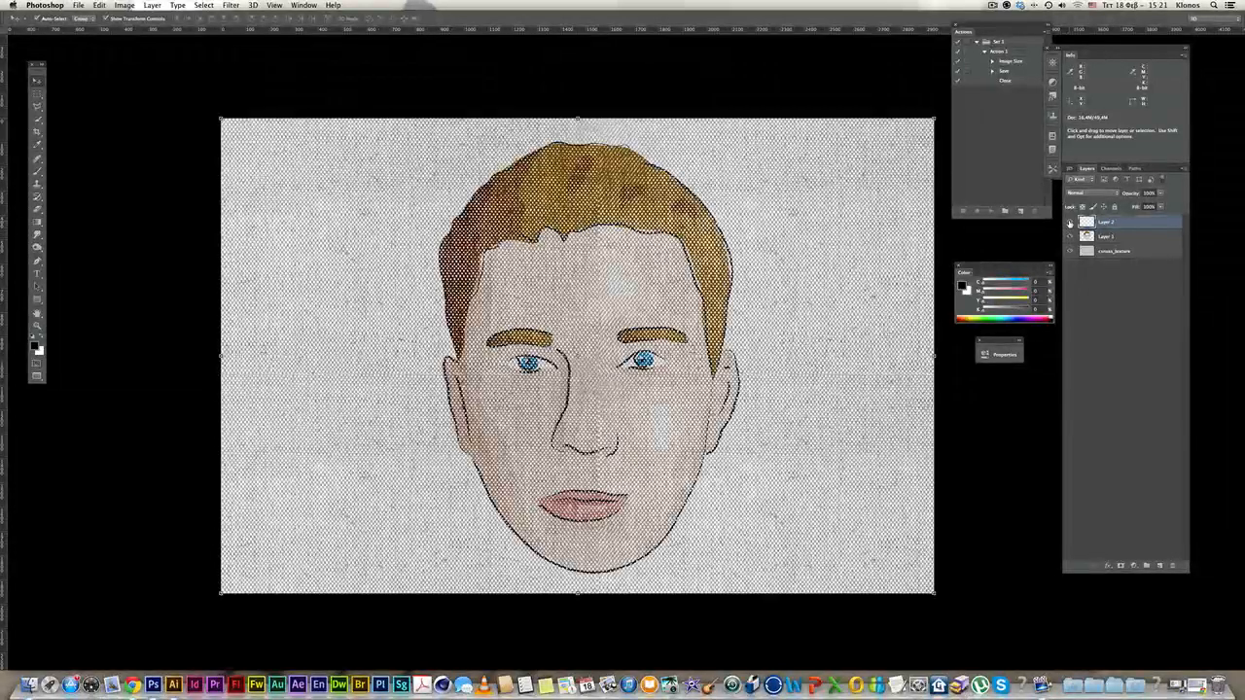
pyautogui.click(1070, 223)
# - Load the face's outline as a selection, mask the new texture layer with it, and compare the layer hidden and shown
pyautogui.keyDown('super'); pyautogui.click(1089, 238); pyautogui.keyUp('super')
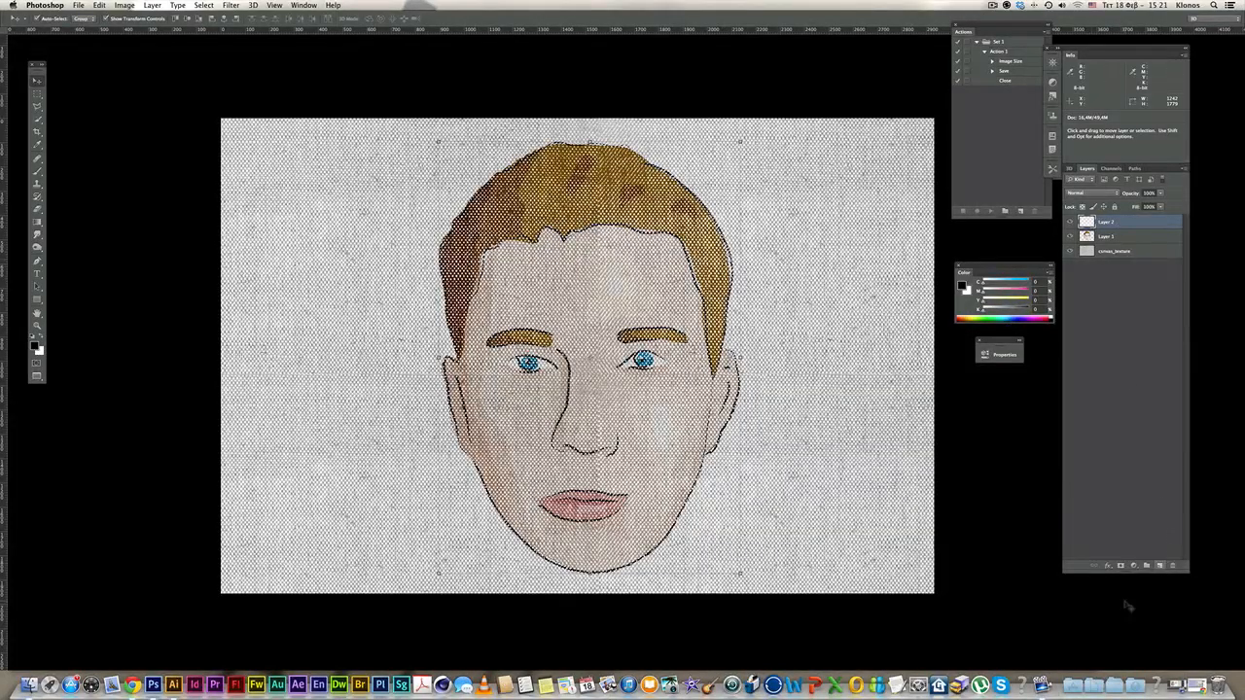
pyautogui.click(1122, 565)
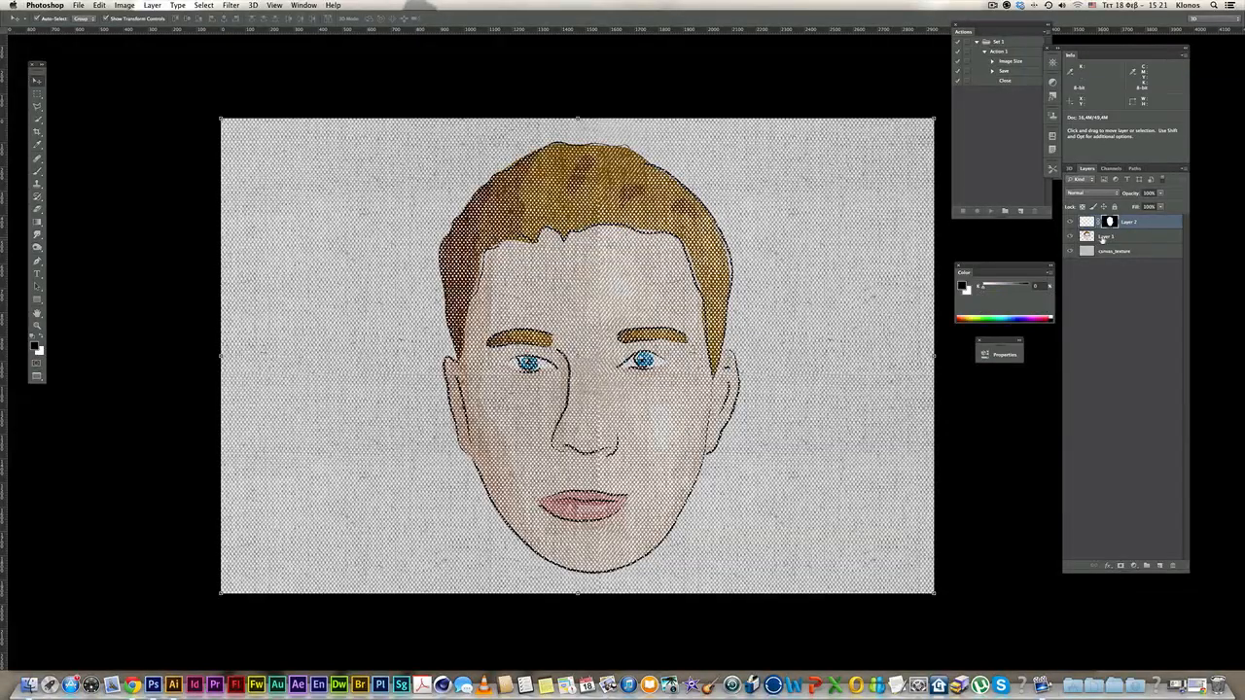
pyautogui.click(1070, 222)
pyautogui.click(1070, 222)
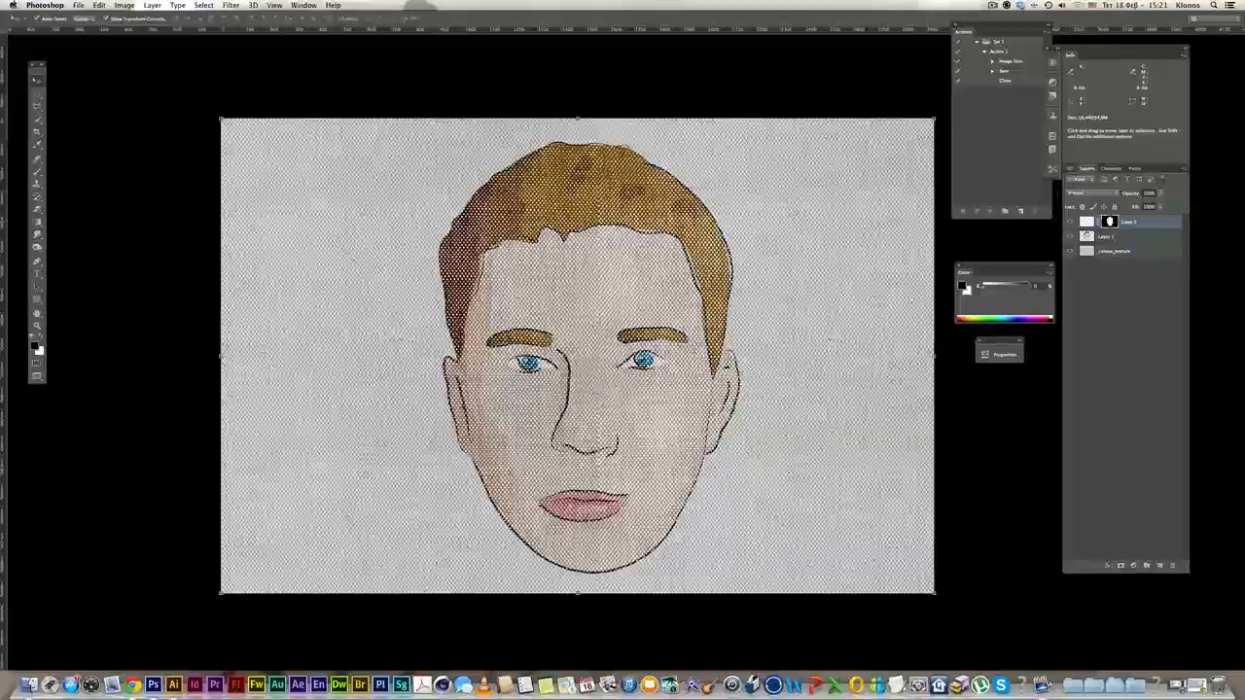
# - Set the masked texture layer to Overlay and lower its opacity to a subtle level
pyautogui.click(1082, 192)
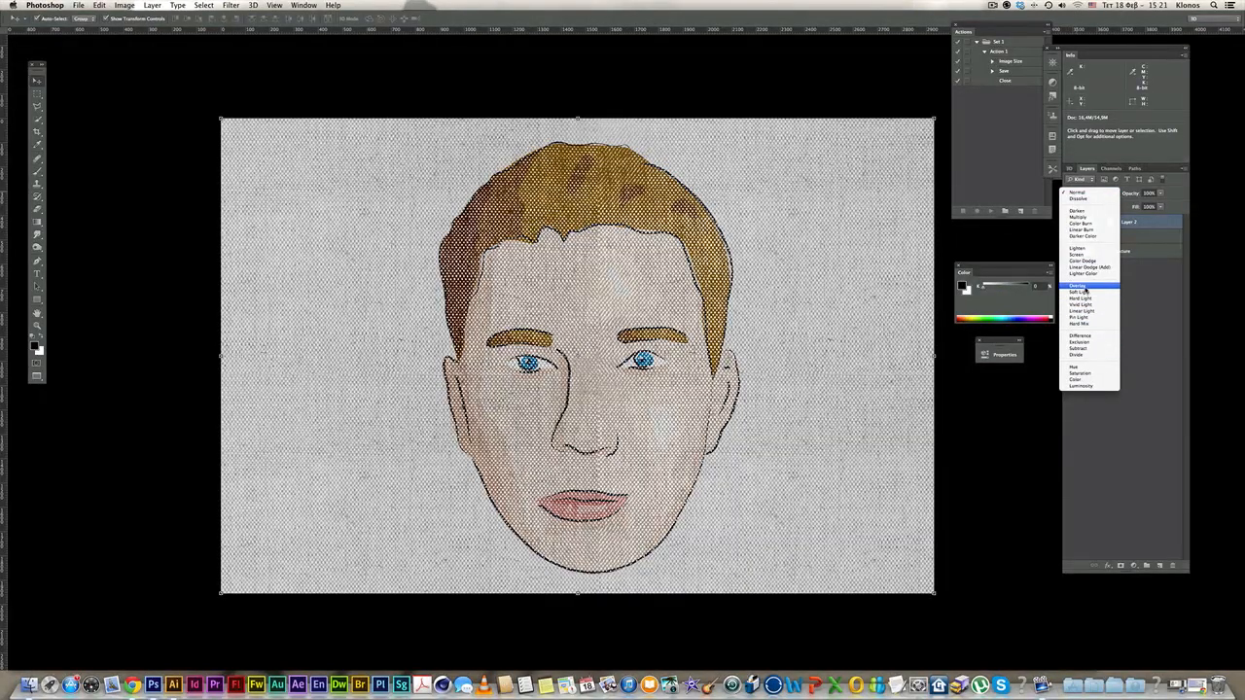
pyautogui.click(1082, 286)
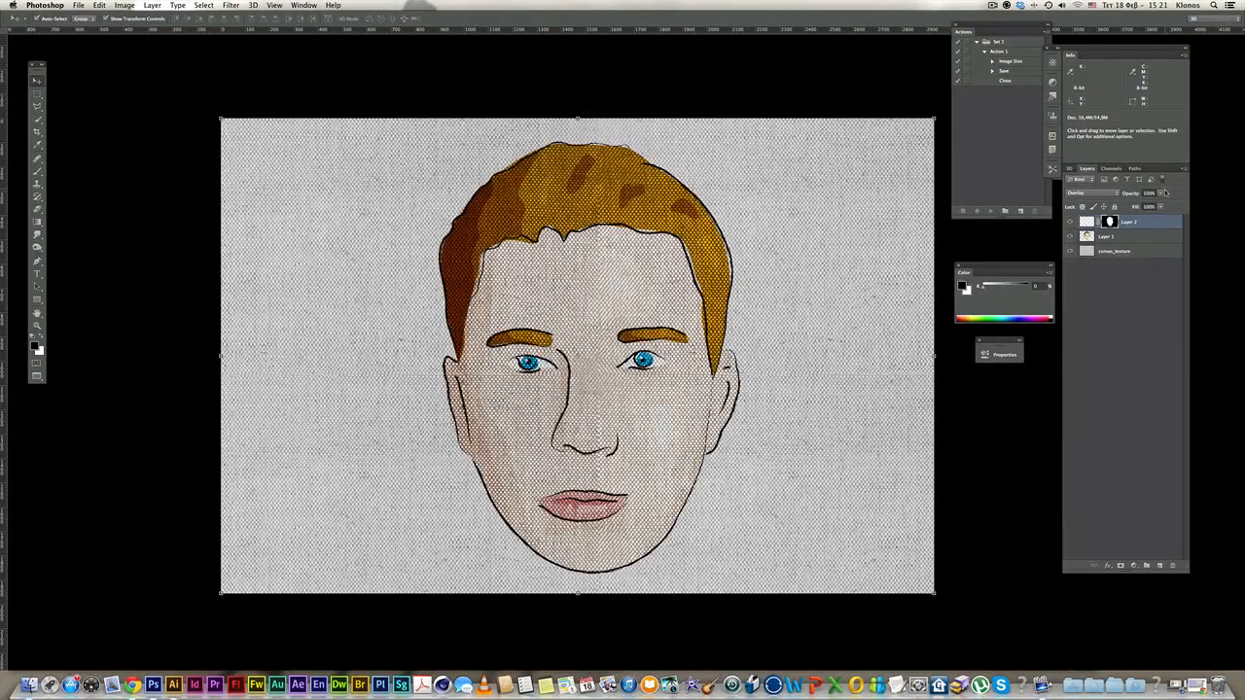
pyautogui.moveTo(1159, 195); pyautogui.dragTo(1070, 223)
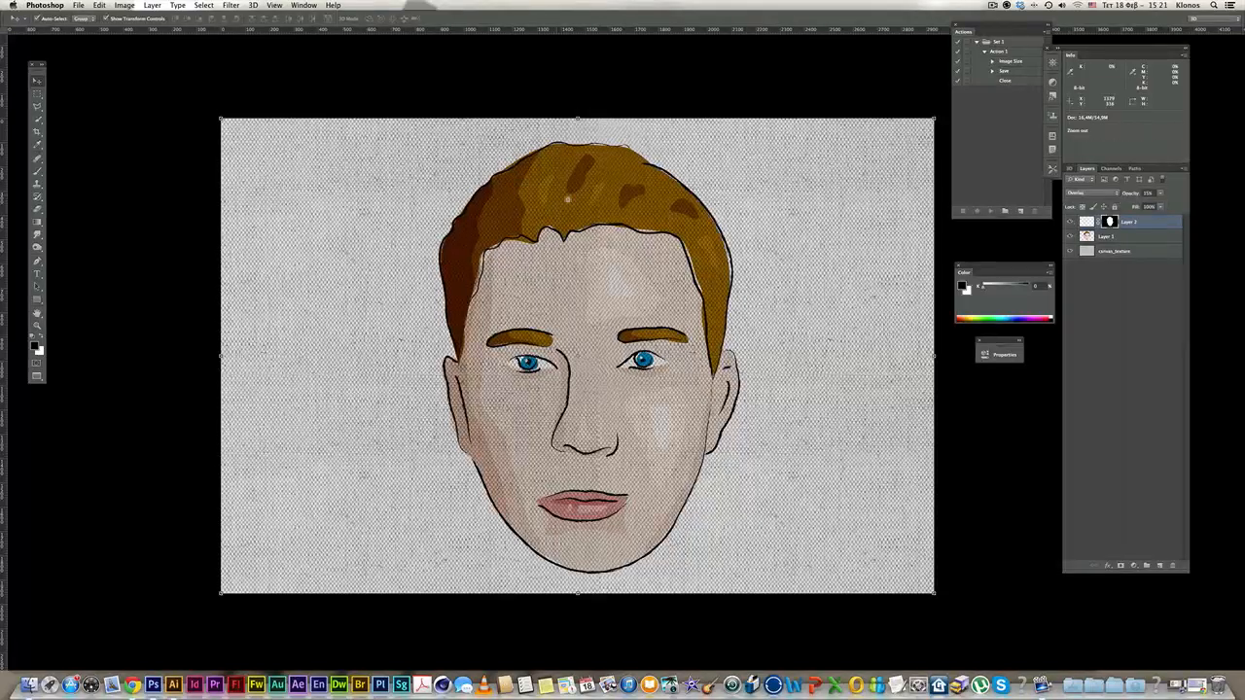
# - Add a new layer on top of the stack and fill it with pale yellow
pyautogui.keyDown('alt'); pyautogui.click(568, 200); pyautogui.keyUp('alt')
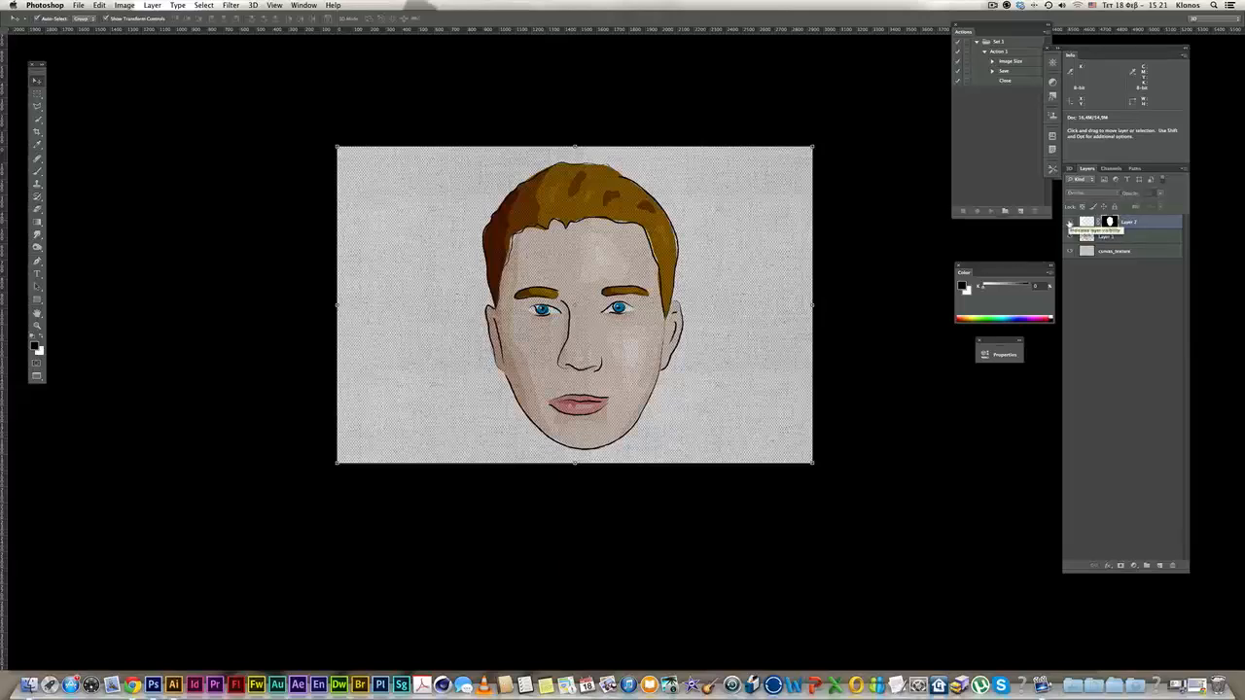
pyautogui.press('space')
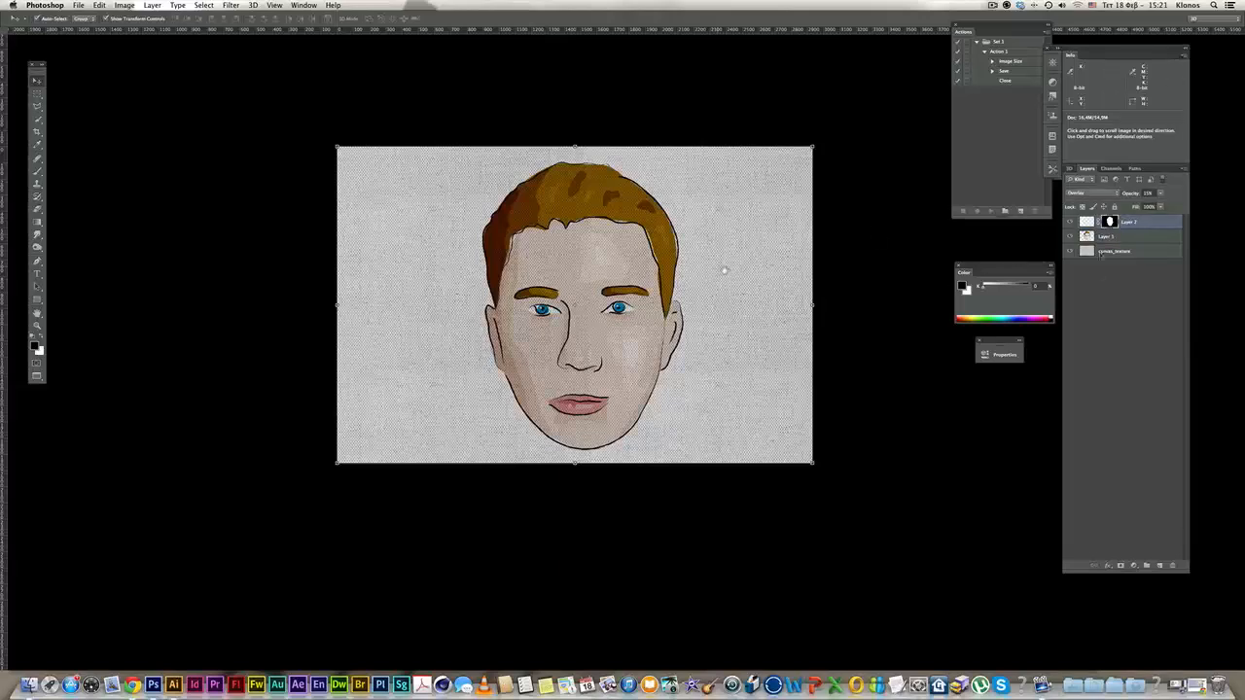
pyautogui.click(1160, 568)
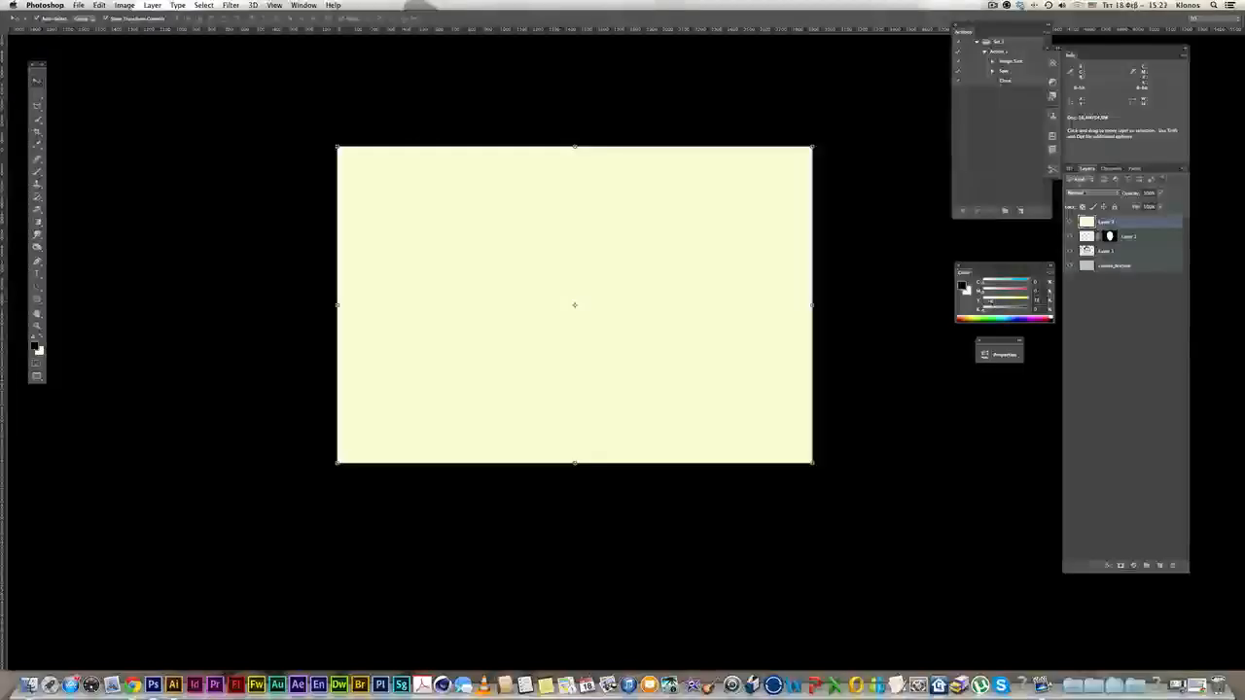
# - Set the pale yellow layer's blend mode to Color and lower its opacity to about 20%
pyautogui.click(1077, 193)
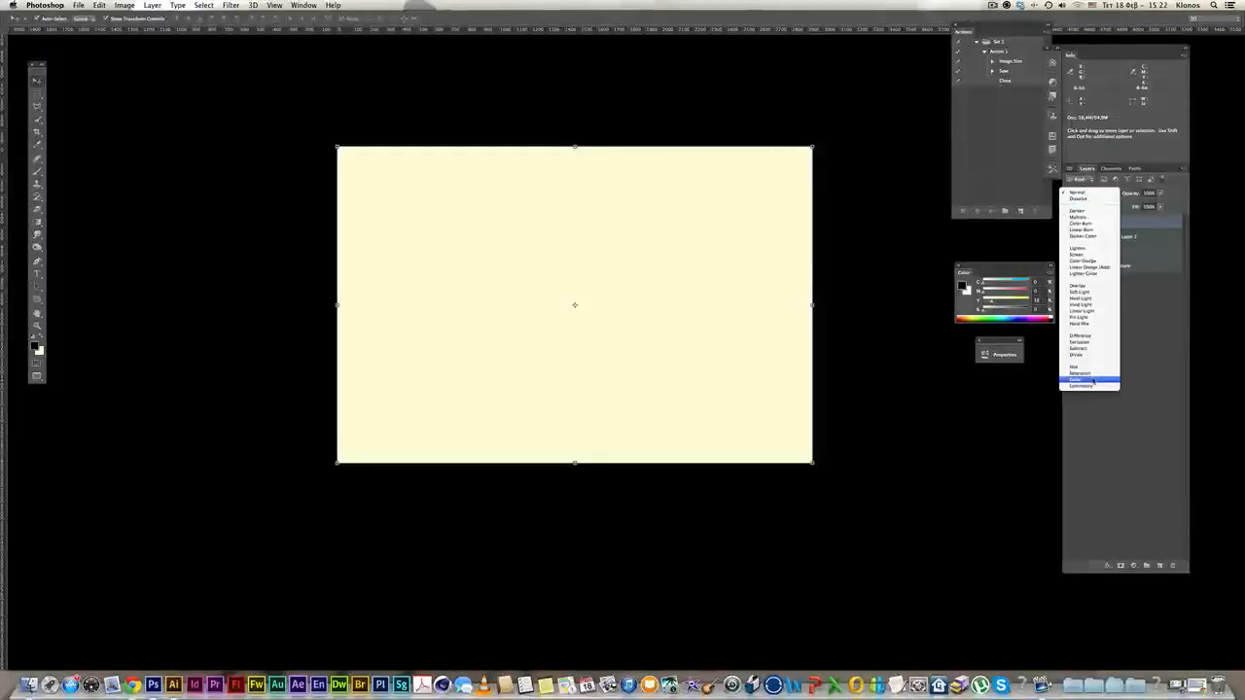
pyautogui.click(1092, 385)
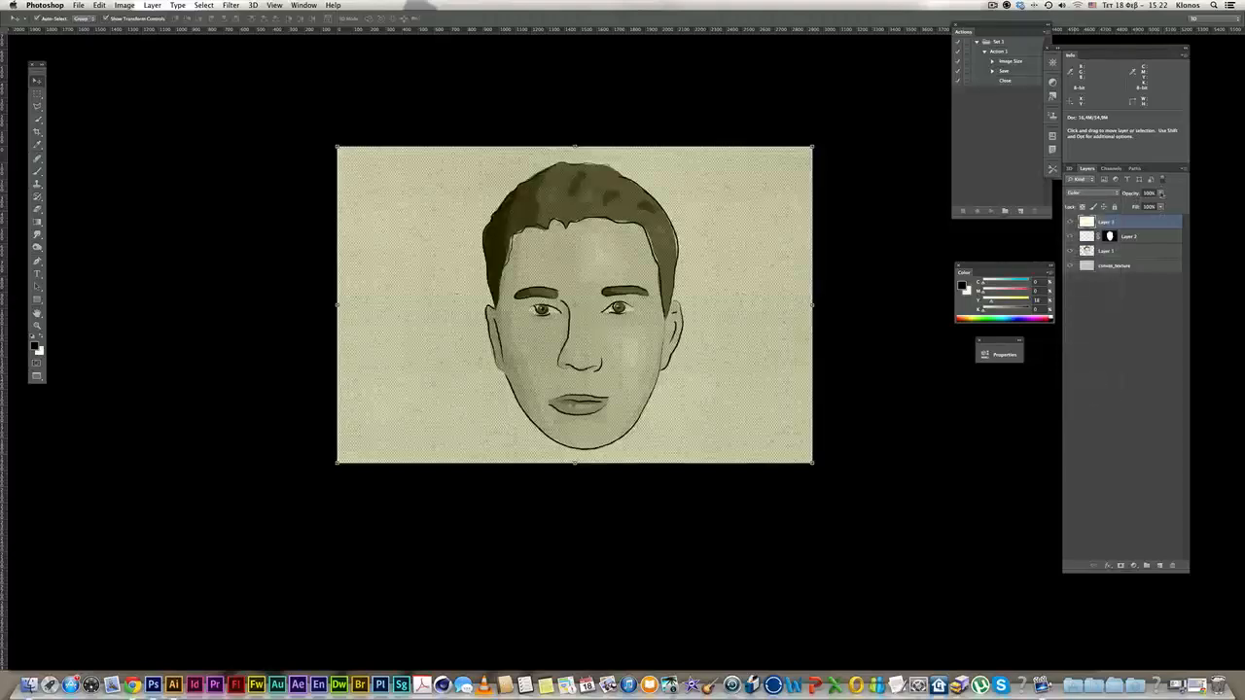
pyautogui.moveTo(1159, 195); pyautogui.dragTo(1133, 205)
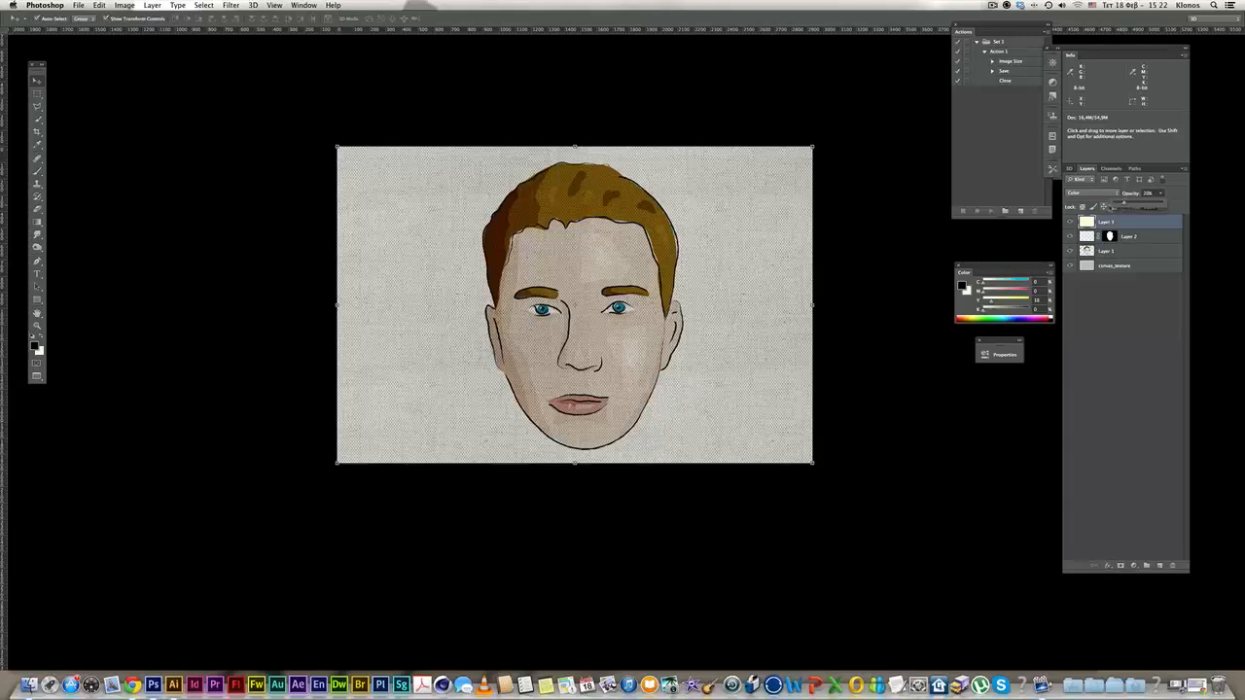
# - Shift the hue of the tint layer from yellow towards pink with Hue/Saturation
pyautogui.press('super+u')
pyautogui.moveTo(761, 527)
pyautogui.mouseDown()
pyautogui.moveTo(813, 530)
pyautogui.moveTo(708, 530)
pyautogui.moveTo(741, 531)
pyautogui.mouseUp()
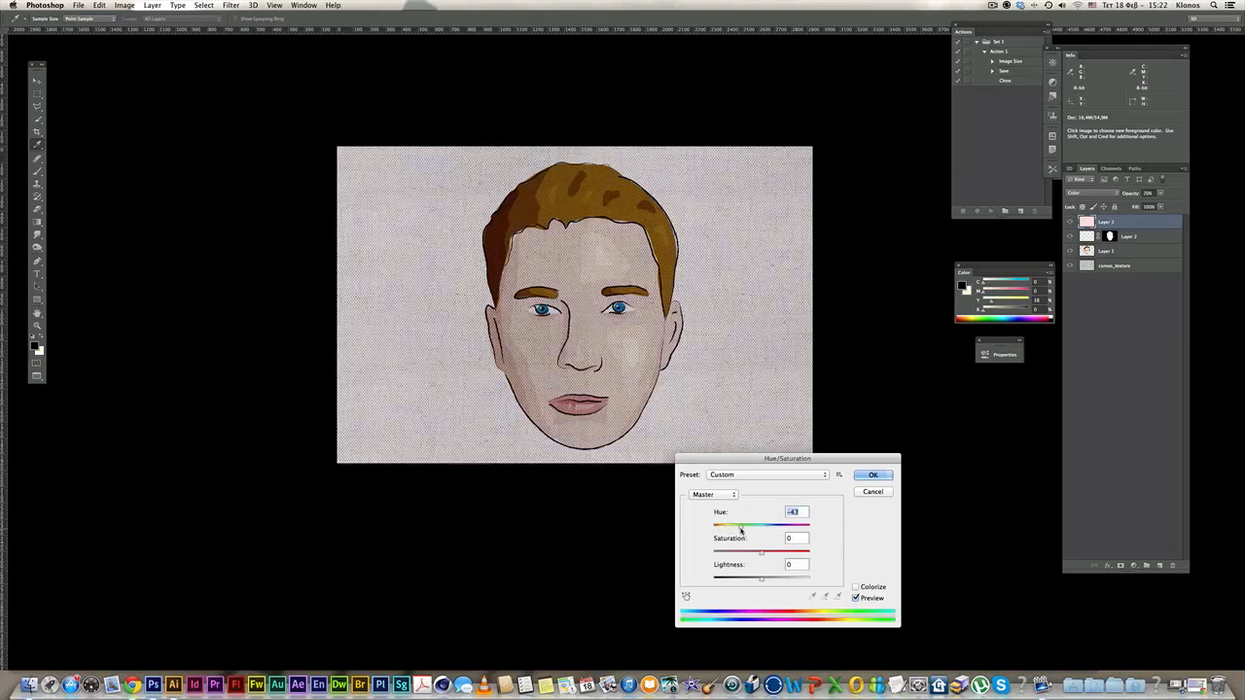
pyautogui.click(873, 475)
pyautogui.press('v')
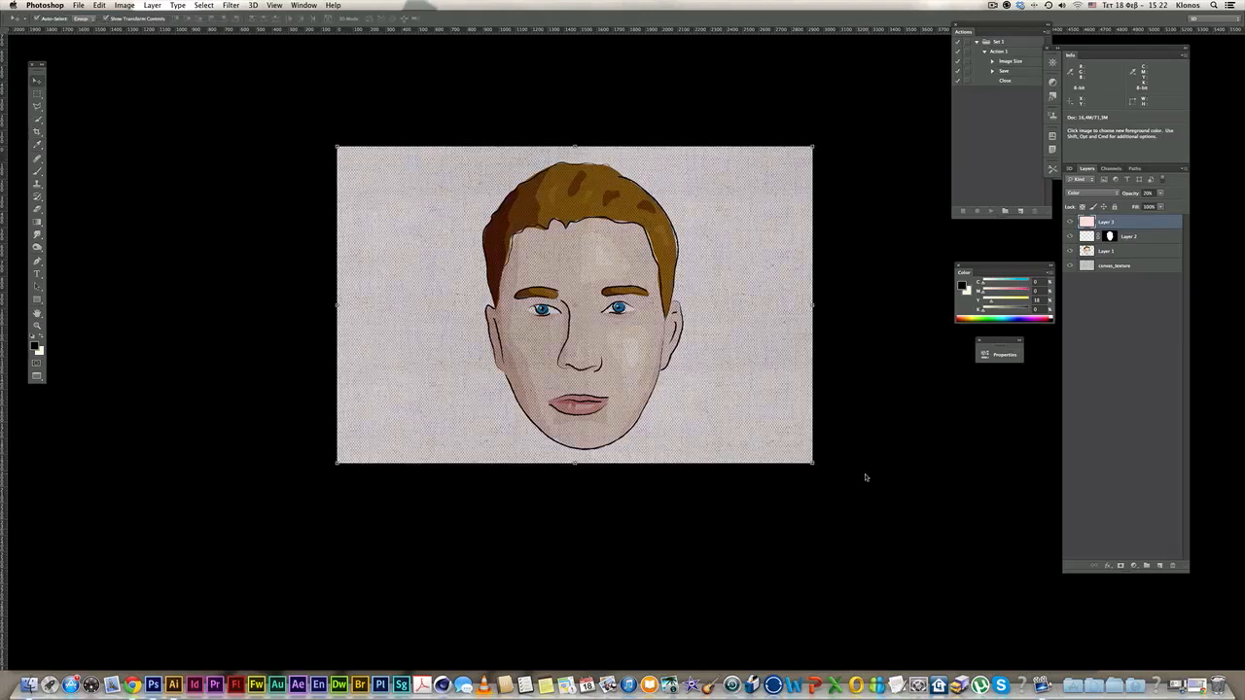
pyautogui.keyDown('super'); pyautogui.click(652, 325); pyautogui.keyUp('super')
pyautogui.moveTo(672, 302); pyautogui.dragTo(721, 341)
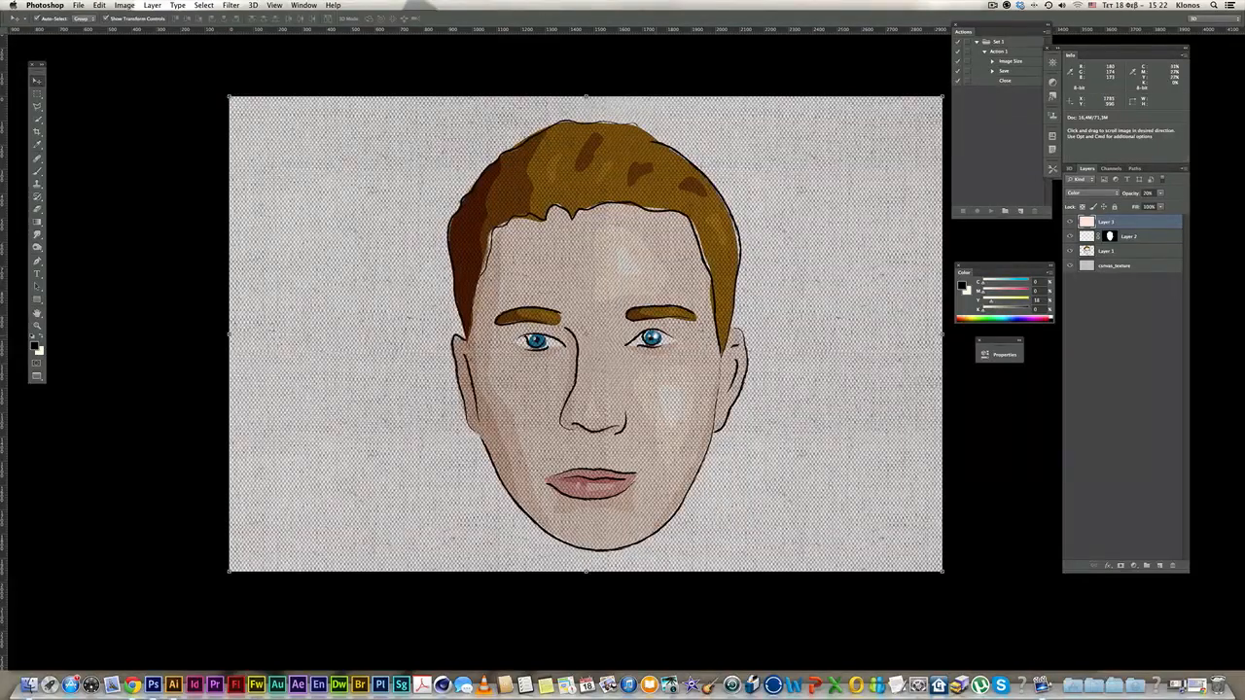
pyautogui.press('super+minus')
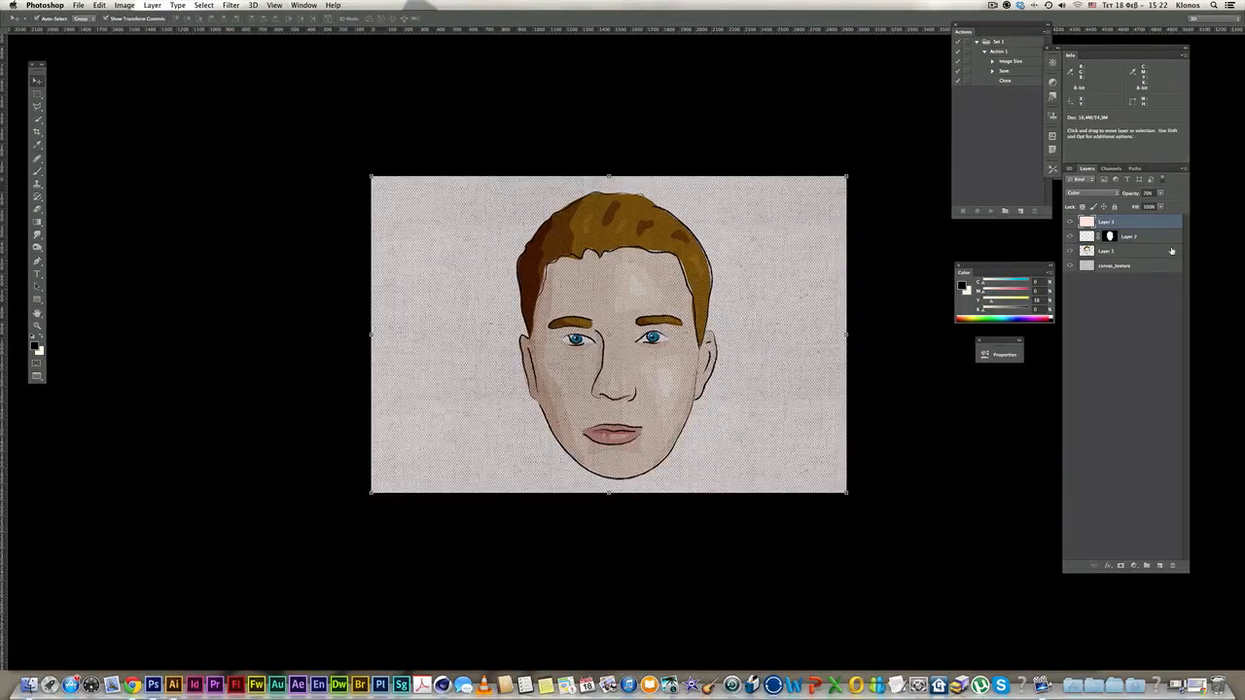
# - Add a new layer above the tint layer and enlarge a soft black Brush to 1200 px
pyautogui.click(1162, 566)
pyautogui.click(37, 172)
pyautogui.moveTo(360, 207); pyautogui.dragTo(265, 208)
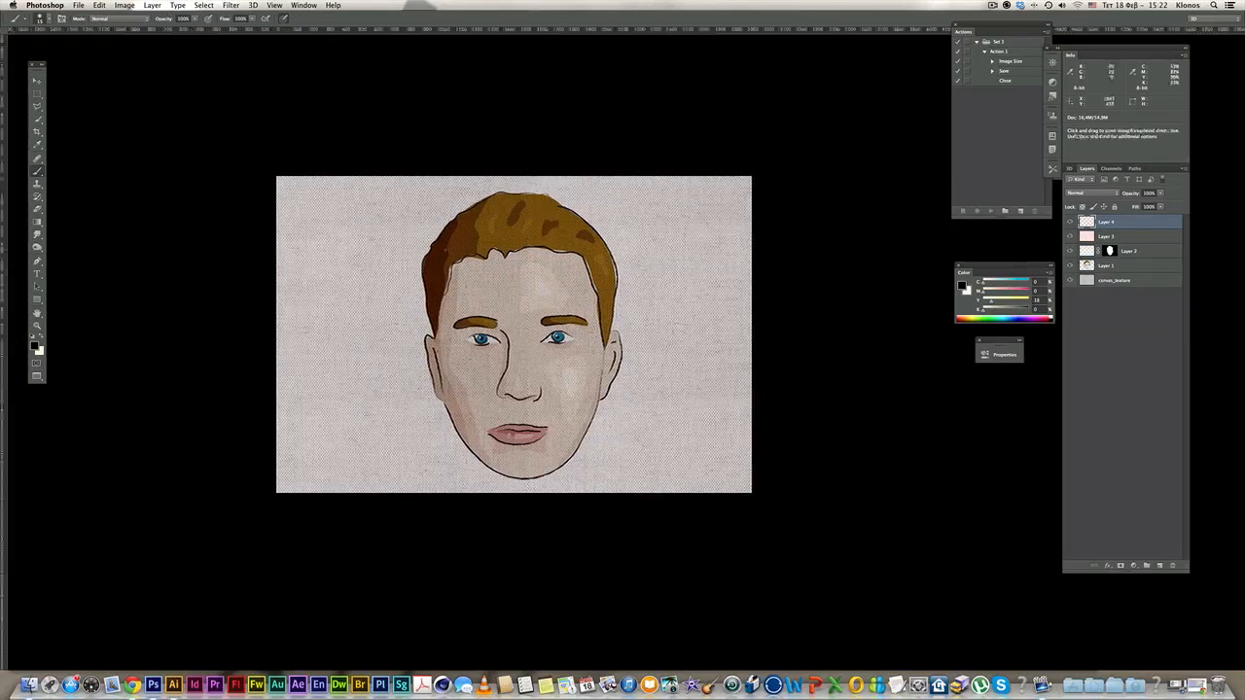
pyautogui.press(']')
pyautogui.press(']')
pyautogui.press(']')
pyautogui.press(']')
pyautogui.press(']')
pyautogui.press(']')
pyautogui.press(']')
pyautogui.press(']')
pyautogui.press(']')
pyautogui.press(']')
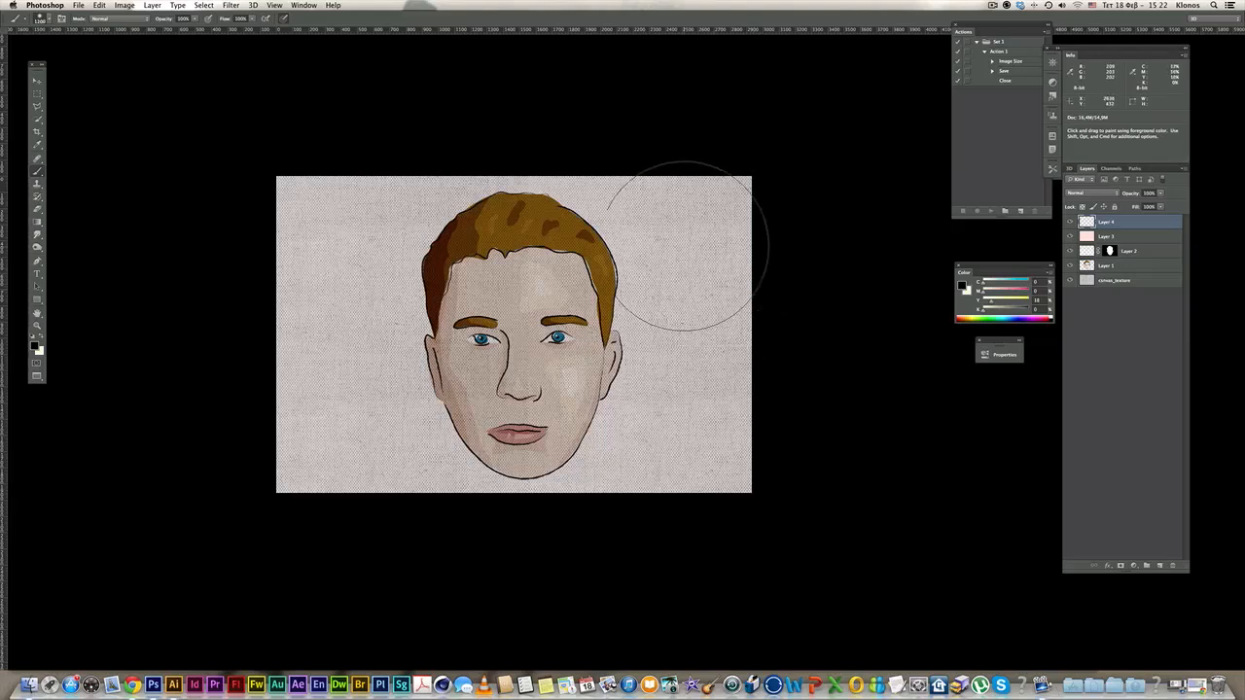
pyautogui.keyDown('alt'); pyautogui.click(678, 247); pyautogui.keyUp('alt')
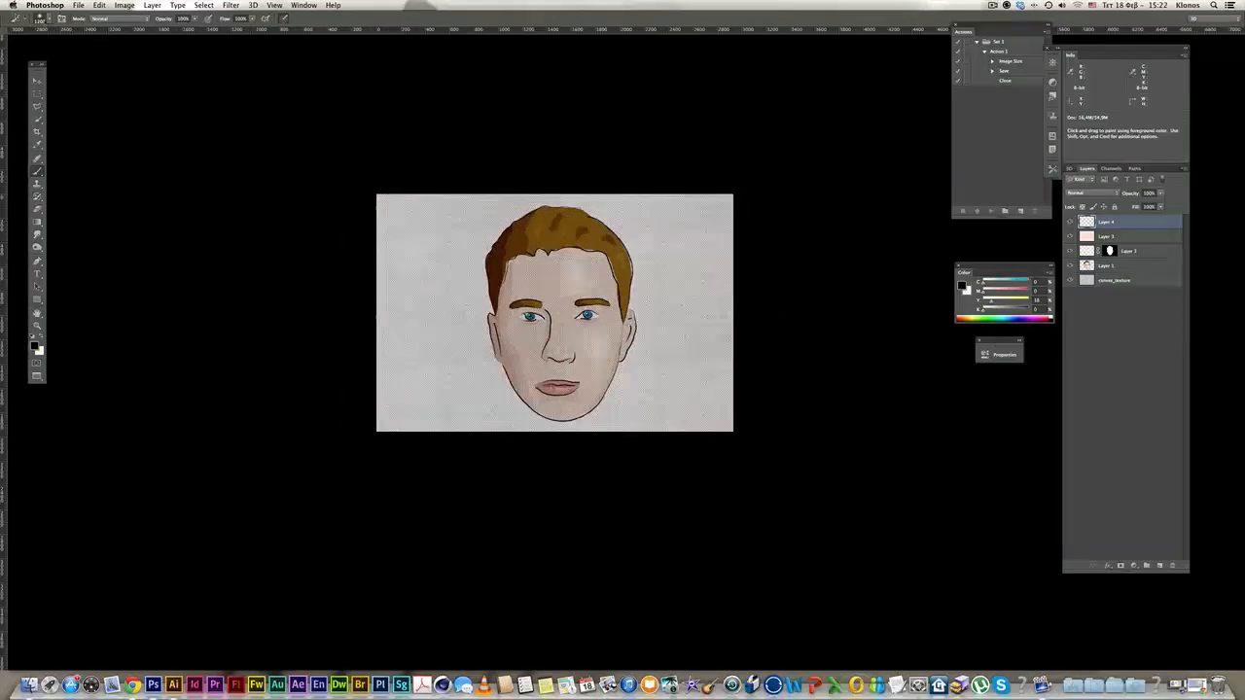
pyautogui.click(47, 19)
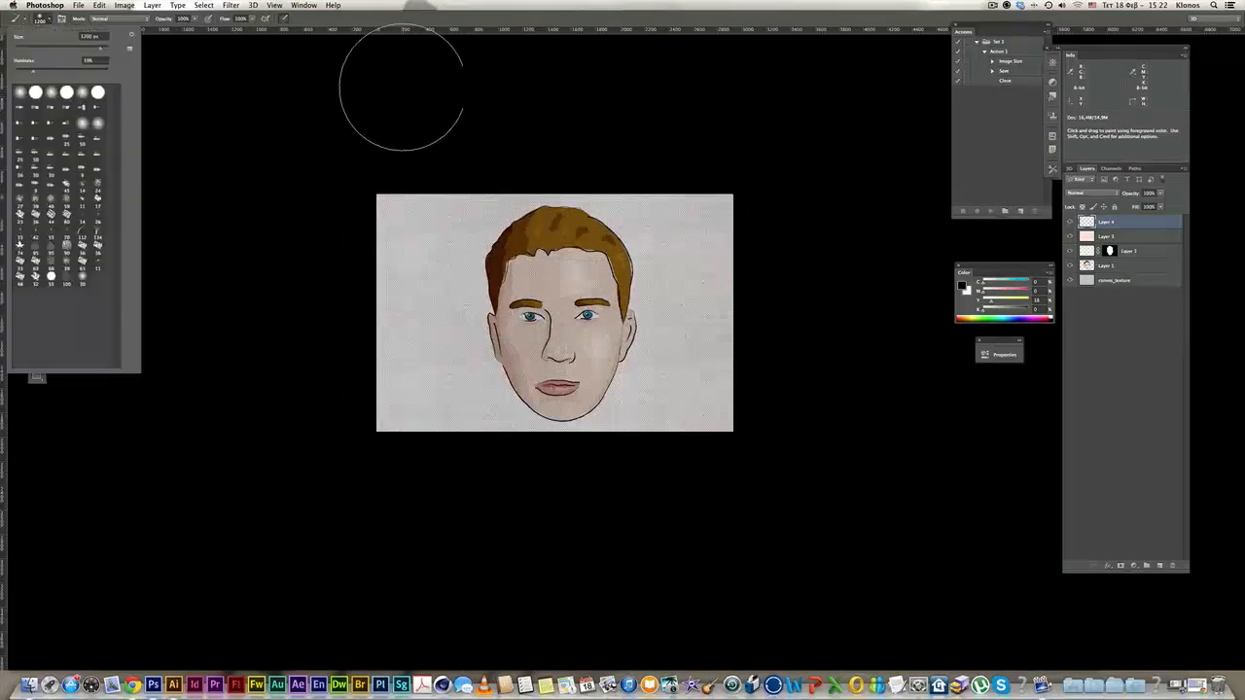
pyautogui.click(381, 103)
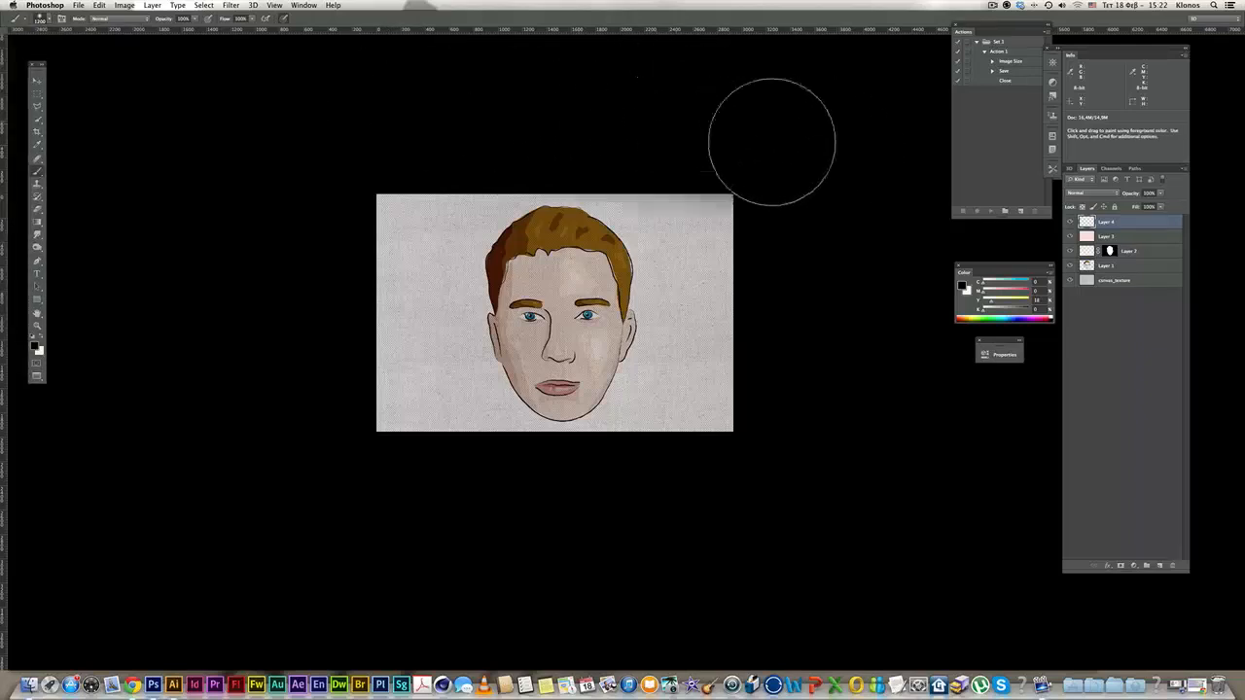
# - Paint a soft black vignette around all edges of the canvas on the new layer
pyautogui.moveTo(796, 286)
pyautogui.mouseDown()
pyautogui.moveTo(780, 194)
pyautogui.moveTo(739, 142)
pyautogui.moveTo(624, 113)
pyautogui.moveTo(439, 105)
pyautogui.moveTo(503, 126)
pyautogui.mouseUp()
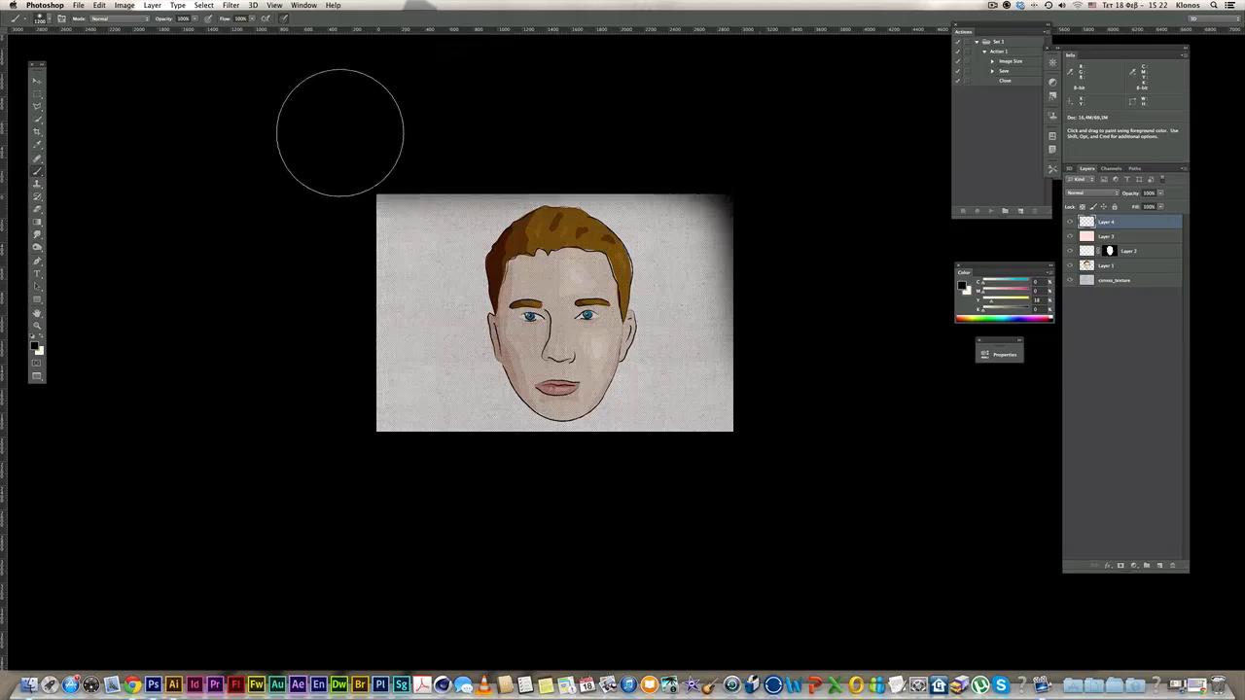
pyautogui.moveTo(380, 143)
pyautogui.mouseDown()
pyautogui.moveTo(696, 124)
pyautogui.moveTo(790, 203)
pyautogui.moveTo(800, 375)
pyautogui.moveTo(768, 455)
pyautogui.moveTo(693, 488)
pyautogui.moveTo(548, 502)
pyautogui.moveTo(685, 472)
pyautogui.moveTo(784, 357)
pyautogui.moveTo(788, 175)
pyautogui.moveTo(785, 310)
pyautogui.moveTo(742, 466)
pyautogui.moveTo(596, 527)
pyautogui.moveTo(531, 531)
pyautogui.moveTo(385, 472)
pyautogui.moveTo(298, 365)
pyautogui.moveTo(310, 198)
pyautogui.moveTo(309, 310)
pyautogui.moveTo(352, 447)
pyautogui.moveTo(471, 514)
pyautogui.moveTo(605, 508)
pyautogui.moveTo(465, 492)
pyautogui.moveTo(372, 449)
pyautogui.moveTo(316, 273)
pyautogui.moveTo(343, 159)
pyautogui.moveTo(379, 131)
pyautogui.moveTo(339, 322)
pyautogui.moveTo(398, 162)
pyautogui.moveTo(494, 122)
pyautogui.moveTo(646, 122)
pyautogui.moveTo(473, 126)
pyautogui.moveTo(390, 178)
pyautogui.moveTo(327, 251)
pyautogui.moveTo(326, 337)
pyautogui.moveTo(354, 426)
pyautogui.mouseUp()
pyautogui.moveTo(709, 145)
pyautogui.mouseDown()
pyautogui.moveTo(781, 232)
pyautogui.moveTo(788, 336)
pyautogui.moveTo(770, 438)
pyautogui.moveTo(778, 315)
pyautogui.moveTo(749, 218)
pyautogui.moveTo(701, 163)
pyautogui.moveTo(609, 121)
pyautogui.moveTo(539, 117)
pyautogui.moveTo(701, 150)
pyautogui.moveTo(823, 208)
pyautogui.mouseUp()
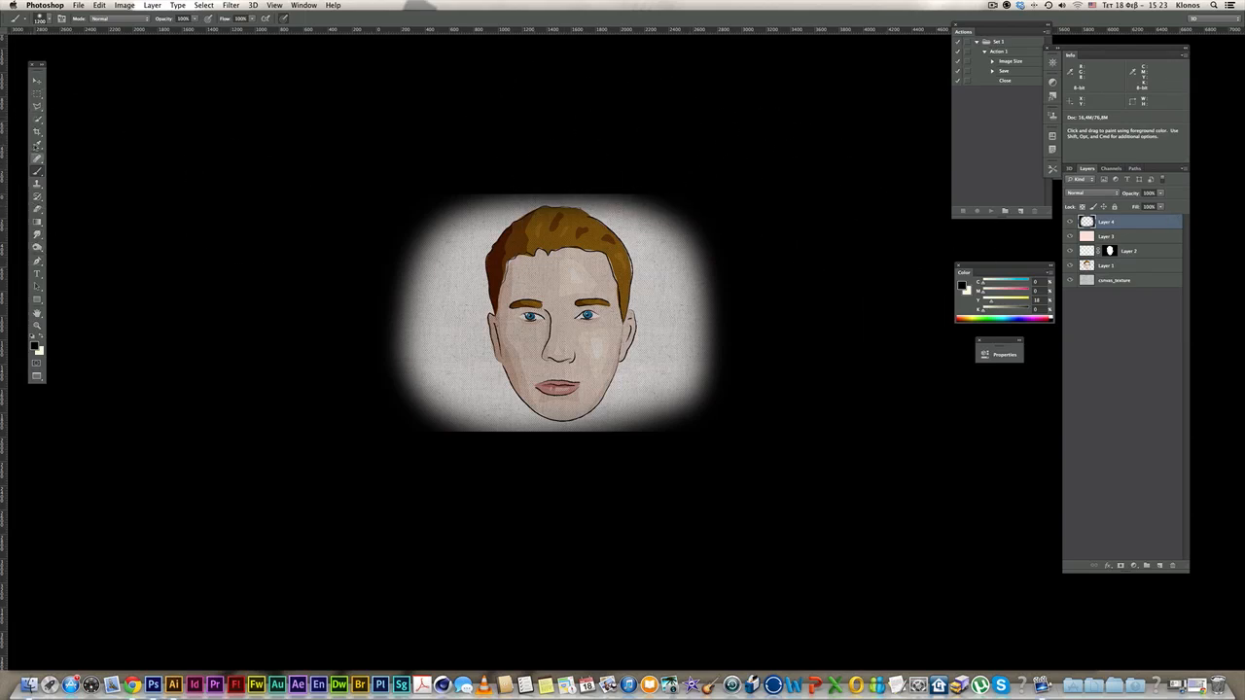
# - Sample the dark brown of the hair, lock the vignette layer's transparent pixels, and fill the vignette with that brown
pyautogui.press('i')
pyautogui.click(496, 254)
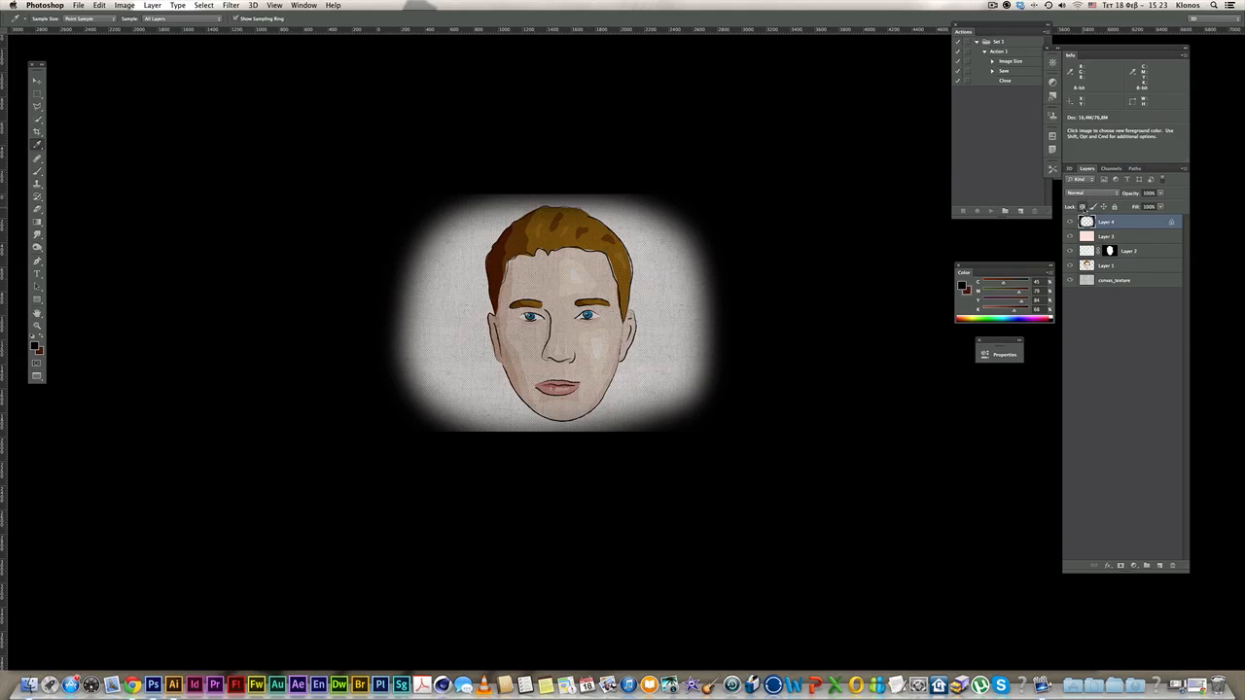
pyautogui.hotkey('alt', 'BackSpace')
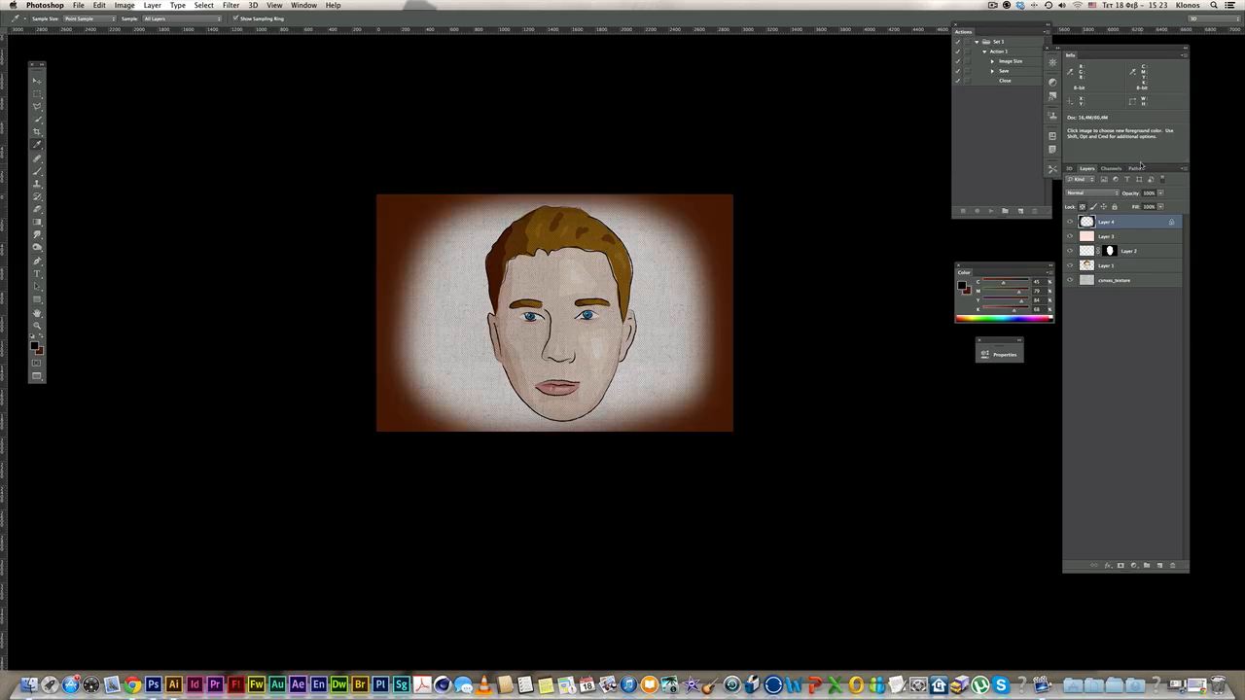
# - Set the brown vignette layer to Multiply and lower its opacity to about 33%
pyautogui.click(1109, 192)
pyautogui.click(1119, 216)
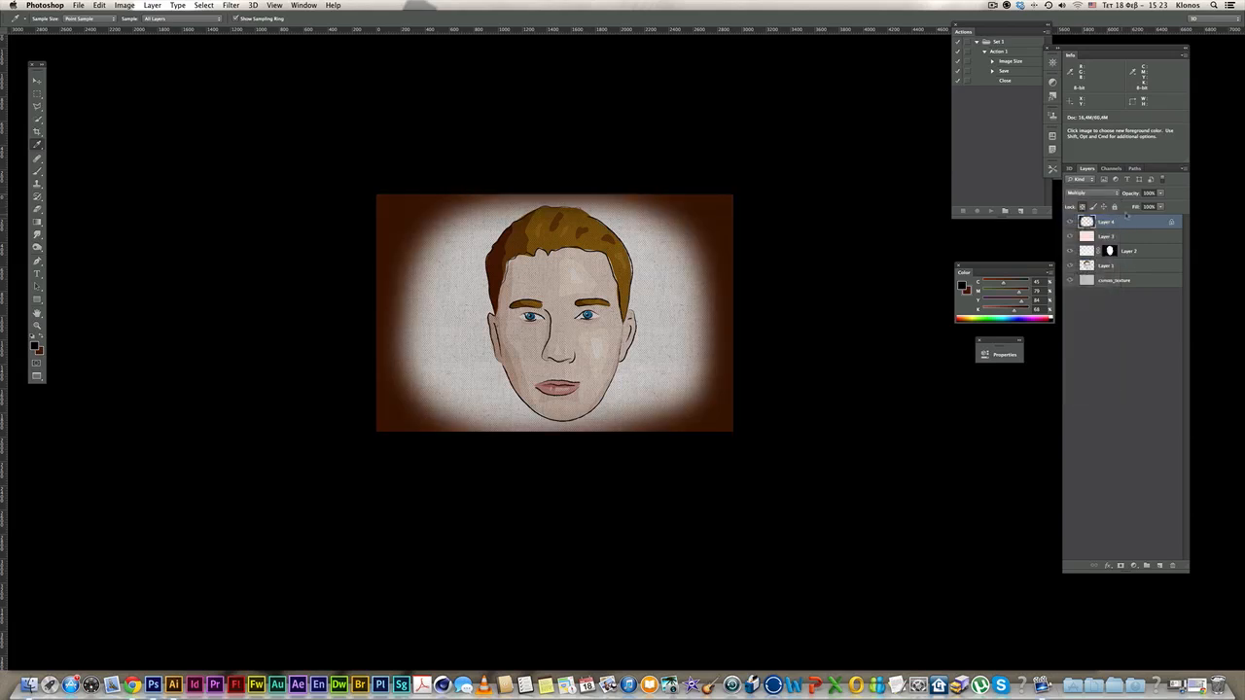
pyautogui.moveTo(1126, 205); pyautogui.dragTo(1130, 205)
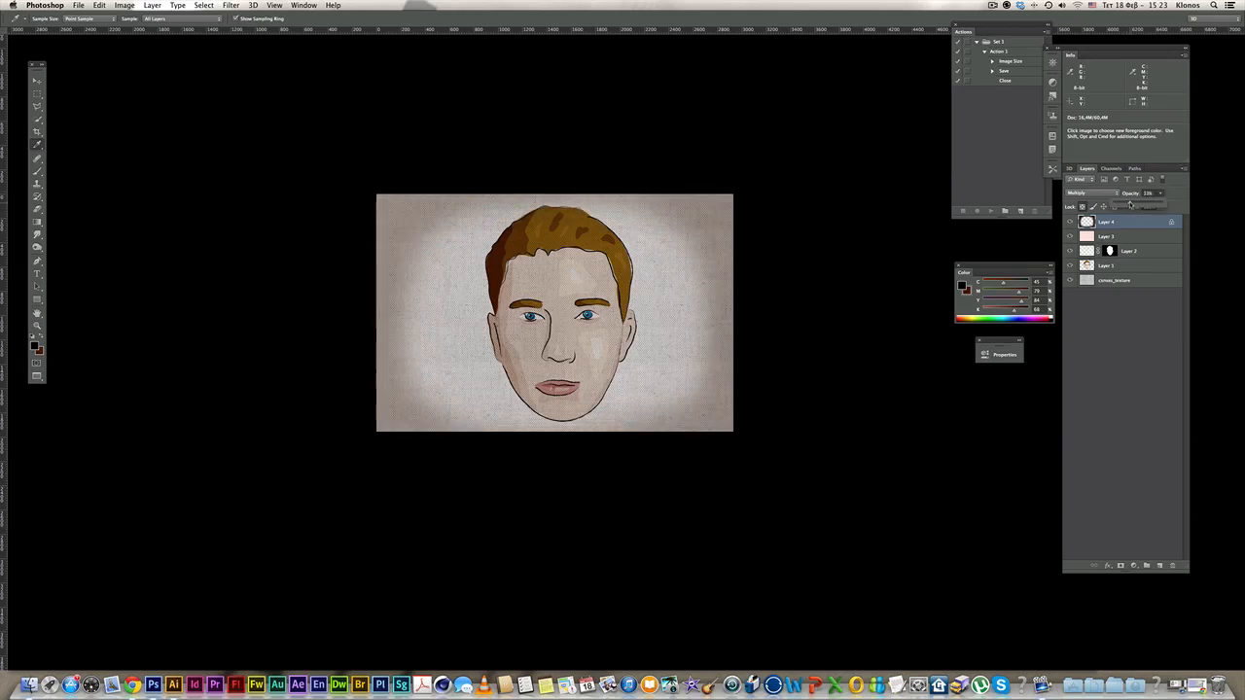
# - Inspect the portrait at closer range and raise the vignette layer's opacity to a little over 50%
pyautogui.click(739, 292)
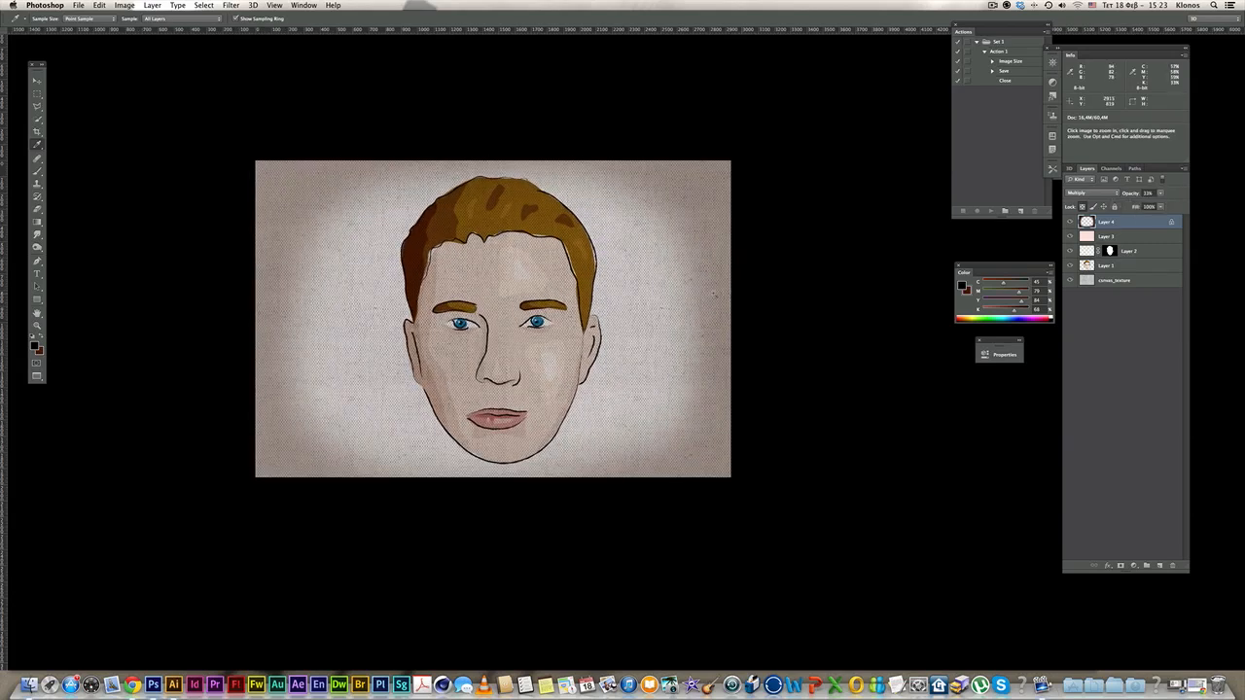
pyautogui.click(709, 294)
pyautogui.moveTo(675, 289); pyautogui.dragTo(712, 292)
pyautogui.moveTo(948, 238); pyautogui.dragTo(954, 238)
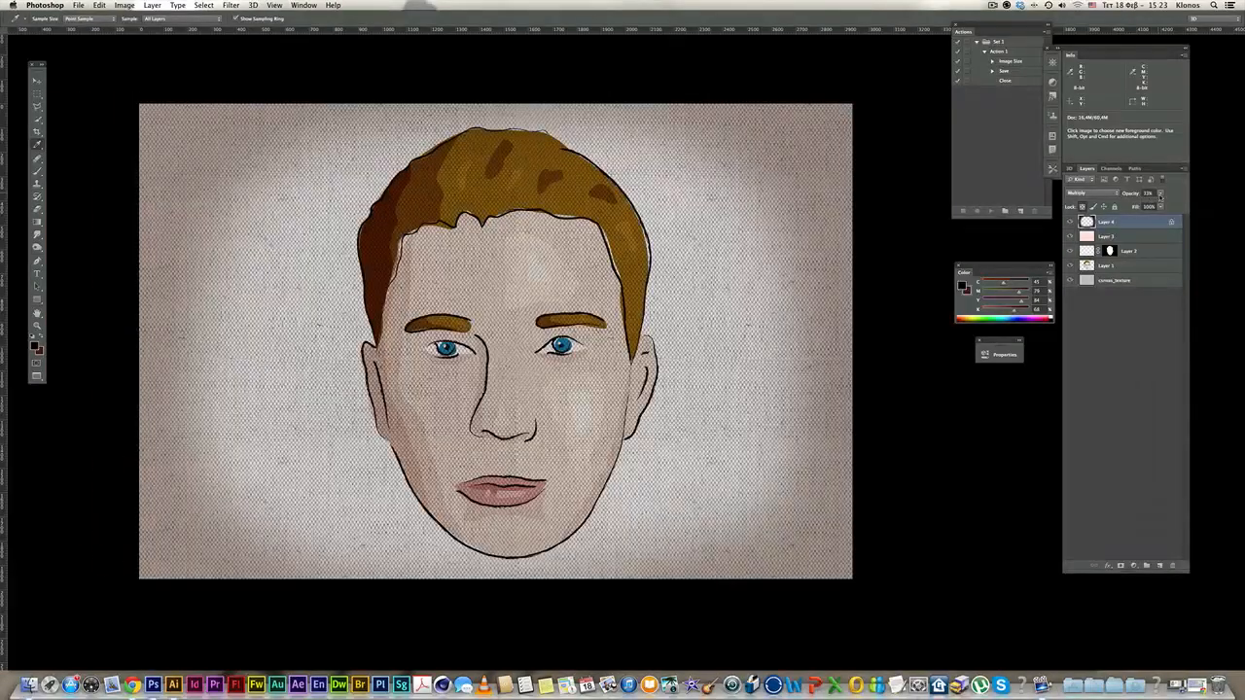
pyautogui.moveTo(1156, 204); pyautogui.dragTo(1161, 205)
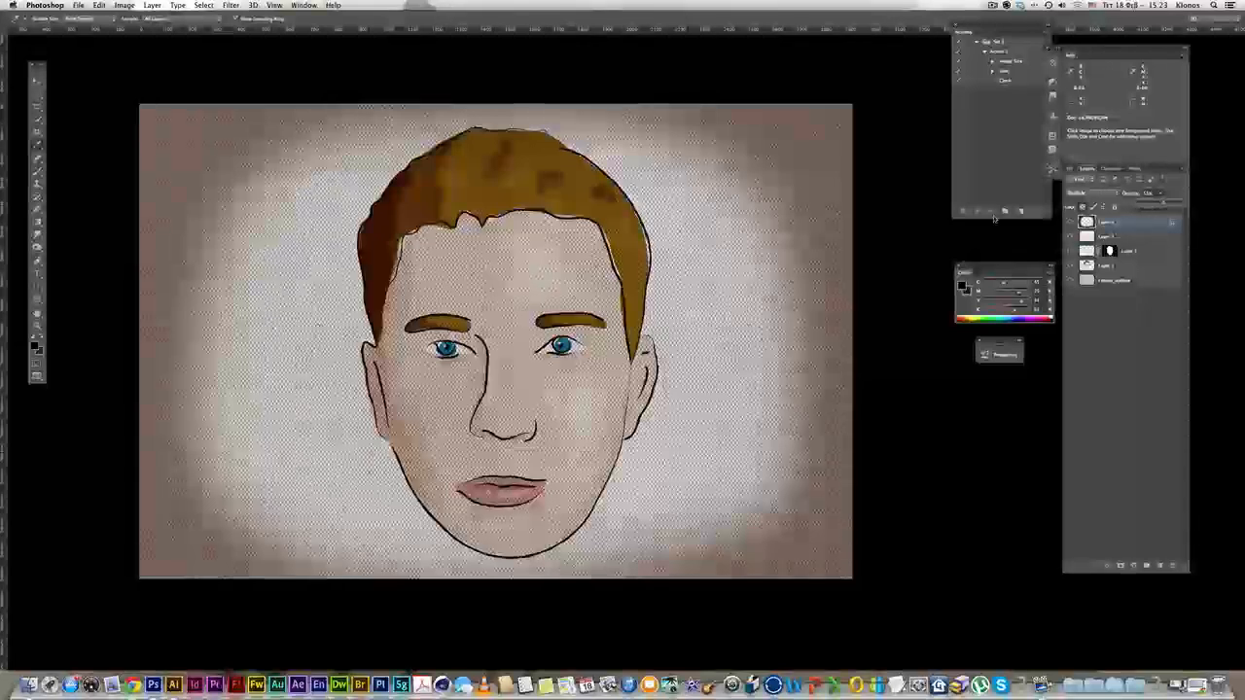
pyautogui.moveTo(694, 232); pyautogui.dragTo(700, 231)
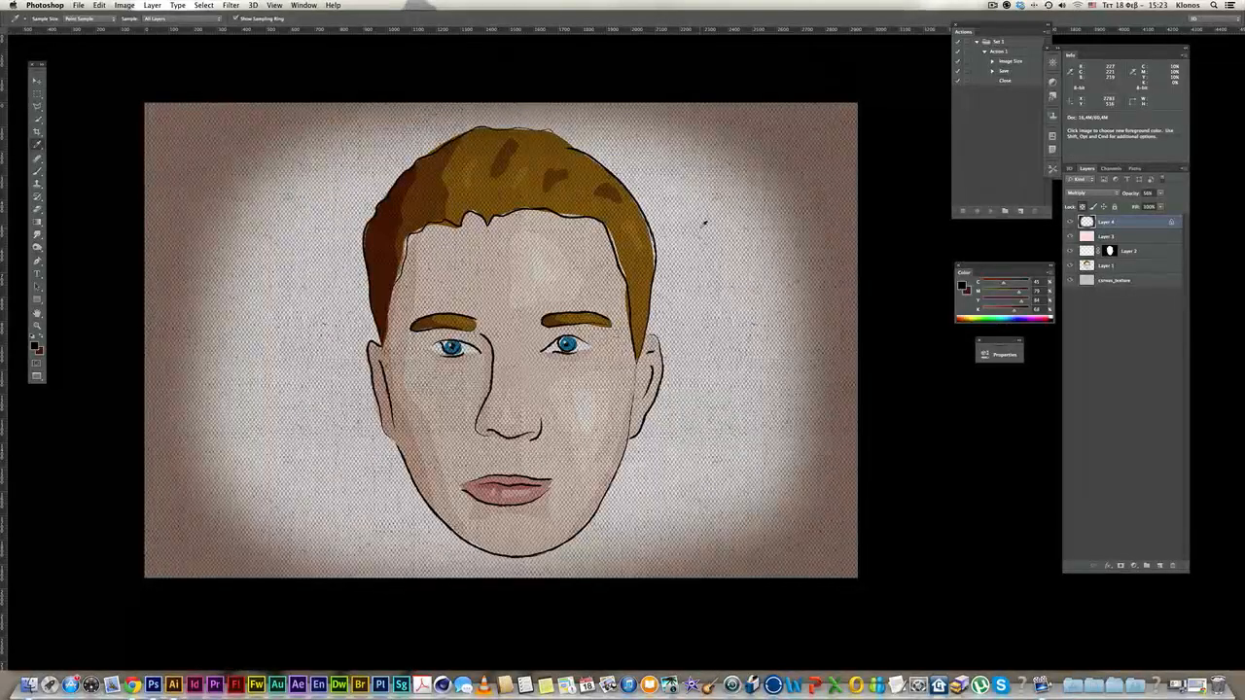